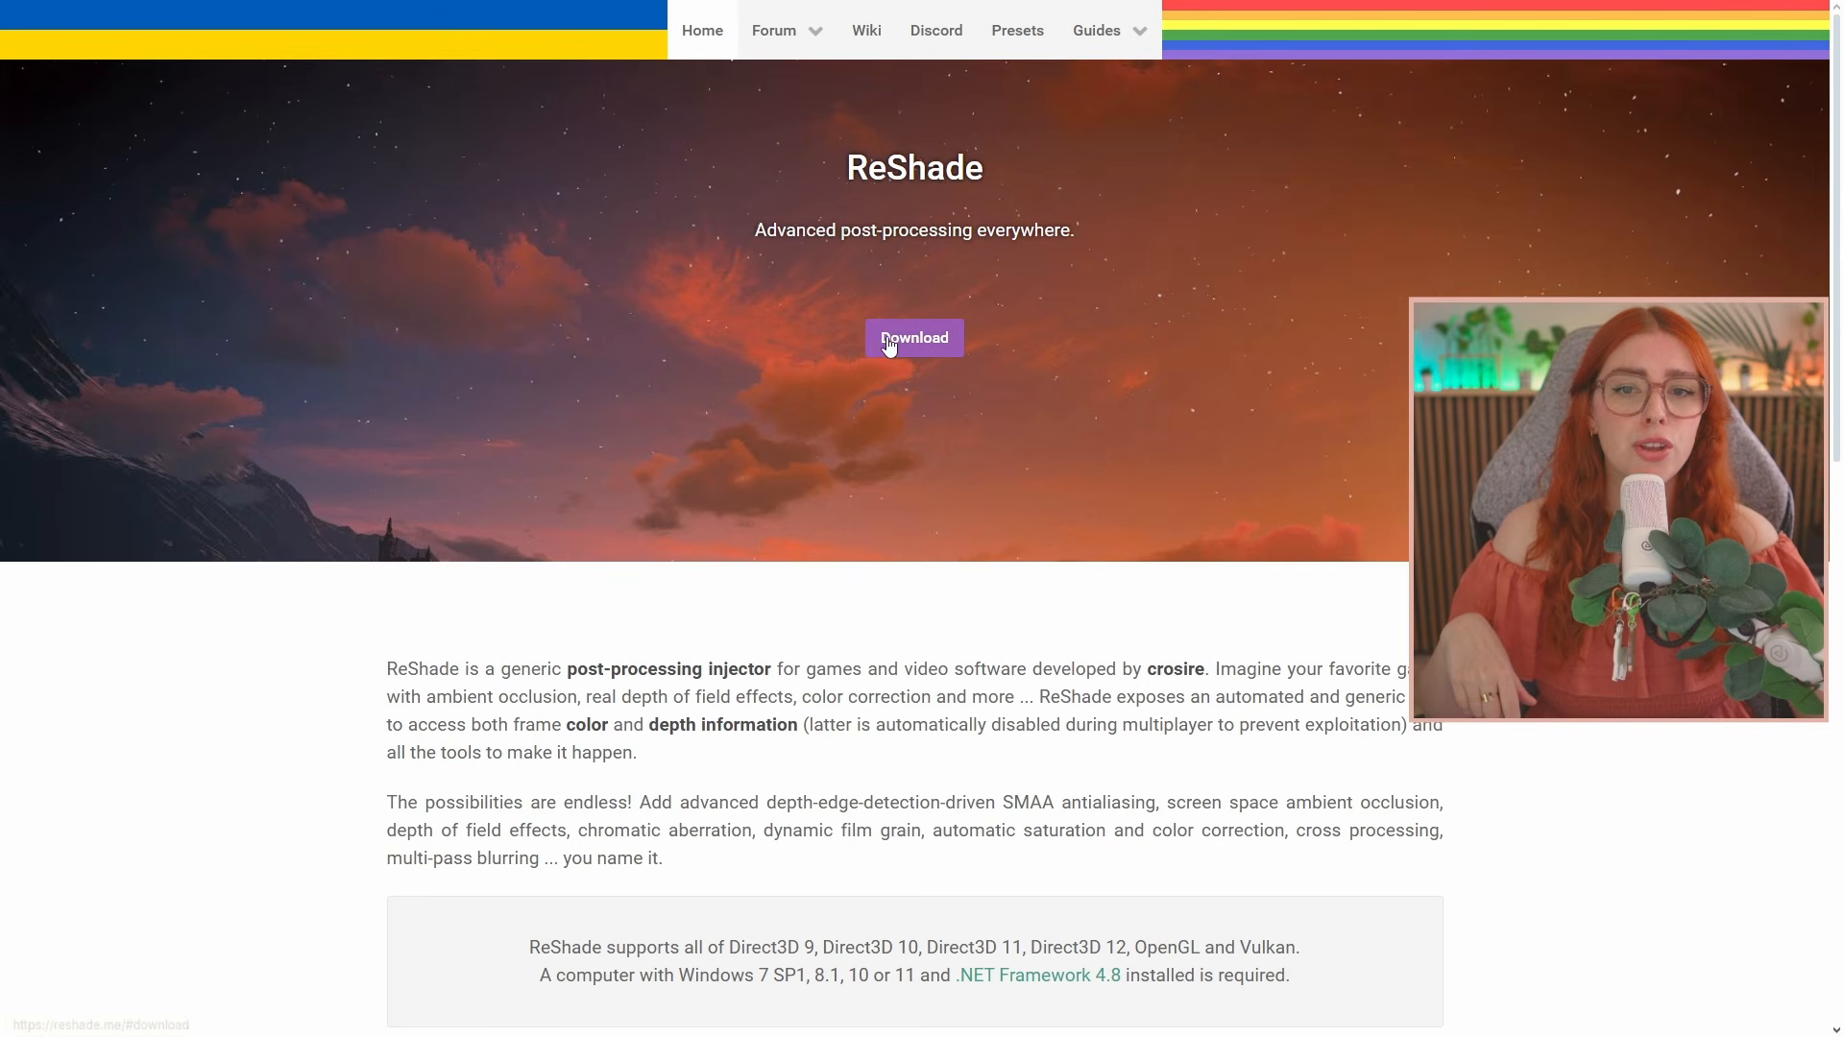
Find the download section on the ReShade home page
scroll(1119, 490, down, 1)
scroll(1120, 491, down, 12)
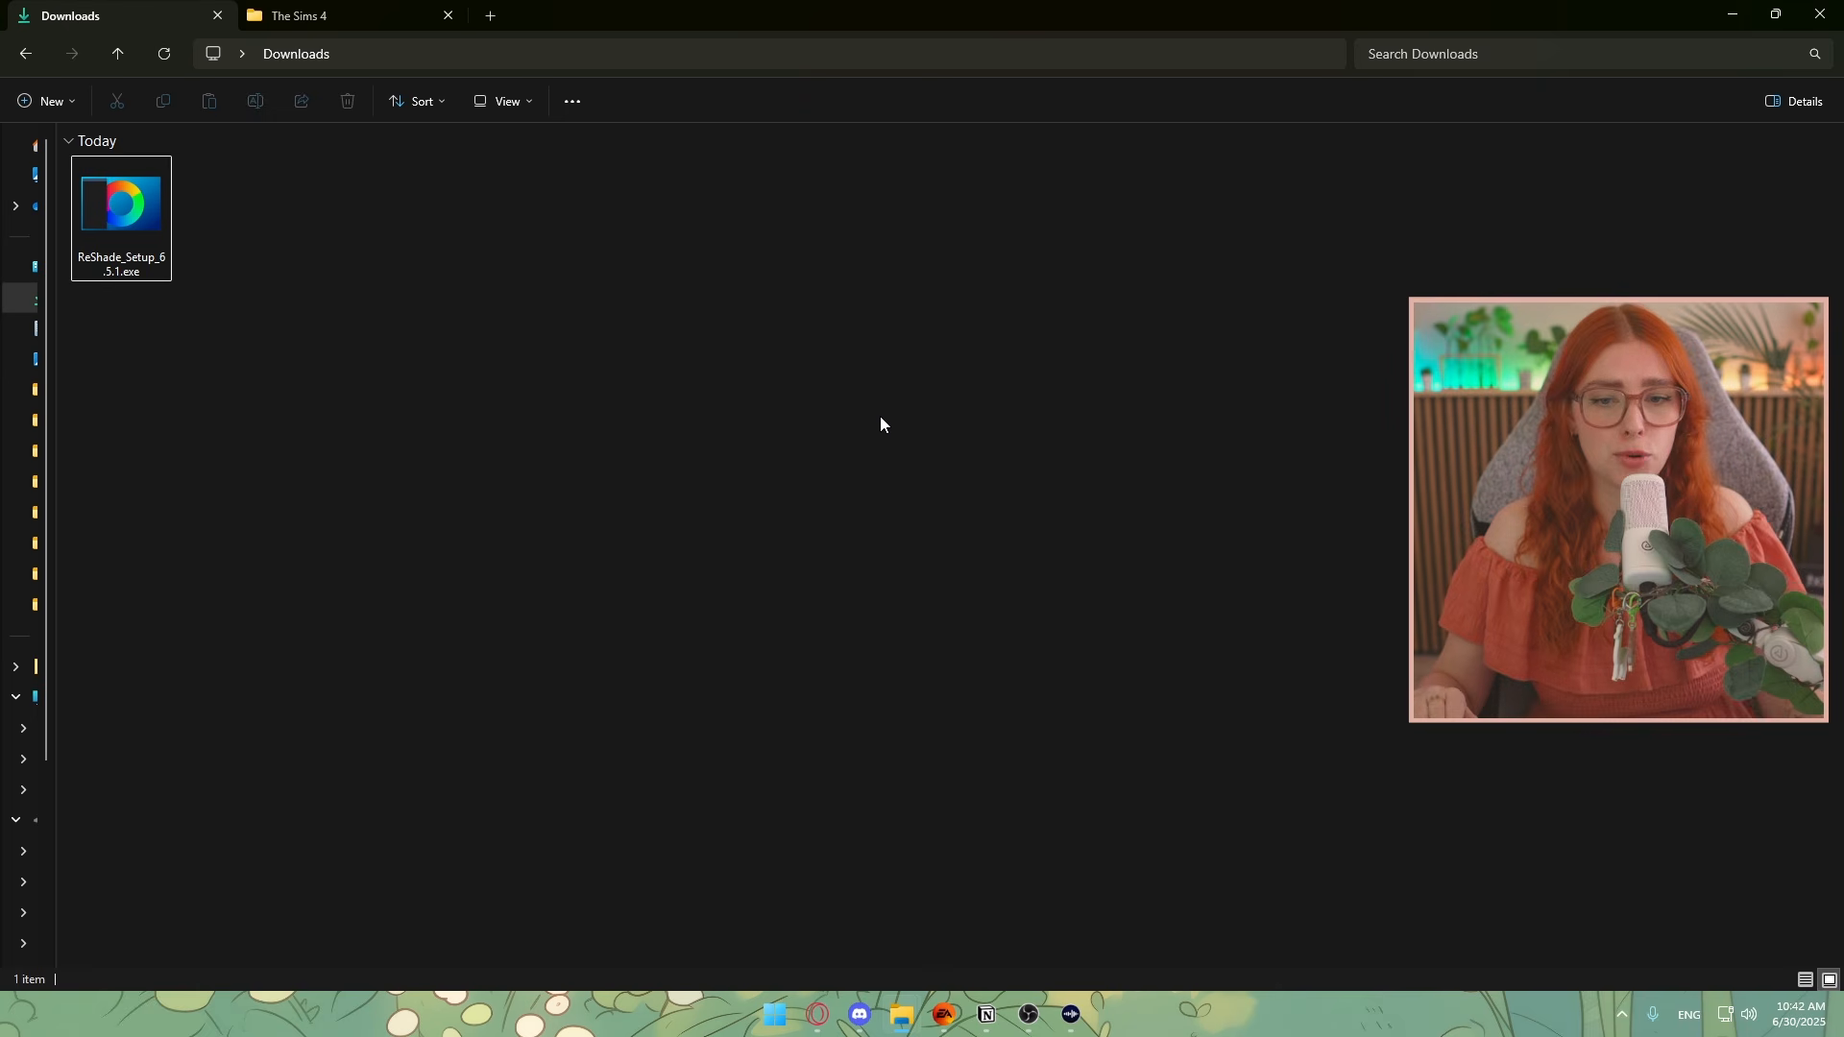
Launch The Sims 4 from the EA app and apply its graphics options with DirectX 9 and Post Processing Effects enabled
click(944, 1016)
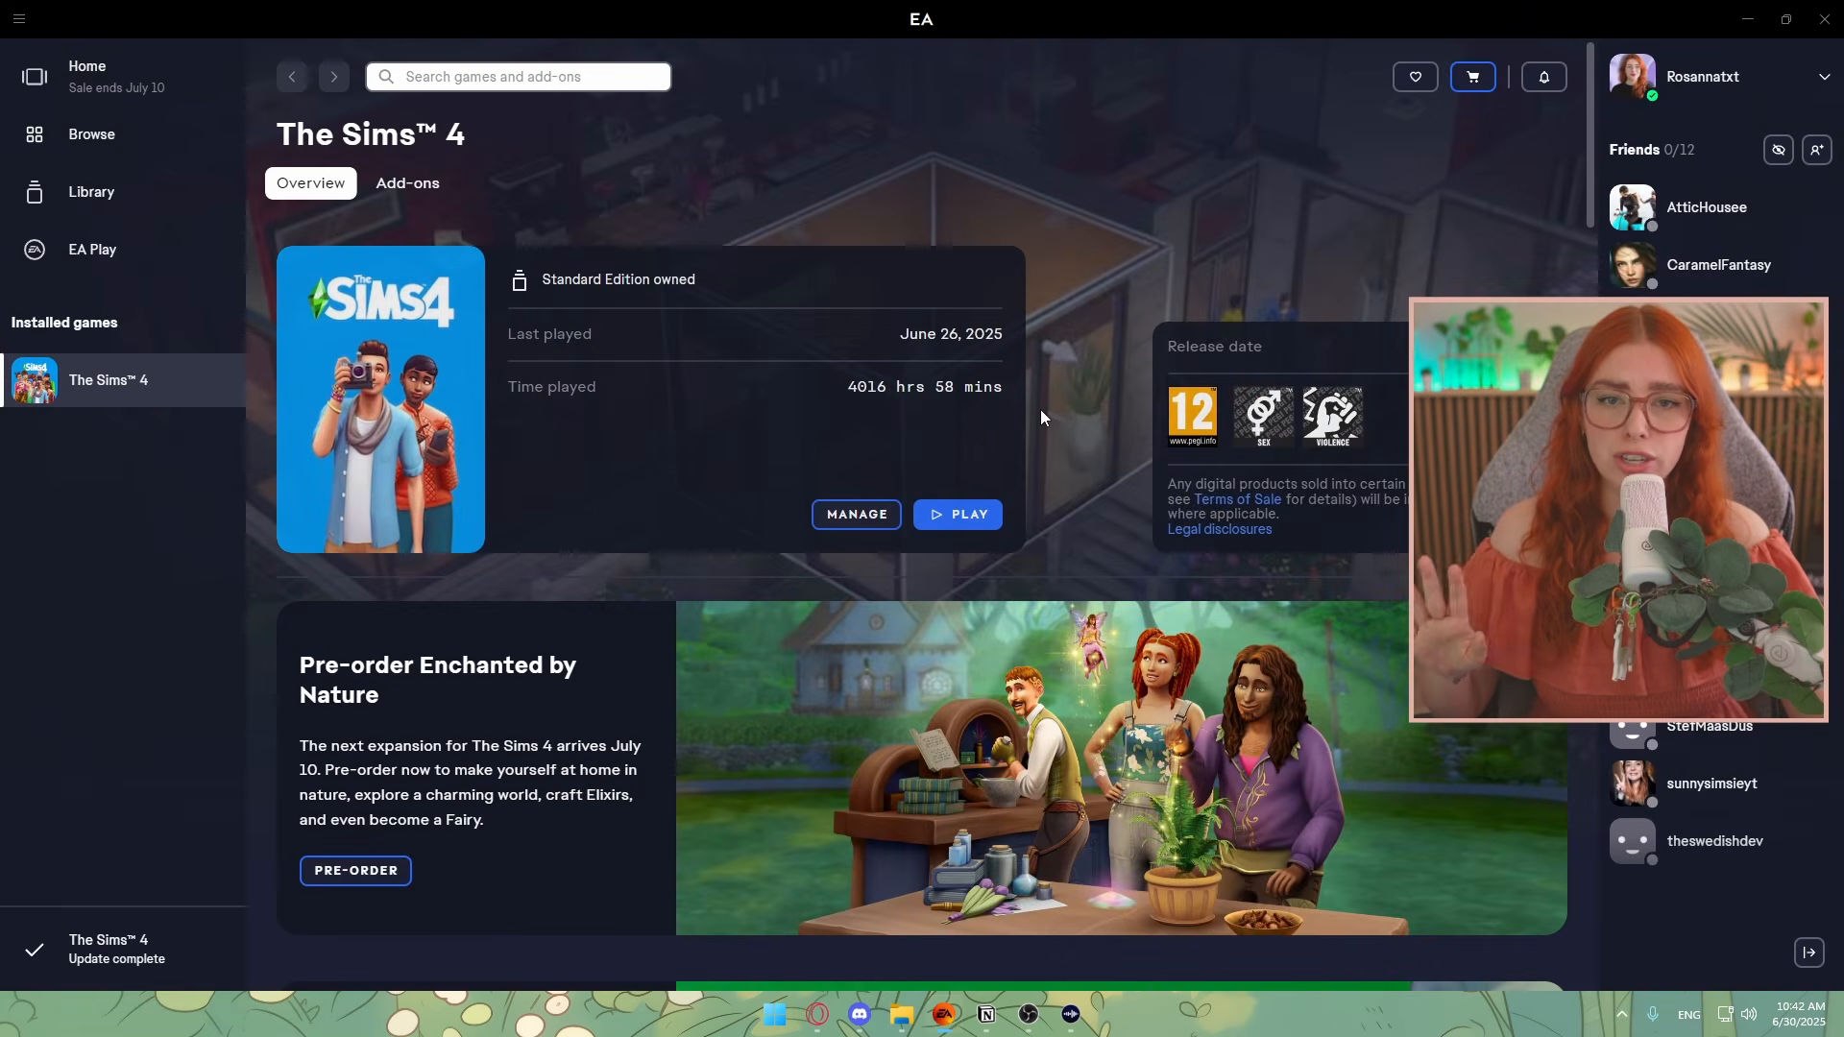
click(972, 524)
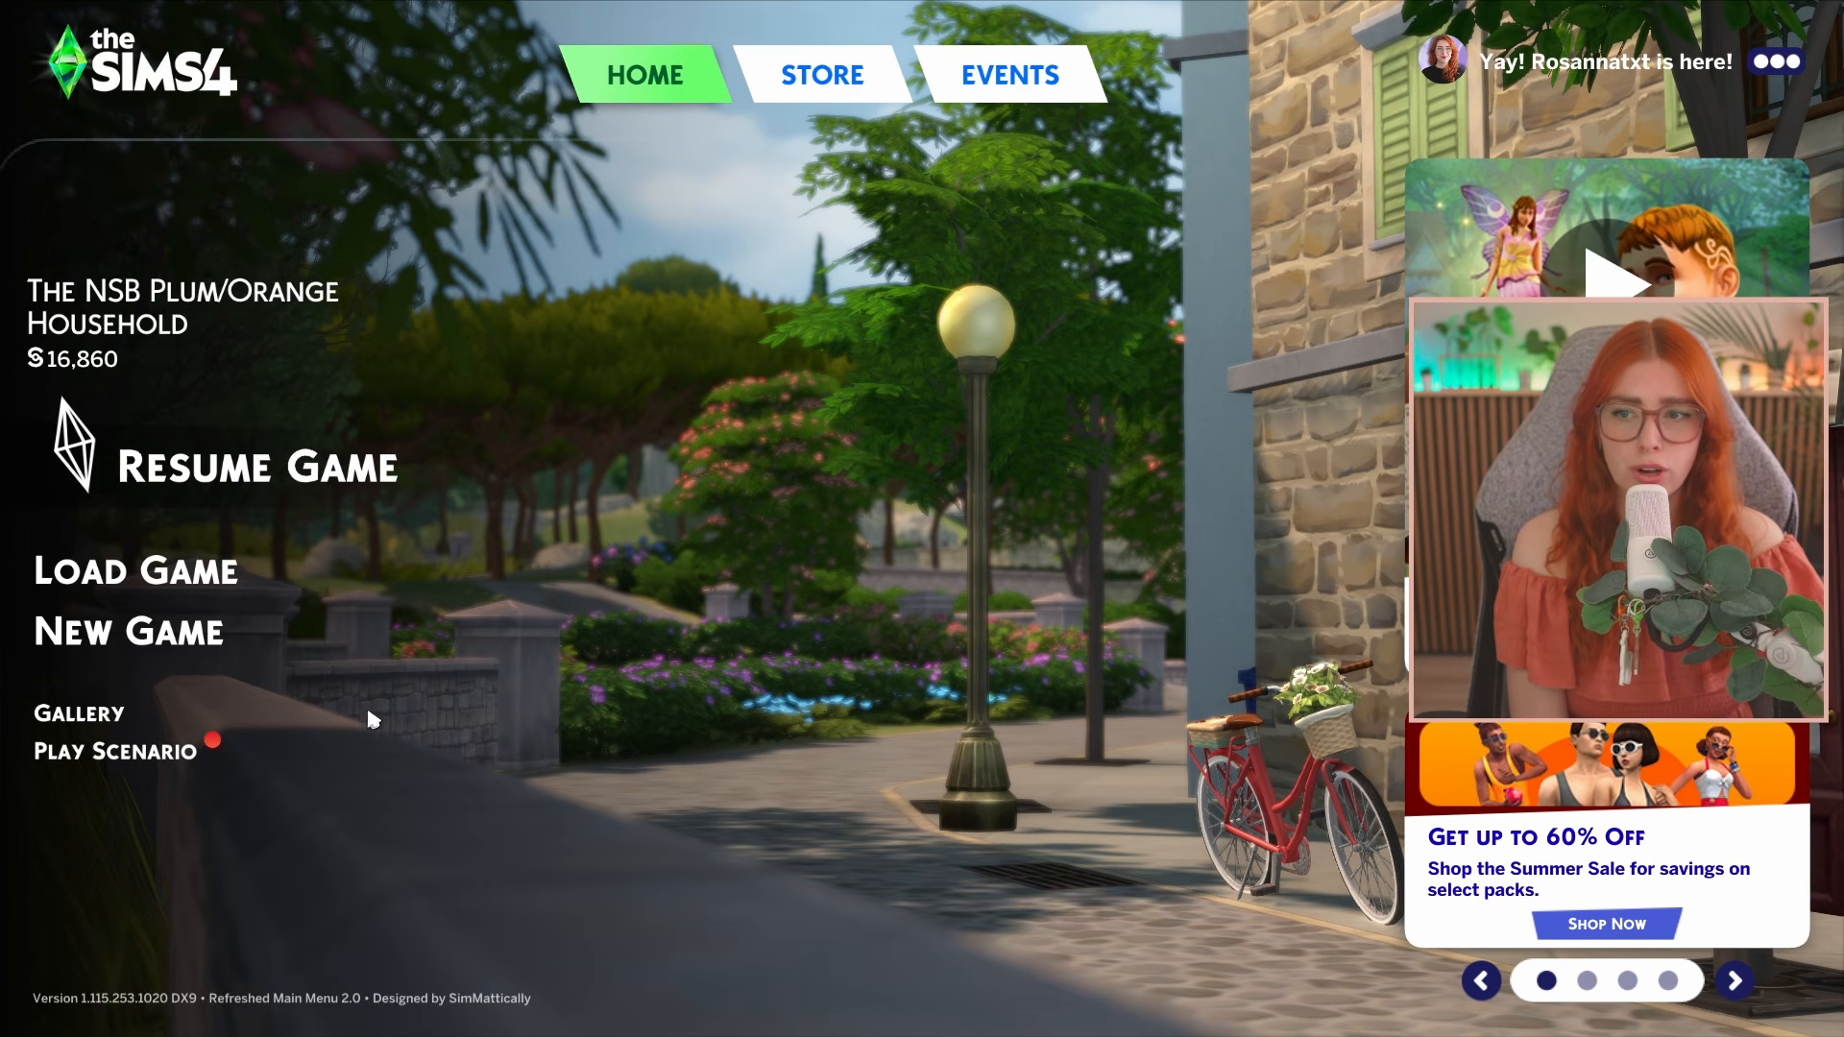
click(1777, 62)
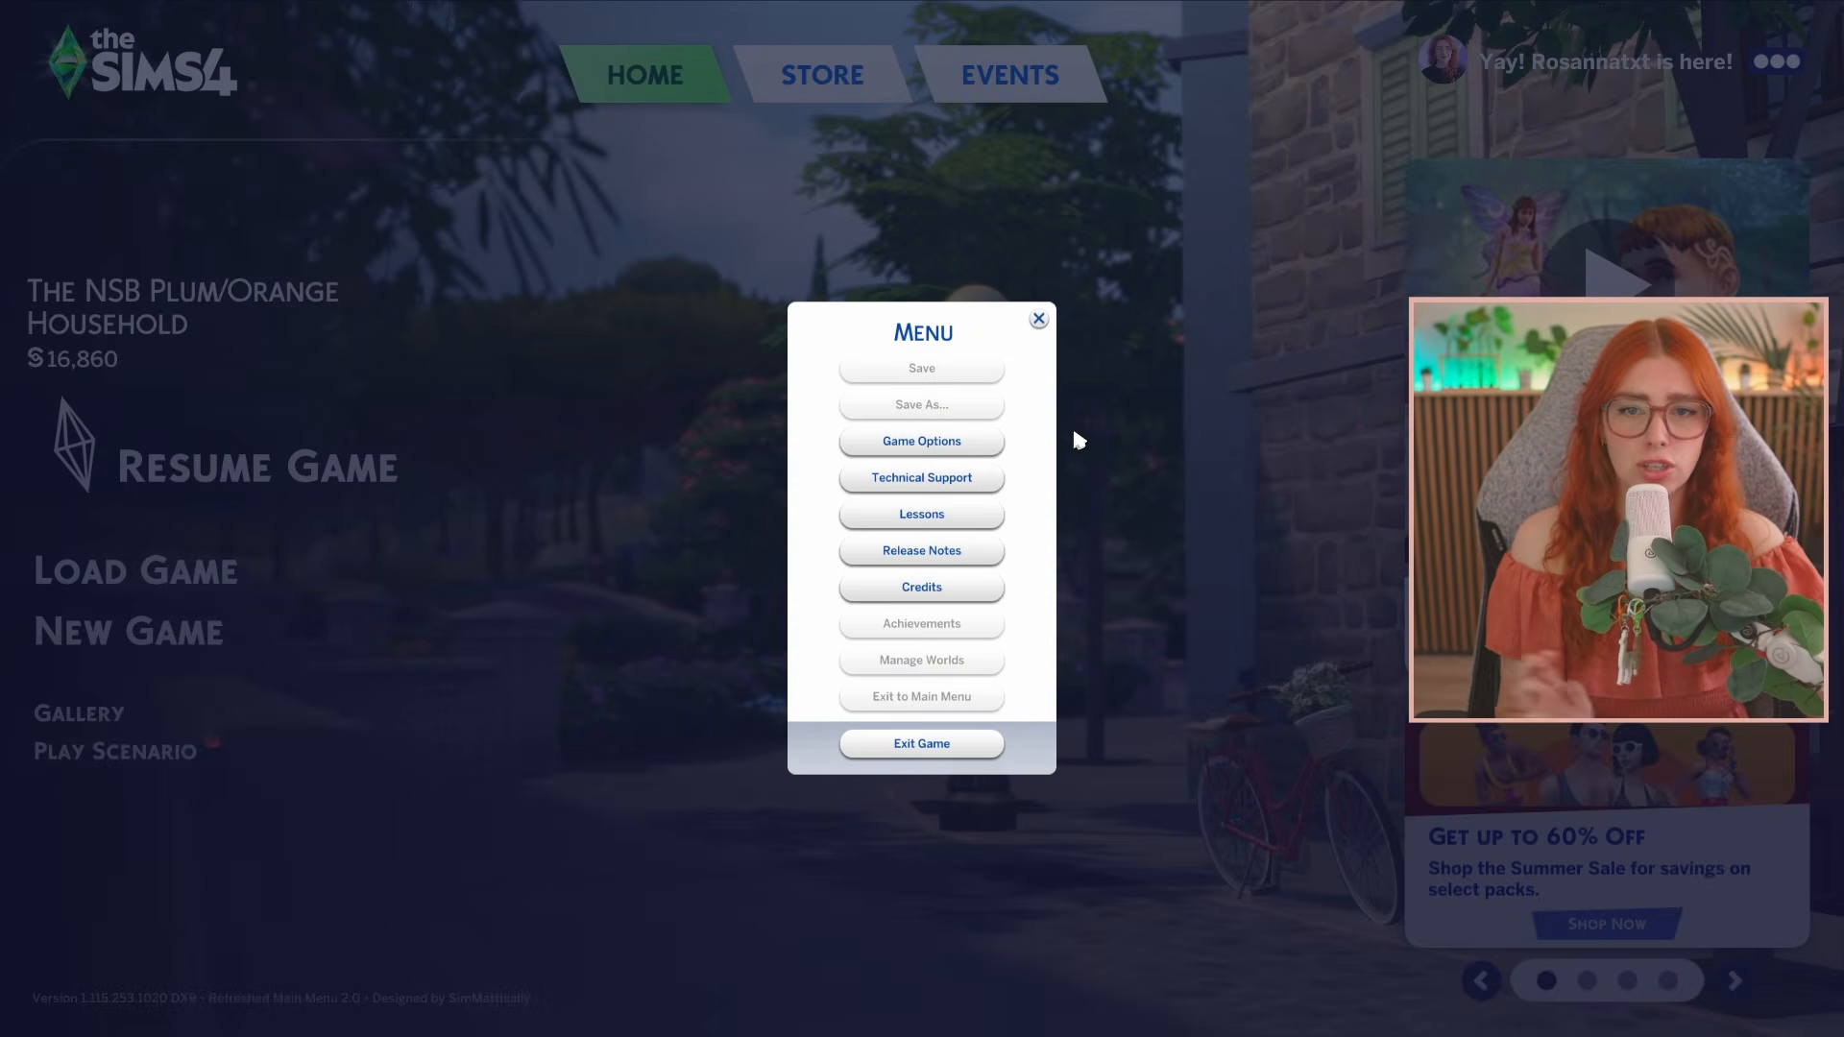
click(999, 441)
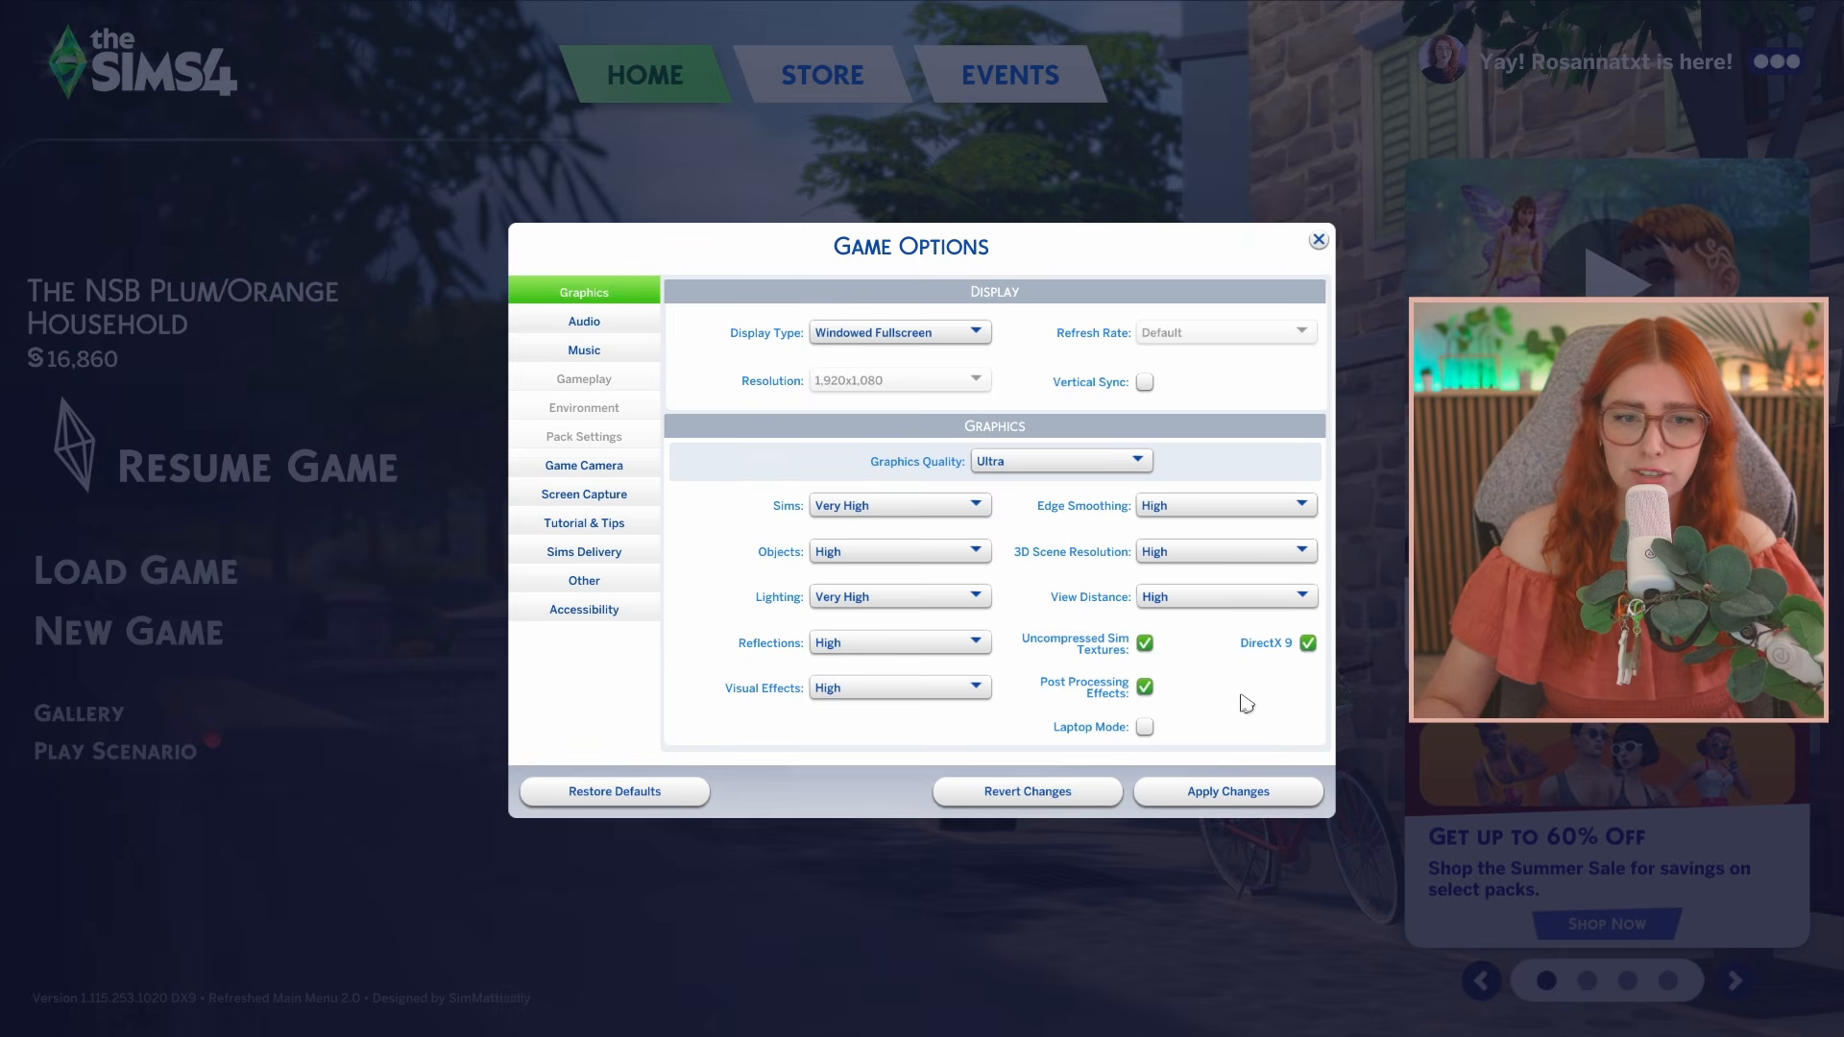
click(1230, 781)
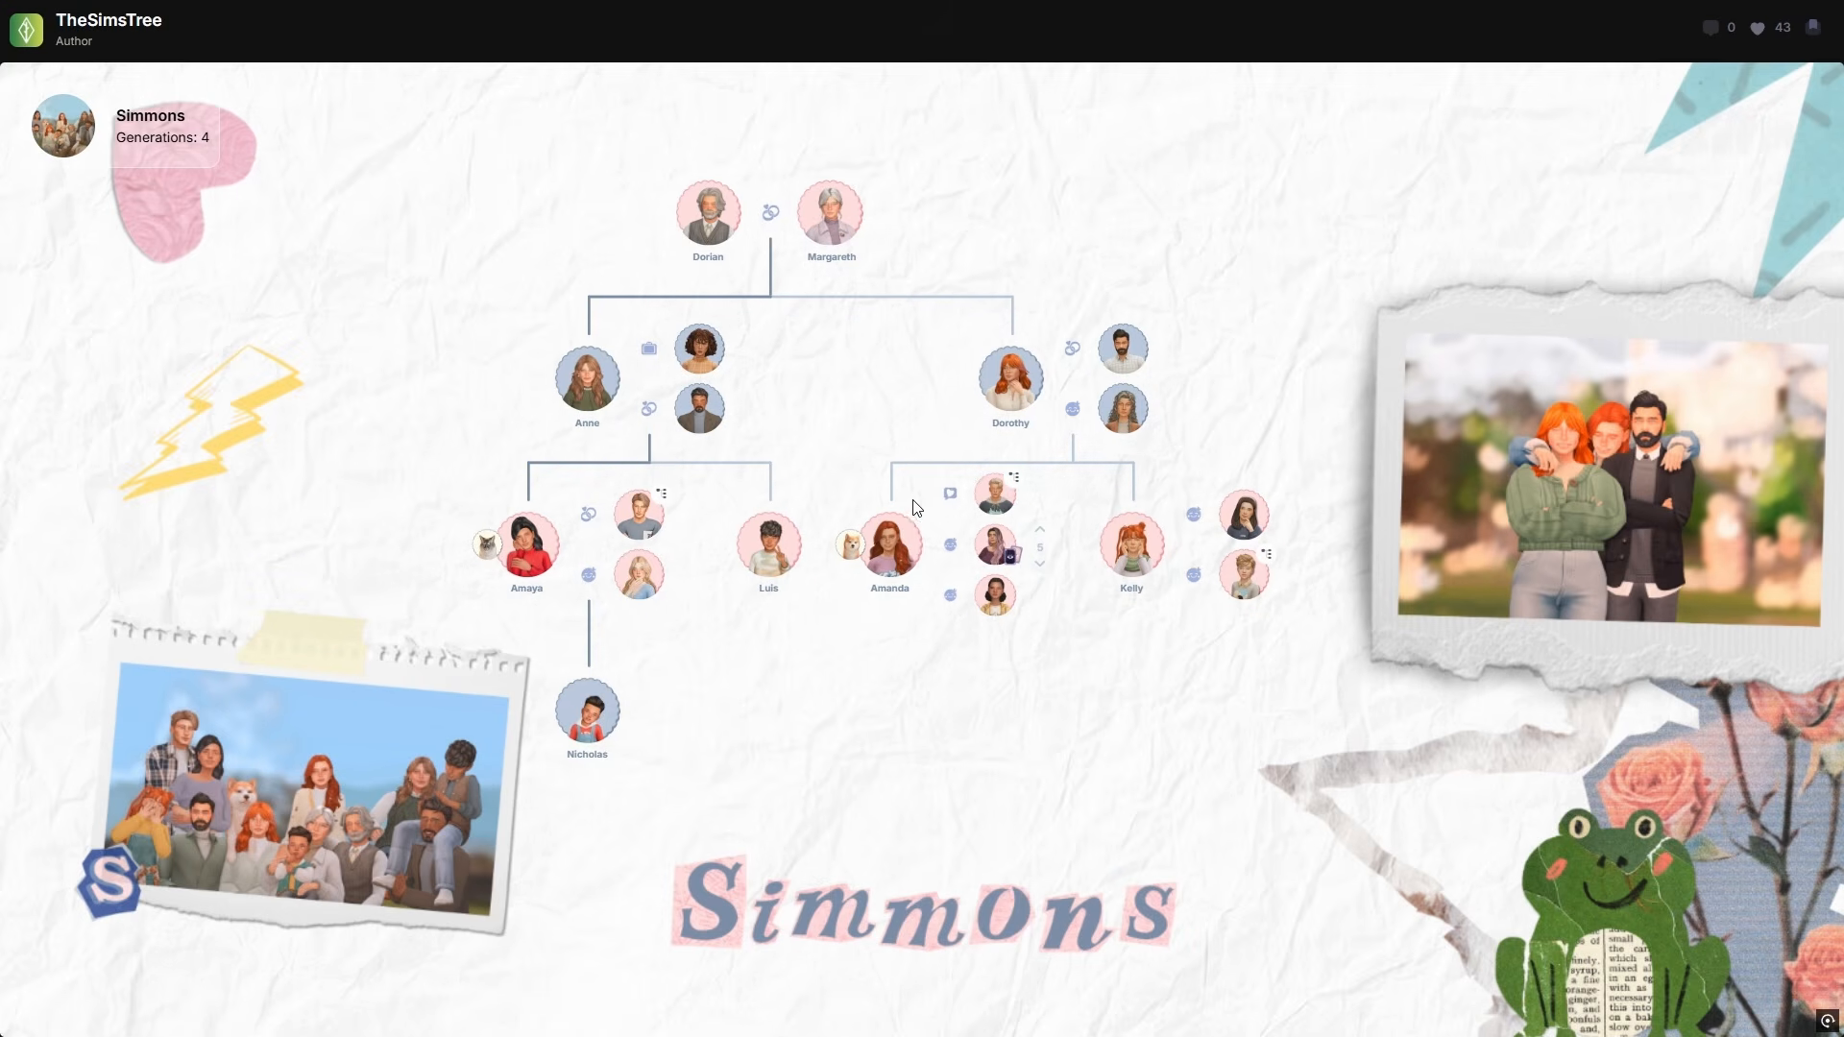
In the Simmons family tree on TheSimsTree, view the gallery photos of the red-haired Sim with the dog
scroll(912, 507, up, 5)
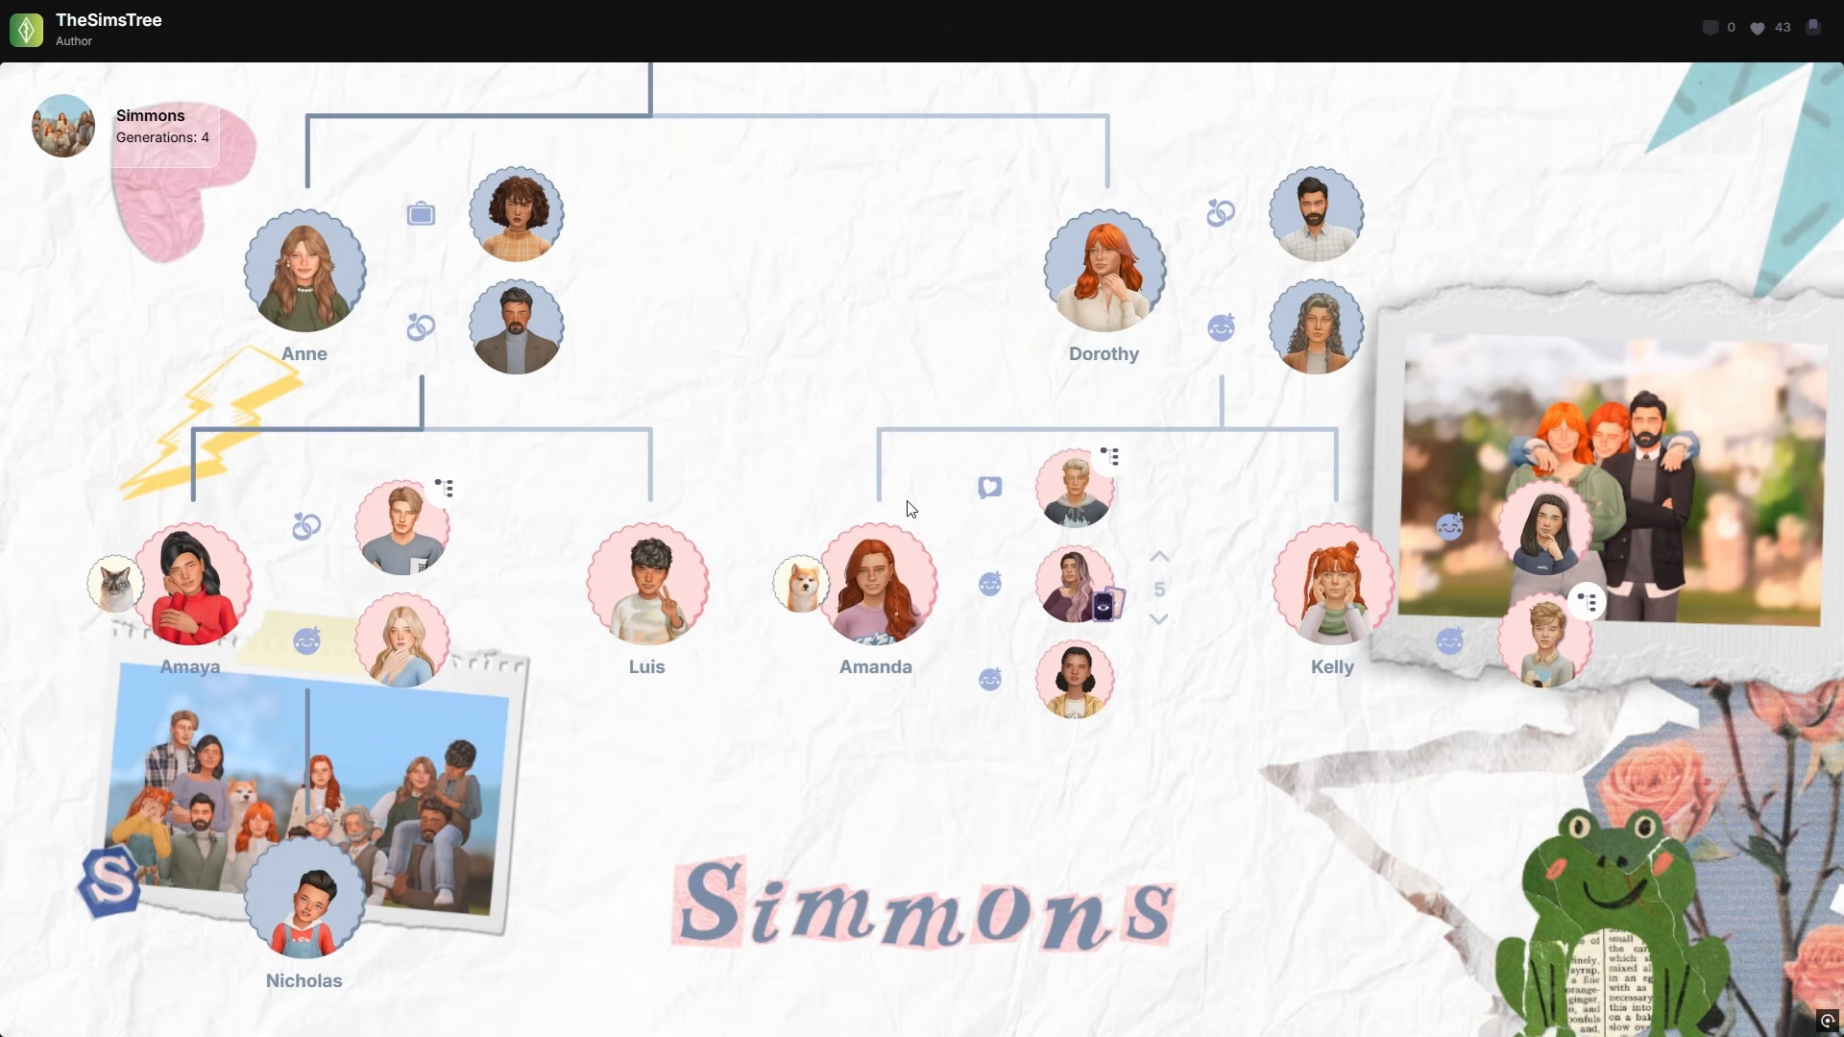
click(894, 573)
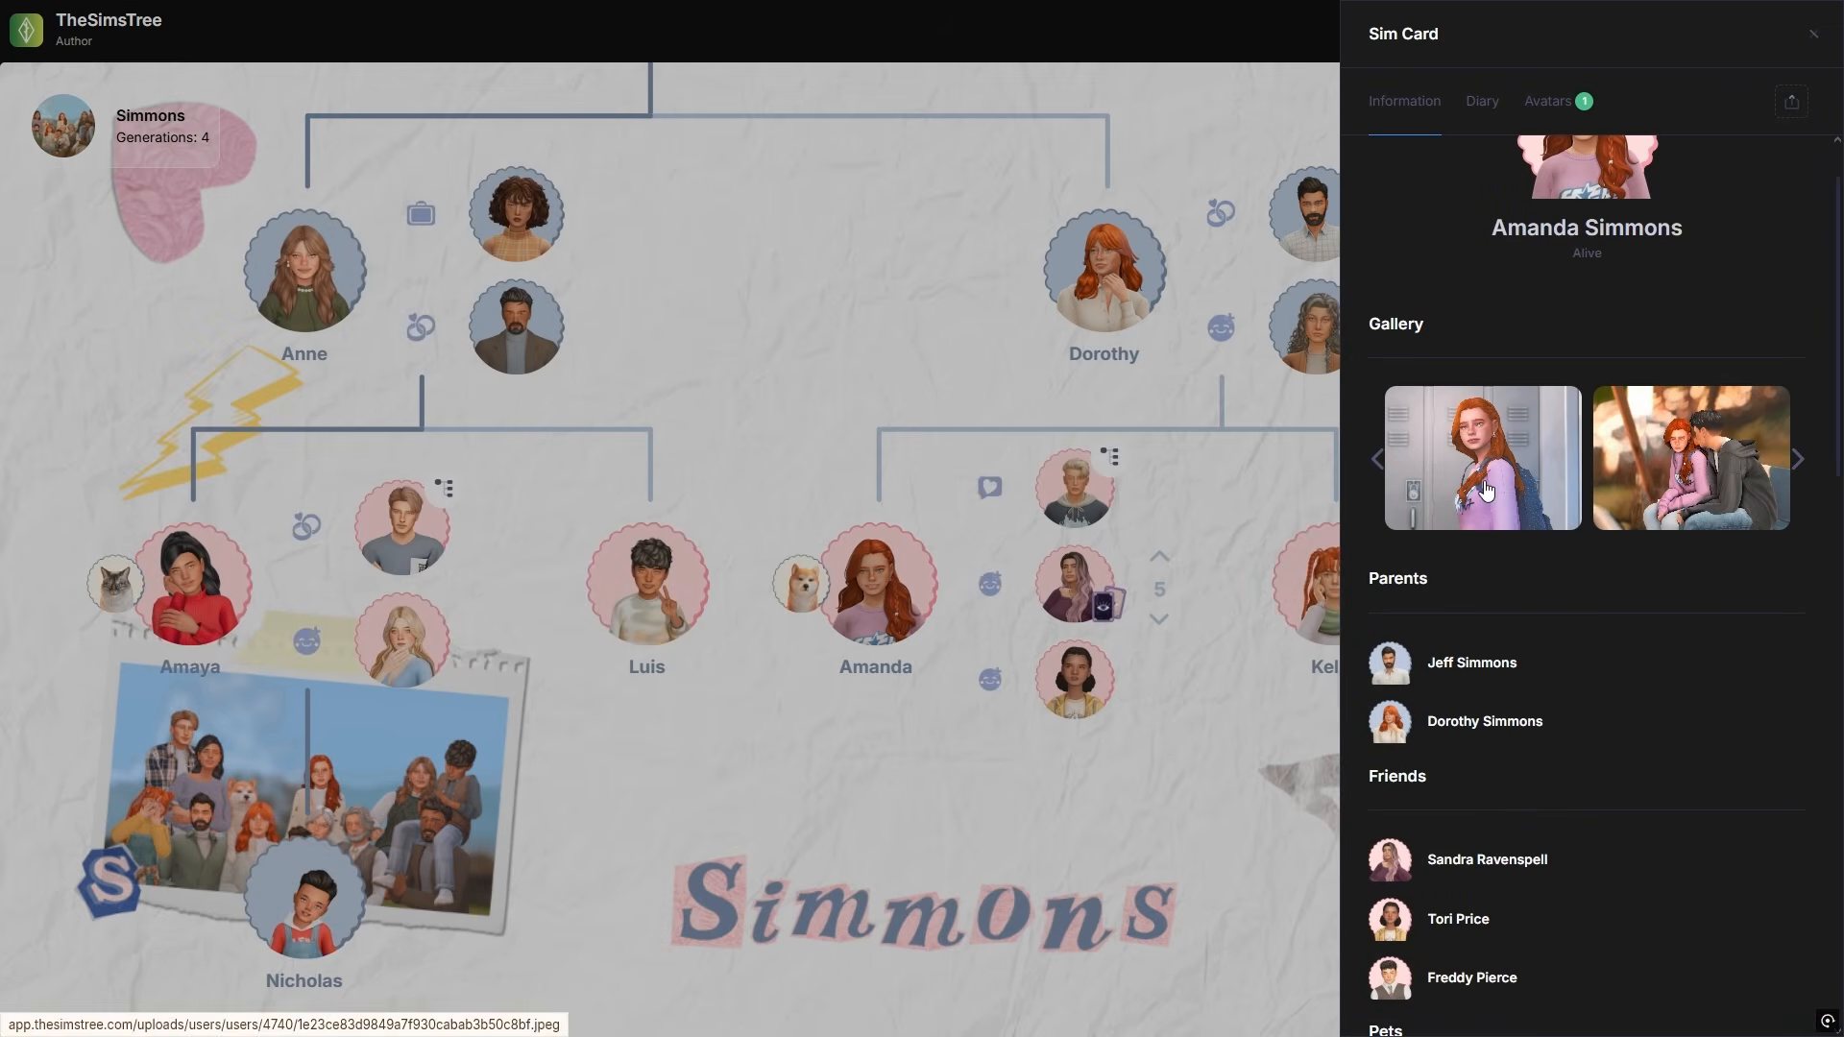
click(1486, 491)
click(1809, 474)
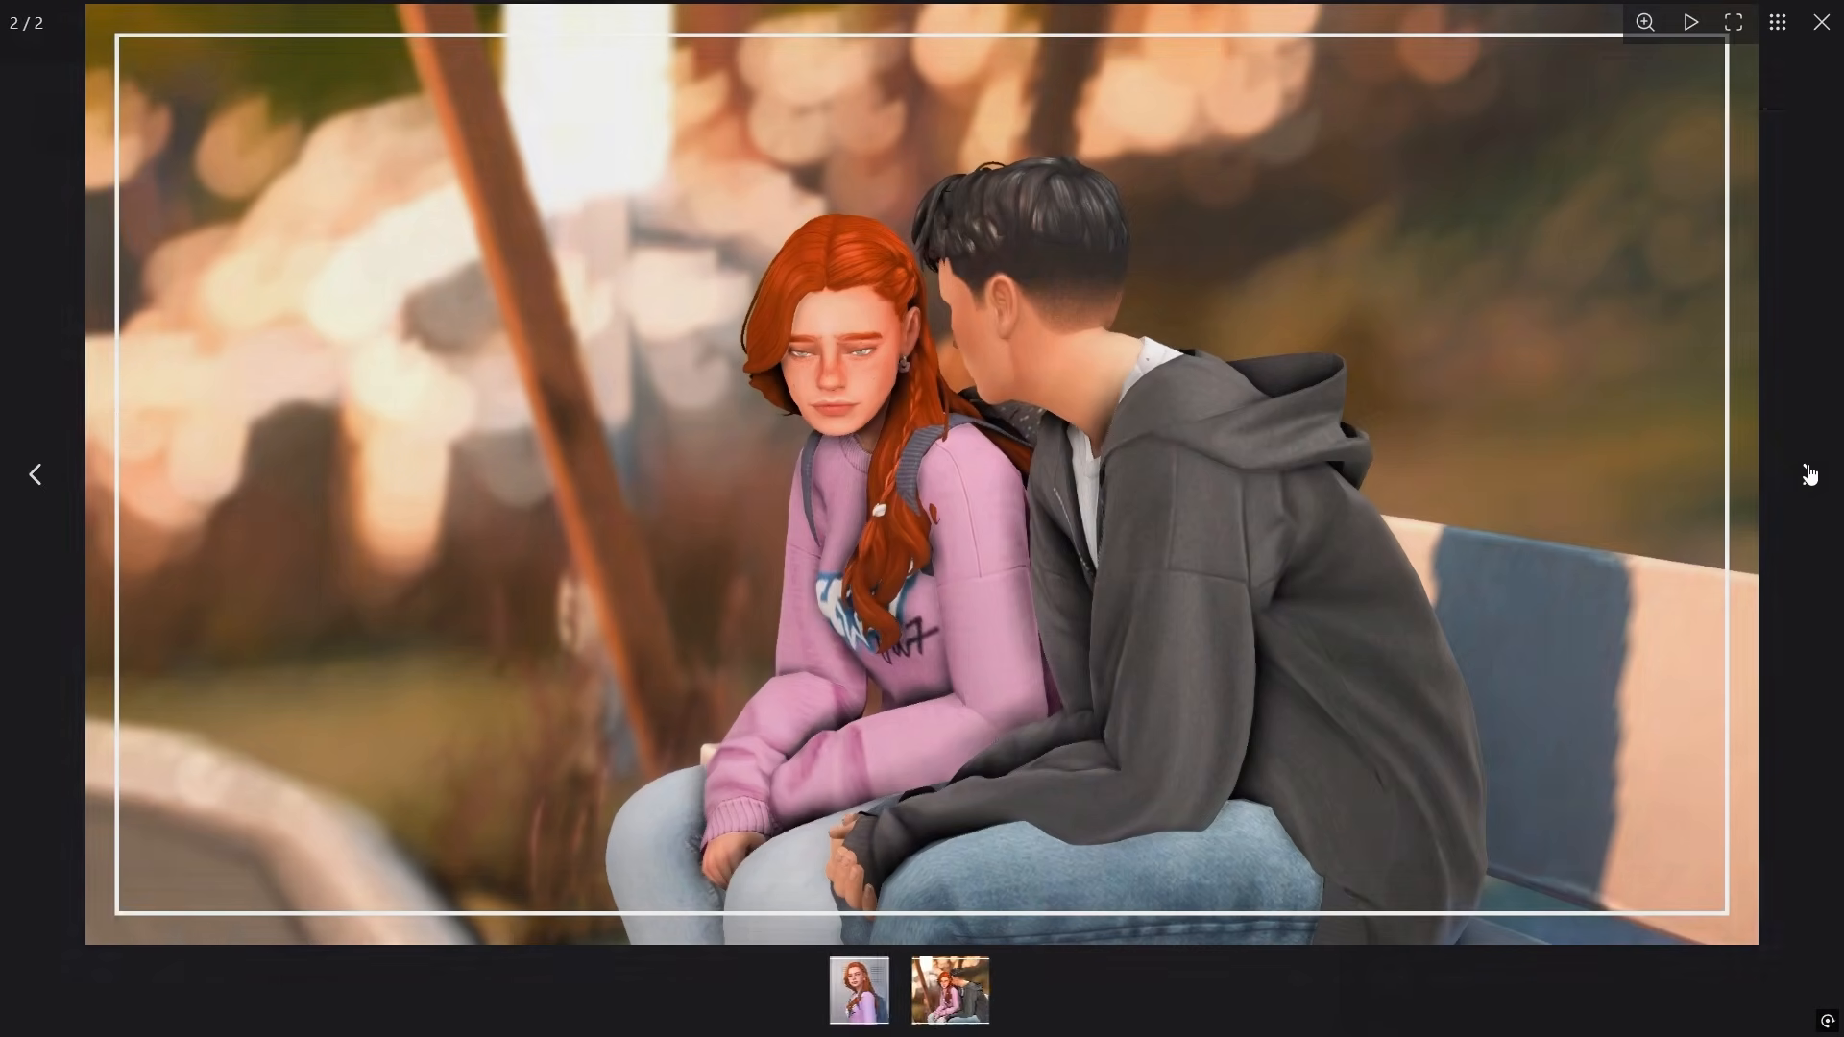
click(1807, 557)
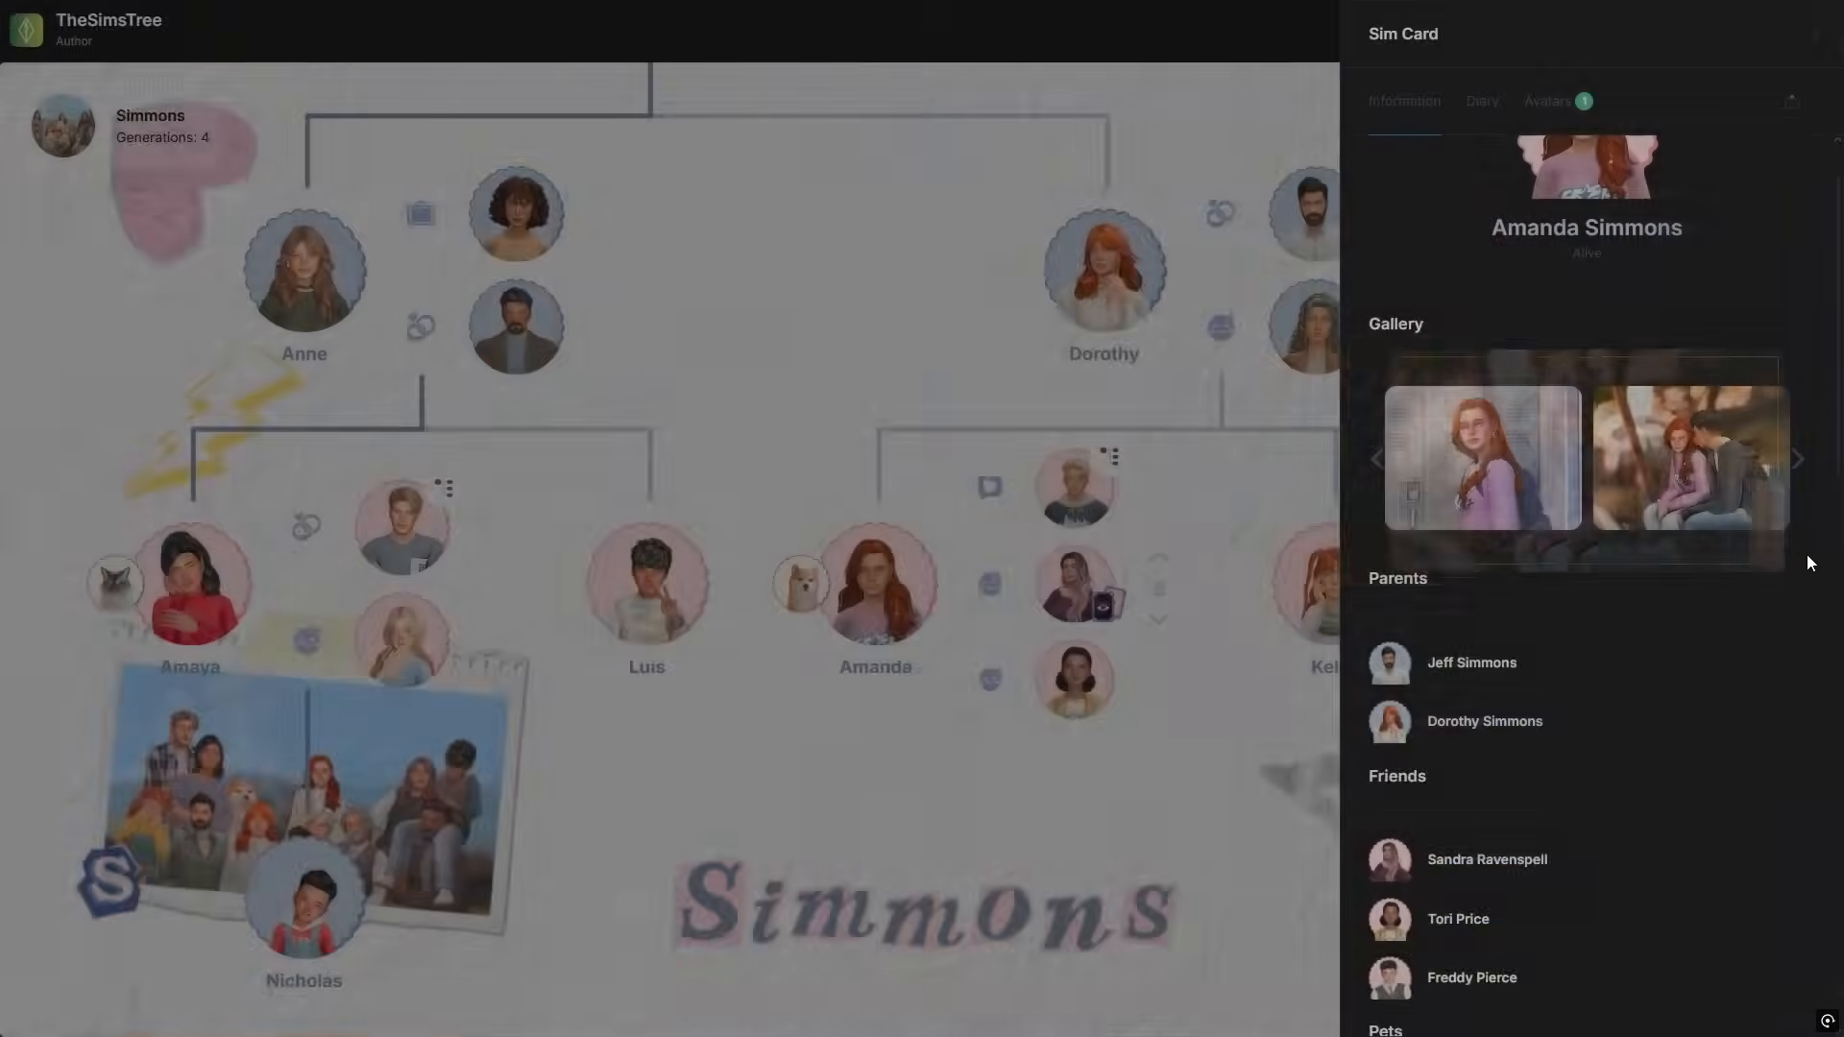
Read through this Sim's relations, traits, skills and life story on the Sim Card
scroll(1792, 555, down, 7)
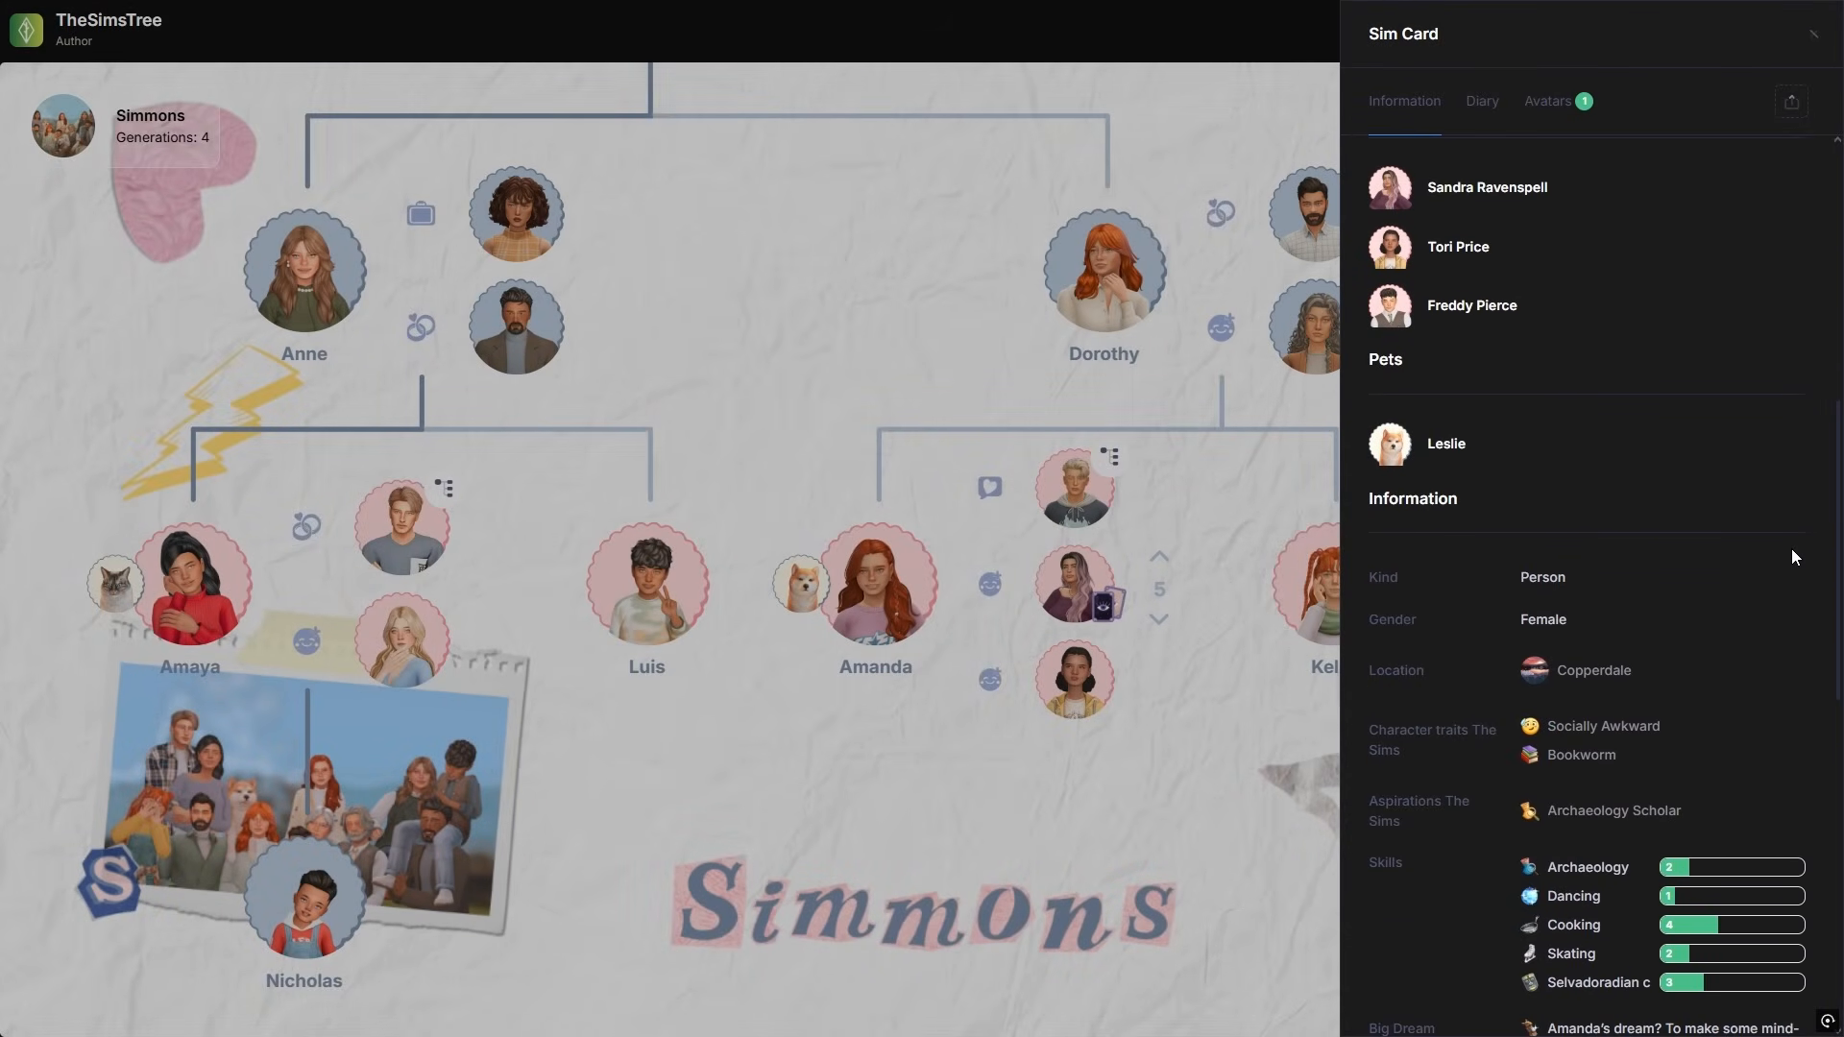
scroll(1792, 557, down, 3)
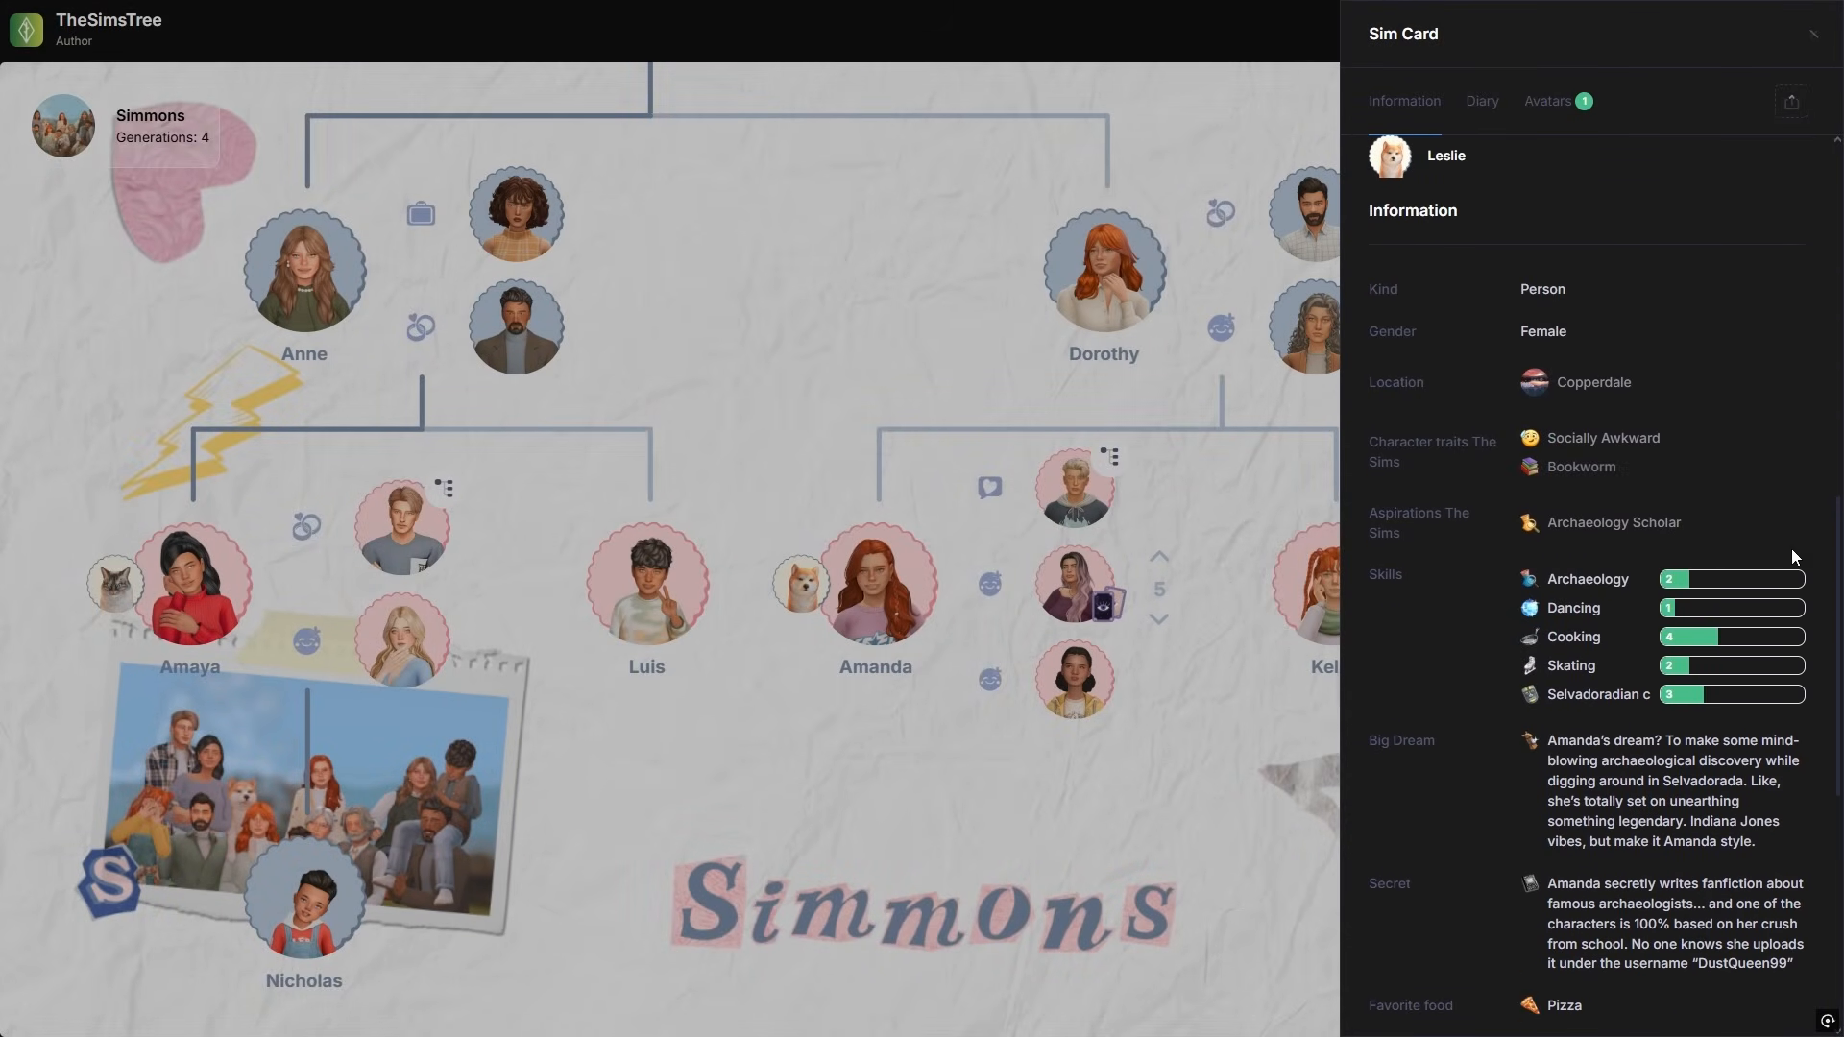
scroll(1792, 556, down, 3)
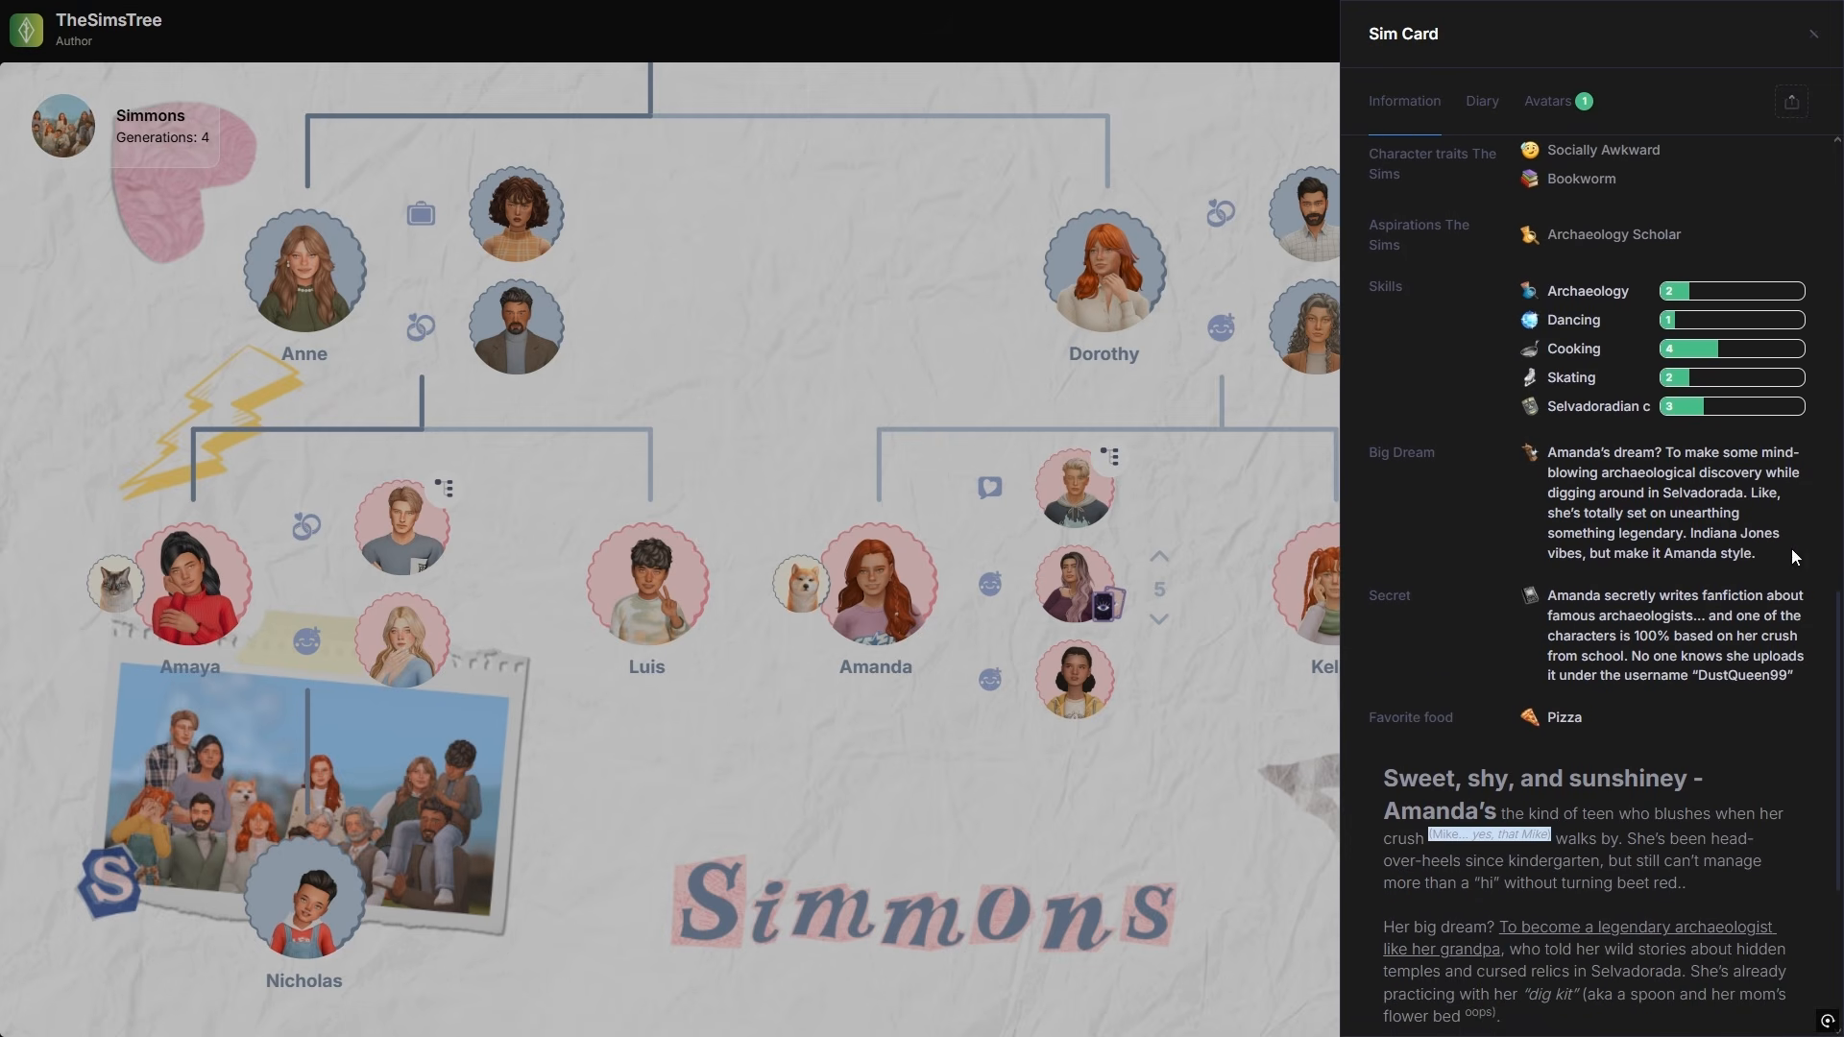
scroll(1793, 555, down, 4)
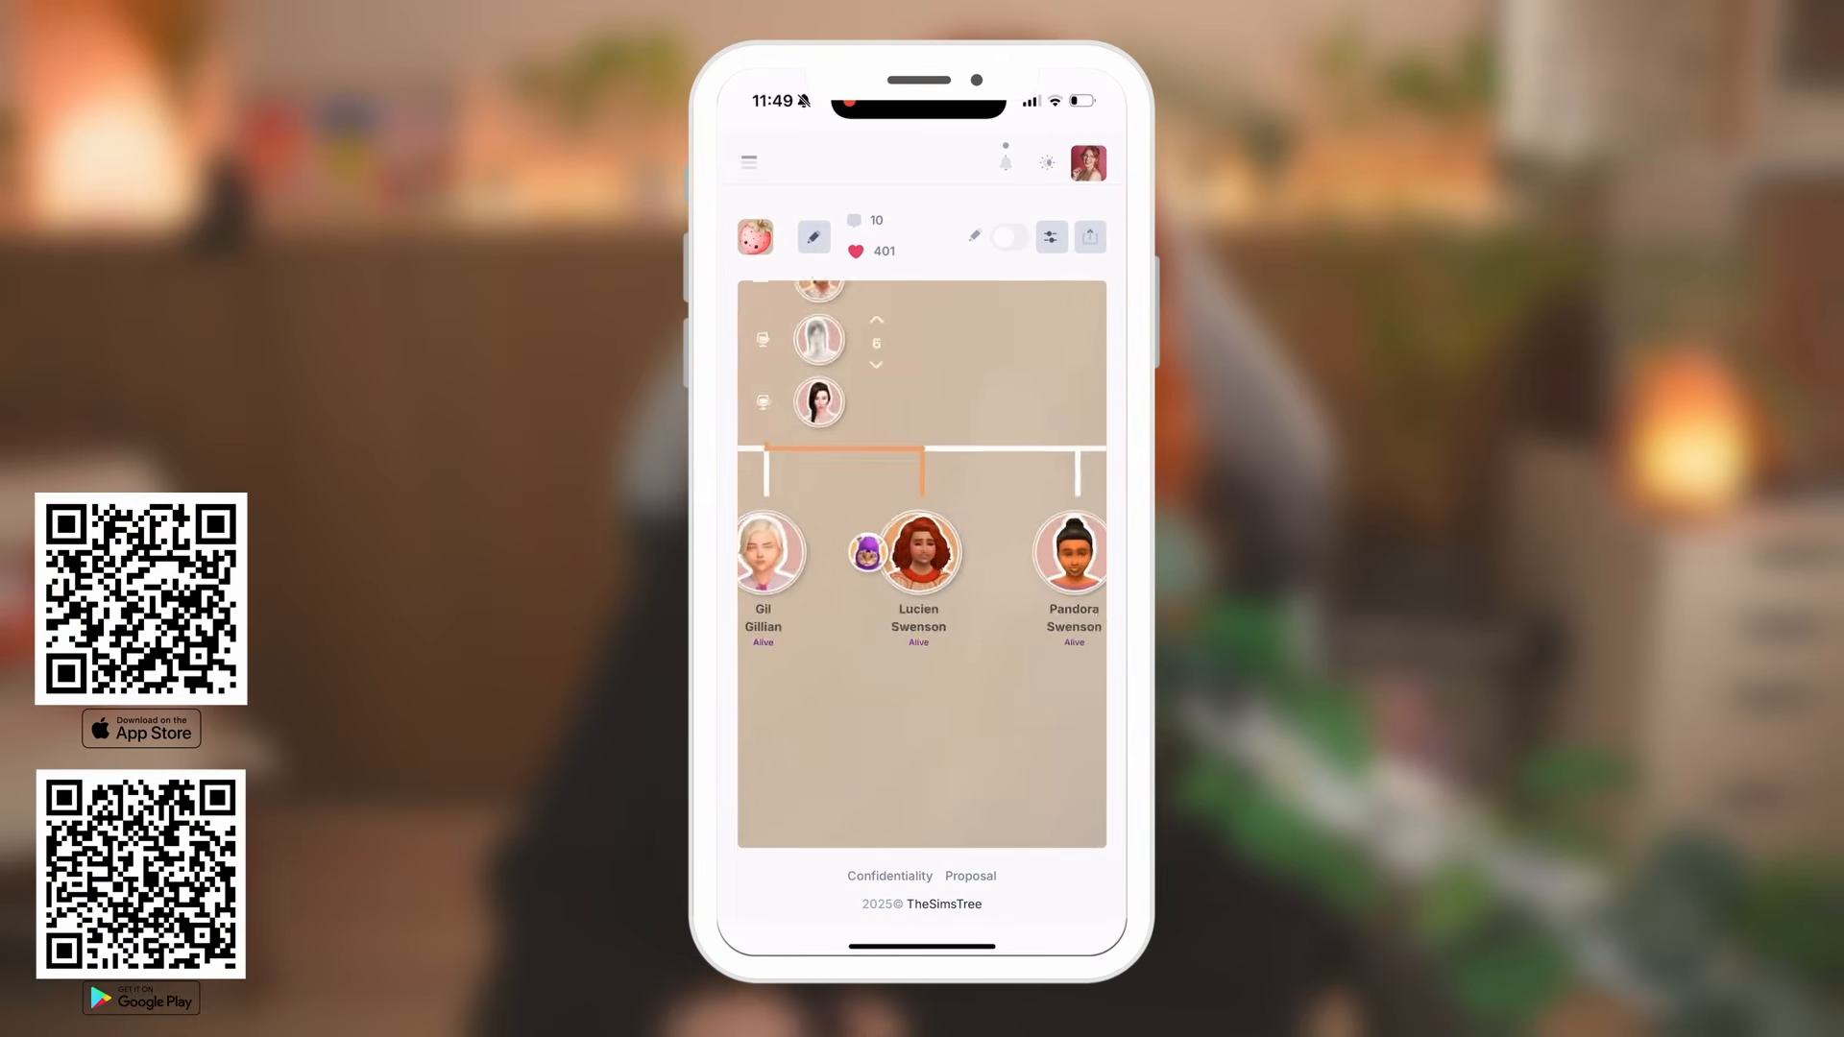
Examine the red-haired Sim's card in the mobile family tree, including gallery, parents, pets, traits and challenge description
click(940, 521)
scroll(948, 595, down, 3)
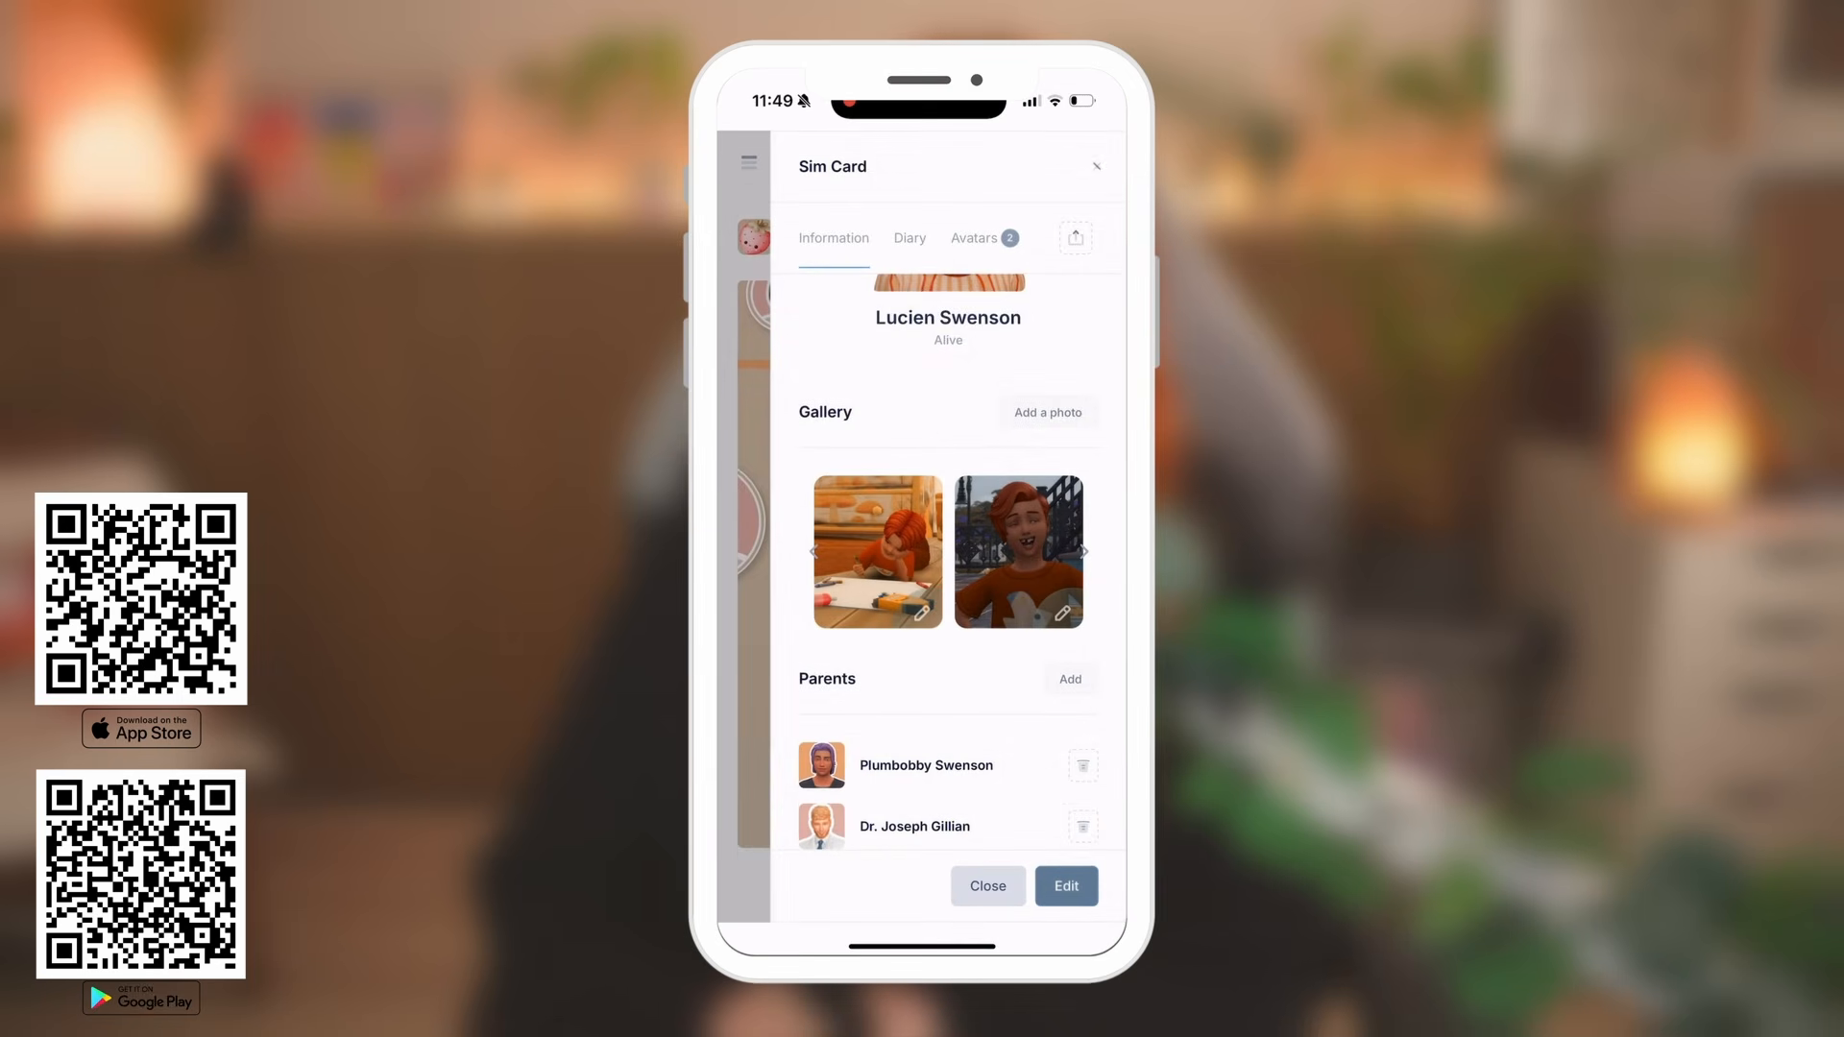
scroll(948, 562, down, 4)
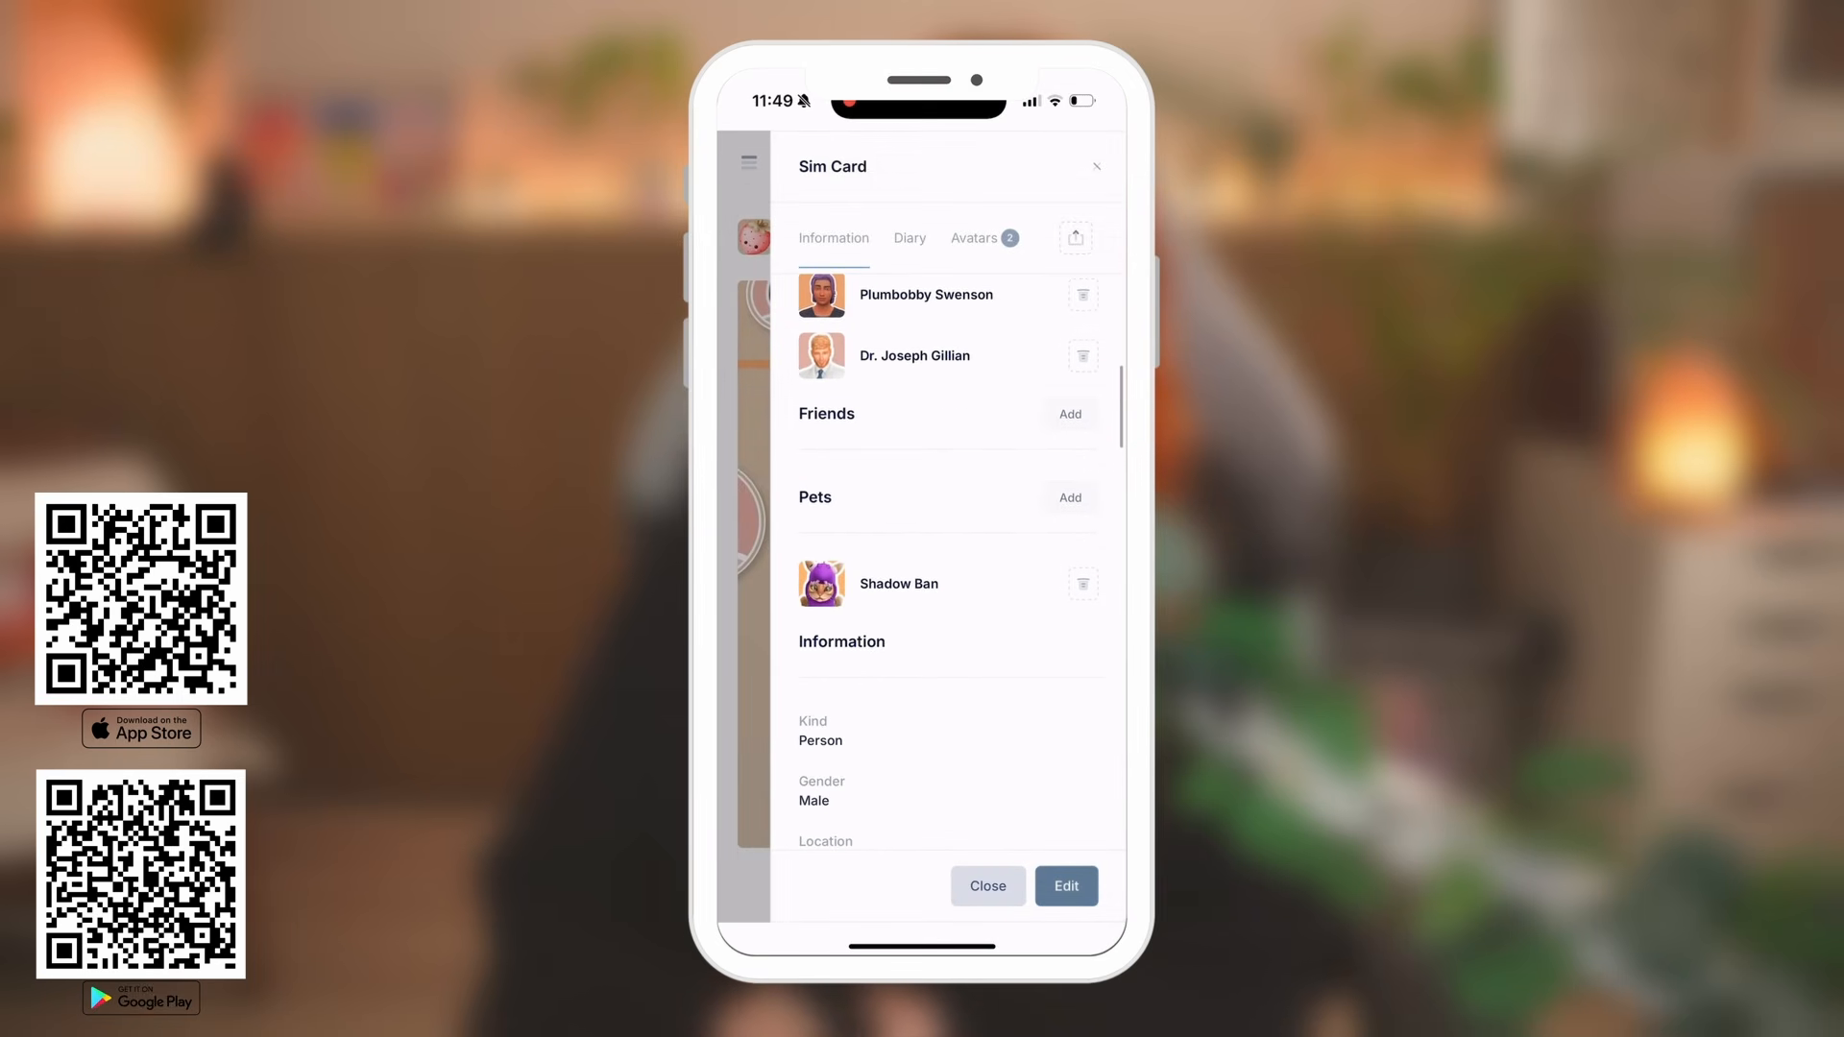
scroll(948, 562, down, 6)
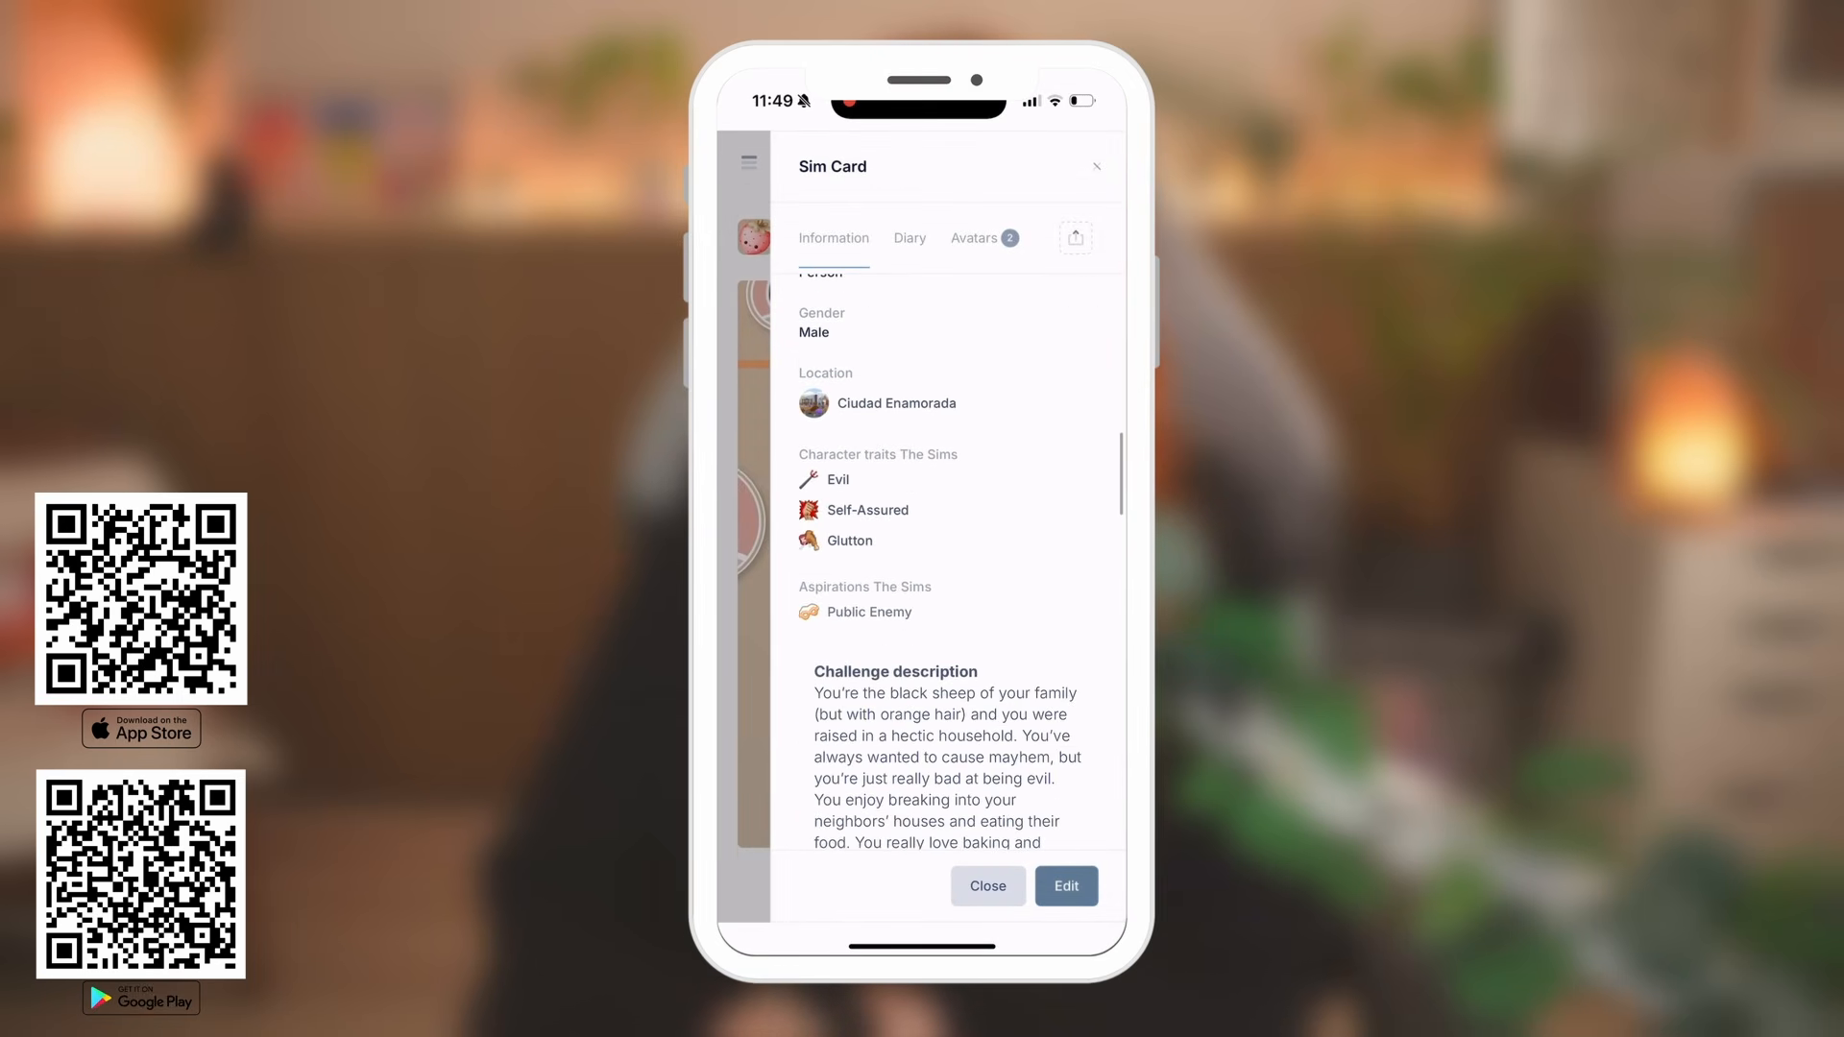
scroll(948, 562, down, 7)
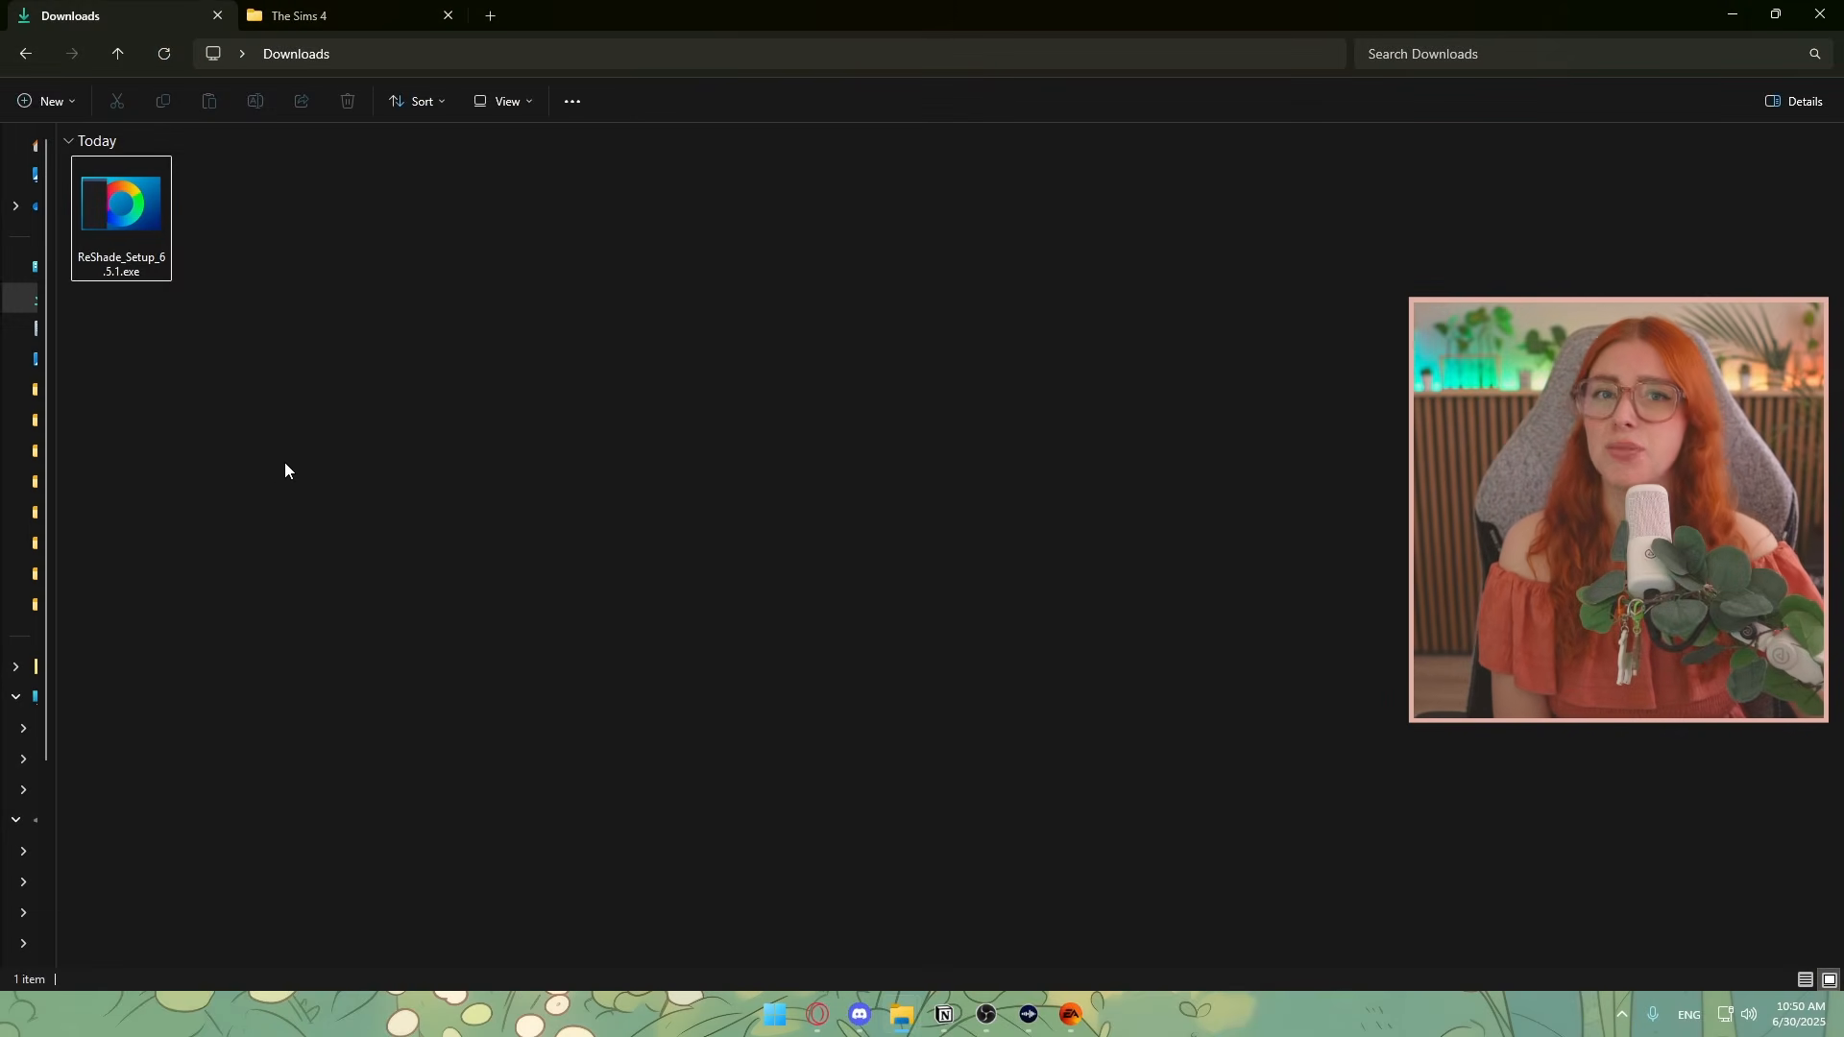
Run ReShade_Setup_6.5.1.exe from Downloads, check the game list for The Sims 4 and browse for its executable manually
double_click(117, 213)
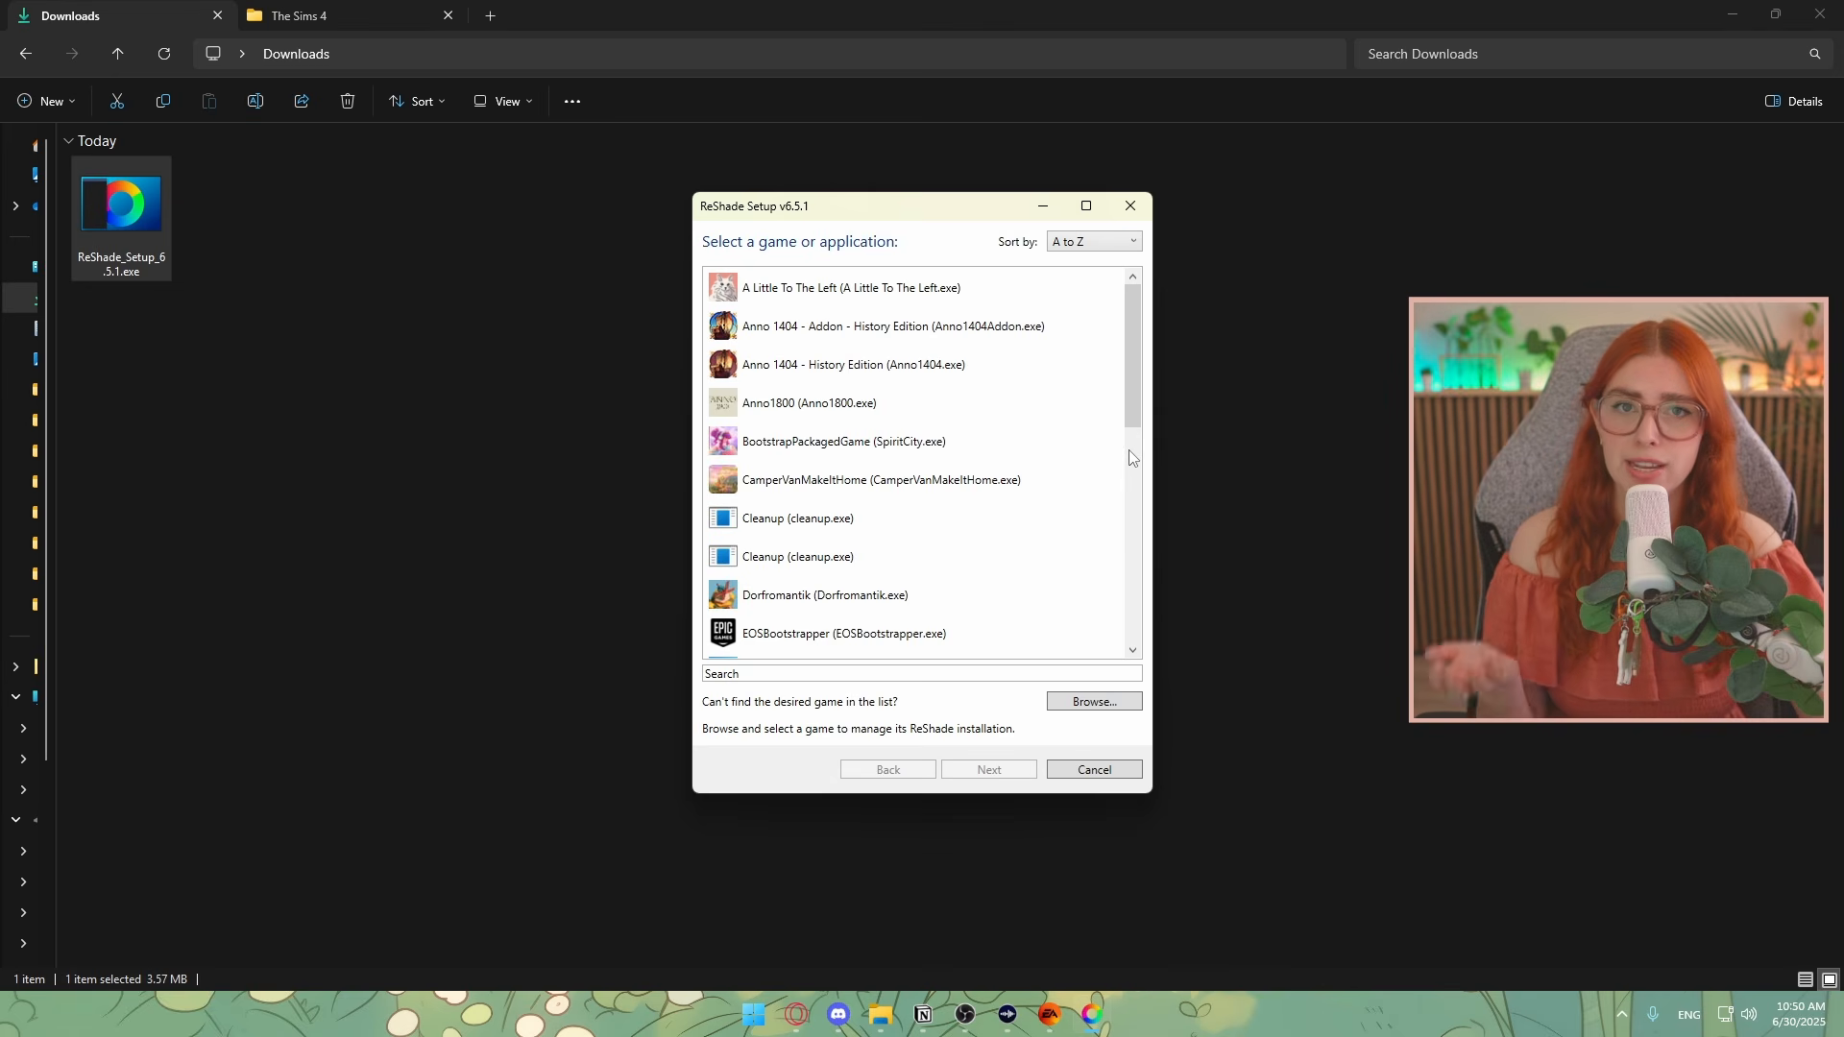
drag(1132, 307, 961, 457)
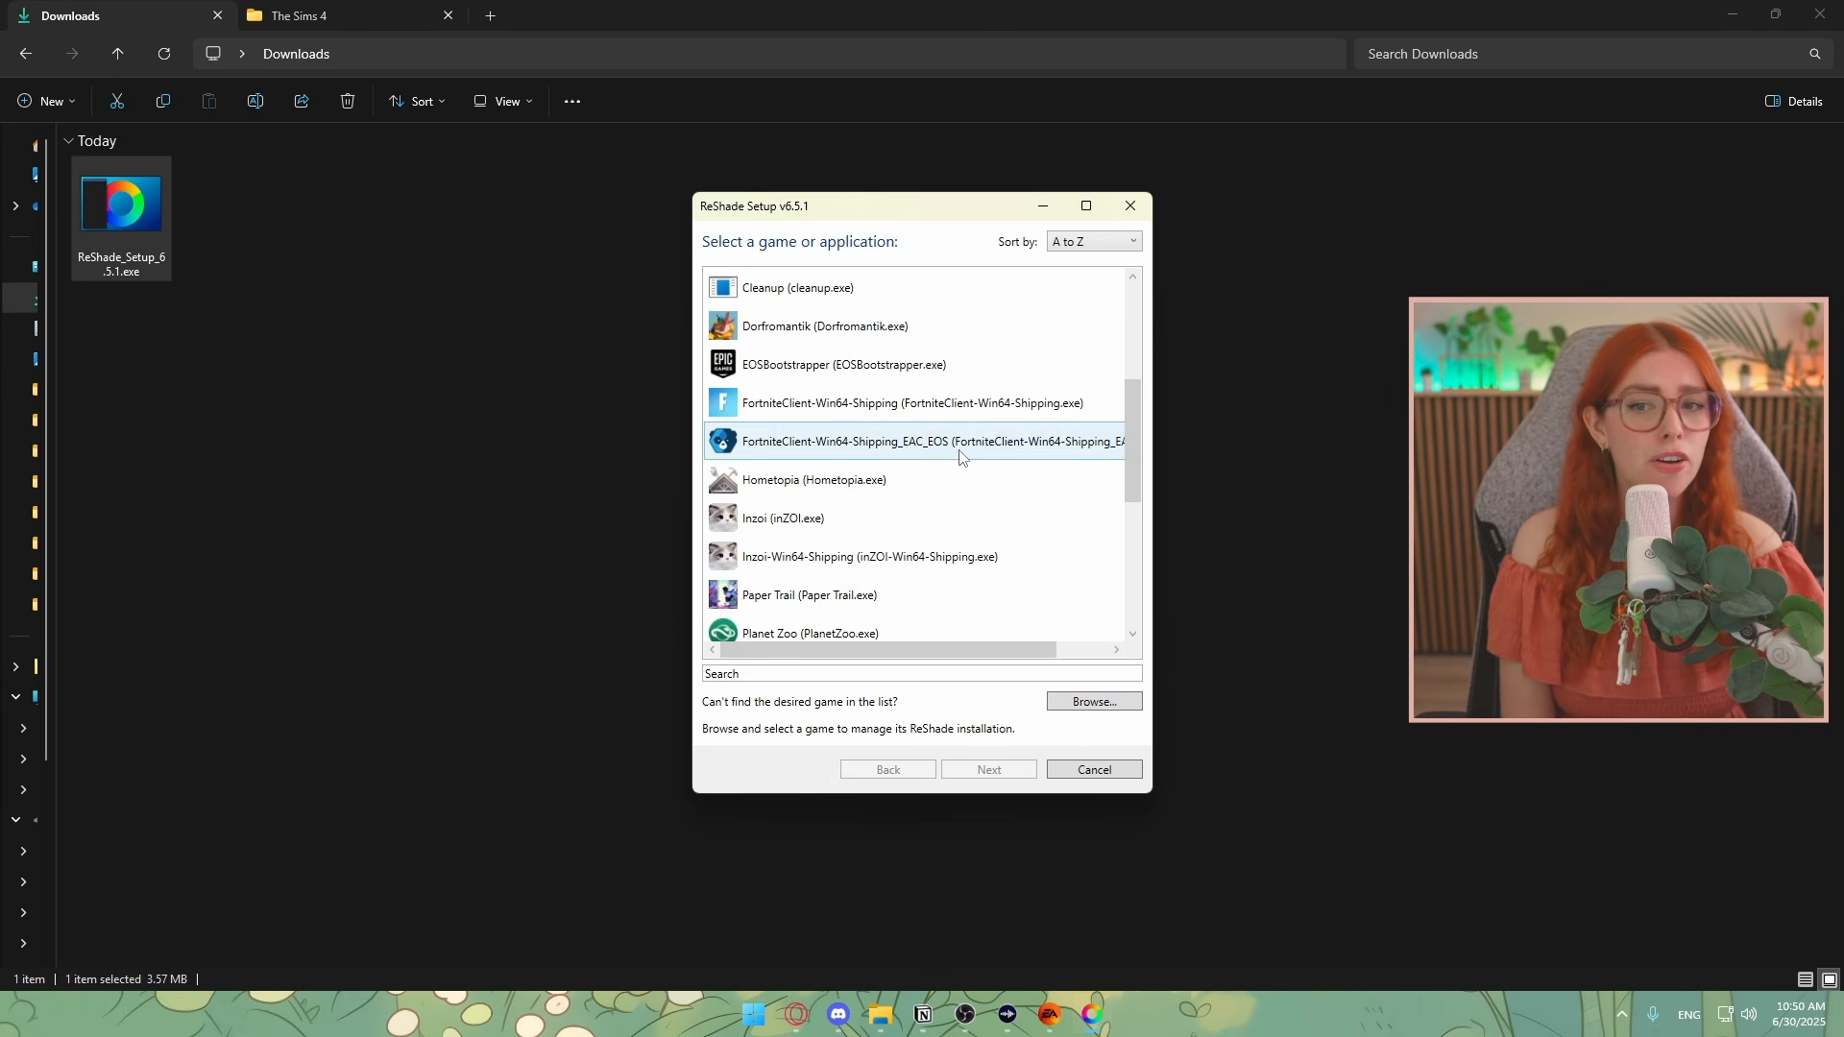
scroll(961, 457, up, 2)
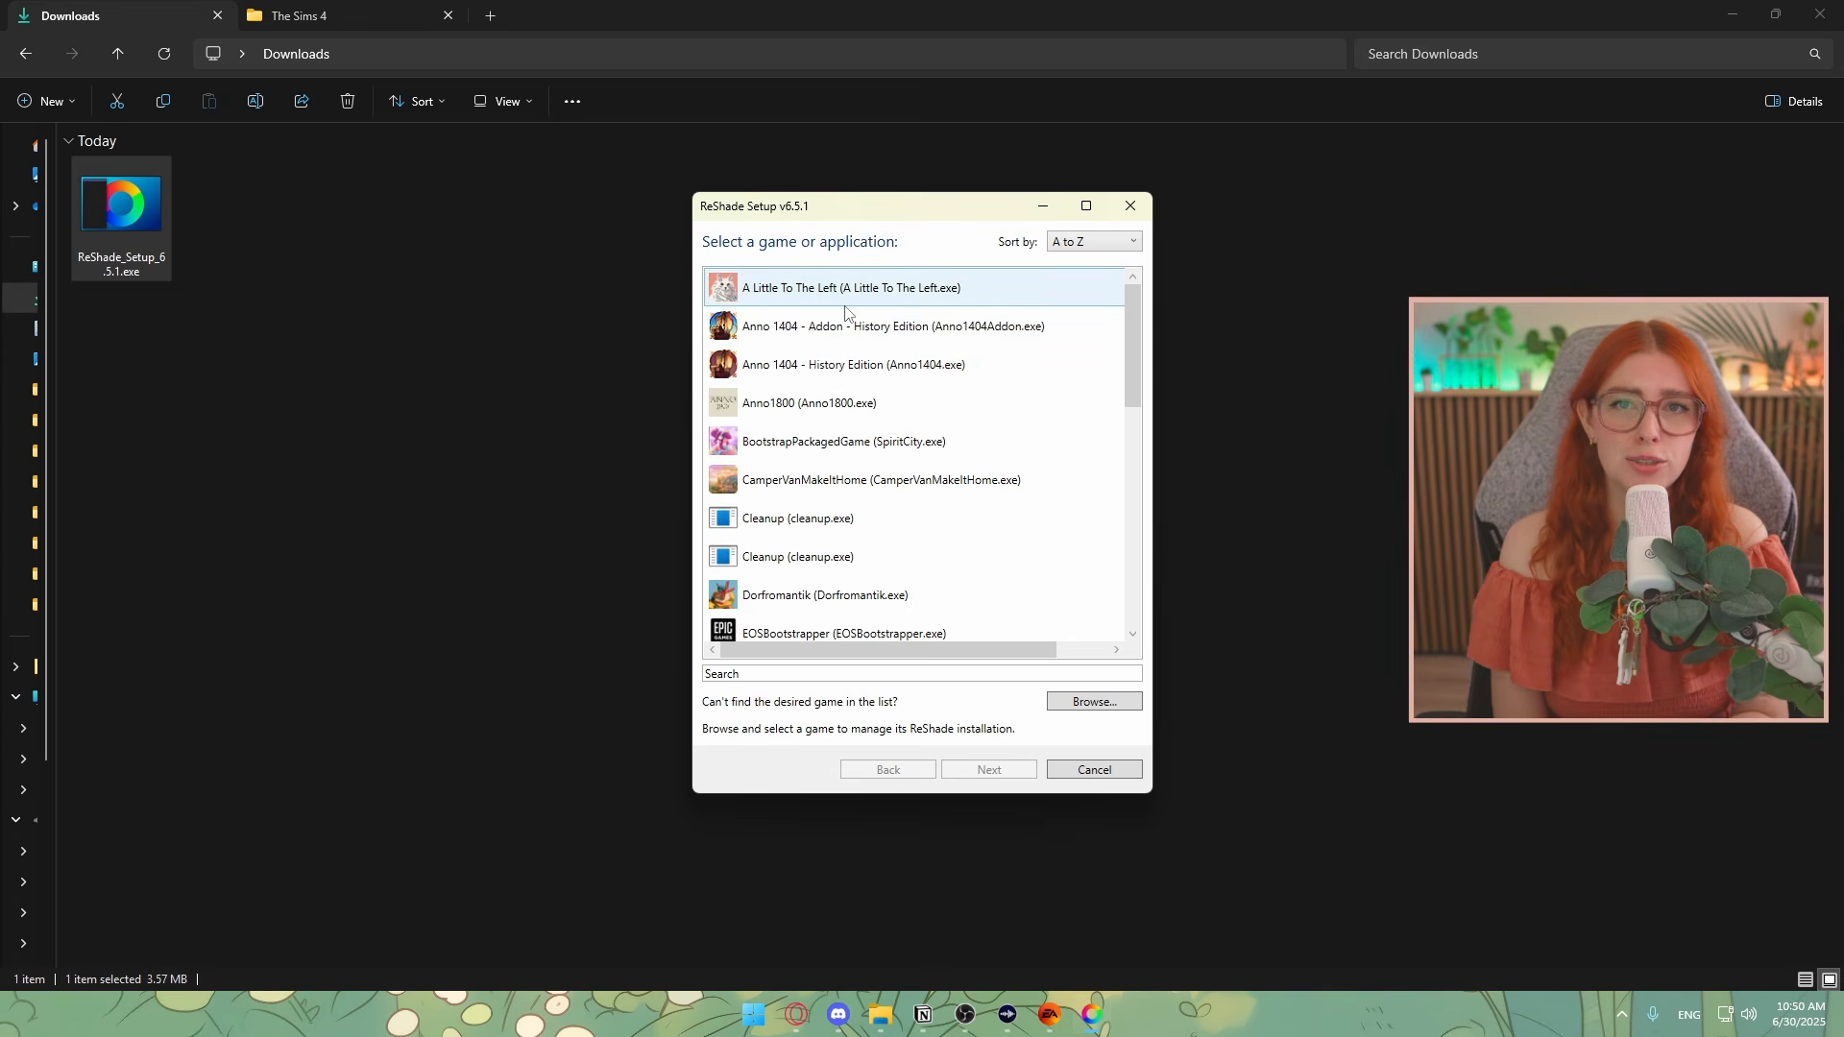
scroll(864, 404, down, 10)
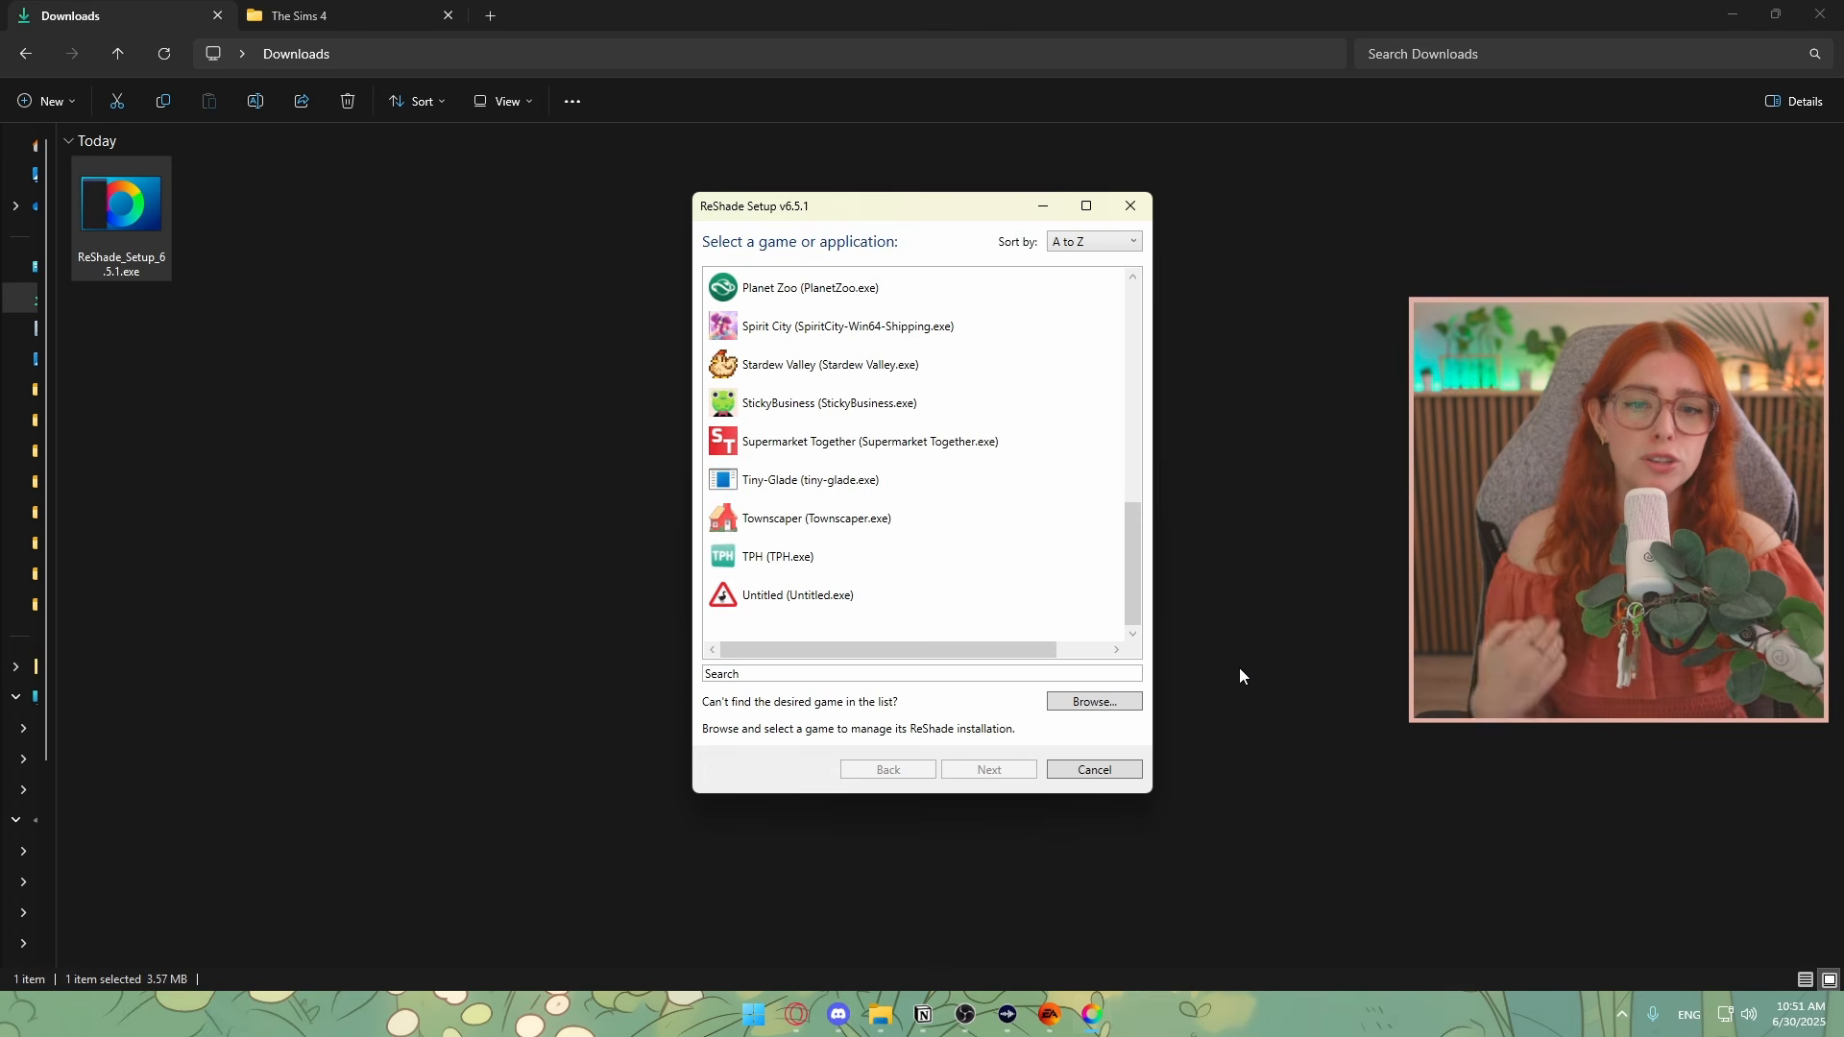
click(1079, 706)
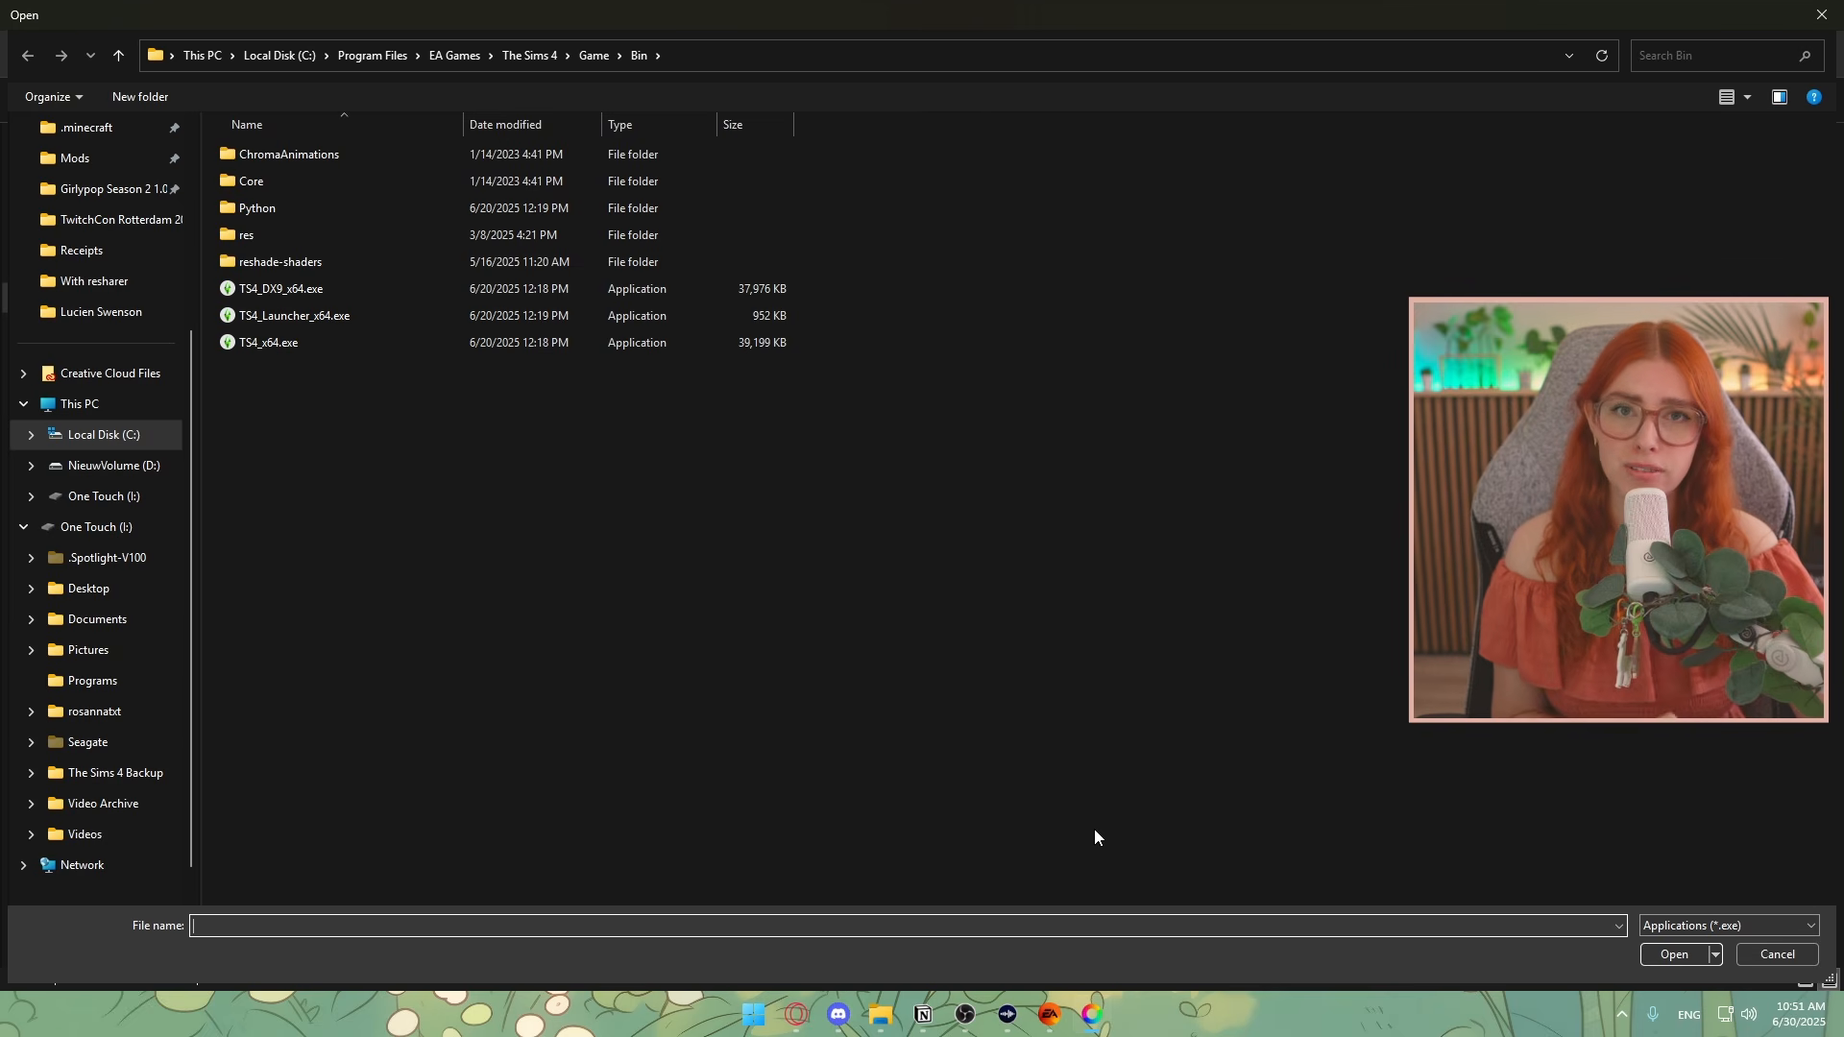
Switch to the EA app, open The Sims 4's install folder from the game's properties and check its full path
click(1054, 1015)
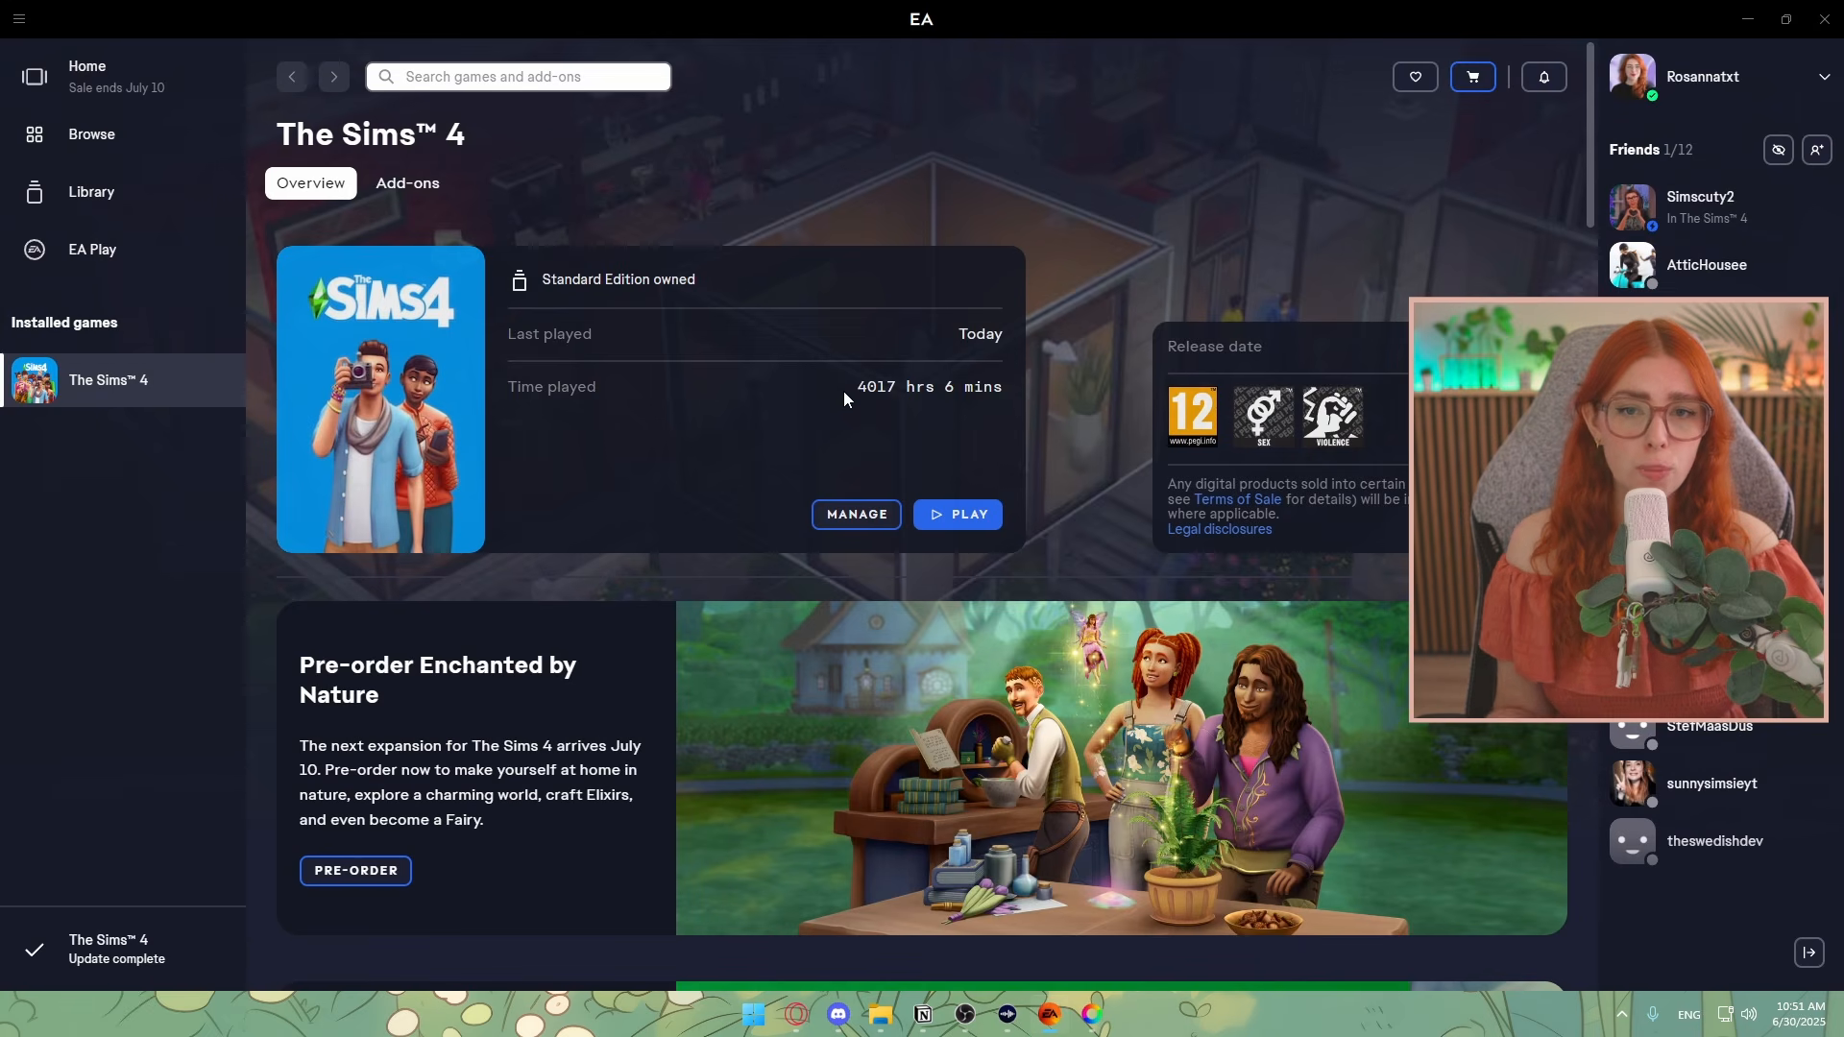
click(857, 515)
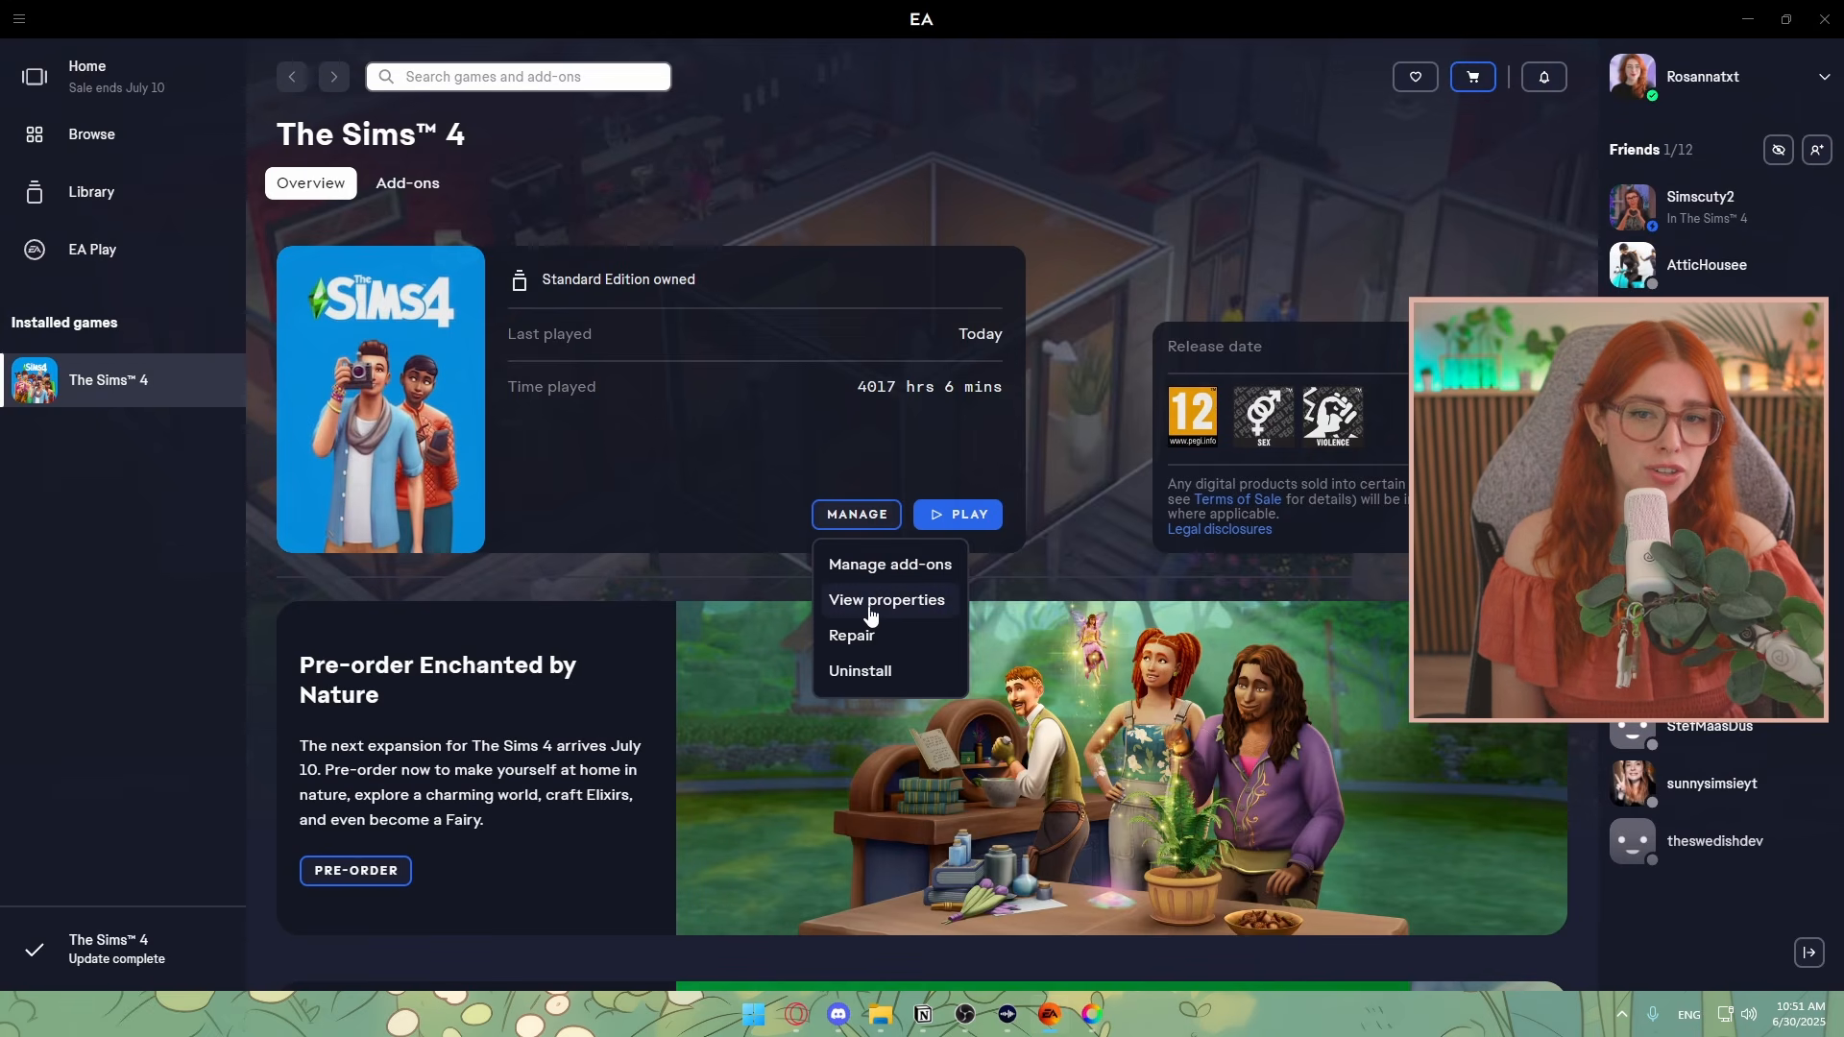
click(892, 605)
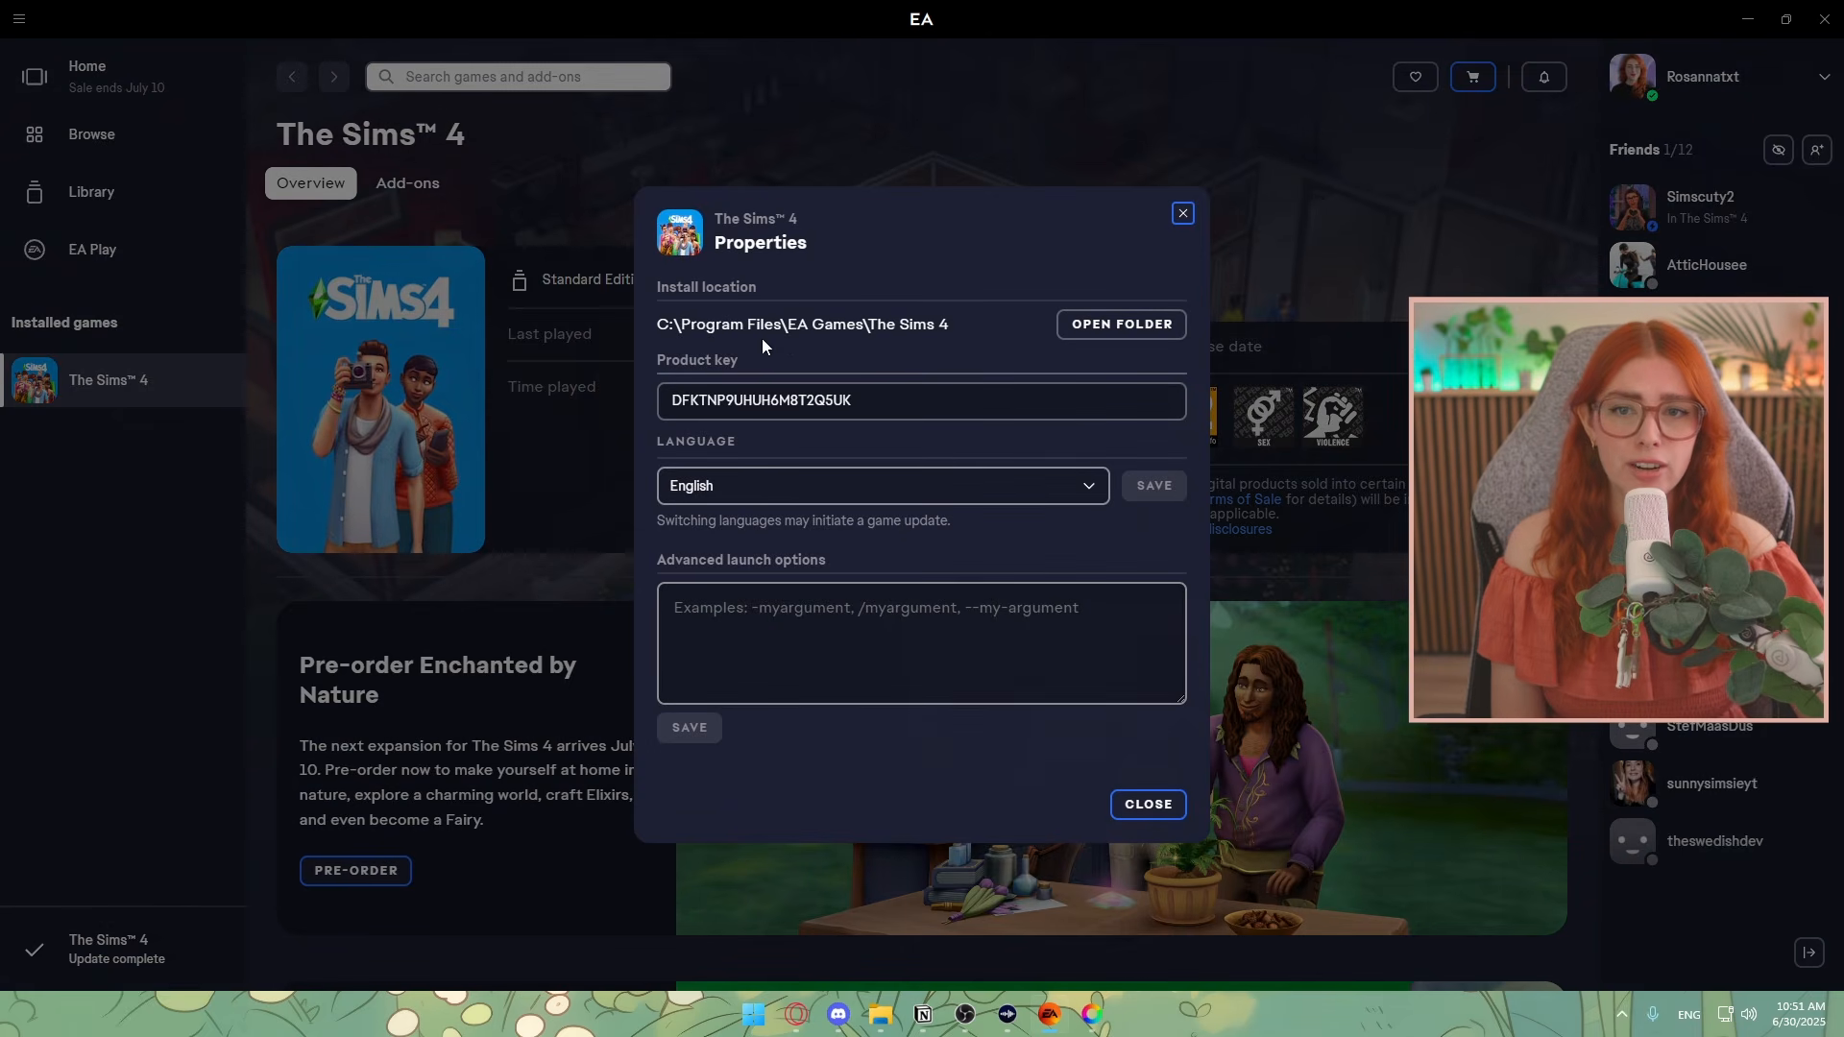
click(1095, 337)
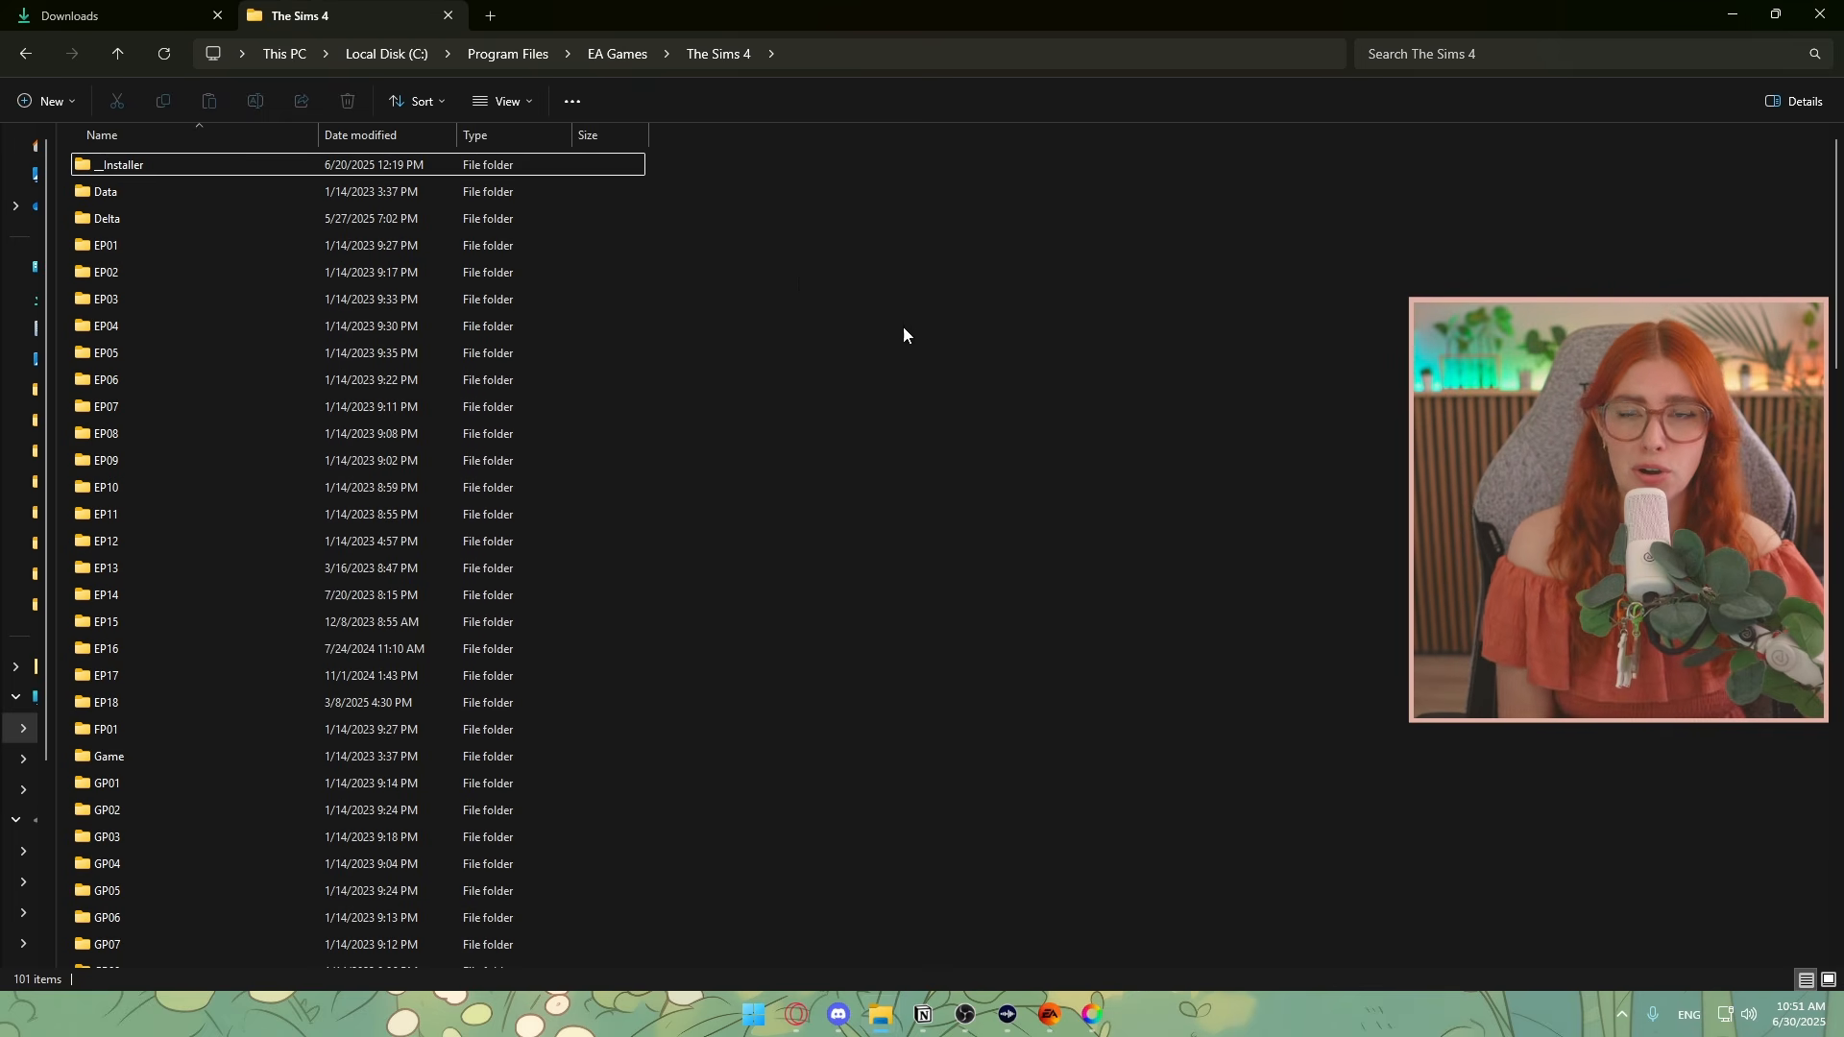
click(898, 53)
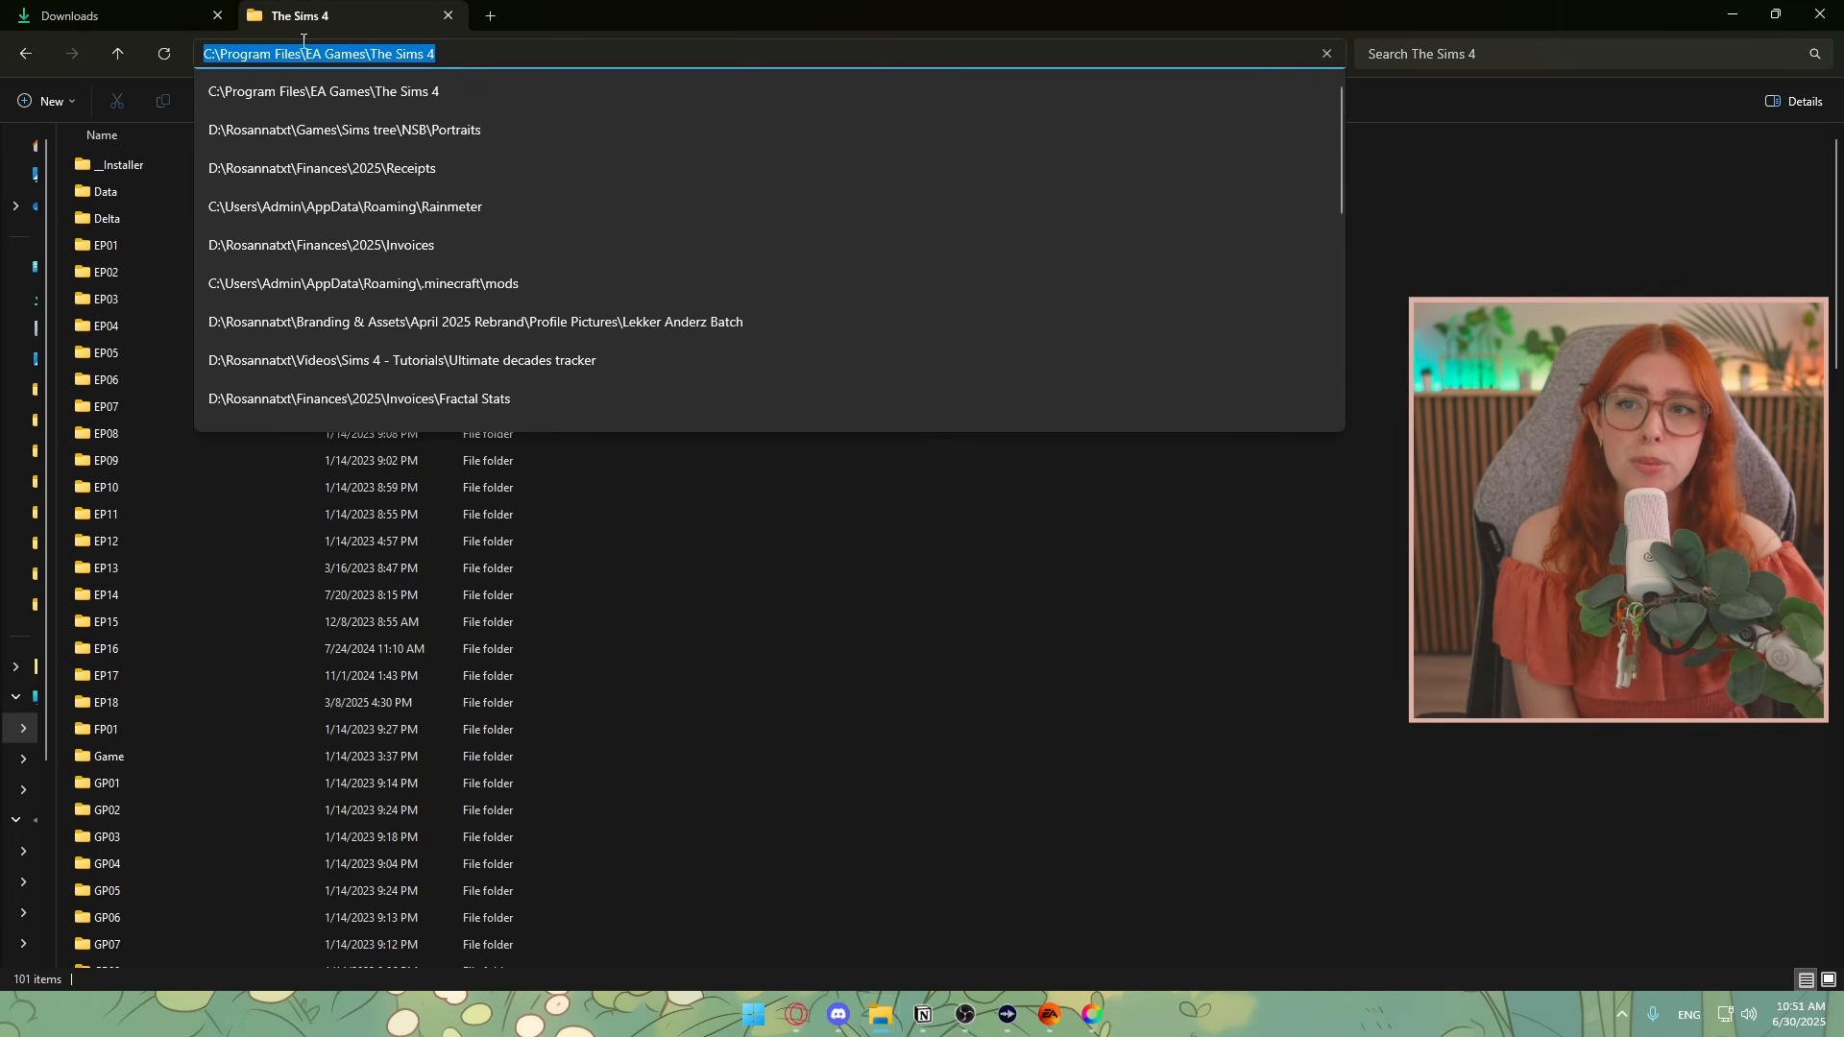
click(737, 9)
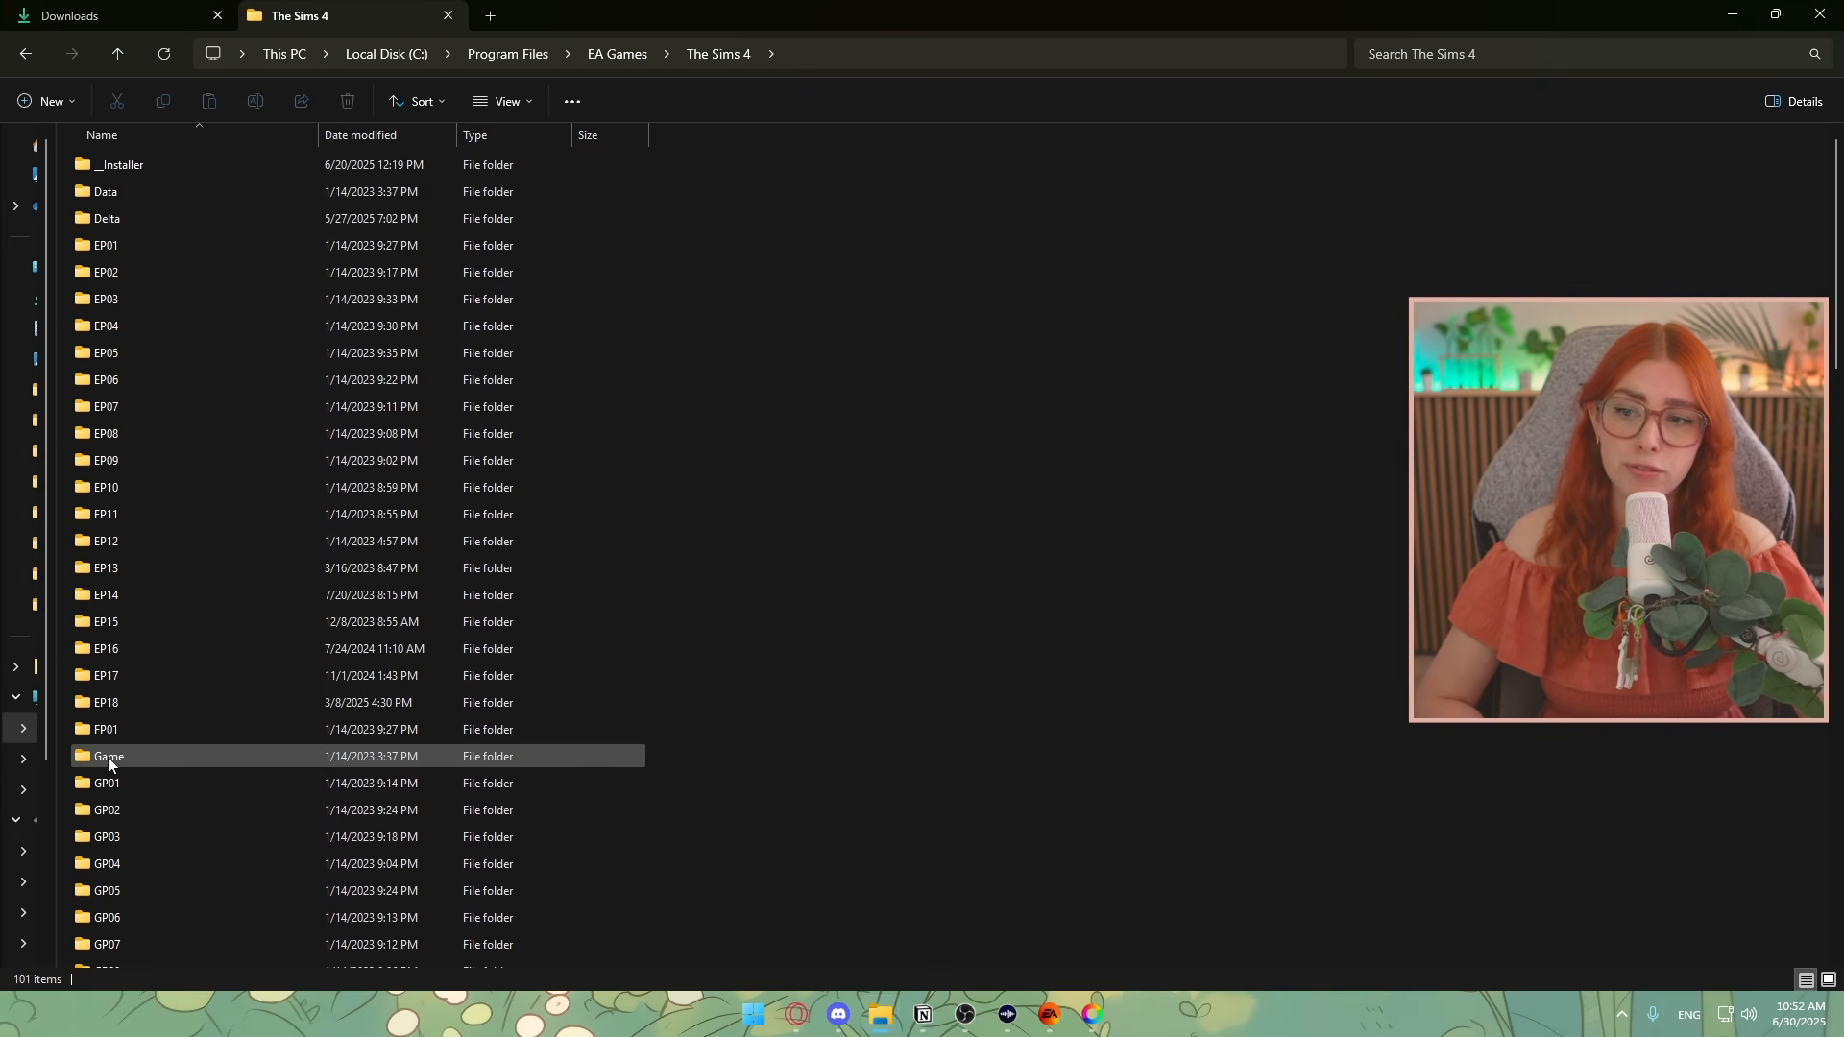
Open the Game\Bin subfolder of The Sims 4 and select TS4_DX9_x64.exe
click(145, 766)
double_click(144, 764)
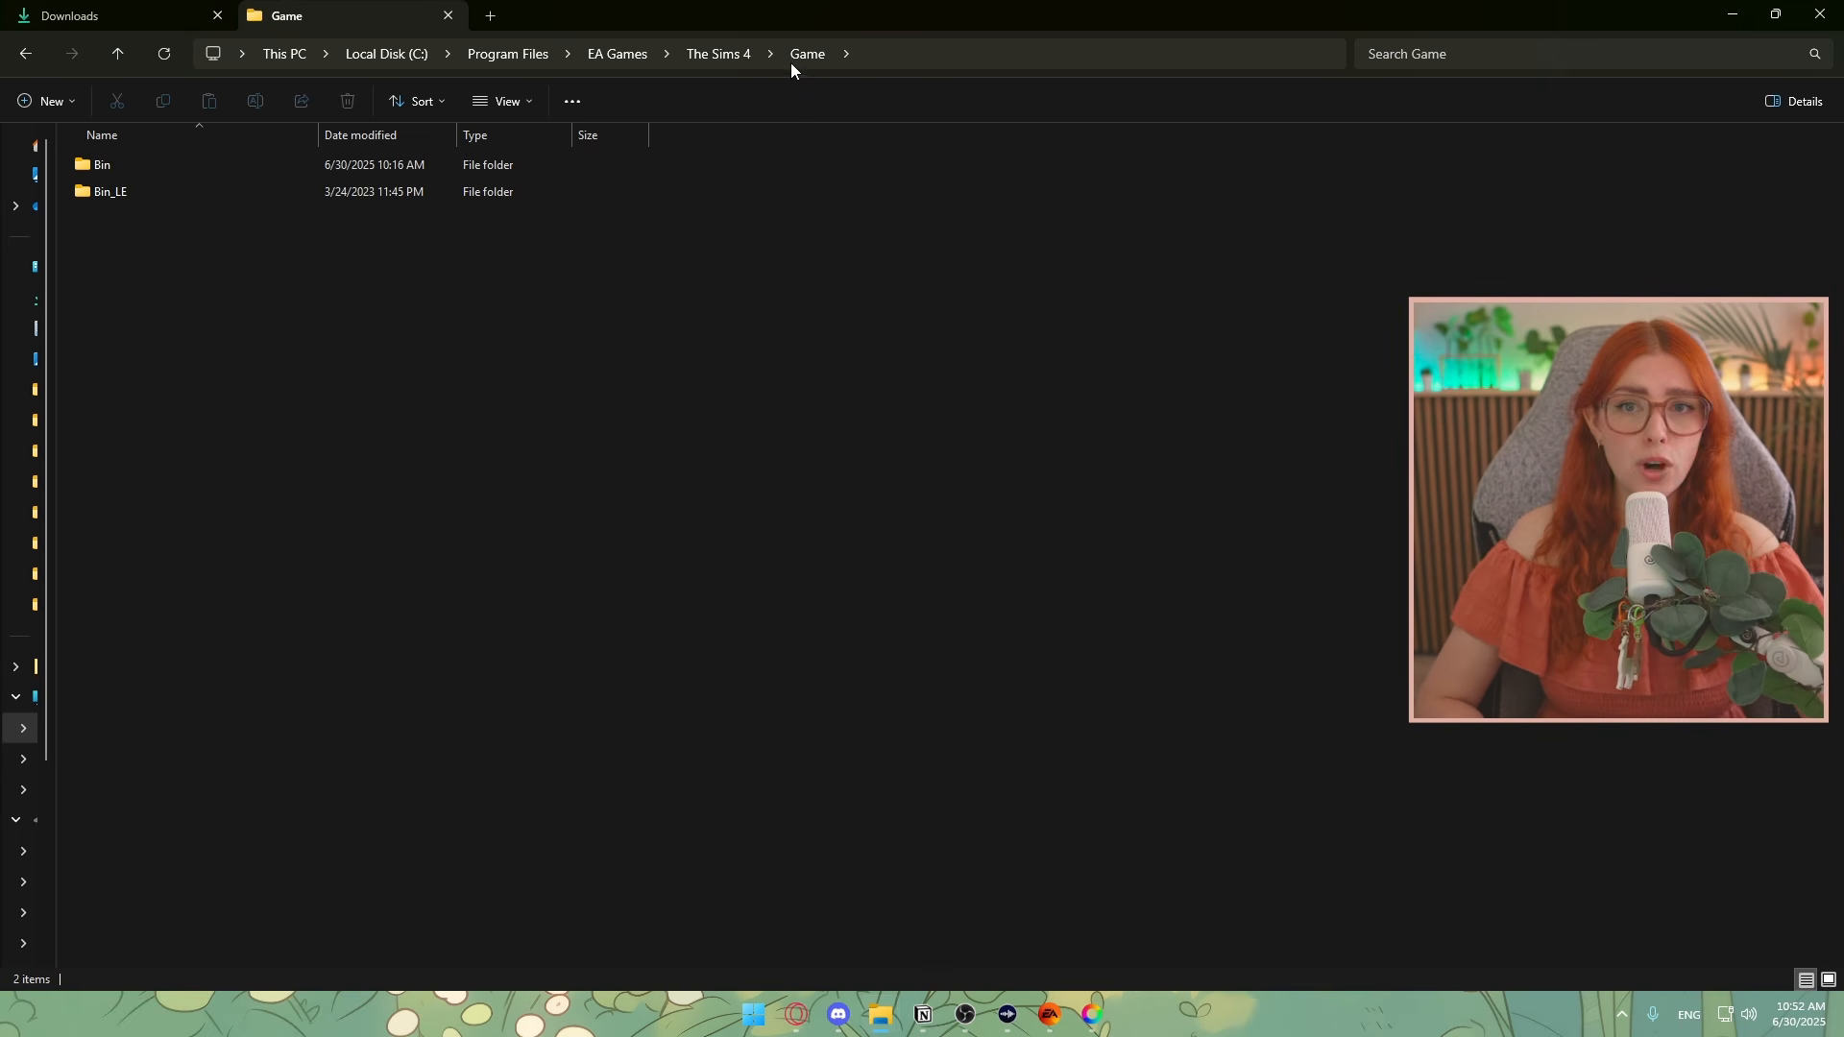
double_click(131, 165)
scroll(253, 379, down, 1)
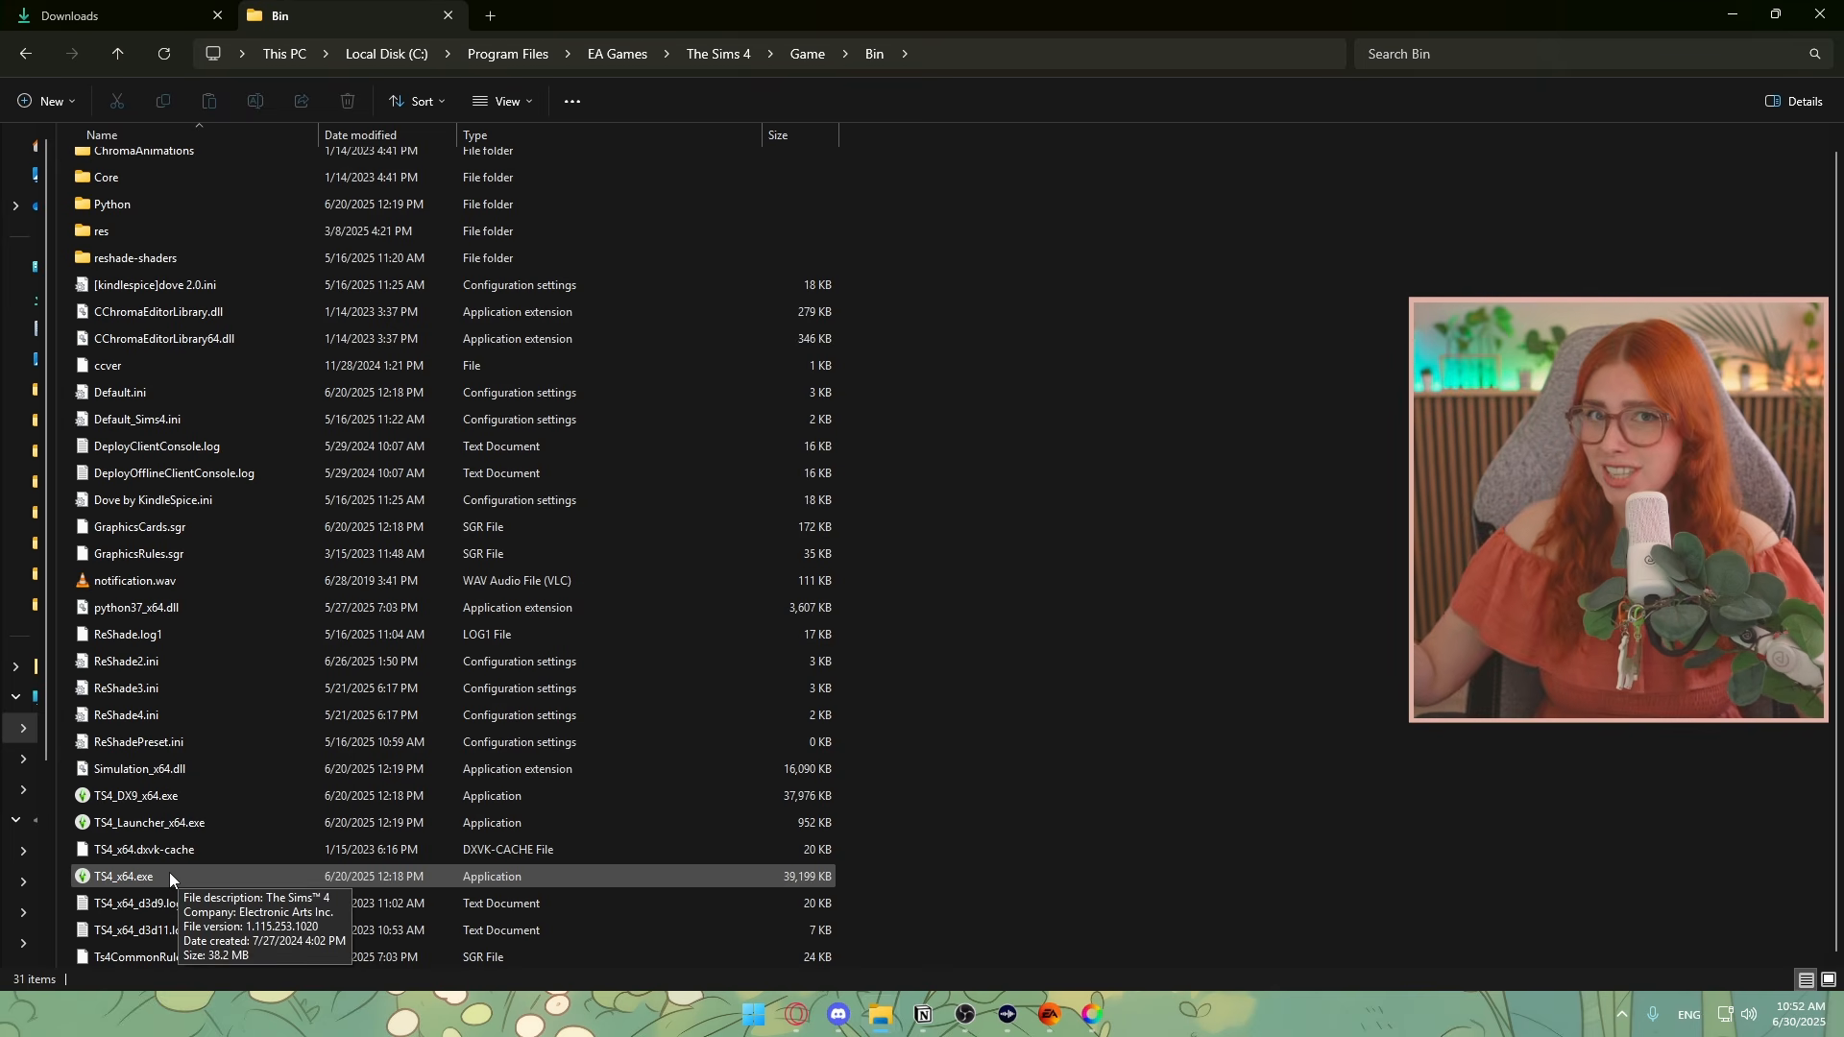
click(171, 799)
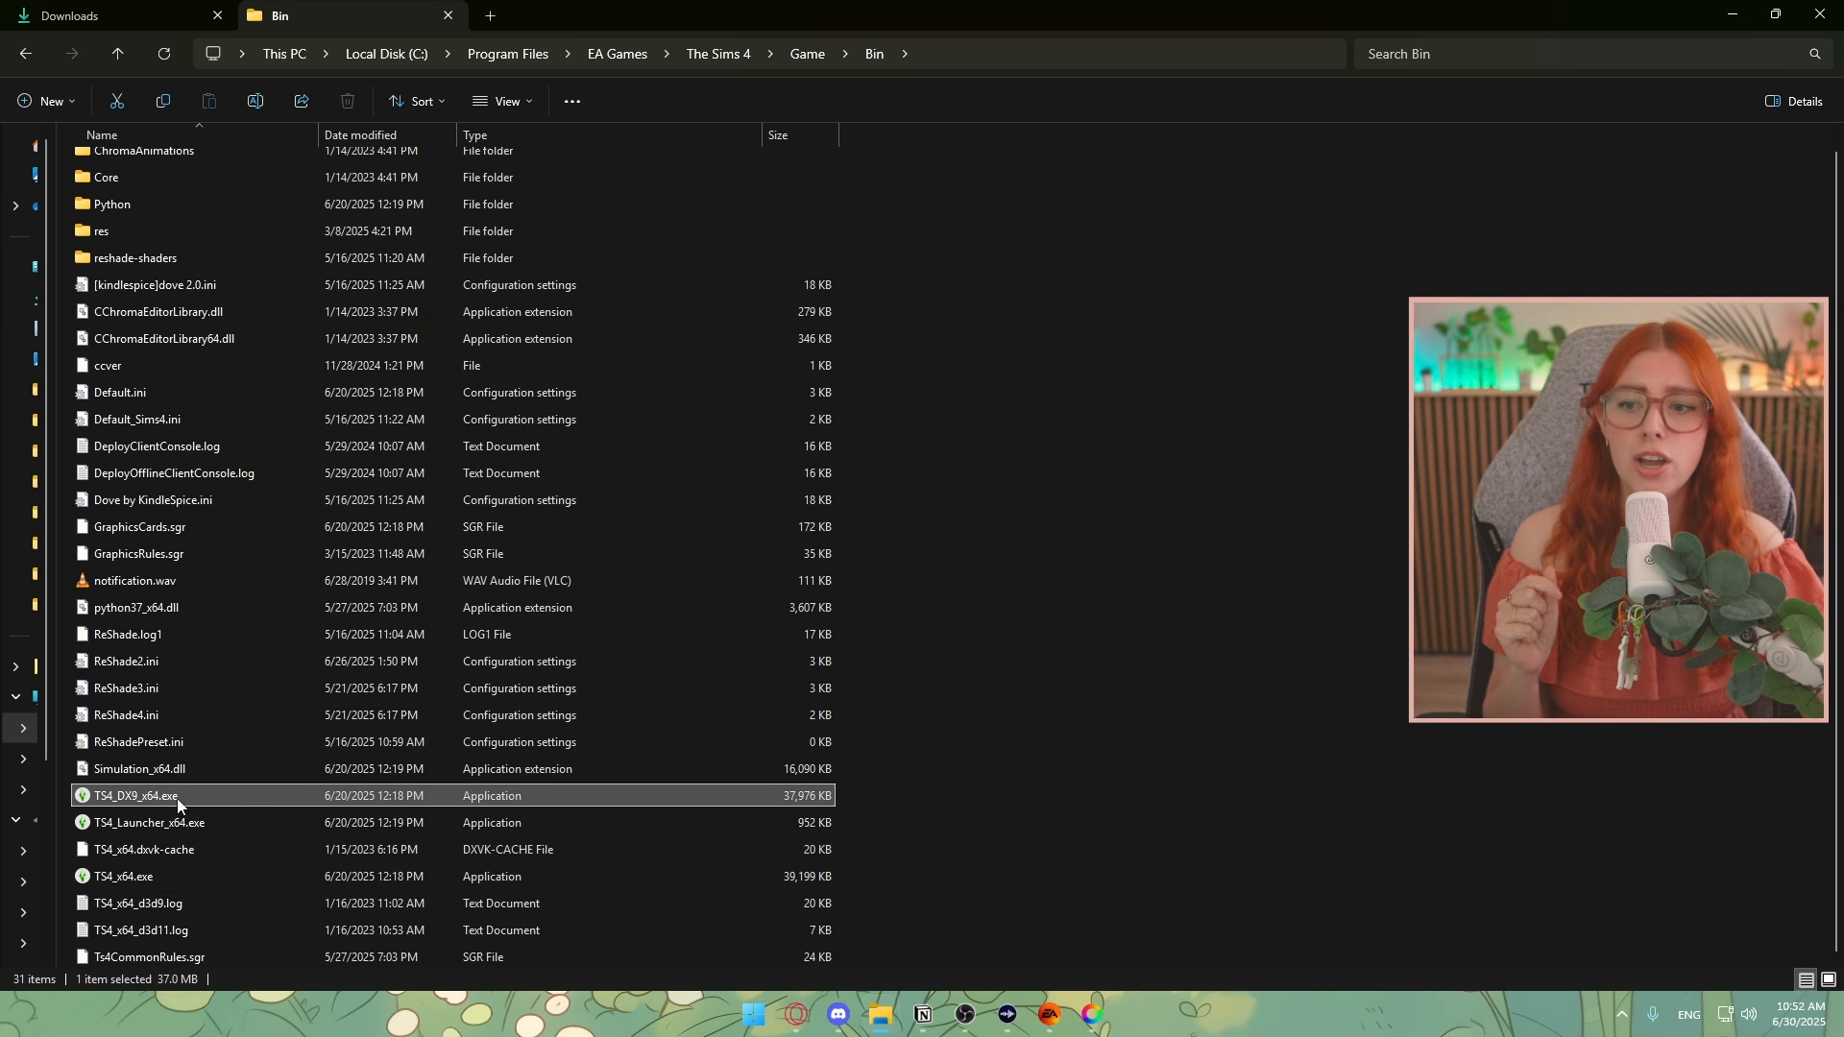
Copy the path of The Sims 4's Game\Bin folder and go to it in the ReShade installer's file browser
click(1010, 68)
key(ctrl+c)
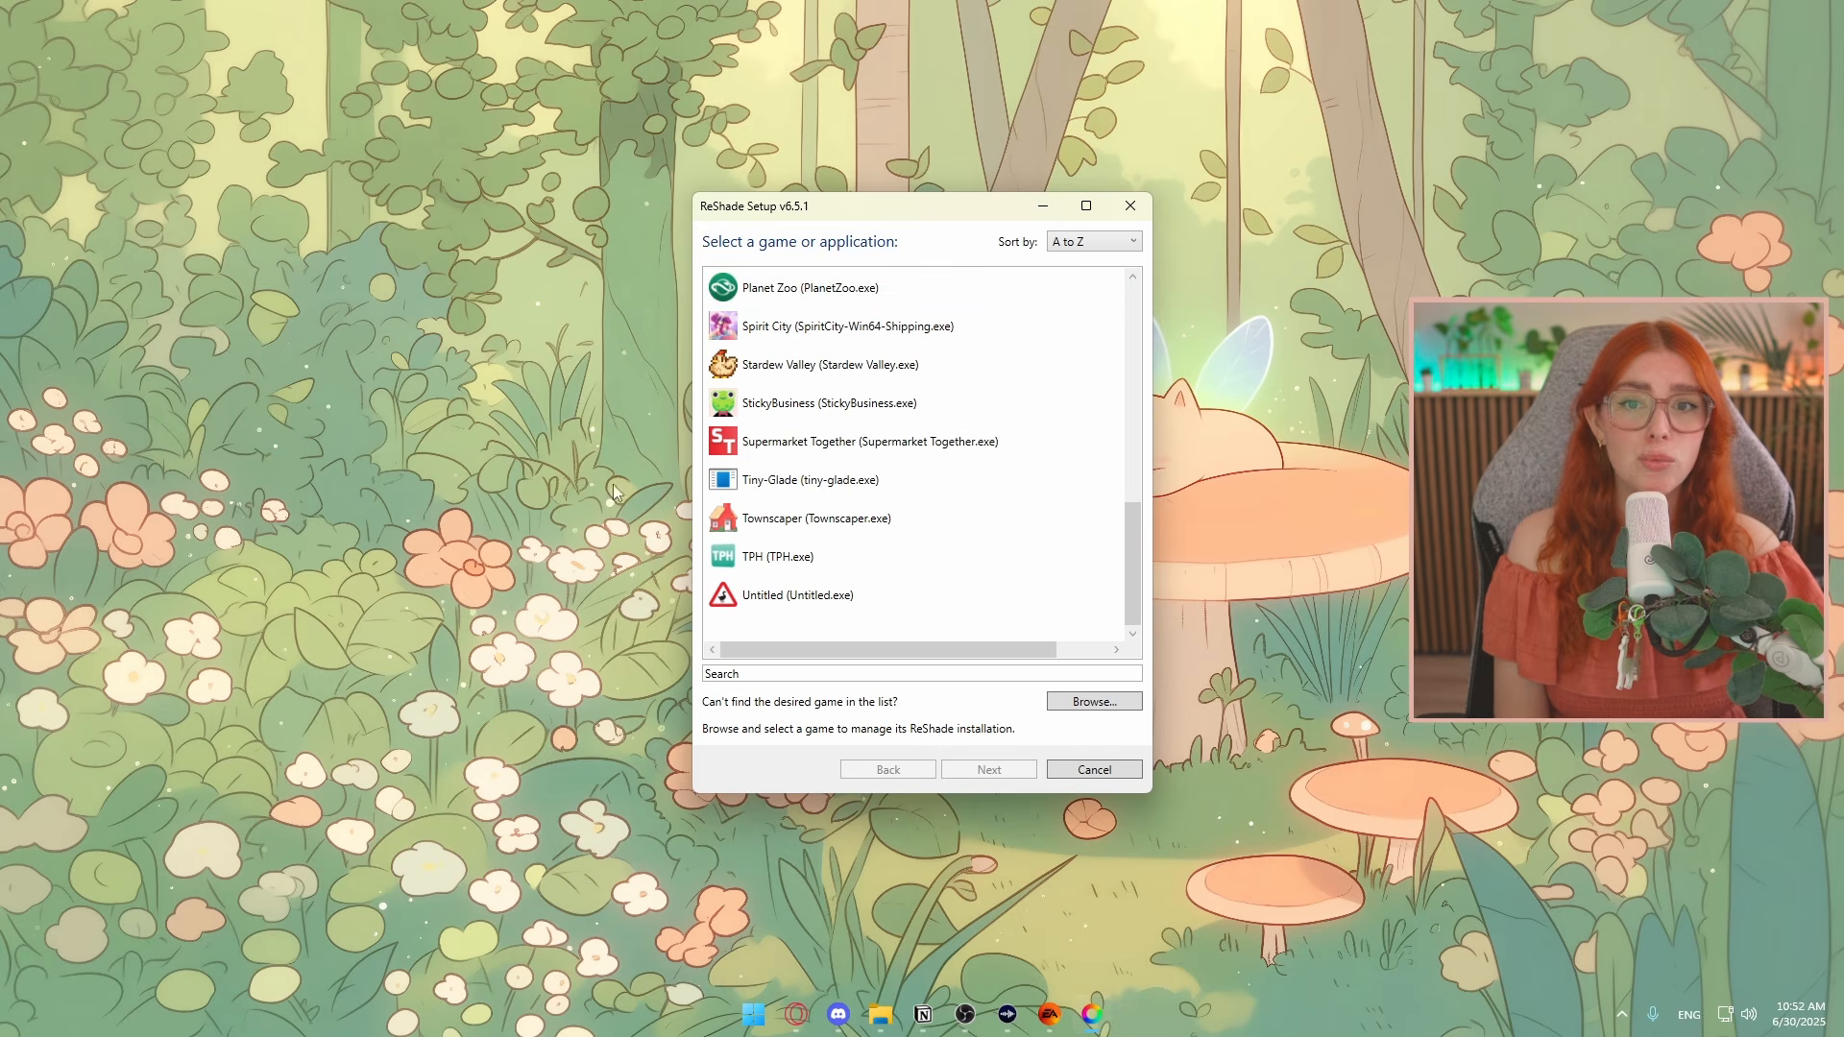
click(1106, 705)
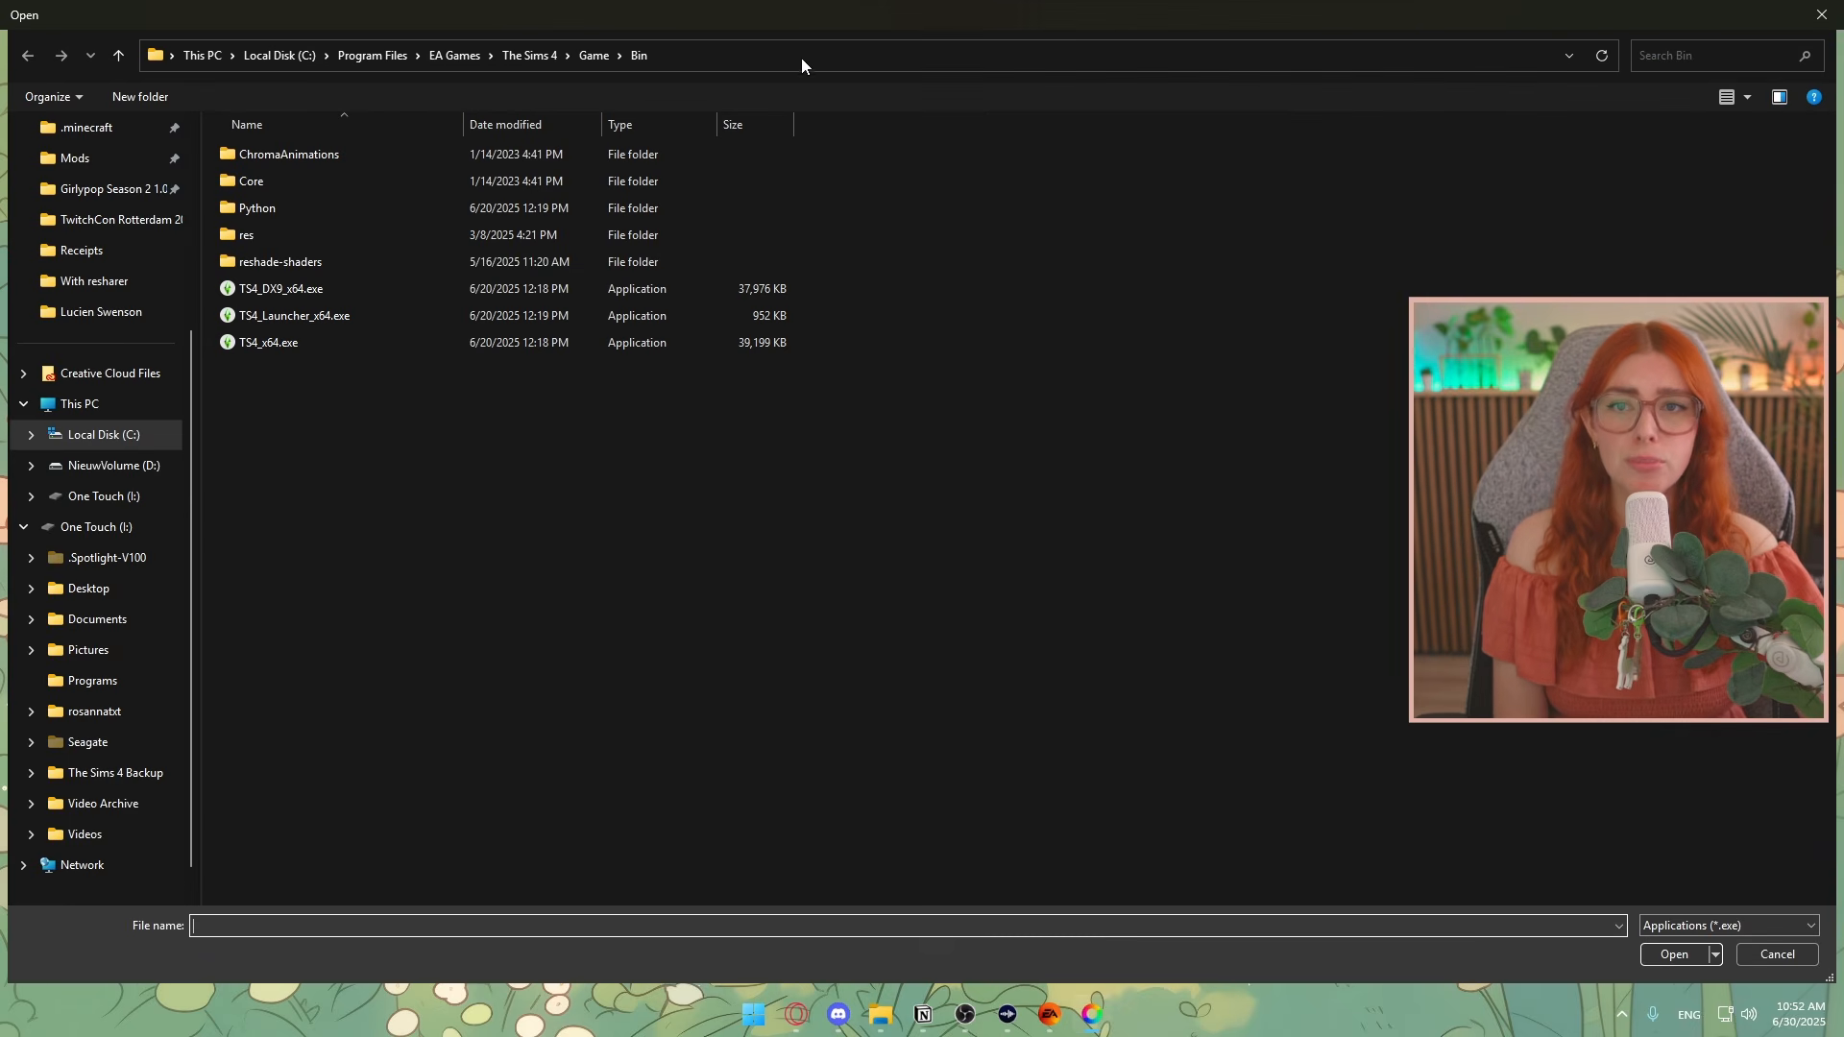
click(805, 54)
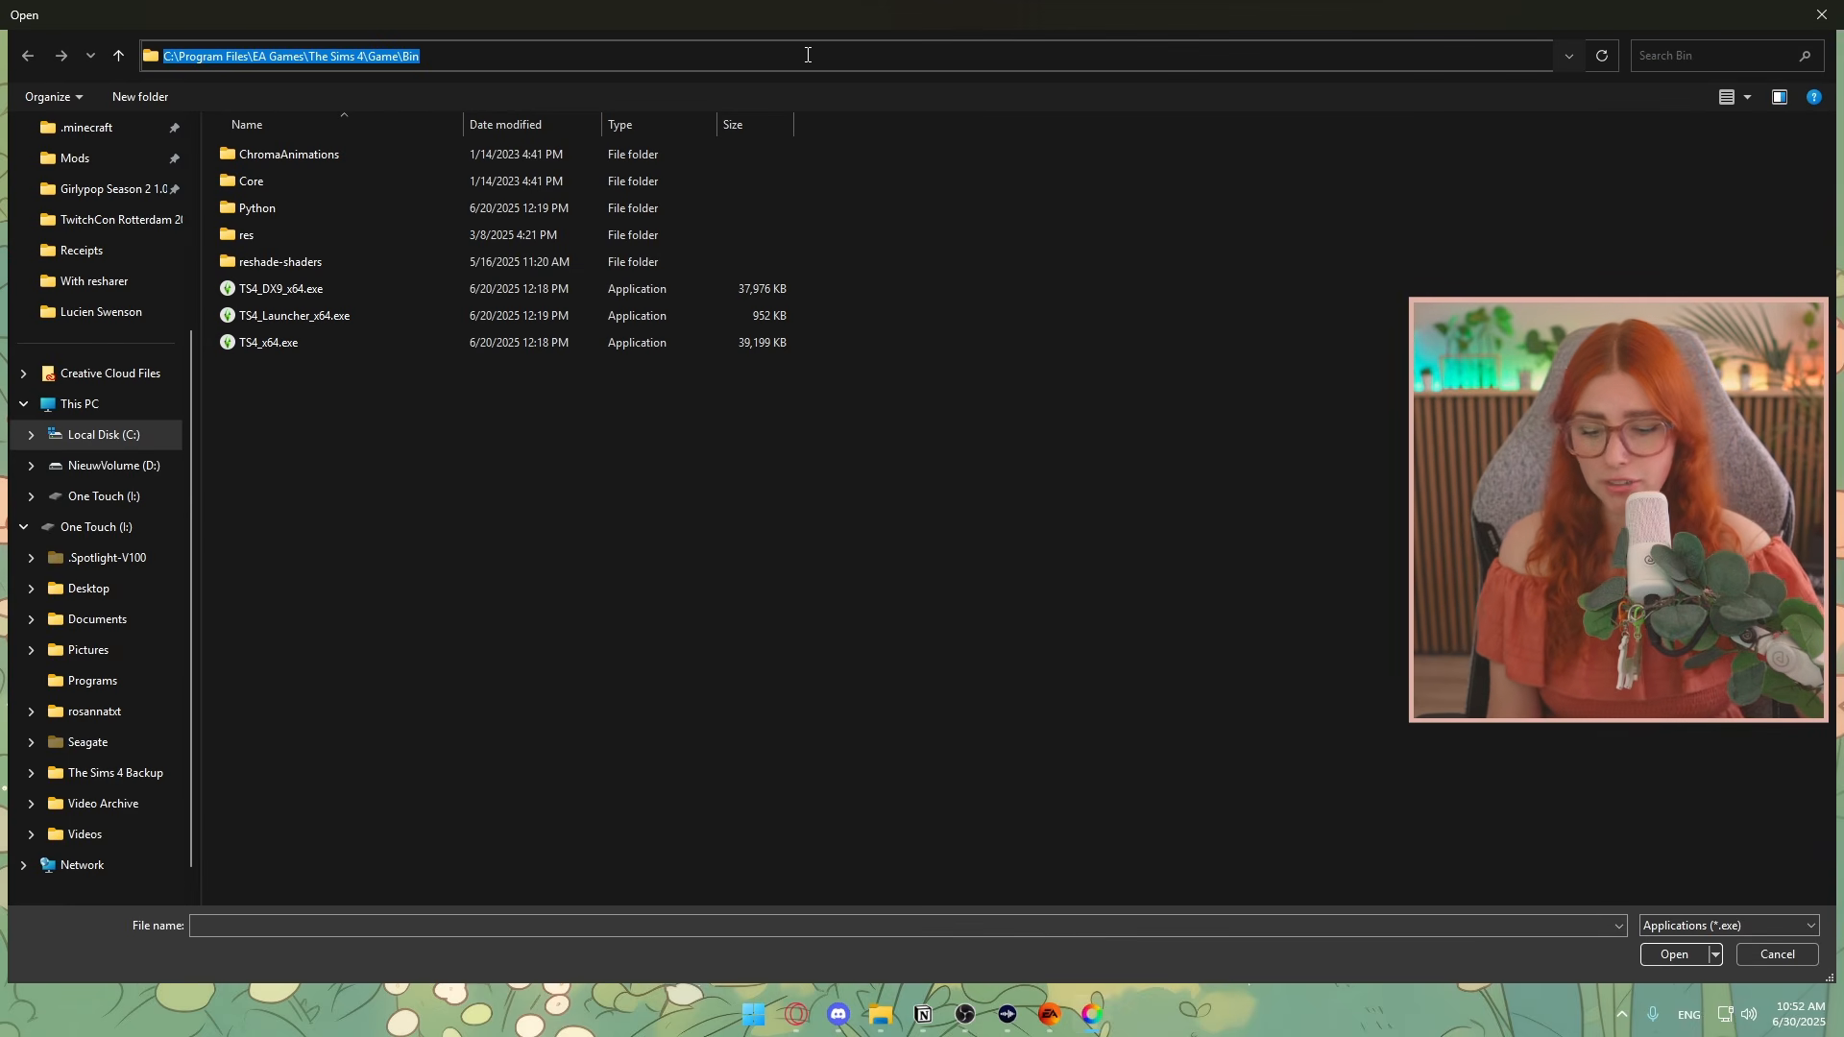
key(ctrl+v)
key(Return)
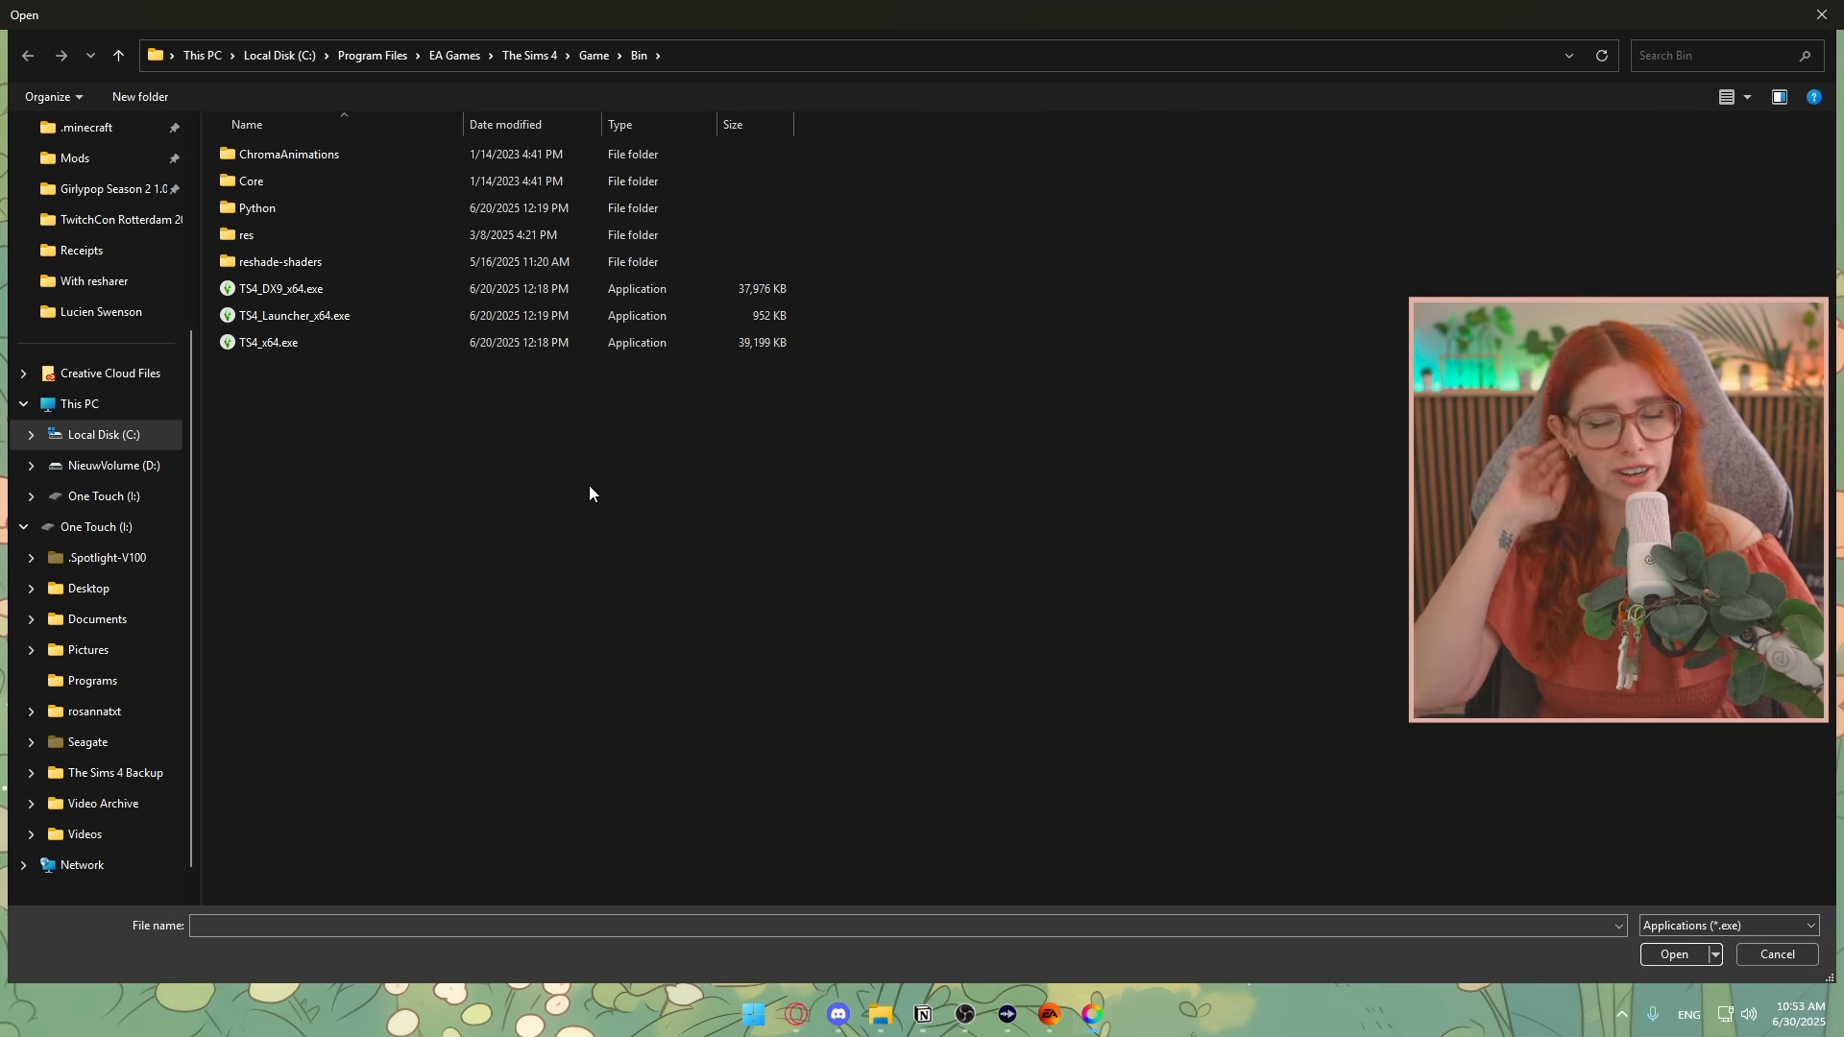
Choose TS4_DX9_x64.exe as the game to modify and continue with DirectX 9 as the rendering API
click(283, 290)
click(1685, 961)
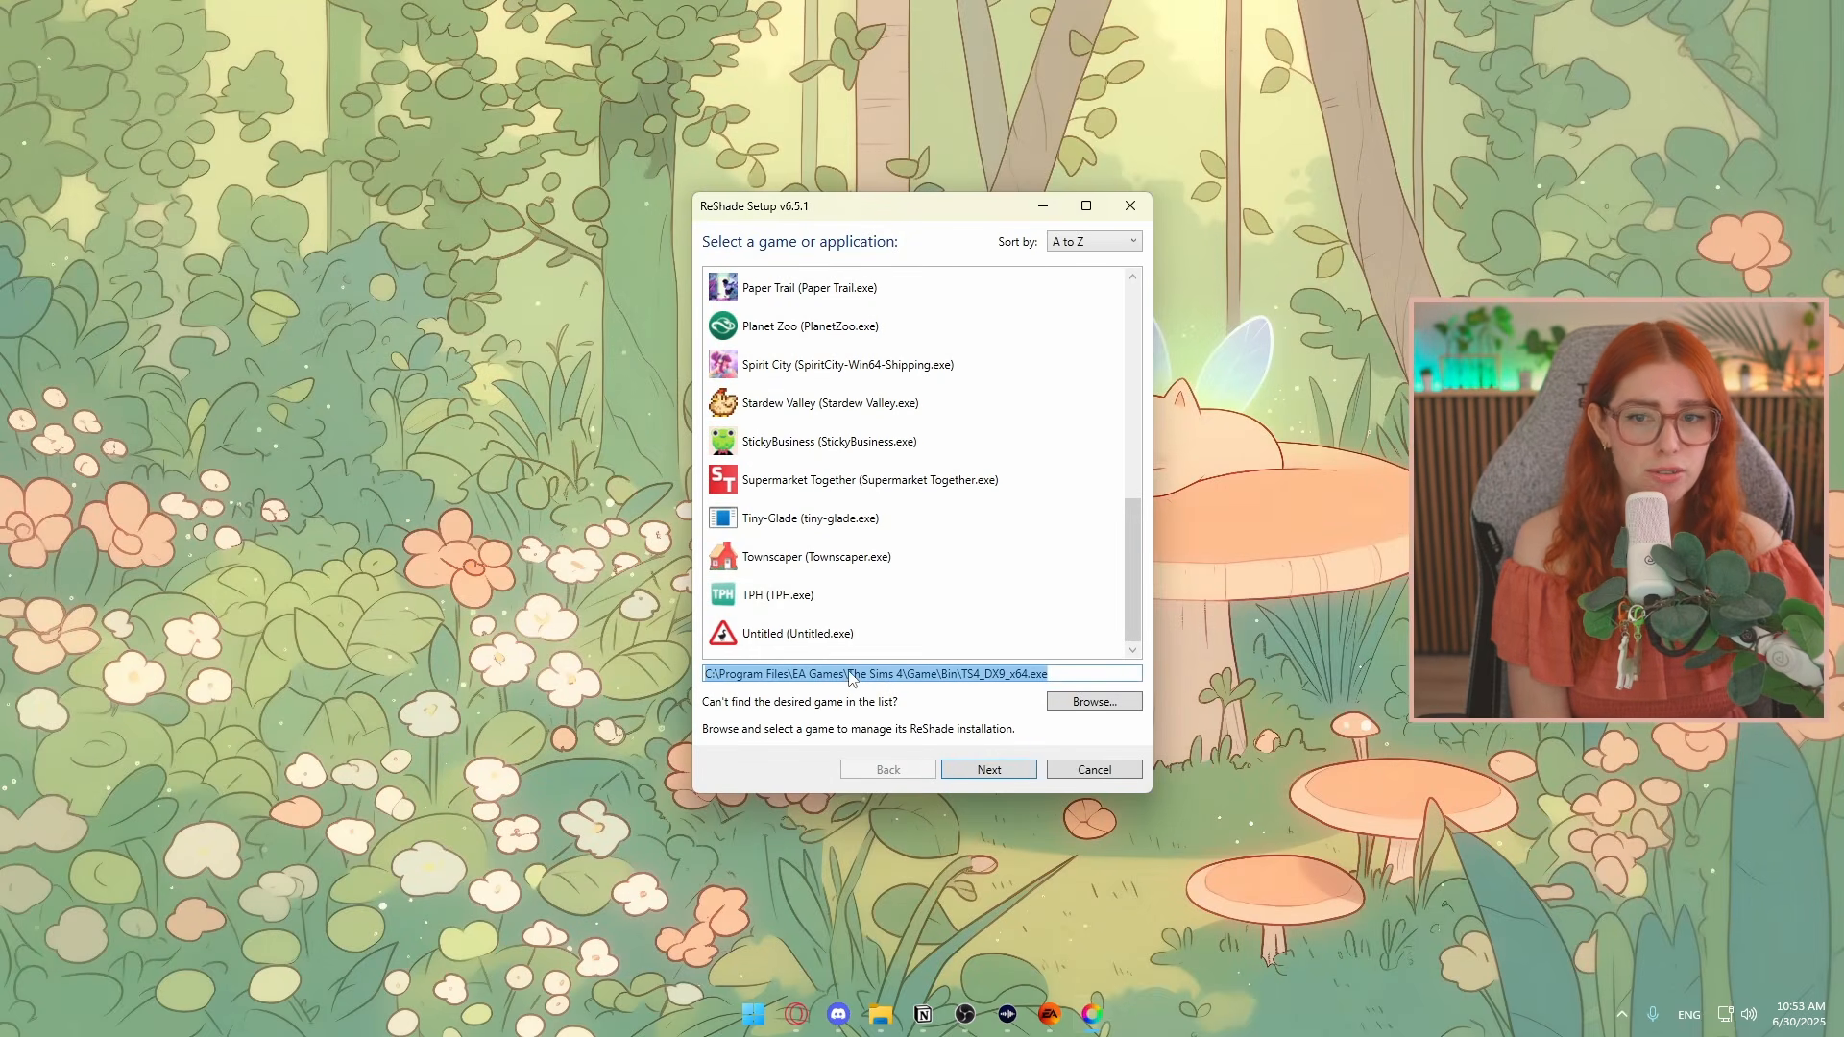
click(972, 774)
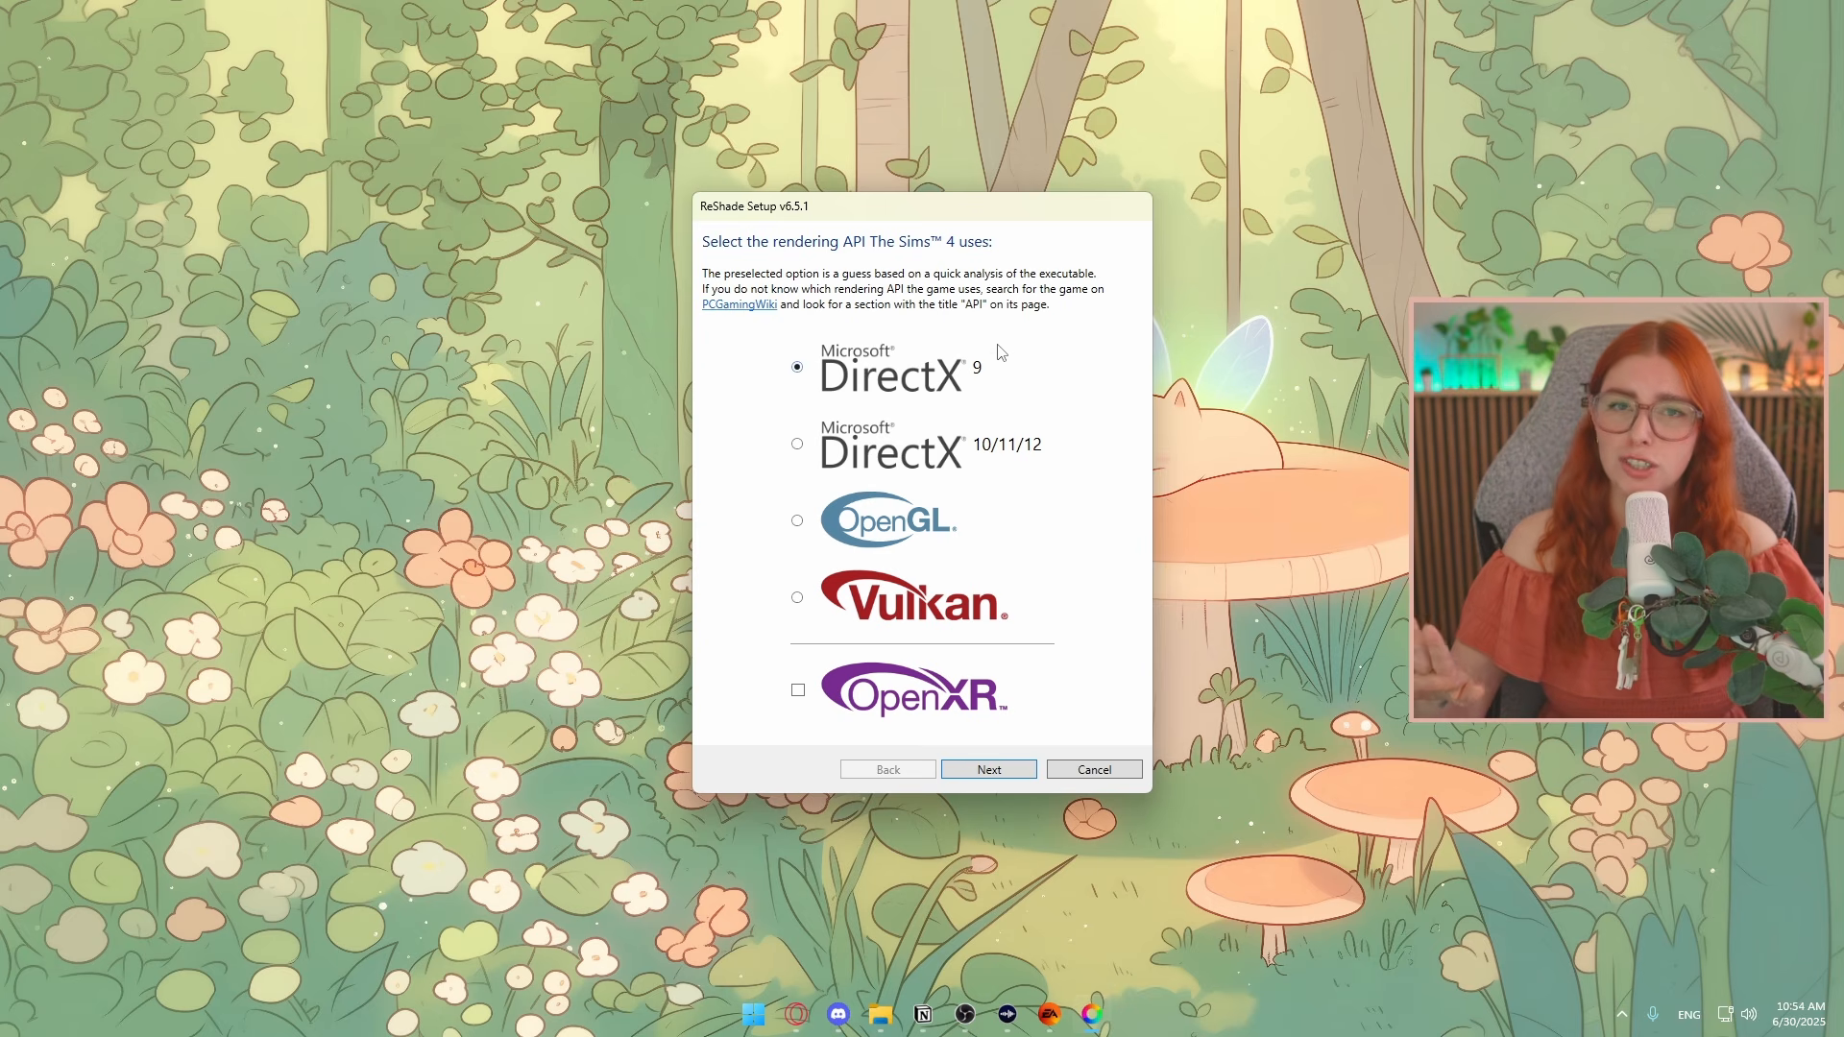
click(1023, 777)
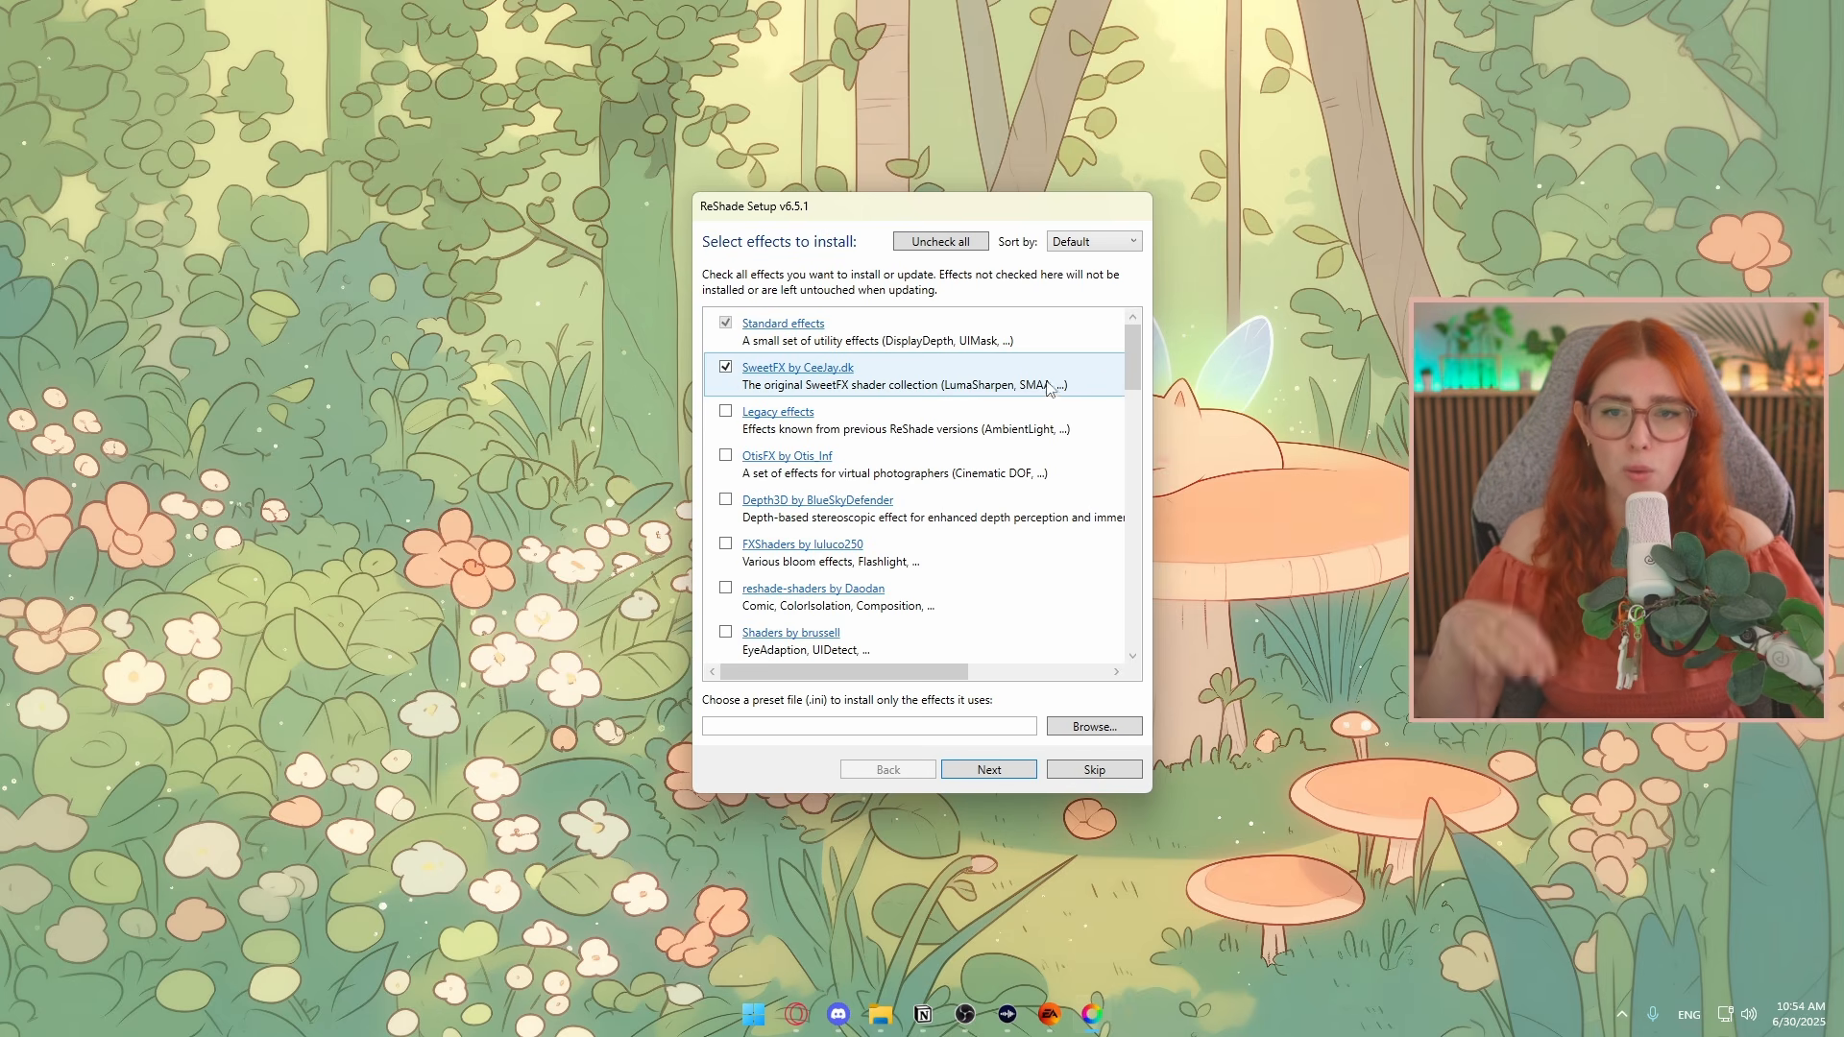
Include the complete Legacy effects package in the effects to install, alongside Standard effects and SweetFX
click(727, 420)
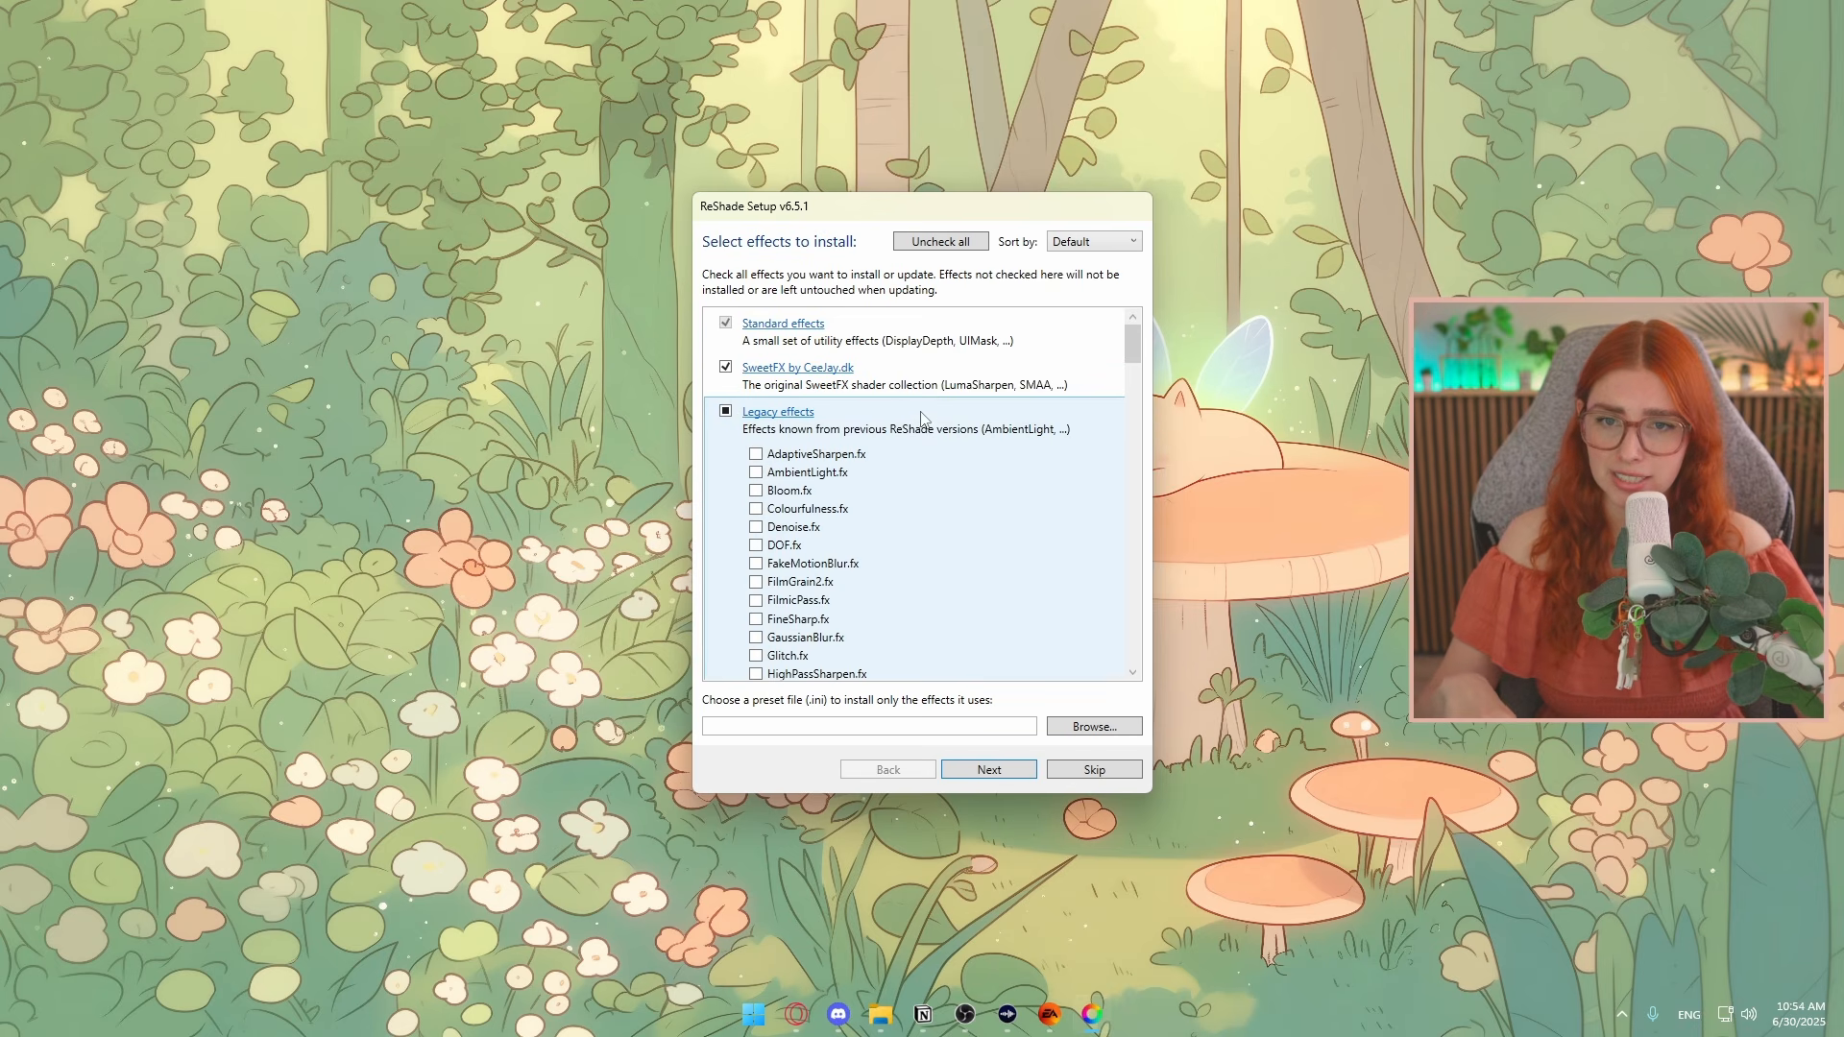
click(730, 422)
click(726, 323)
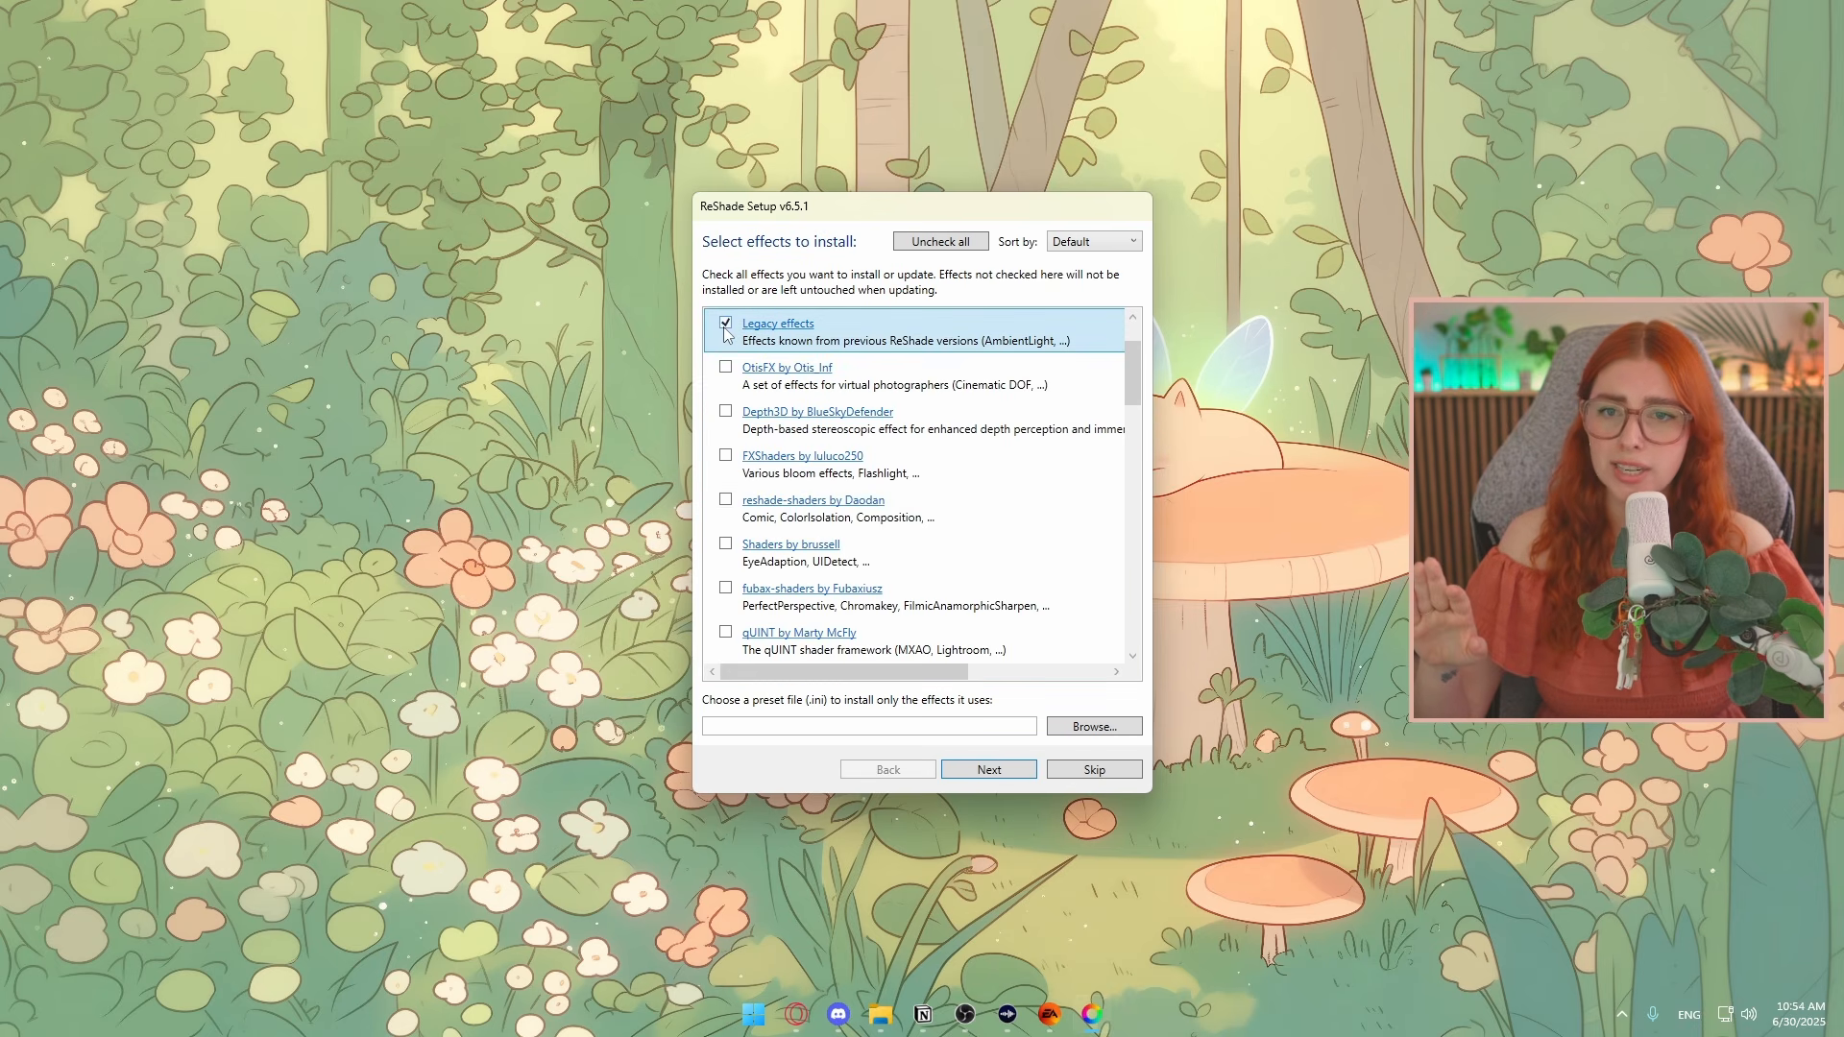
scroll(843, 406, up, 2)
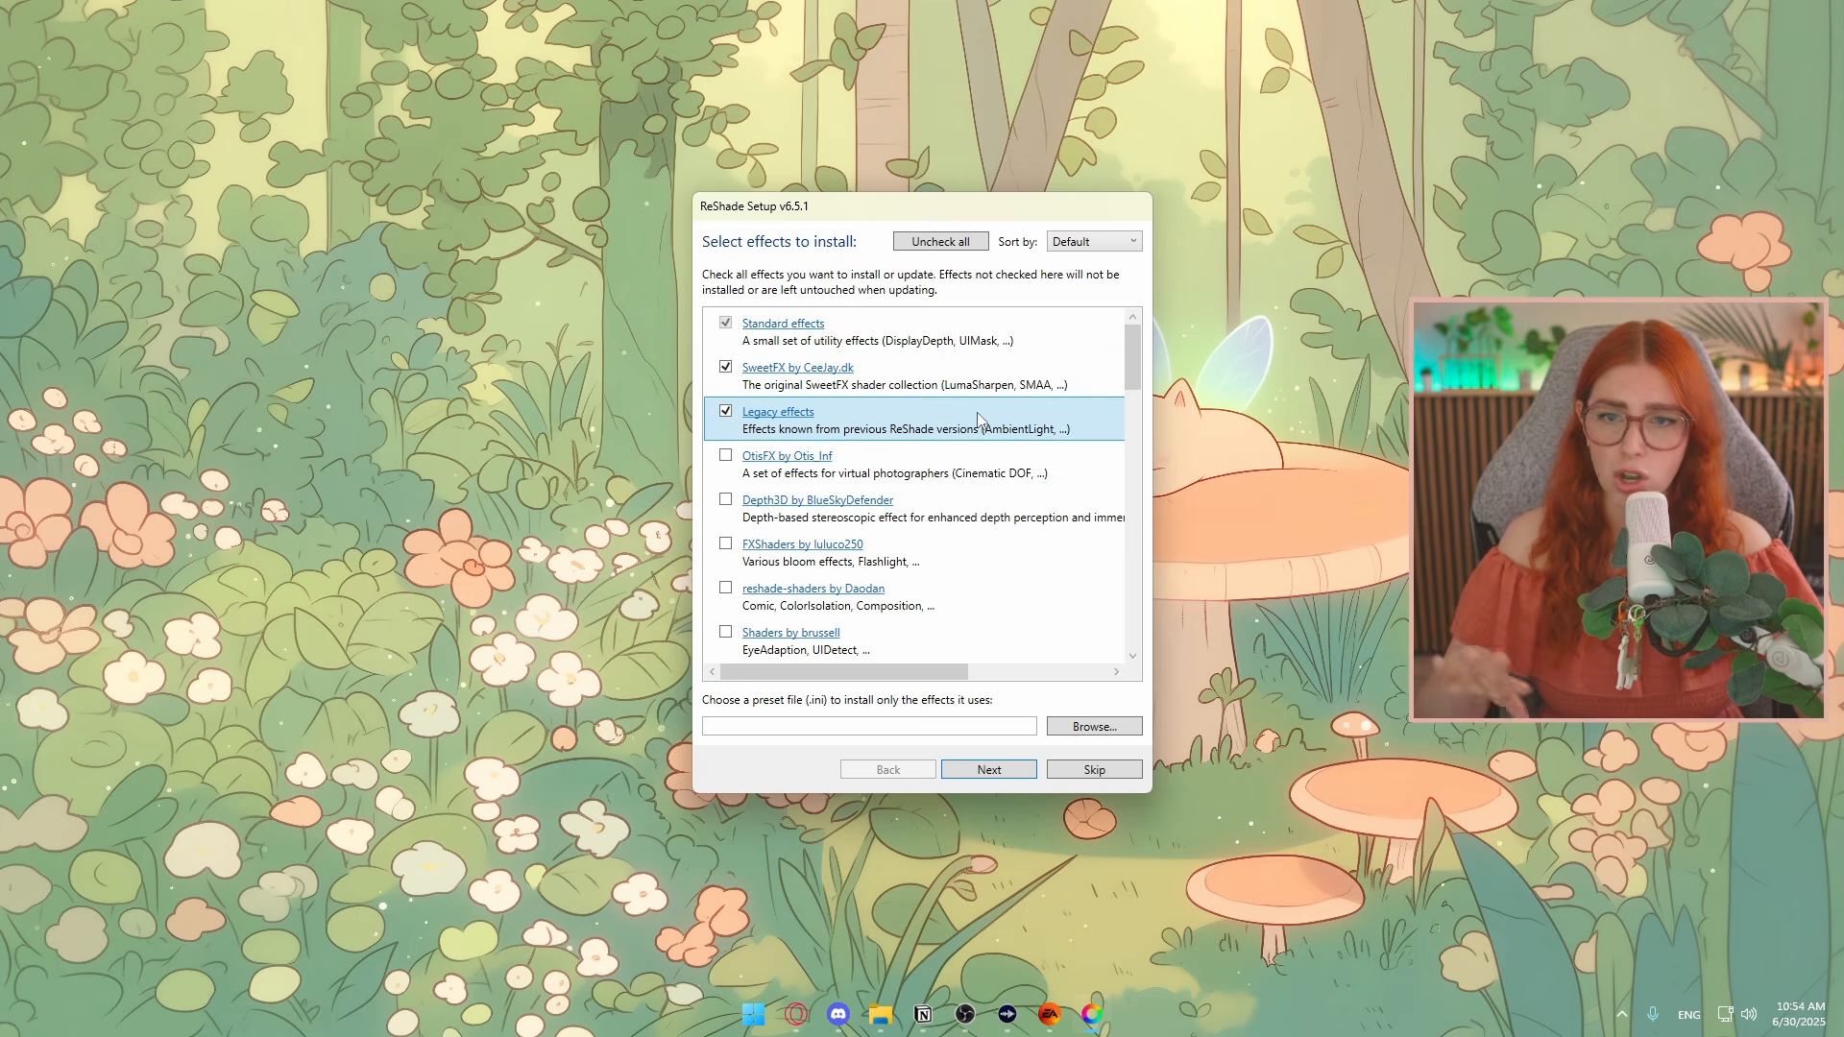
click(725, 413)
click(726, 413)
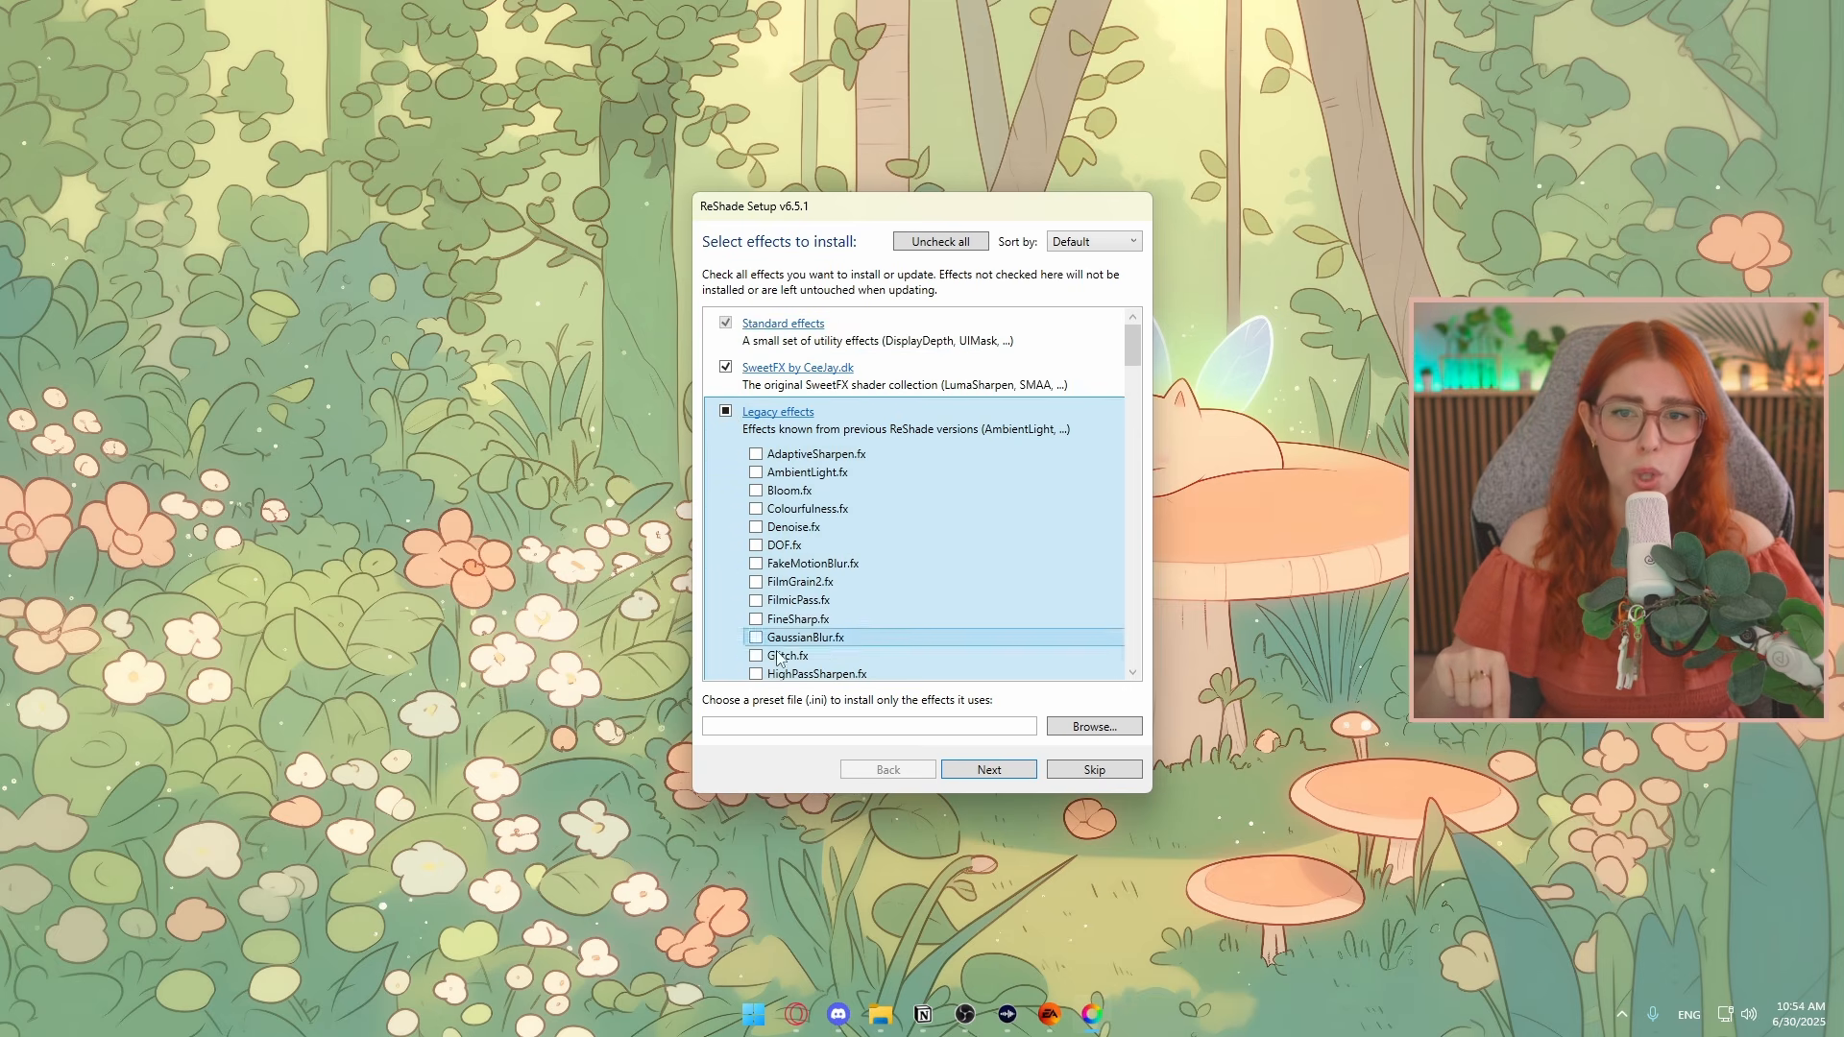
click(726, 411)
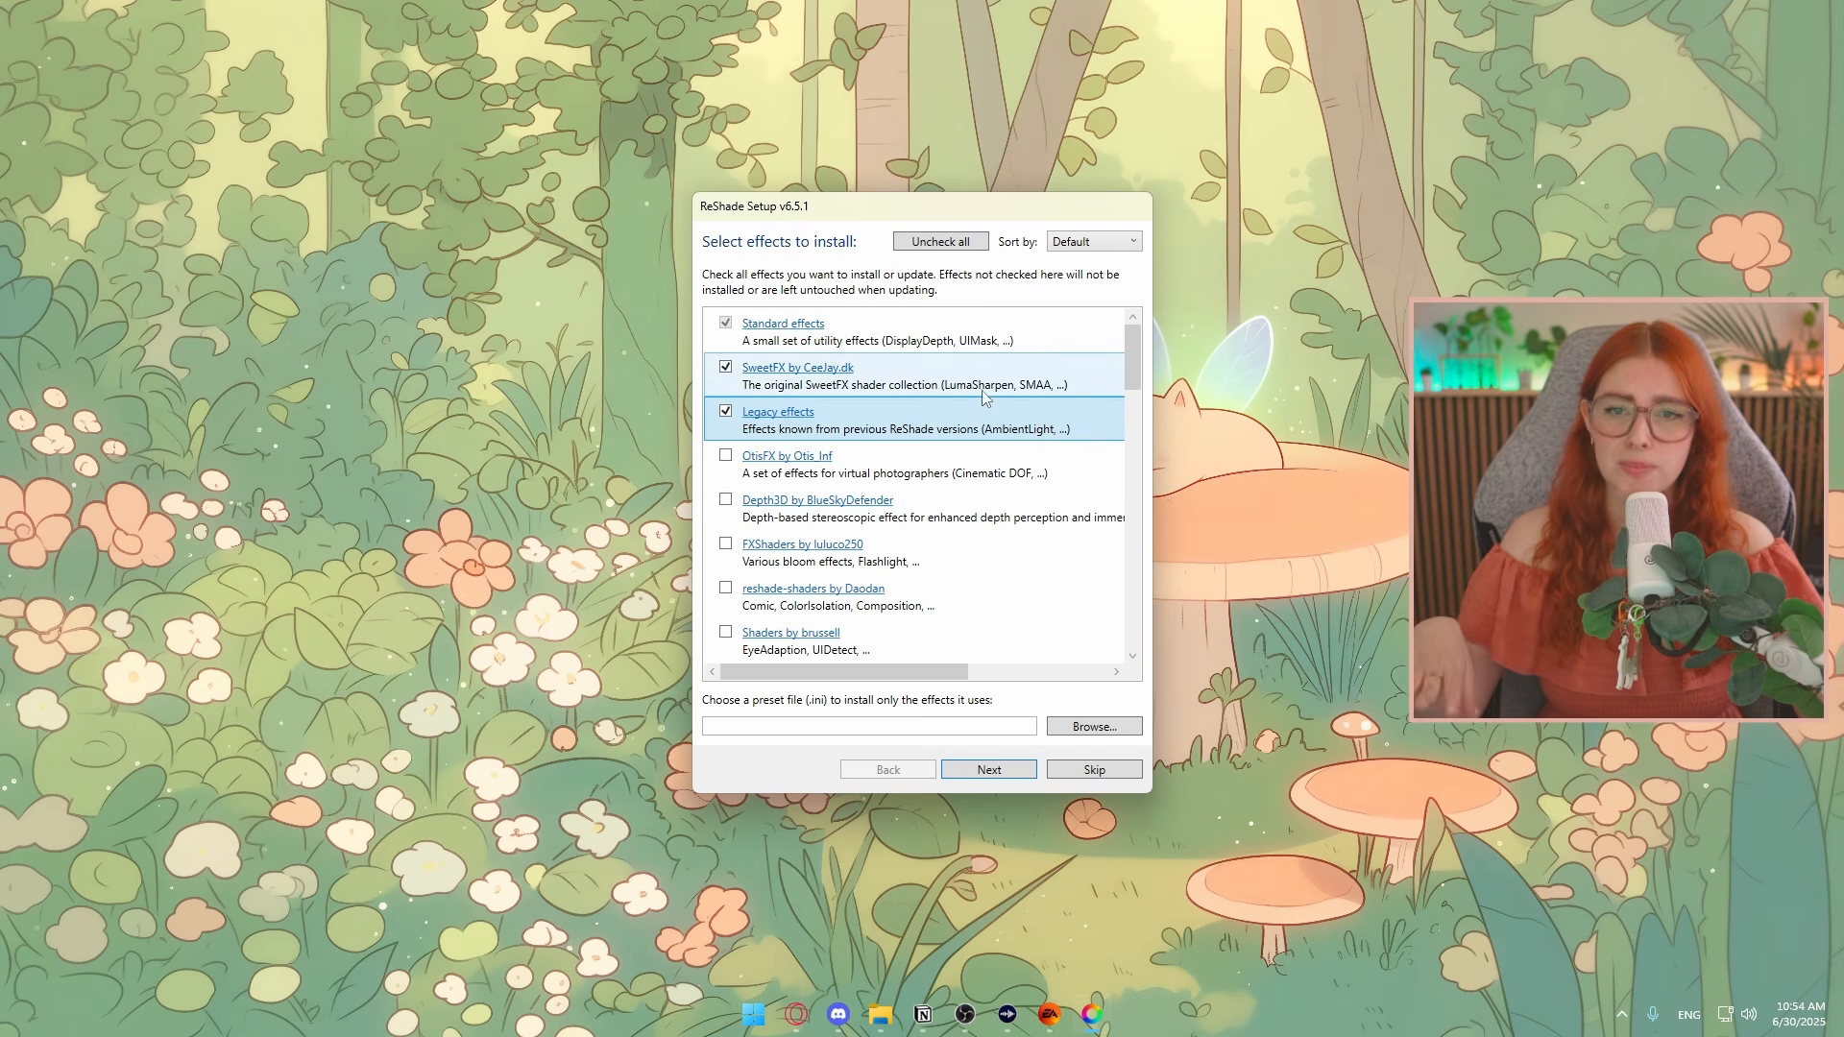
Look through the remaining effect packages, install the checked ones and finish the ReShade setup
scroll(999, 519, down, 8)
scroll(999, 538, down, 10)
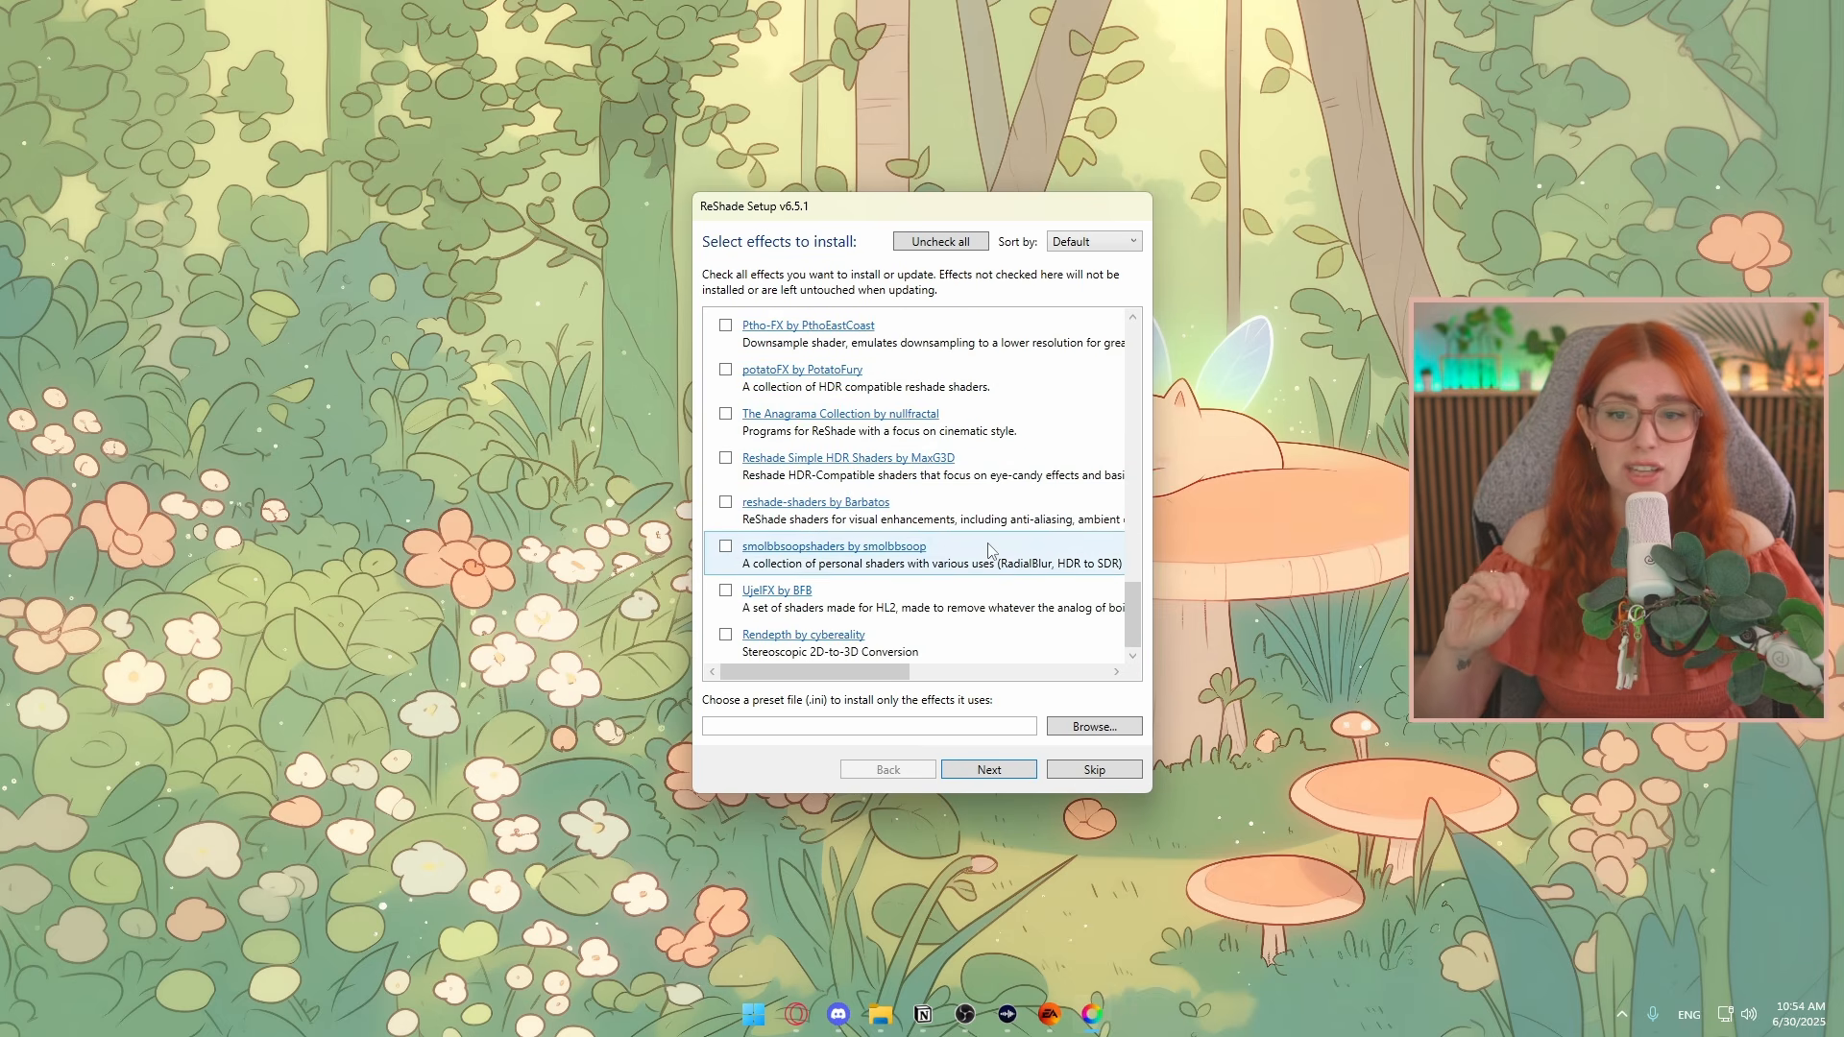
scroll(1014, 573, up, 18)
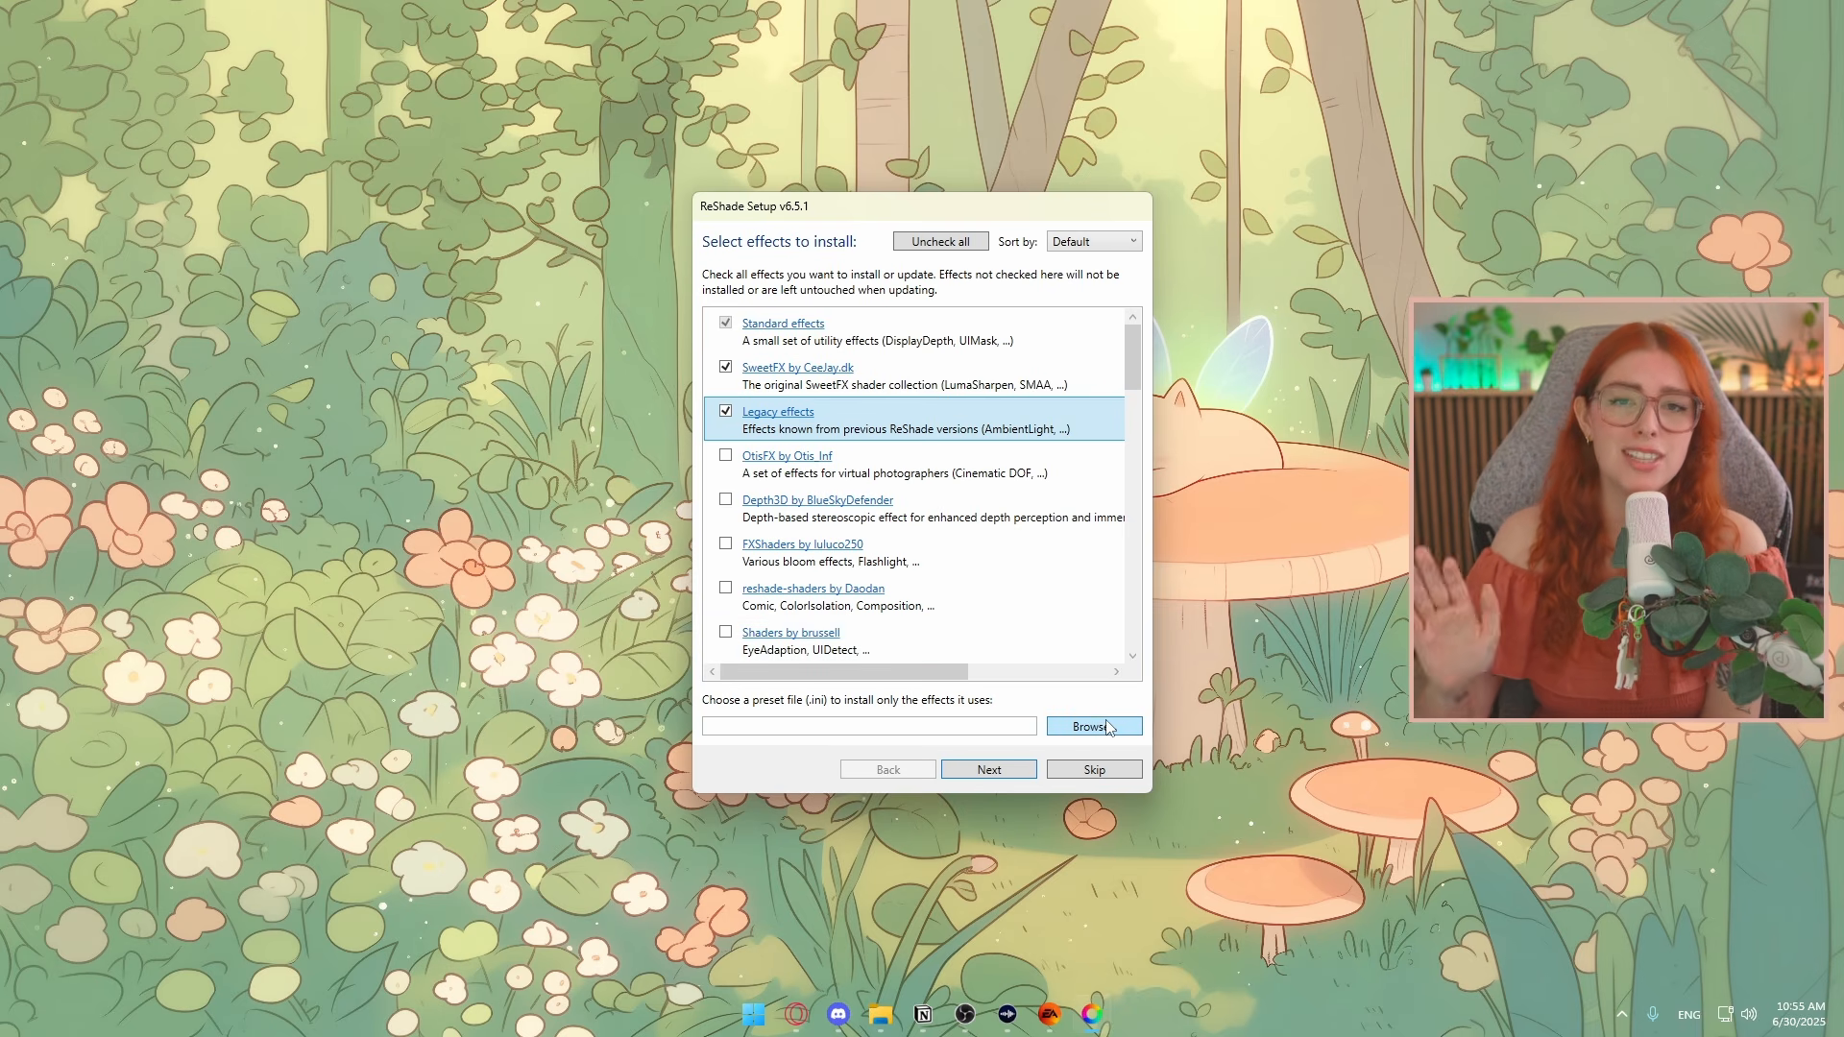
click(1011, 780)
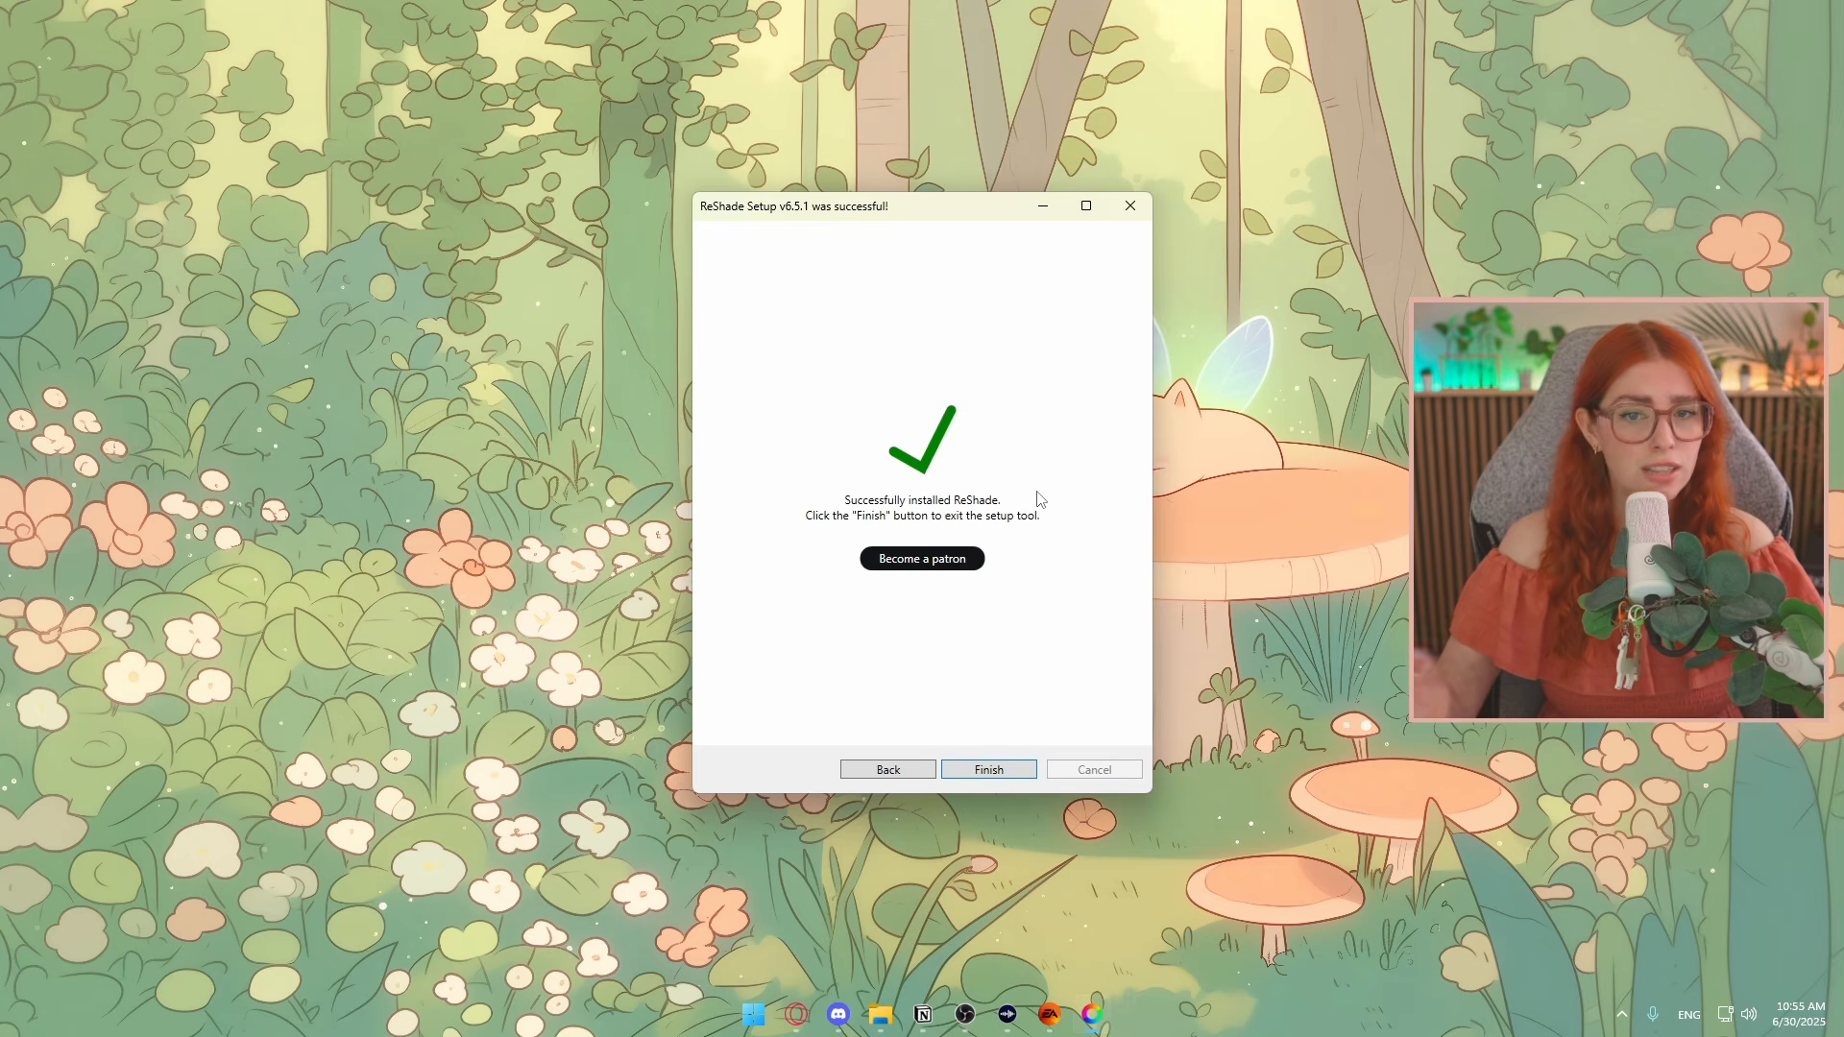
click(990, 776)
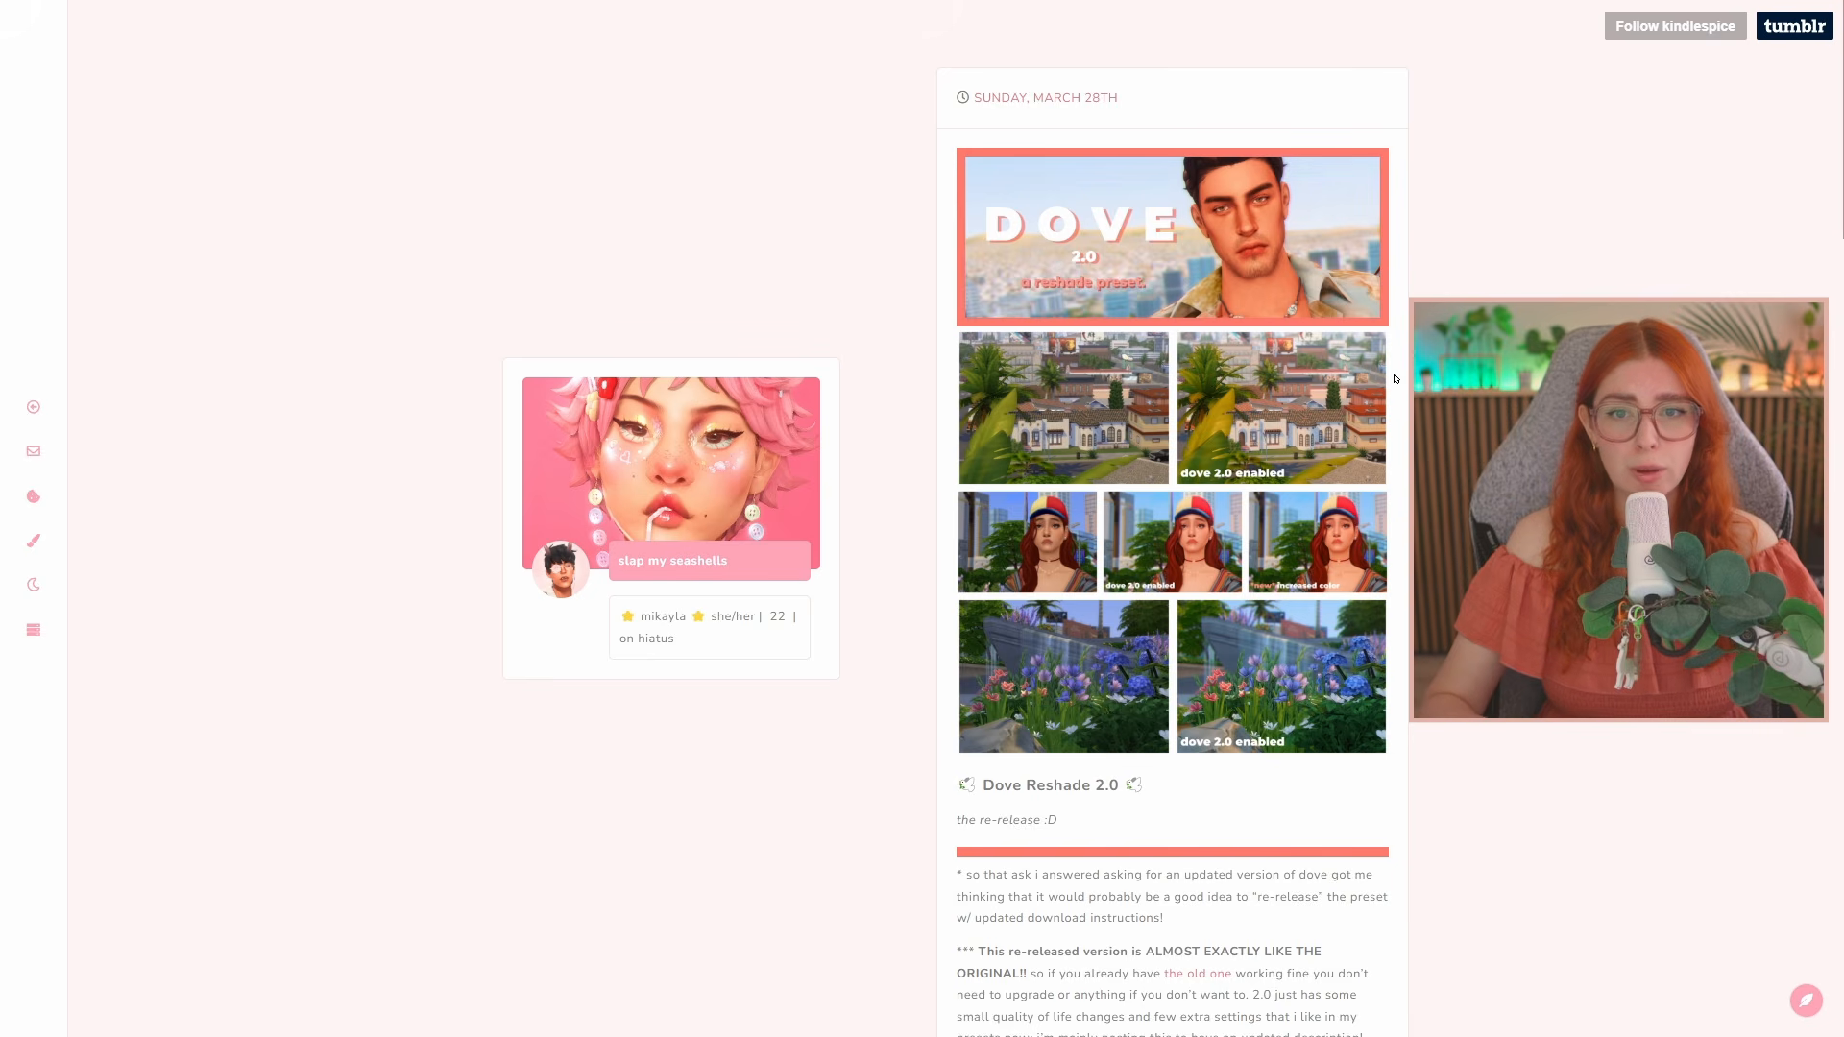
On the Dove Reshade 2.0 Tumblr post, compare the enlarged preview images with and without the preset enabled
click(1117, 242)
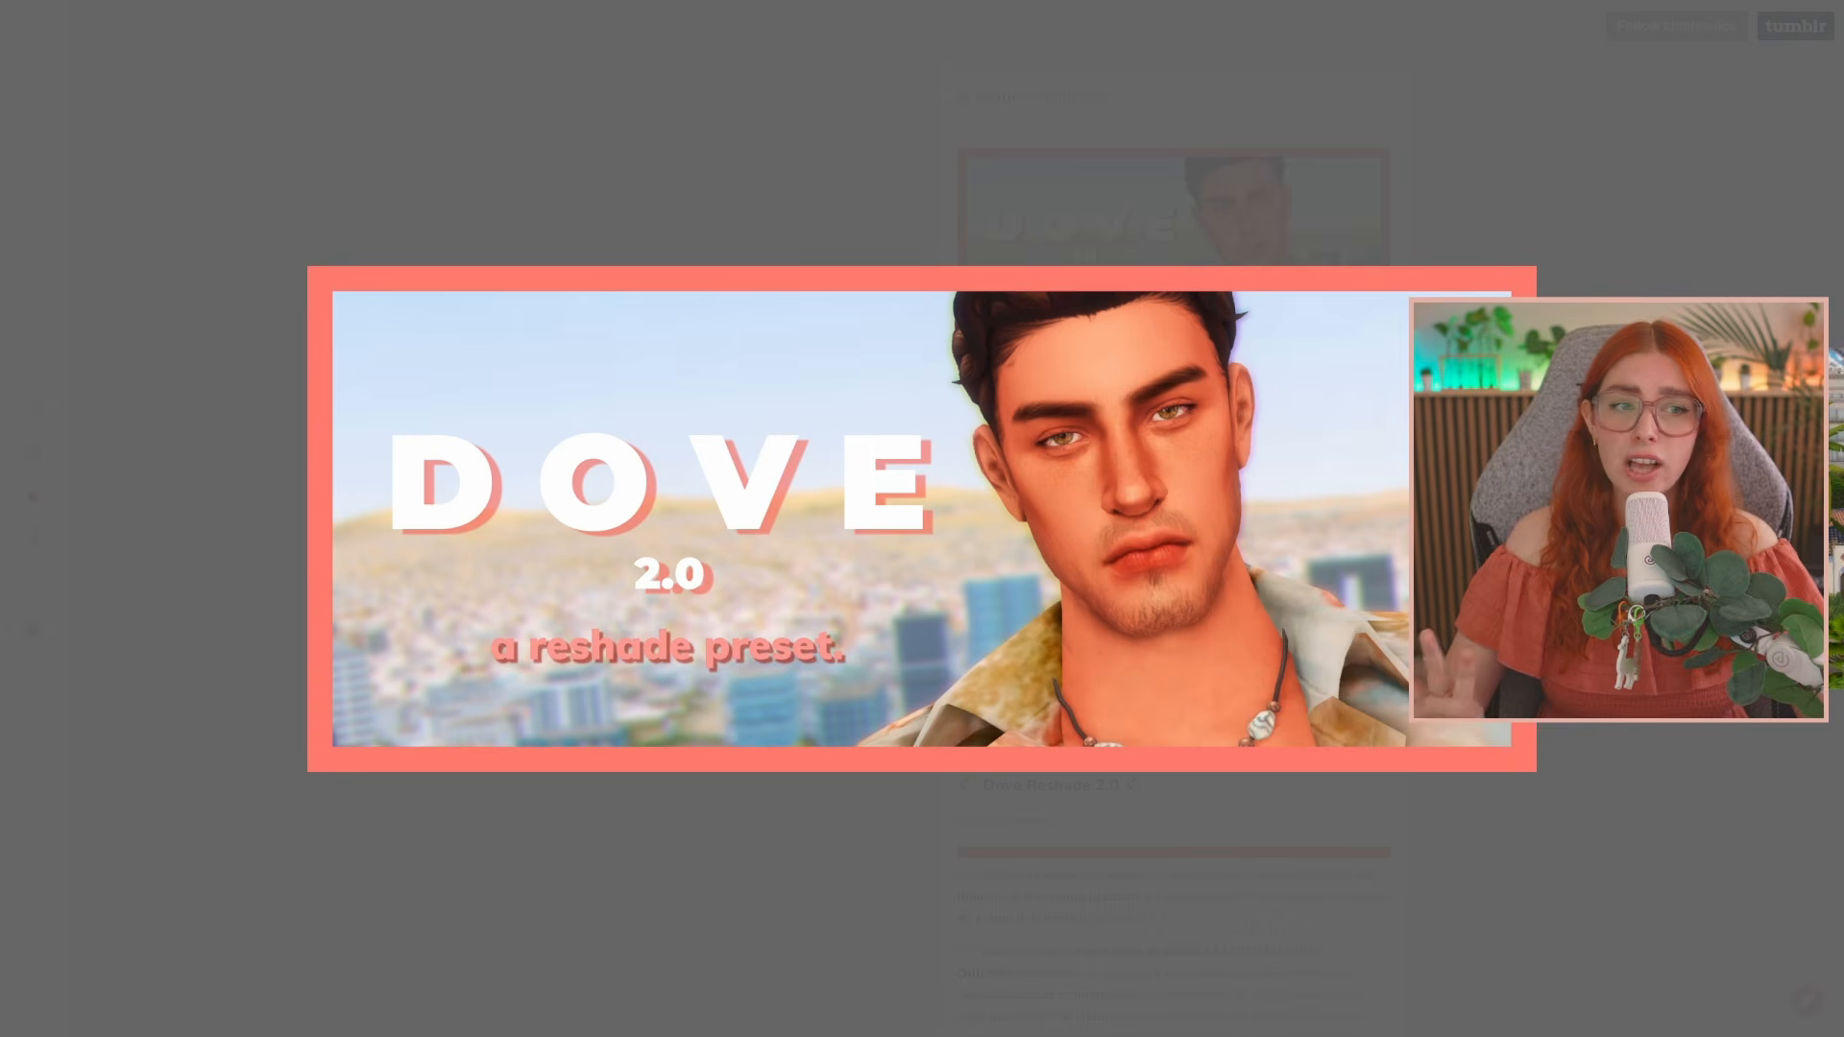
key(Right)
click(1768, 566)
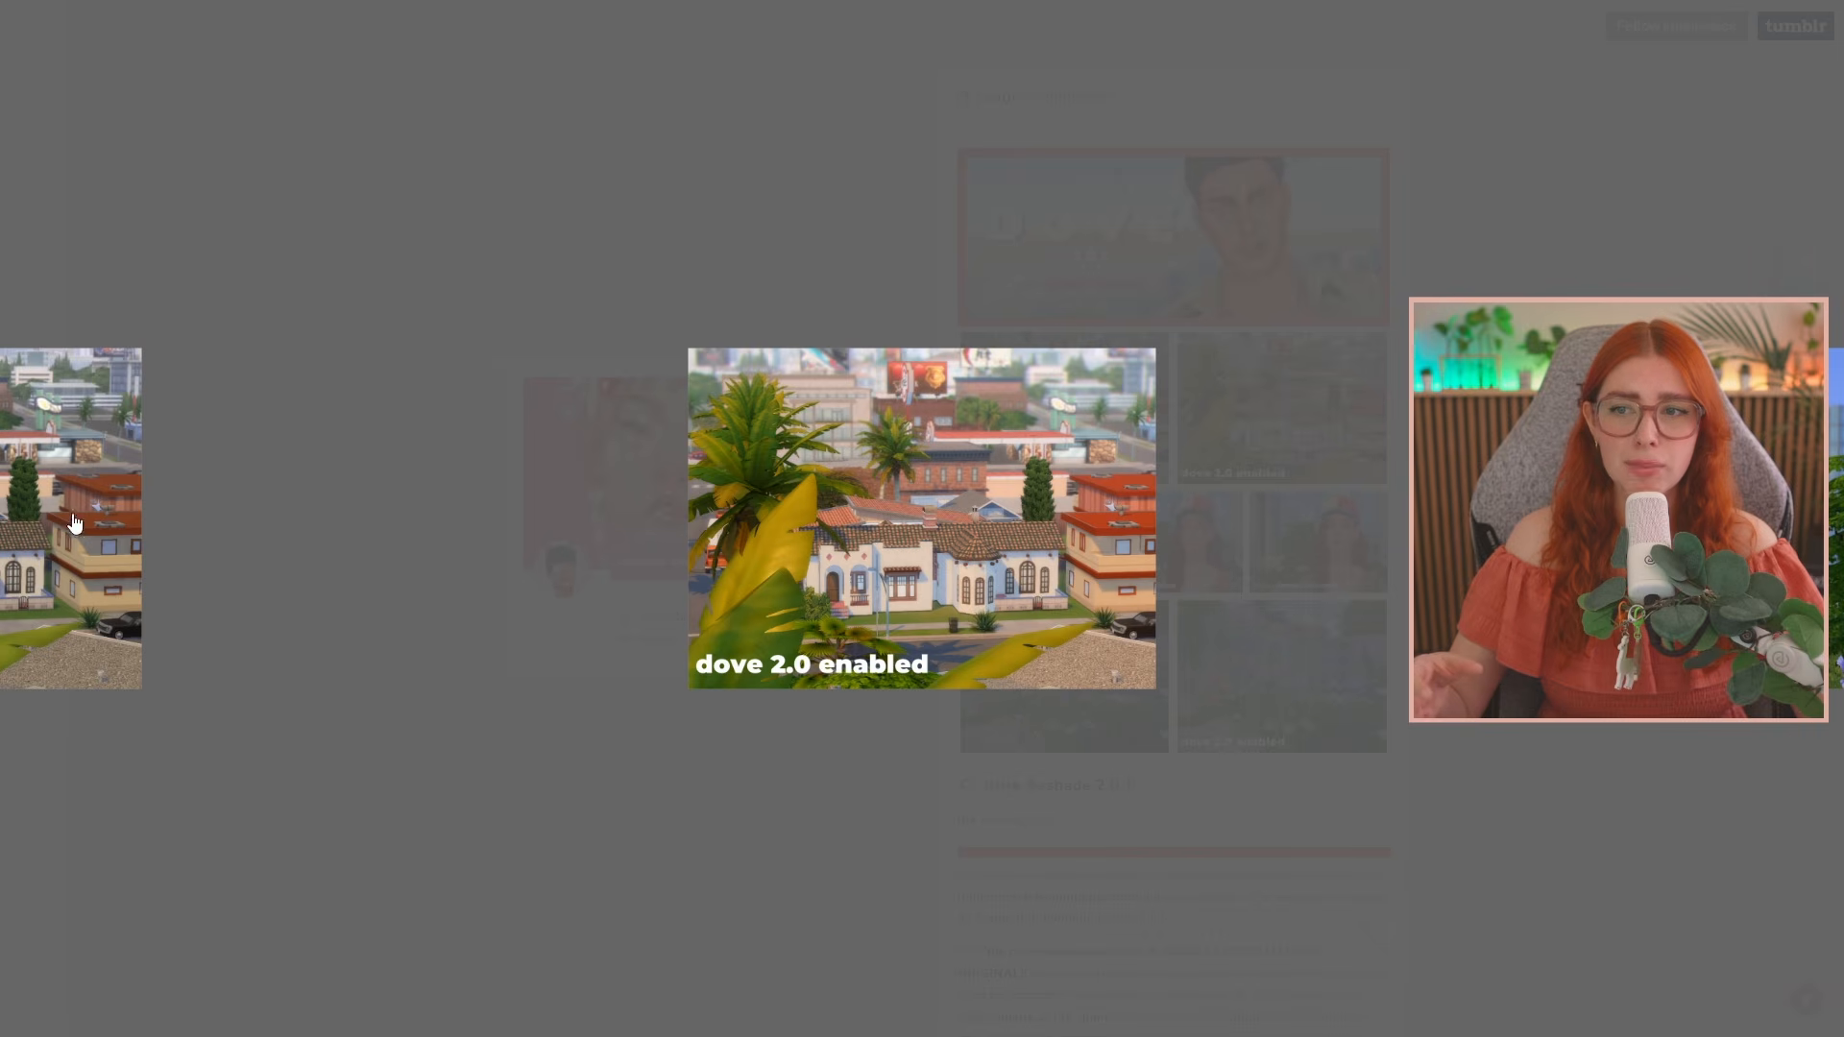
click(25, 516)
key(Right)
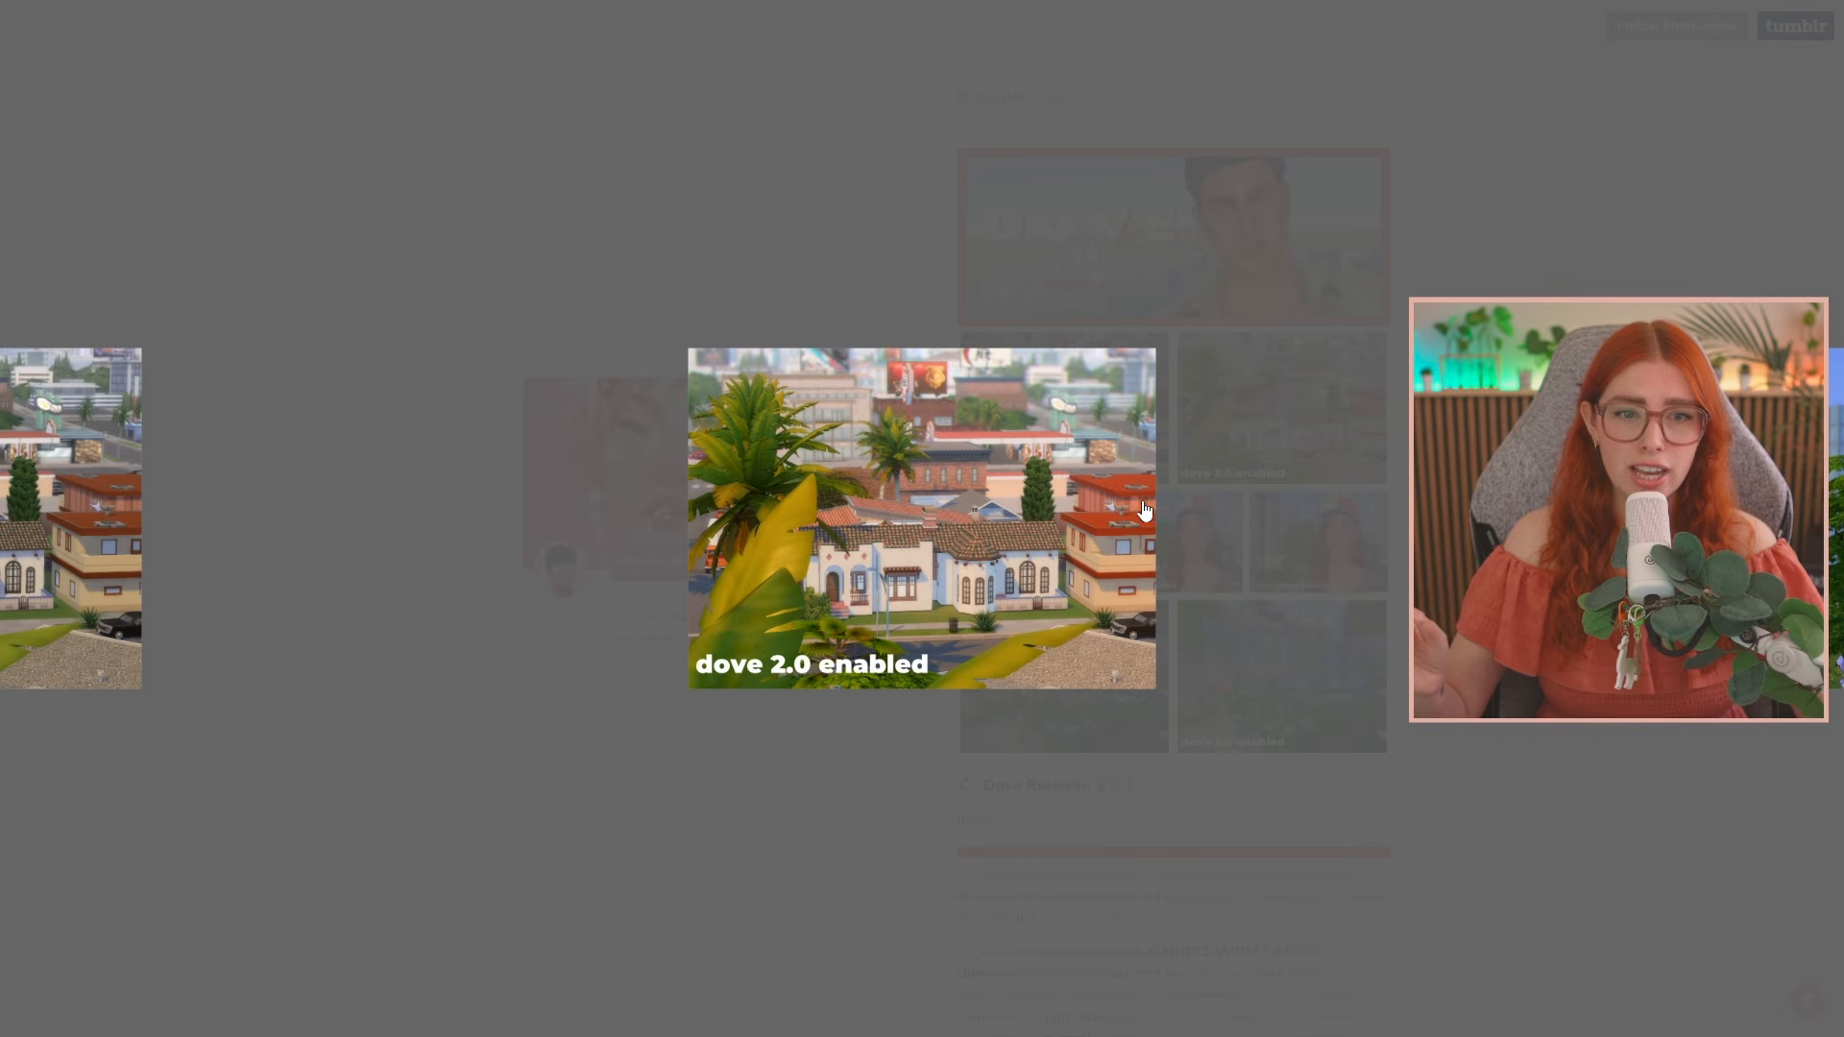
key(Escape)
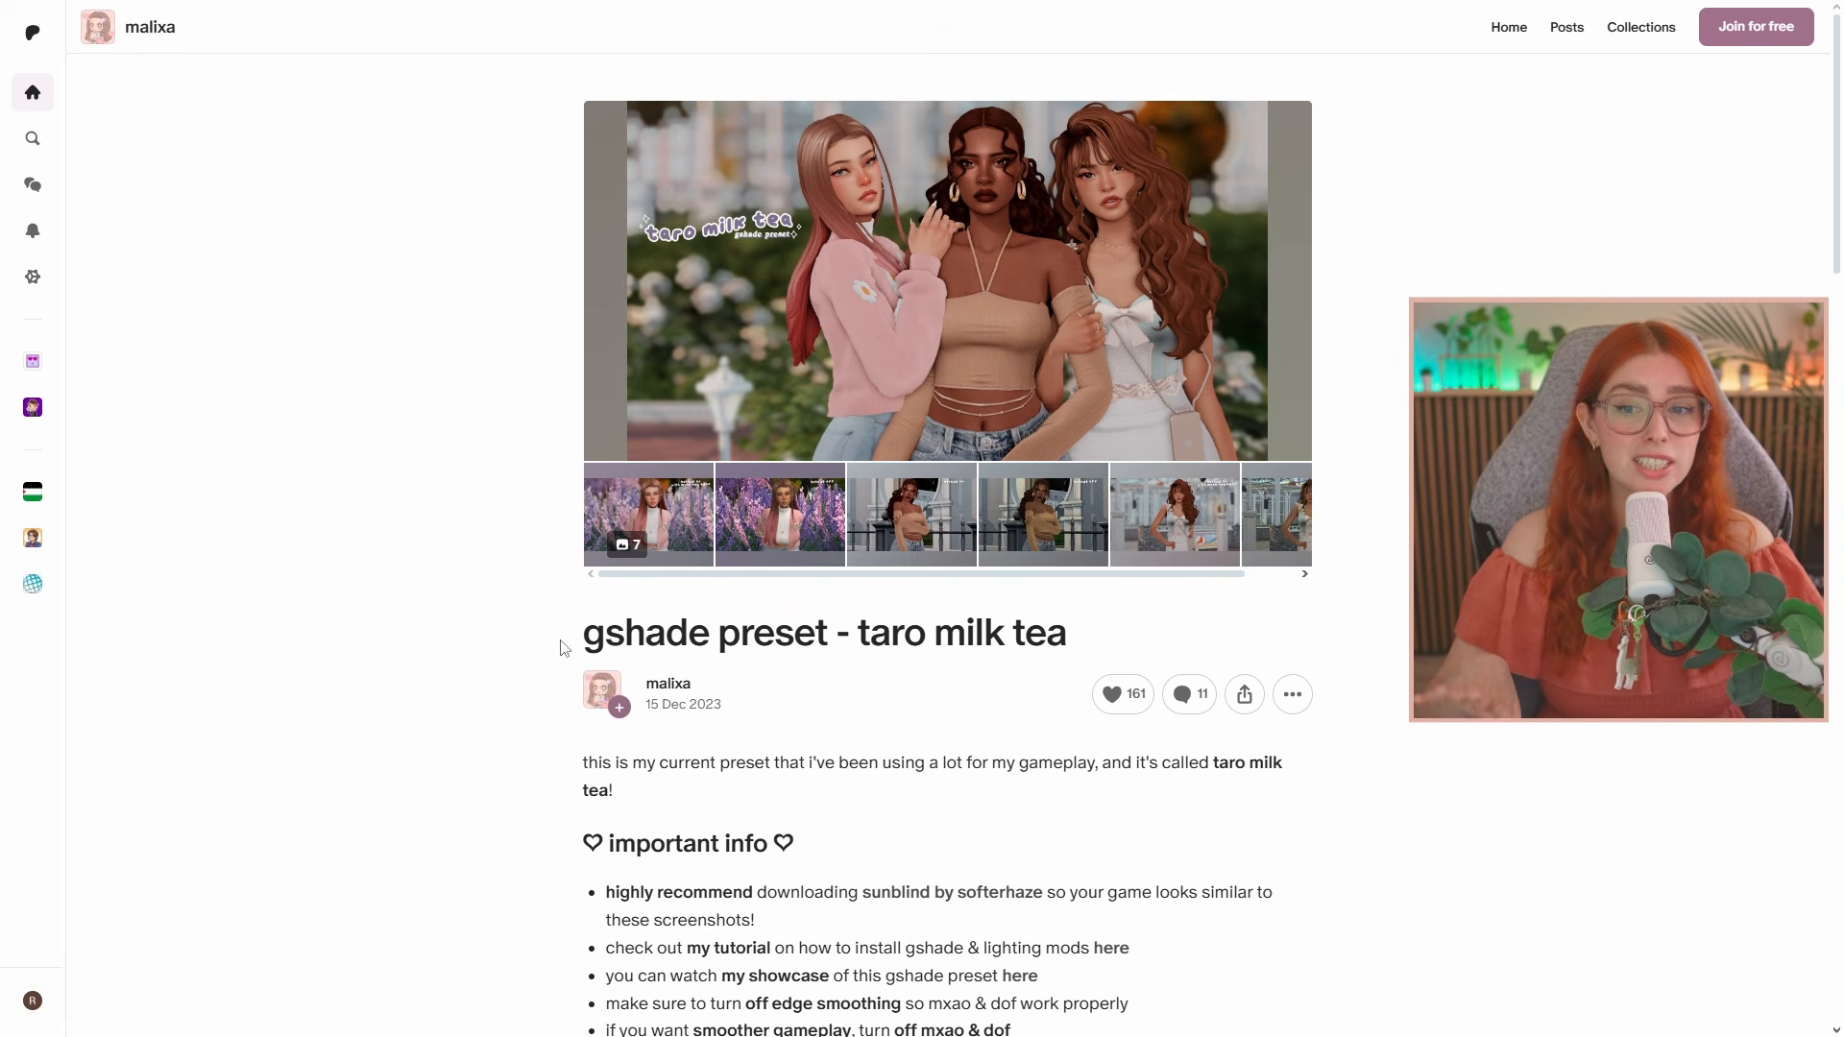
Examine the Patreon post for the taro milk tea gshade preset, including its important info and the .ini attachment
drag(605, 640, 832, 670)
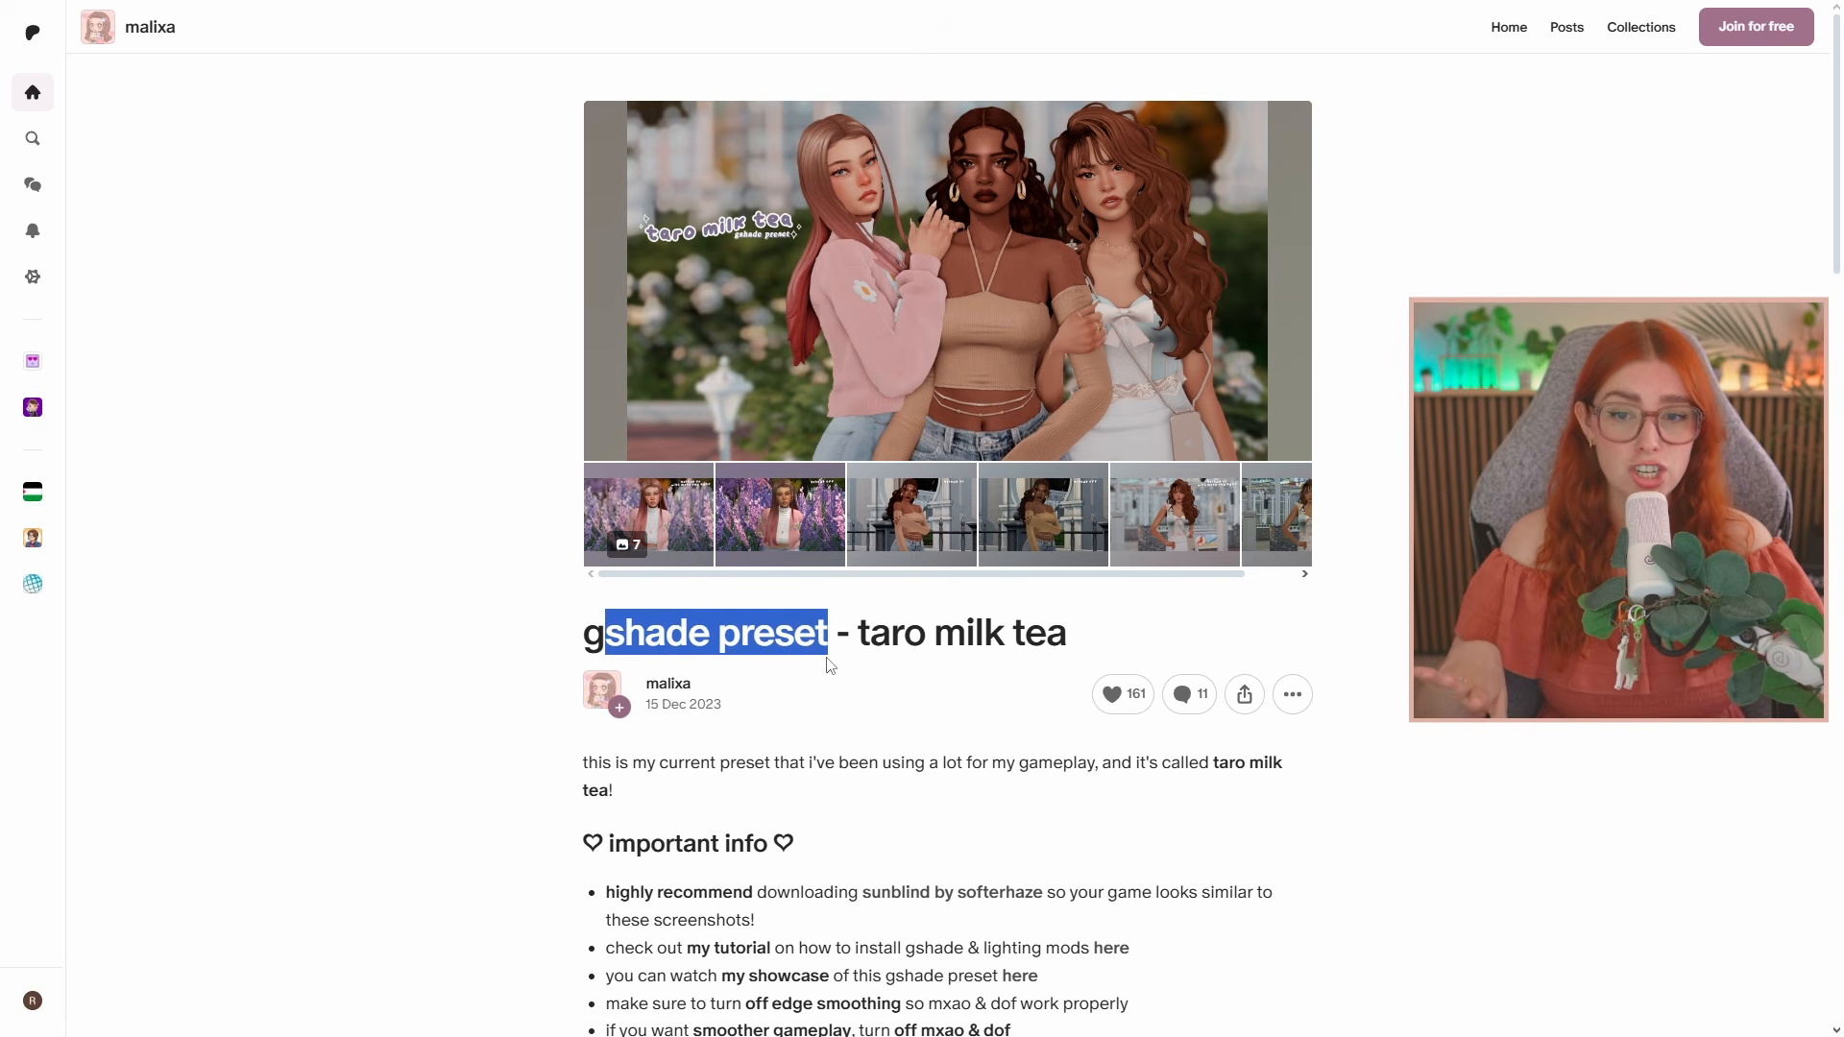
click(1299, 622)
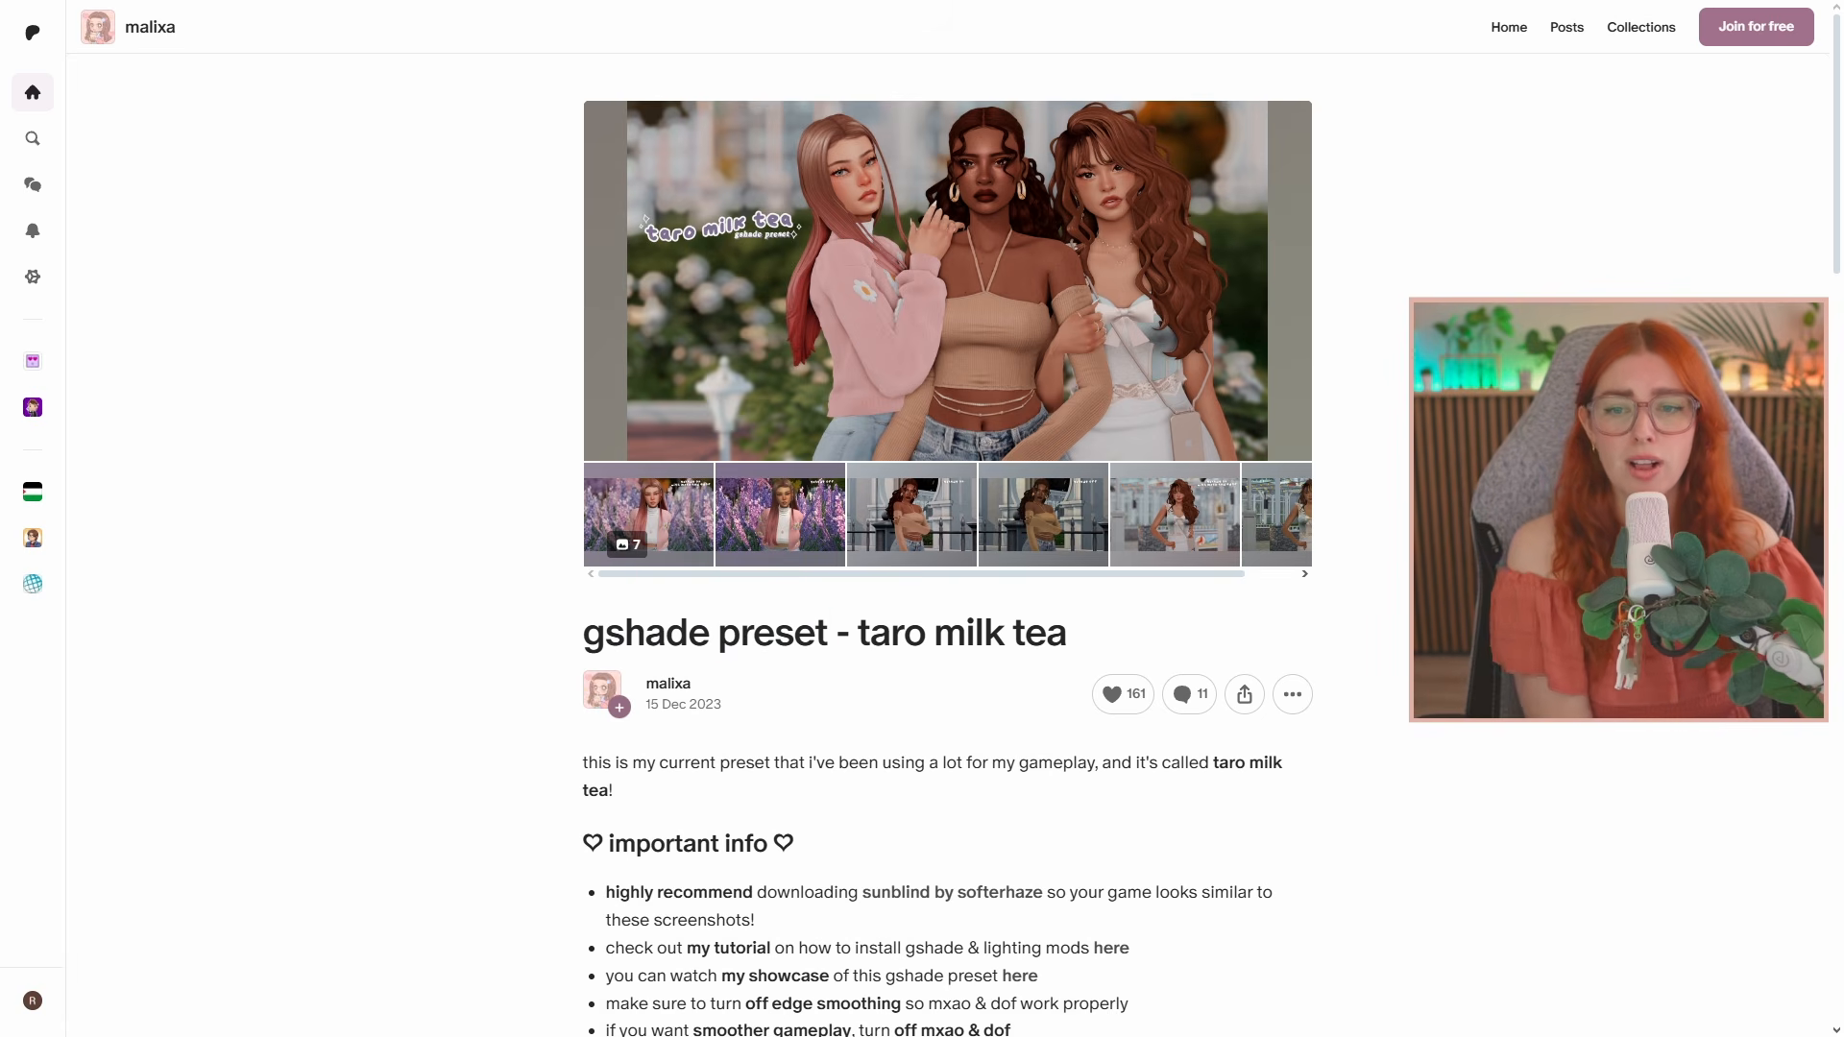
scroll(1021, 799, down, 4)
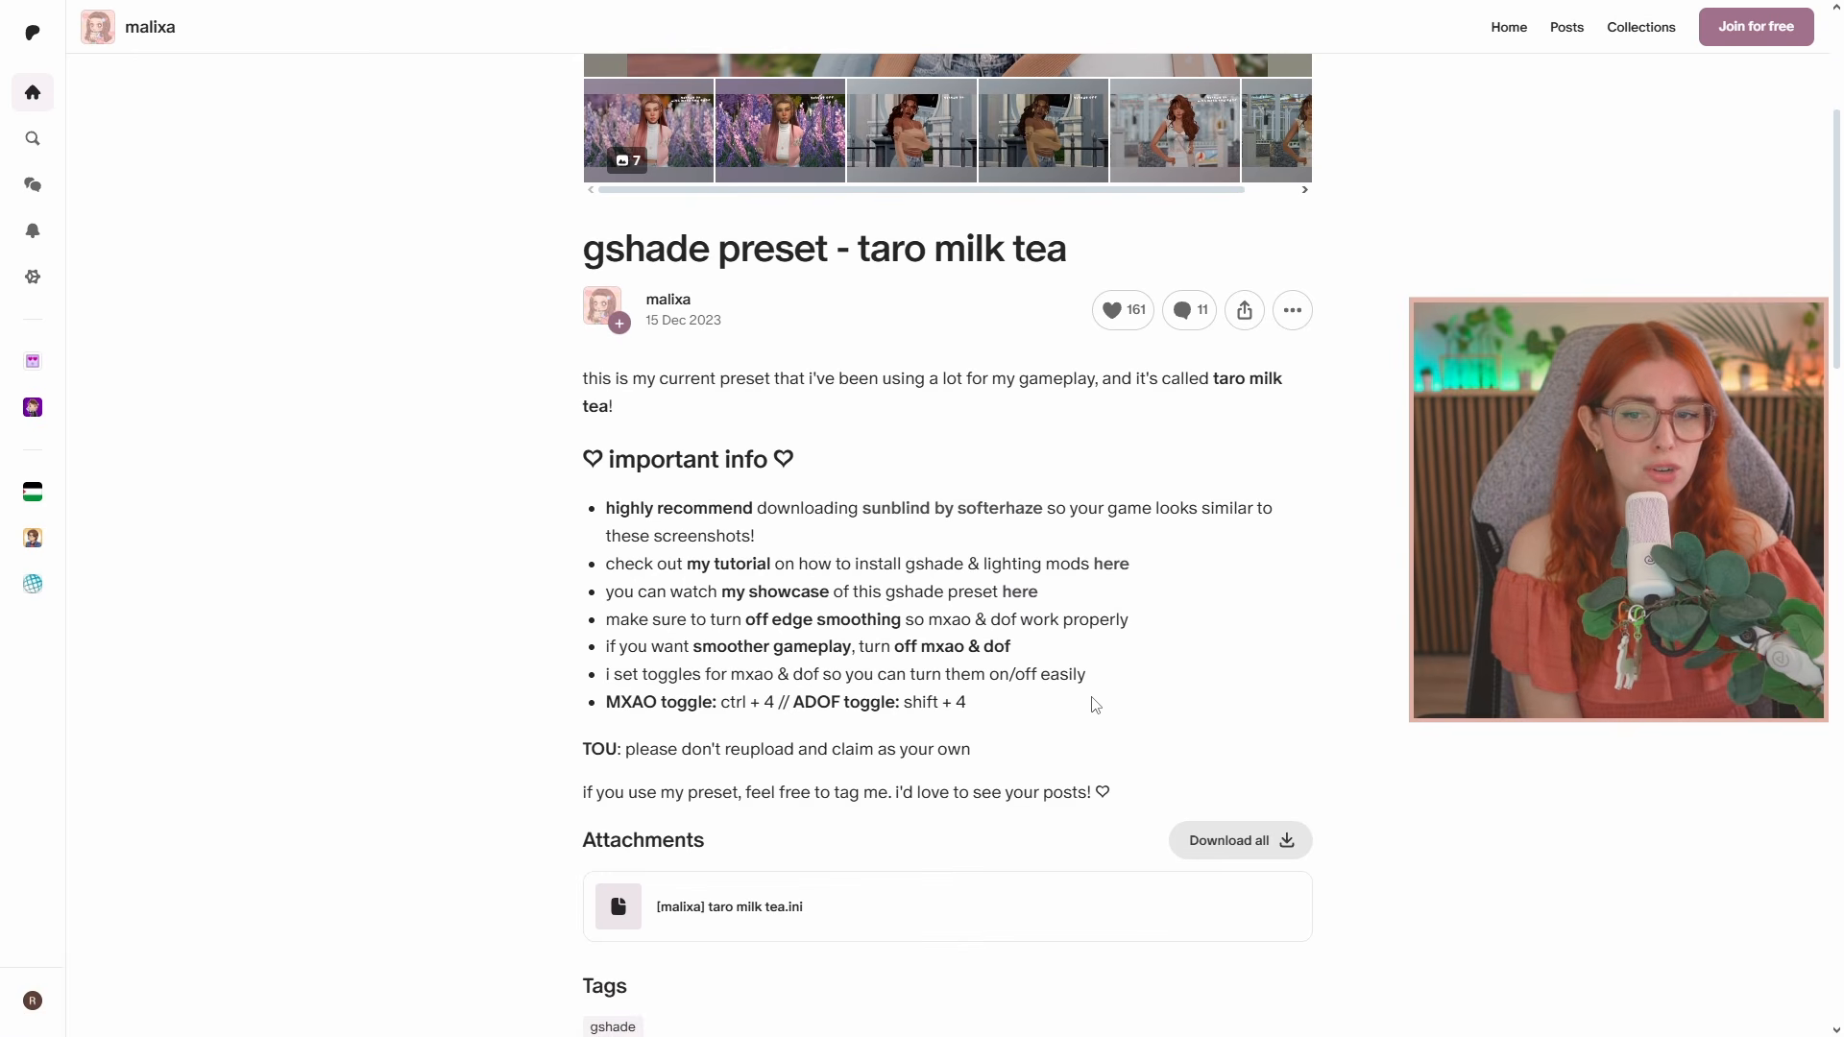
scroll(634, 538, up, 1)
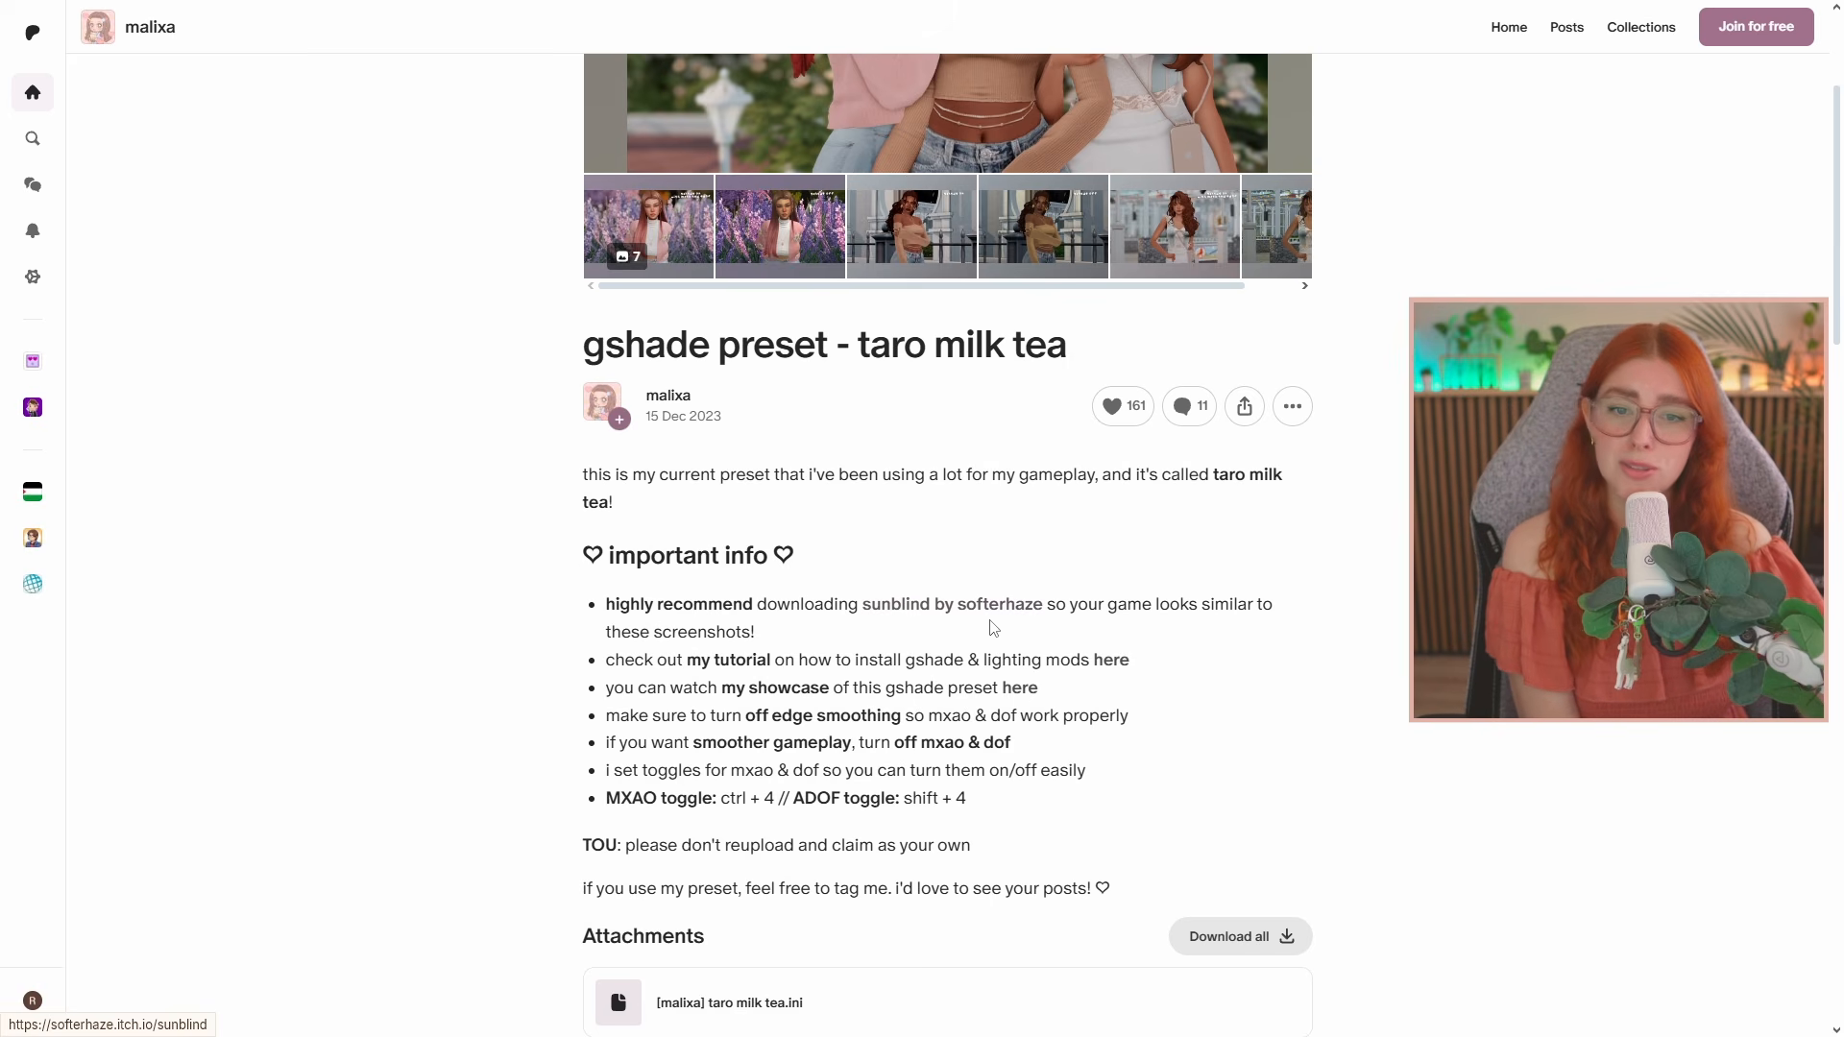
scroll(1457, 736, up, 2)
scroll(1457, 740, up, 1)
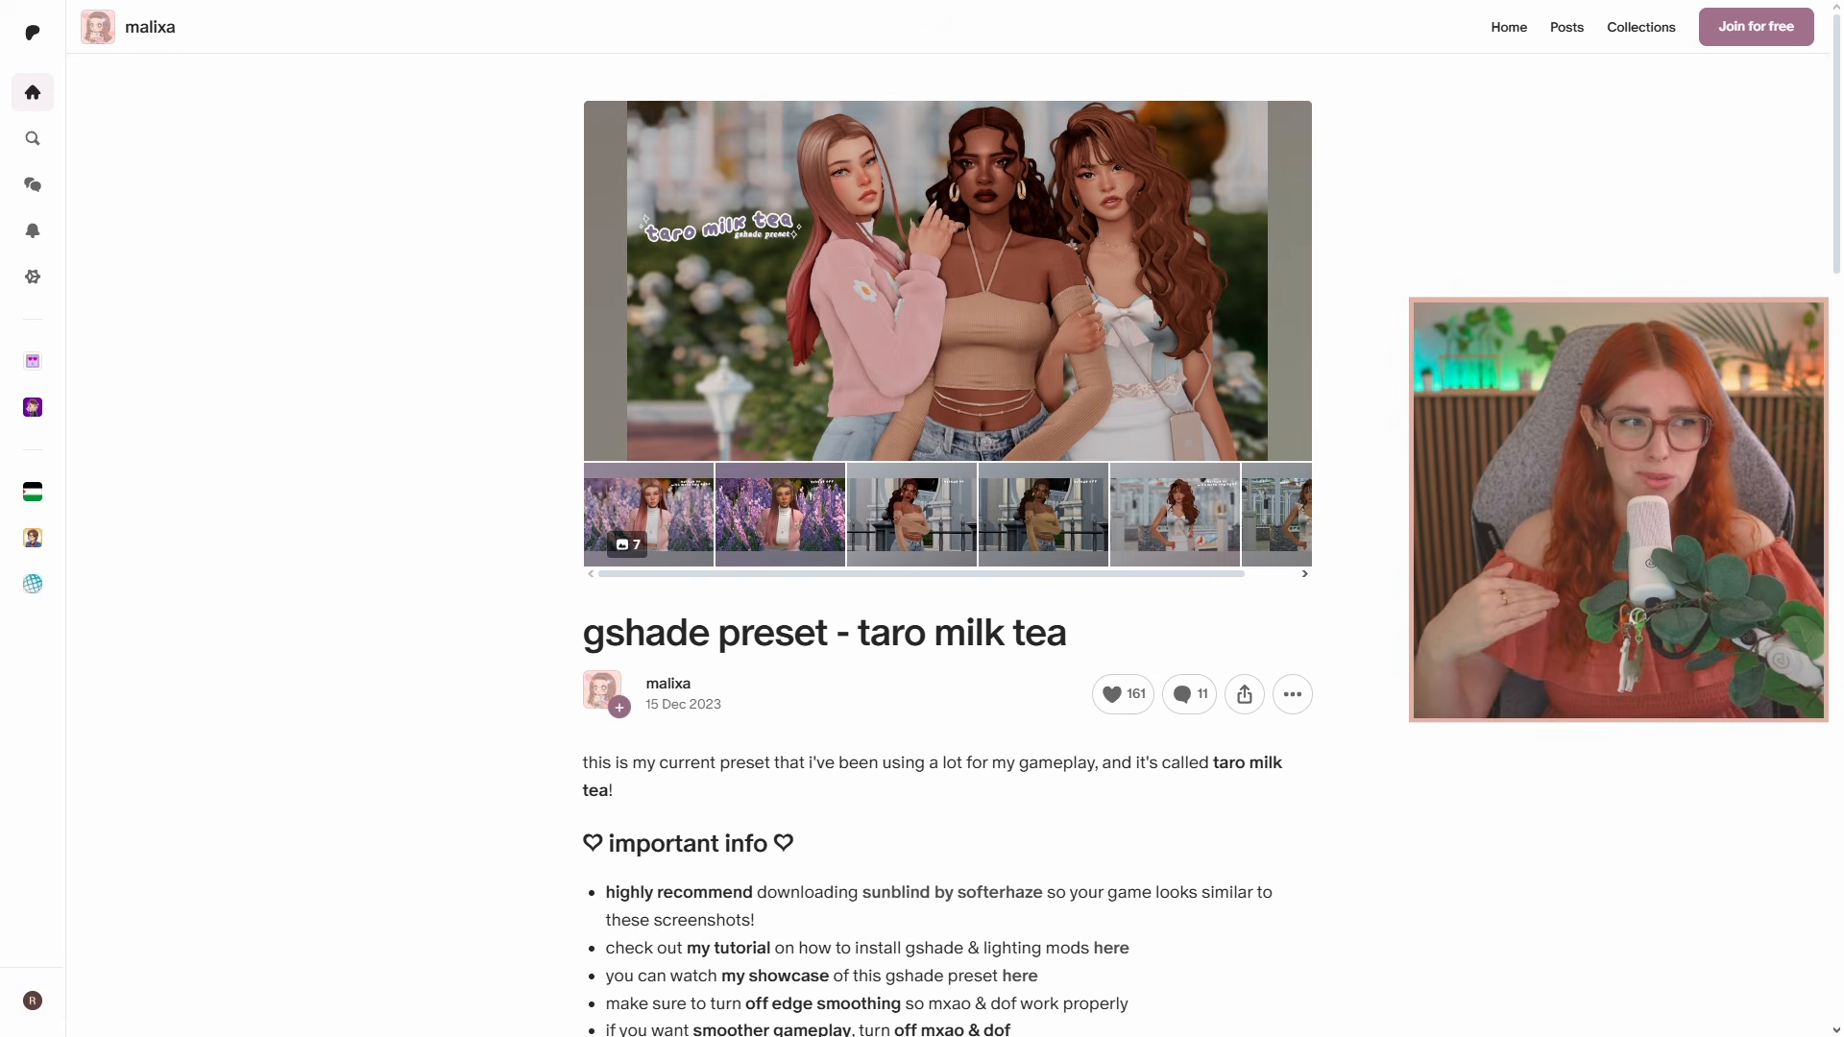
scroll(721, 456, down, 9)
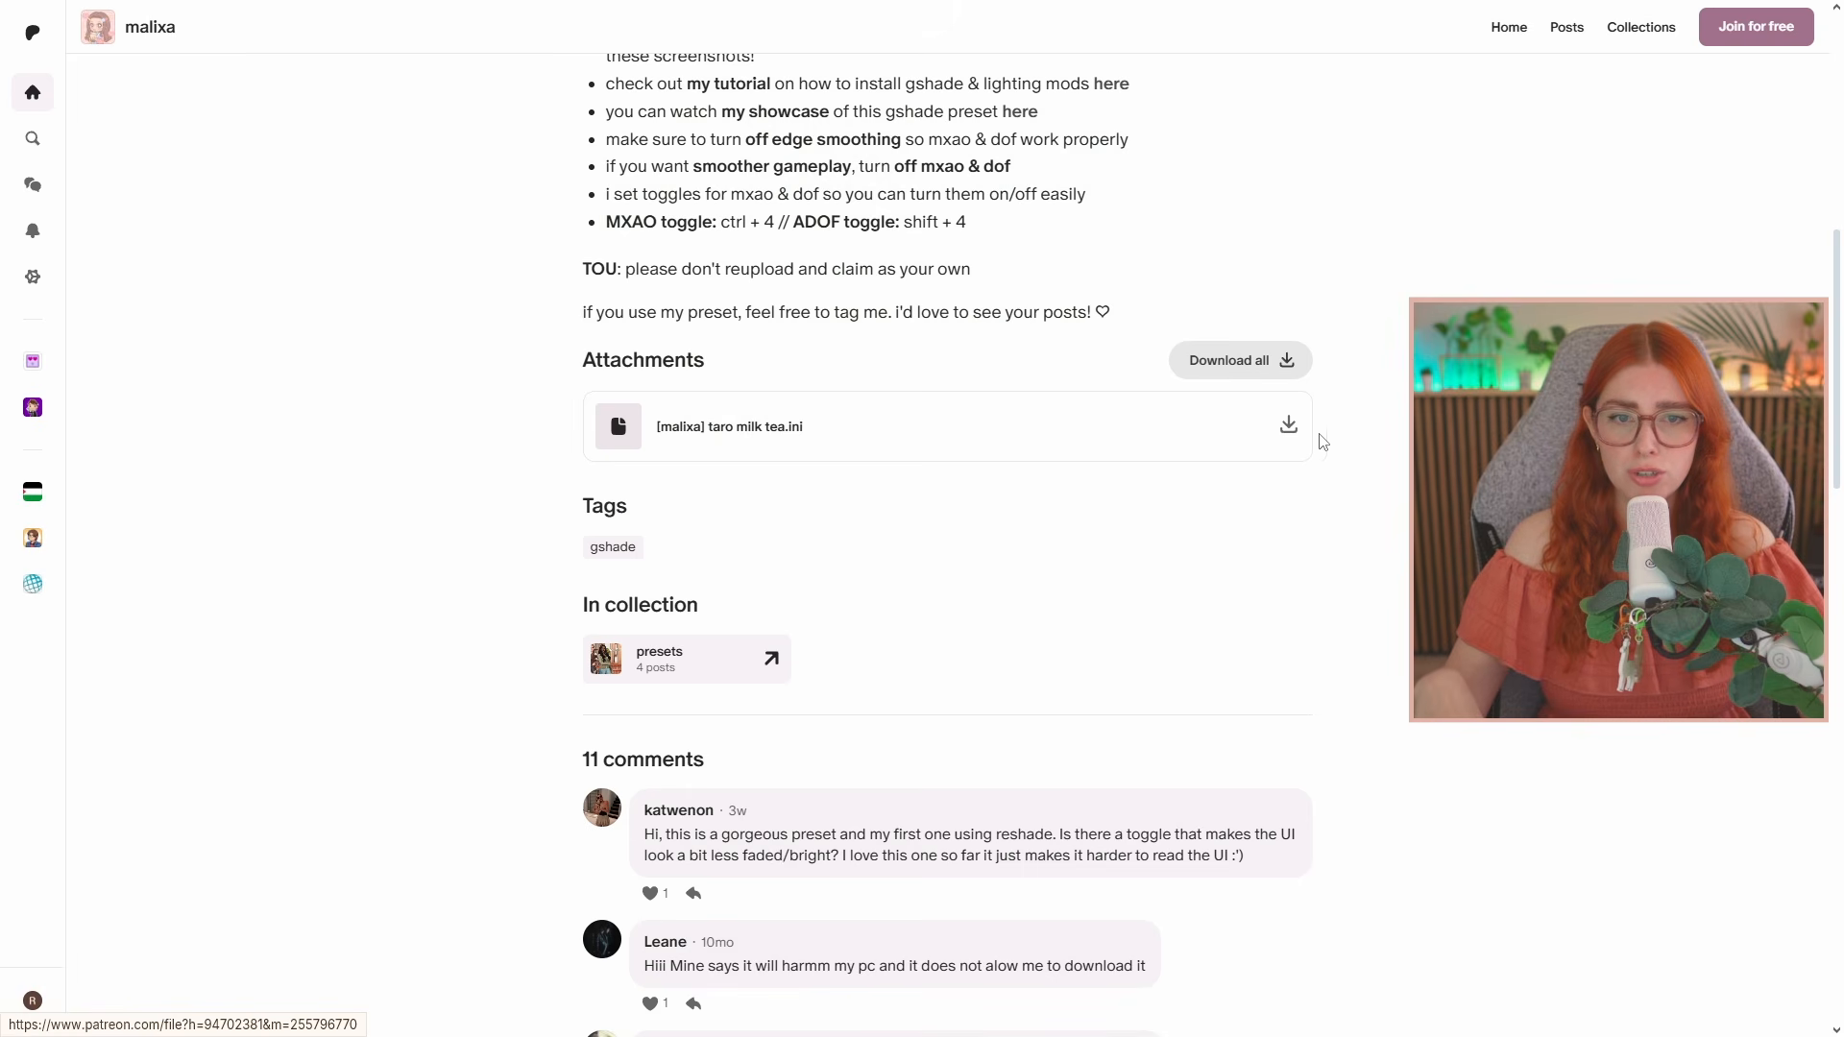
scroll(1383, 420, up, 7)
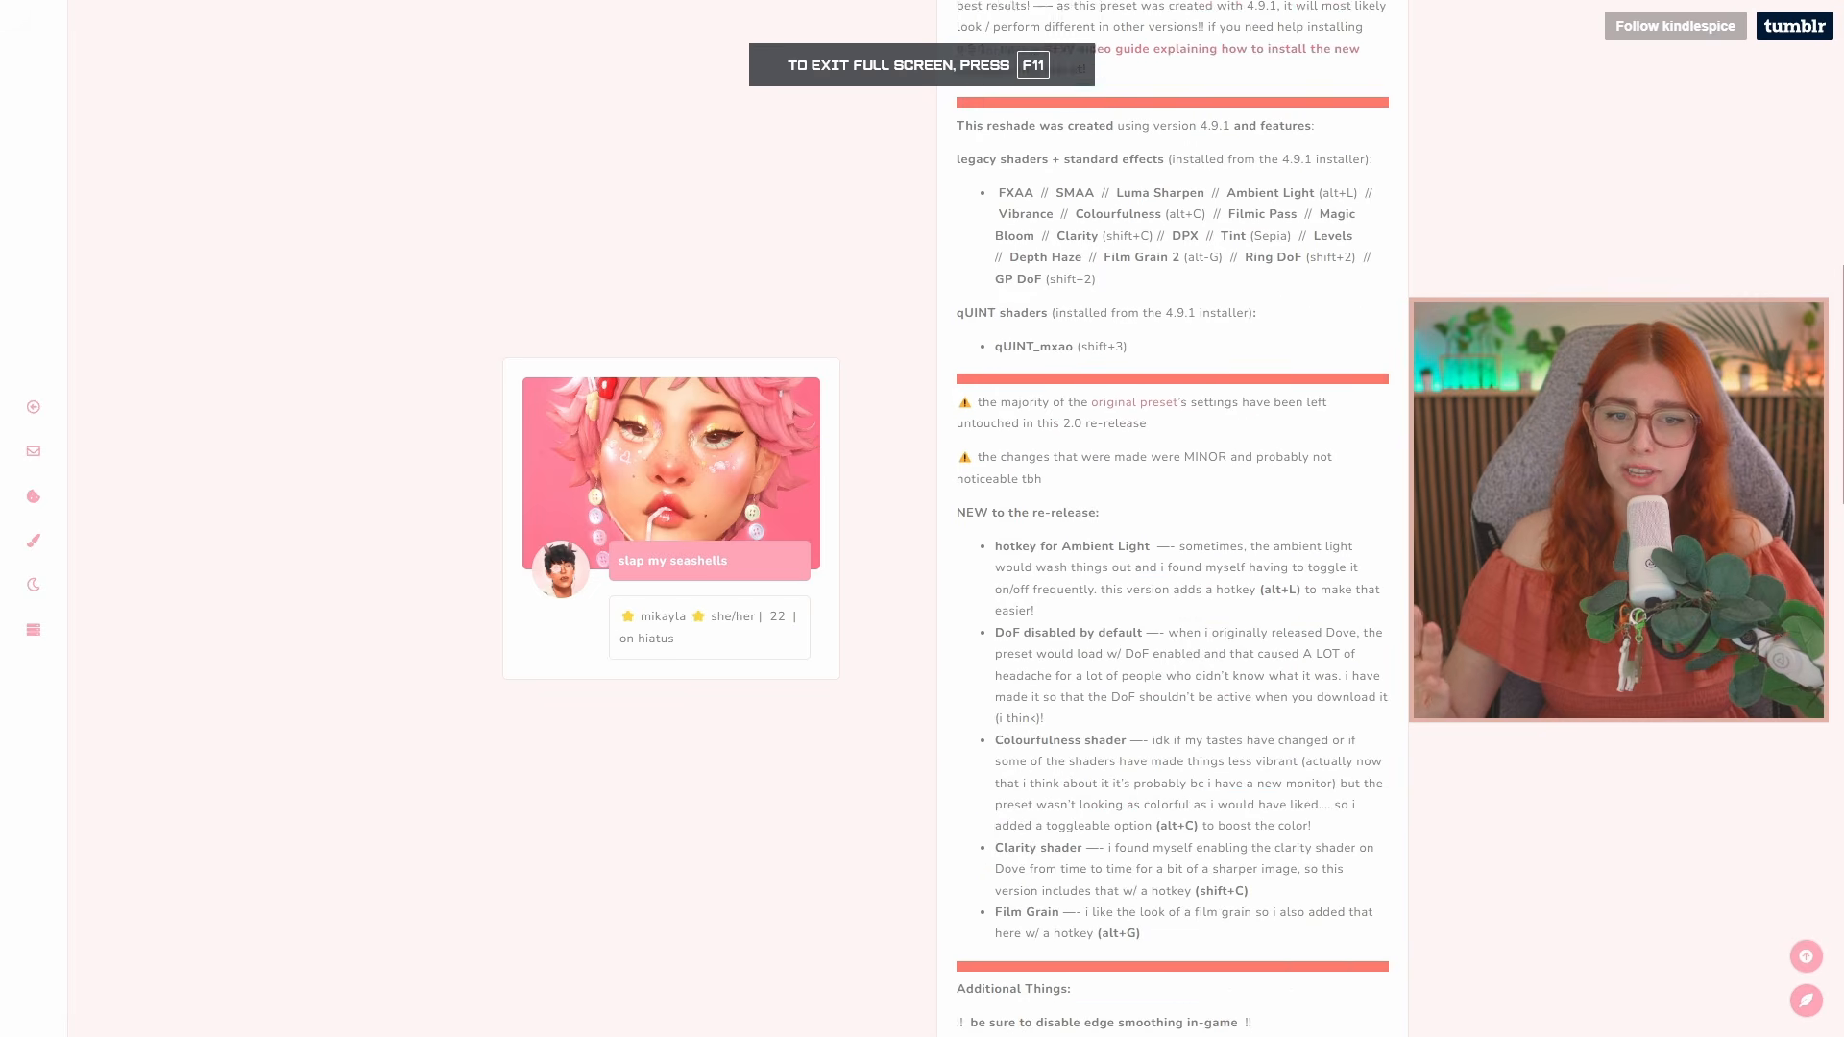
Open the free Patreon download page from the Dove Reshade 2.0 Tumblr post and review its description and .ini attachment
scroll(1312, 510, down, 8)
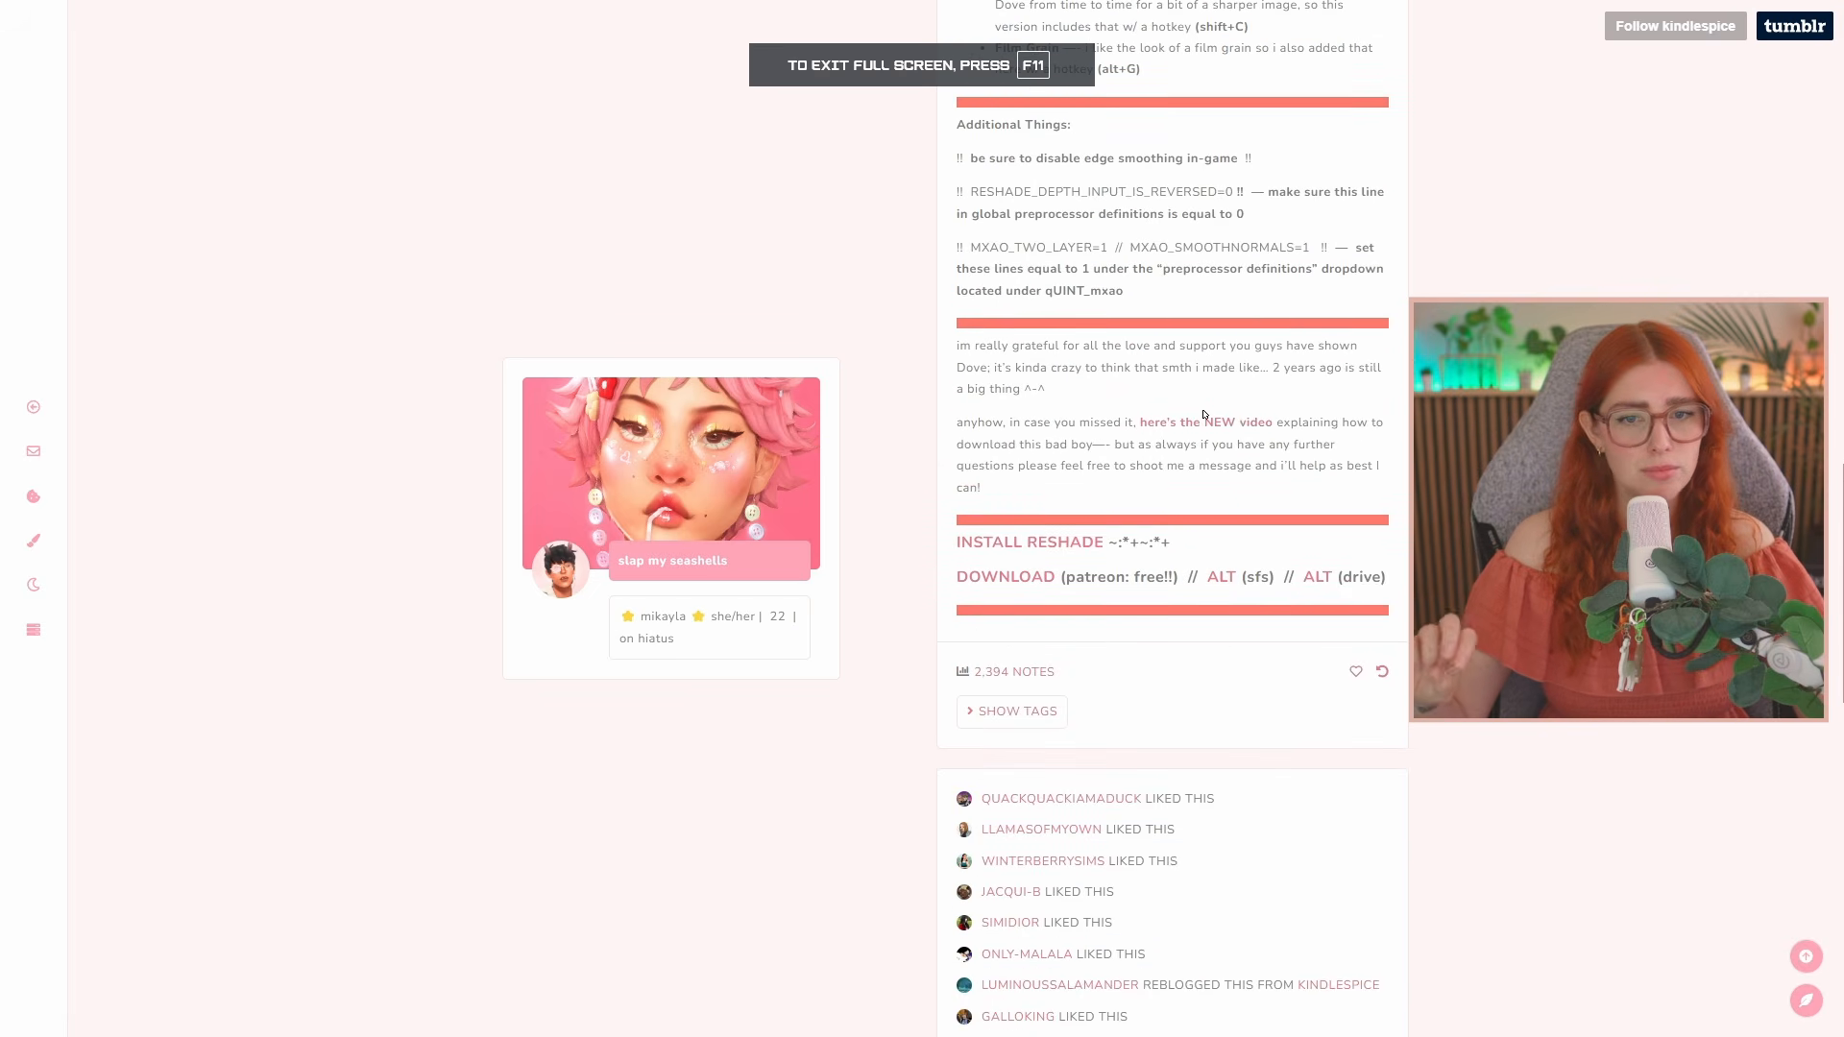
click(1020, 579)
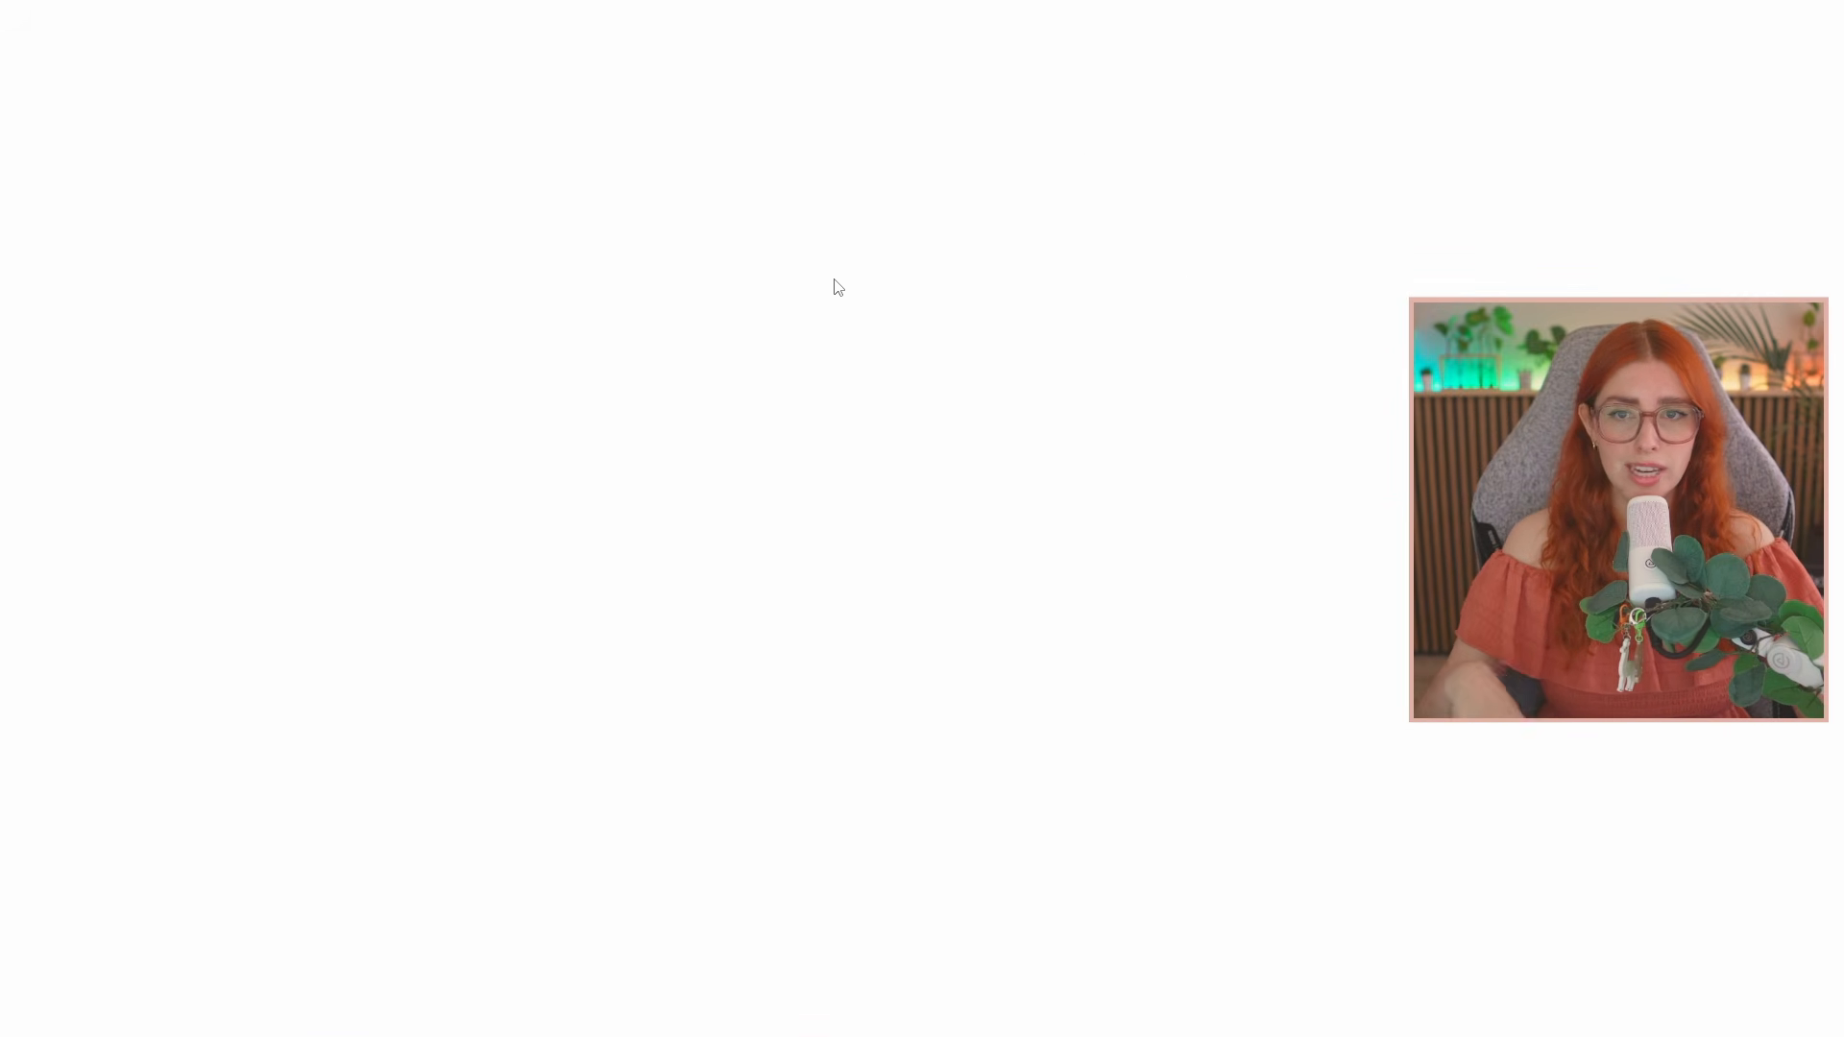
key(F11)
key(F11)
scroll(1313, 320, down, 15)
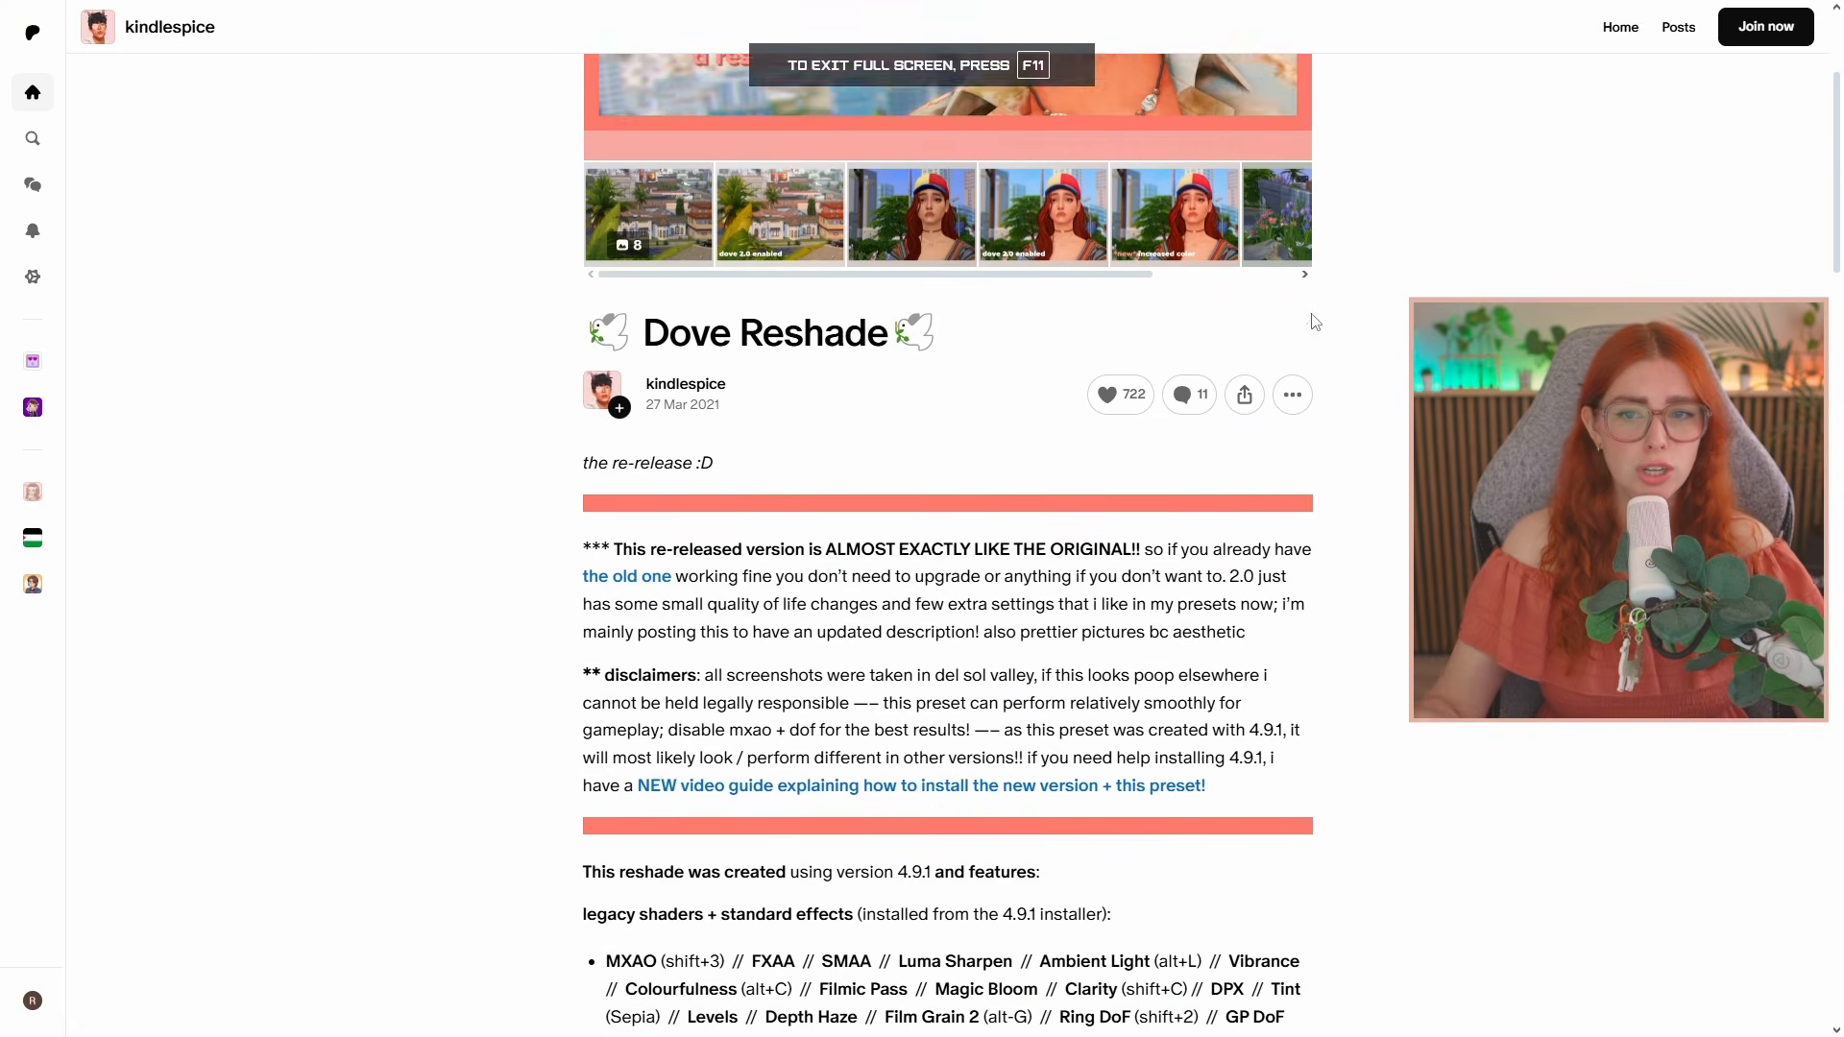
scroll(1258, 459, down, 5)
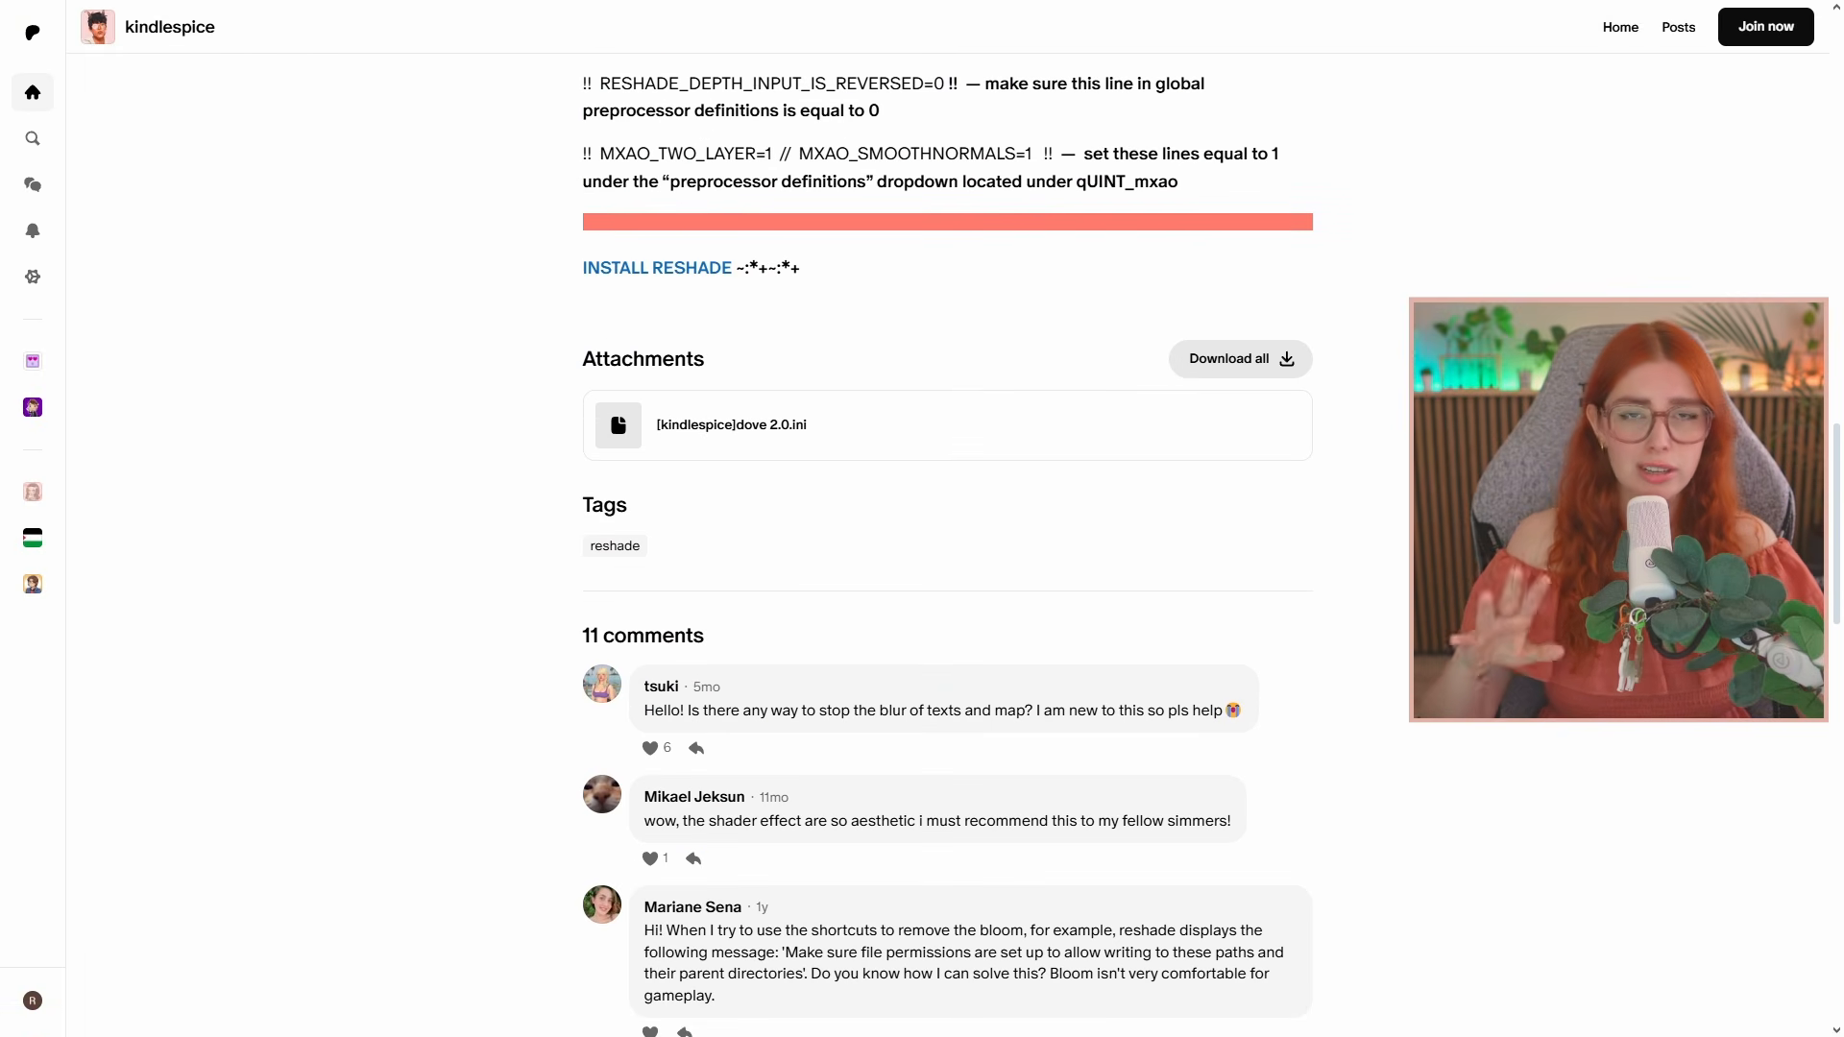
scroll(948, 538, up, 20)
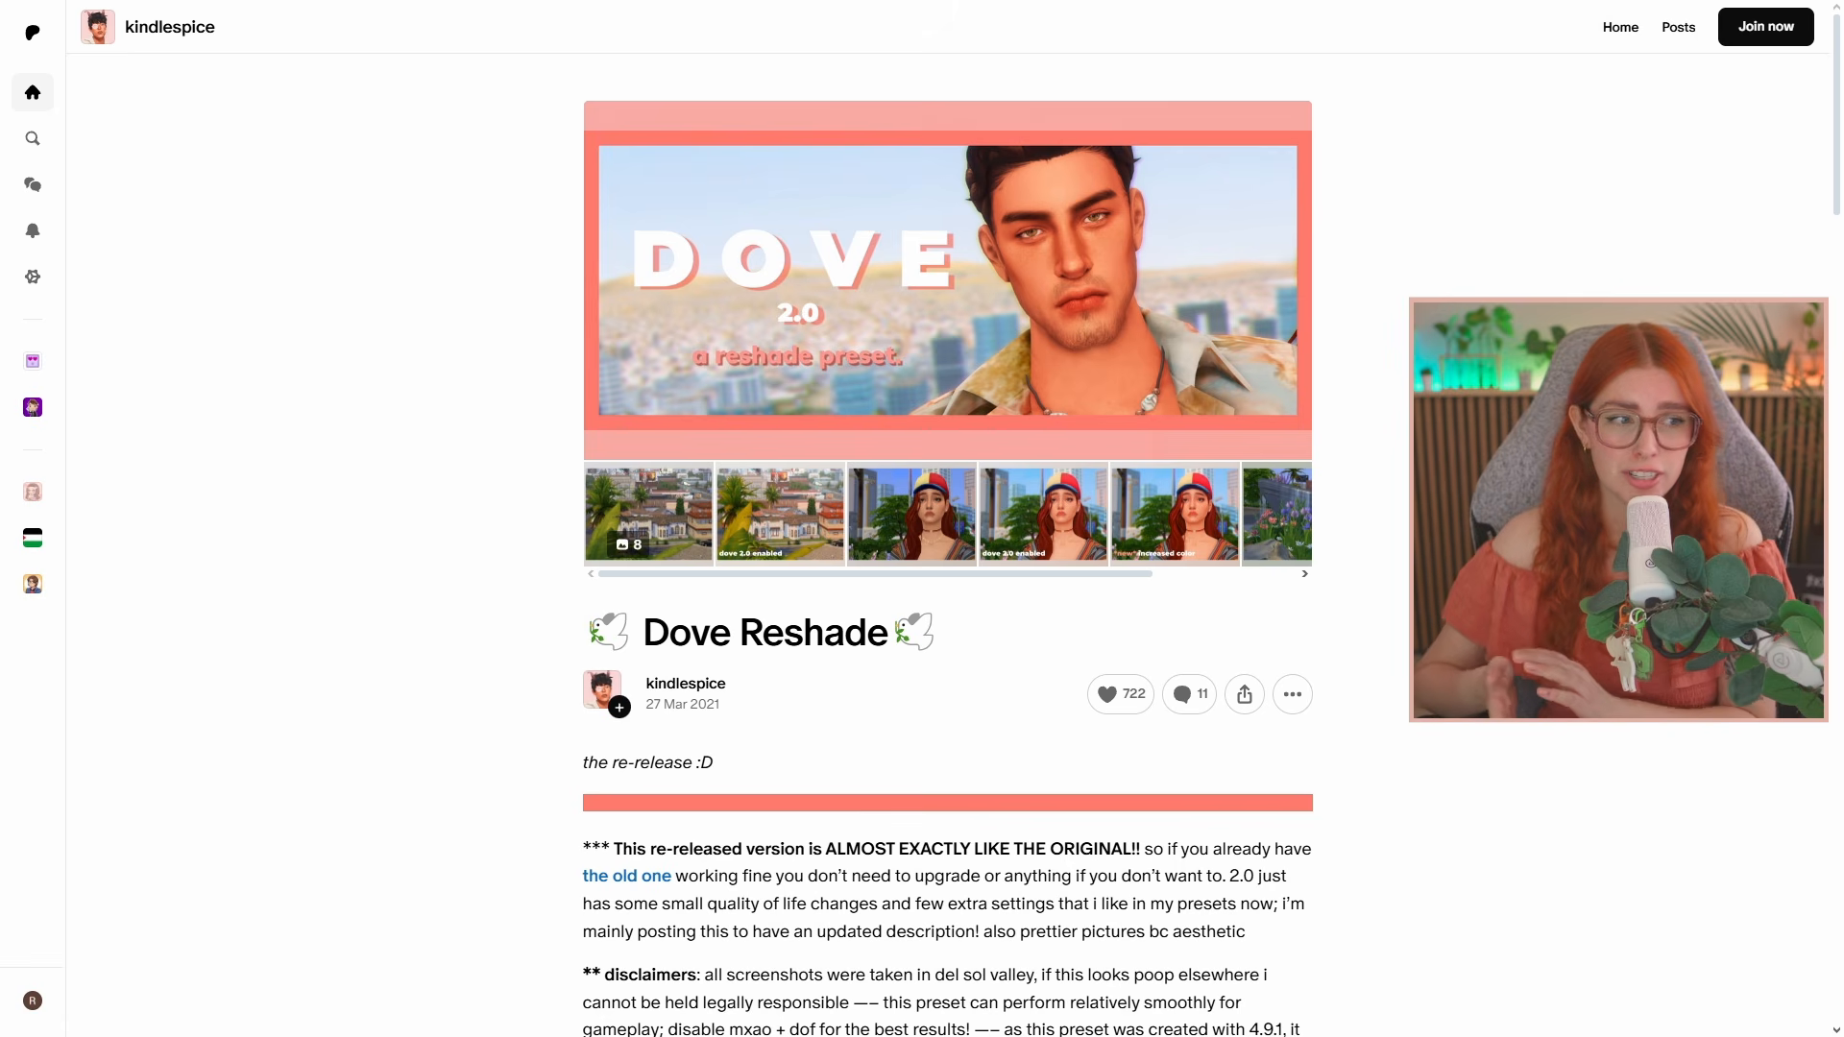
scroll(948, 538, down, 4)
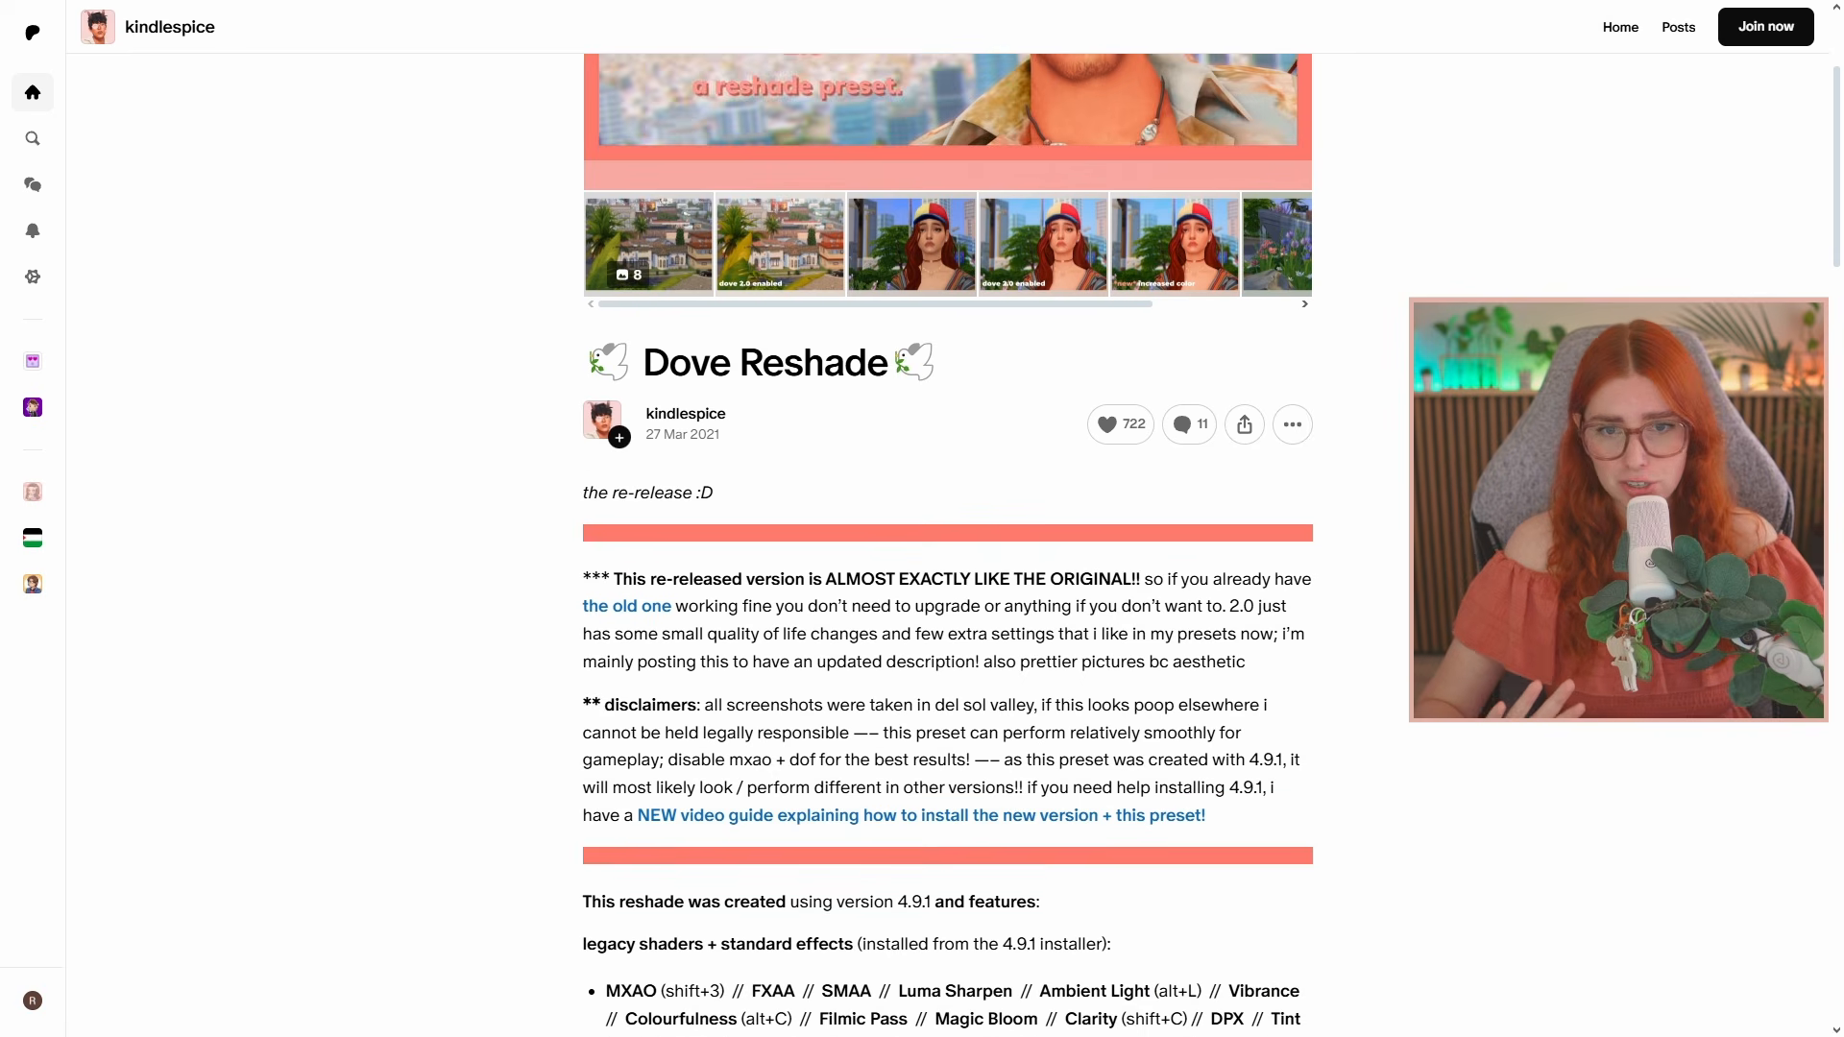
scroll(948, 538, up, 4)
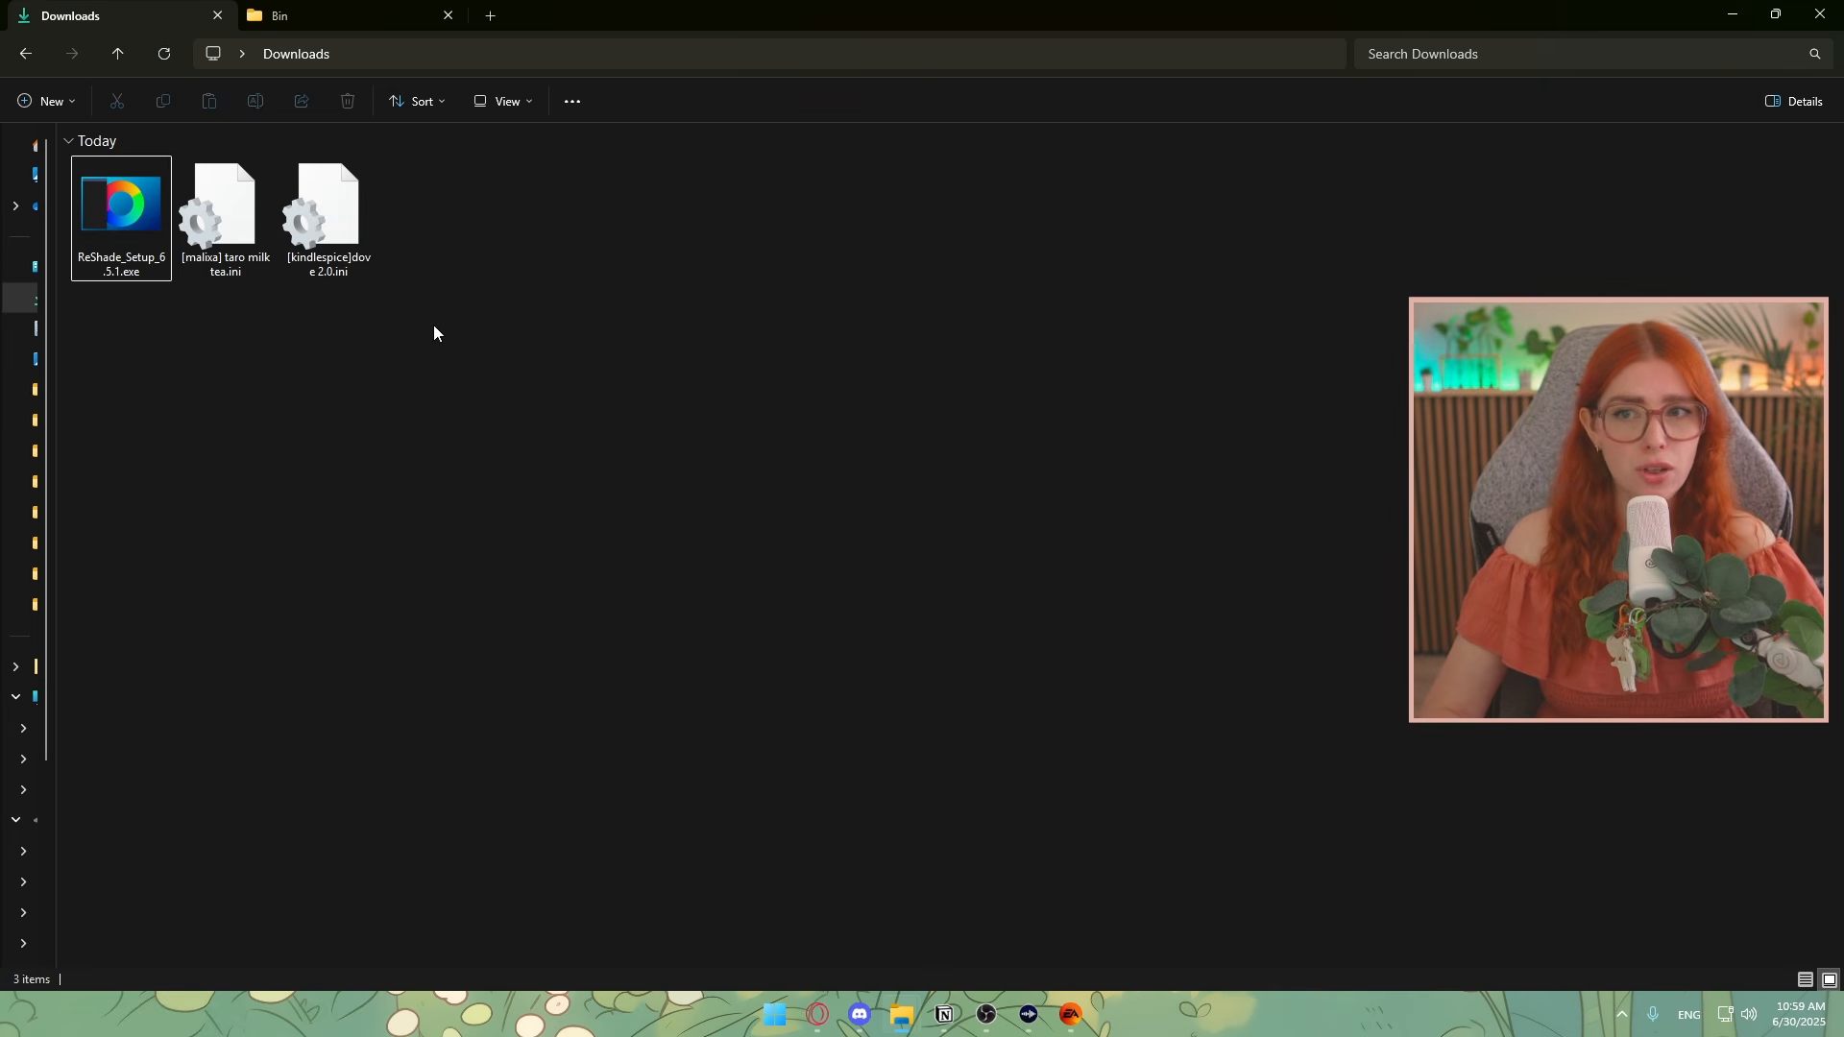
Copy the taro milk tea and dove 2.0 preset .ini files from the Downloads folder
click(227, 273)
shift+click(329, 221)
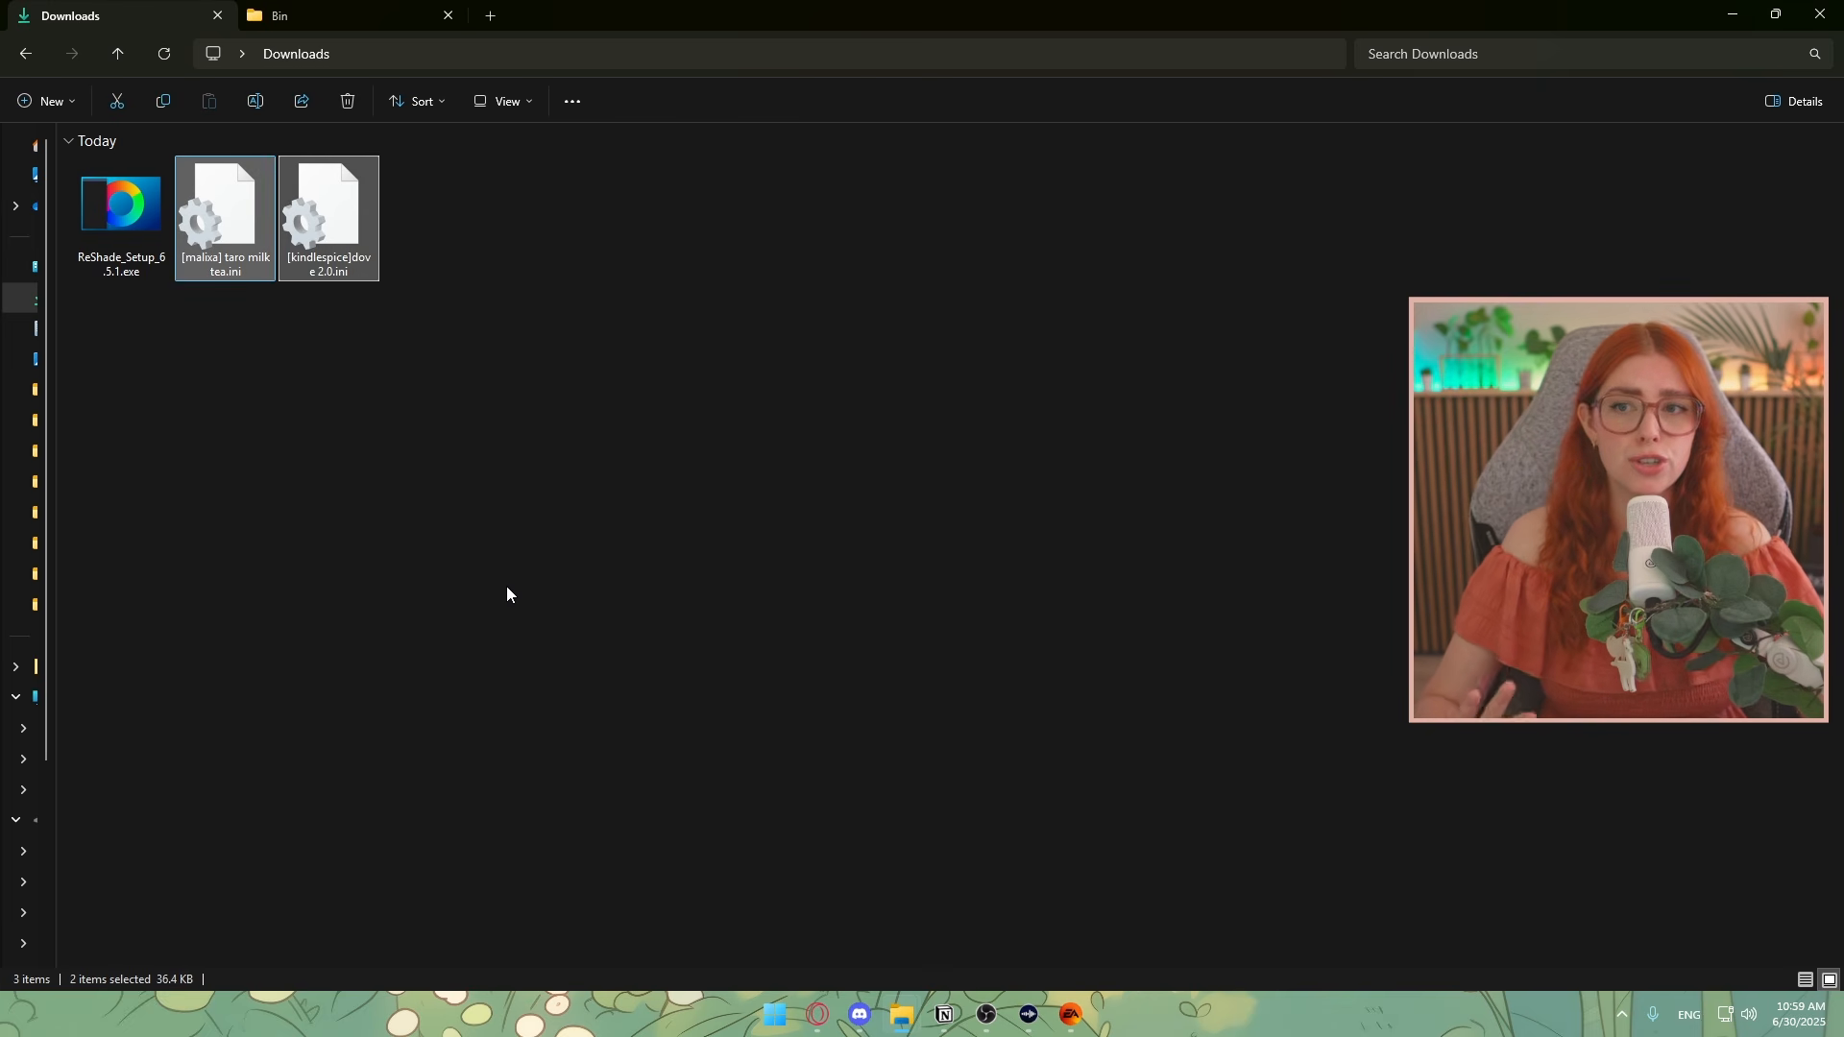
right_click(327, 223)
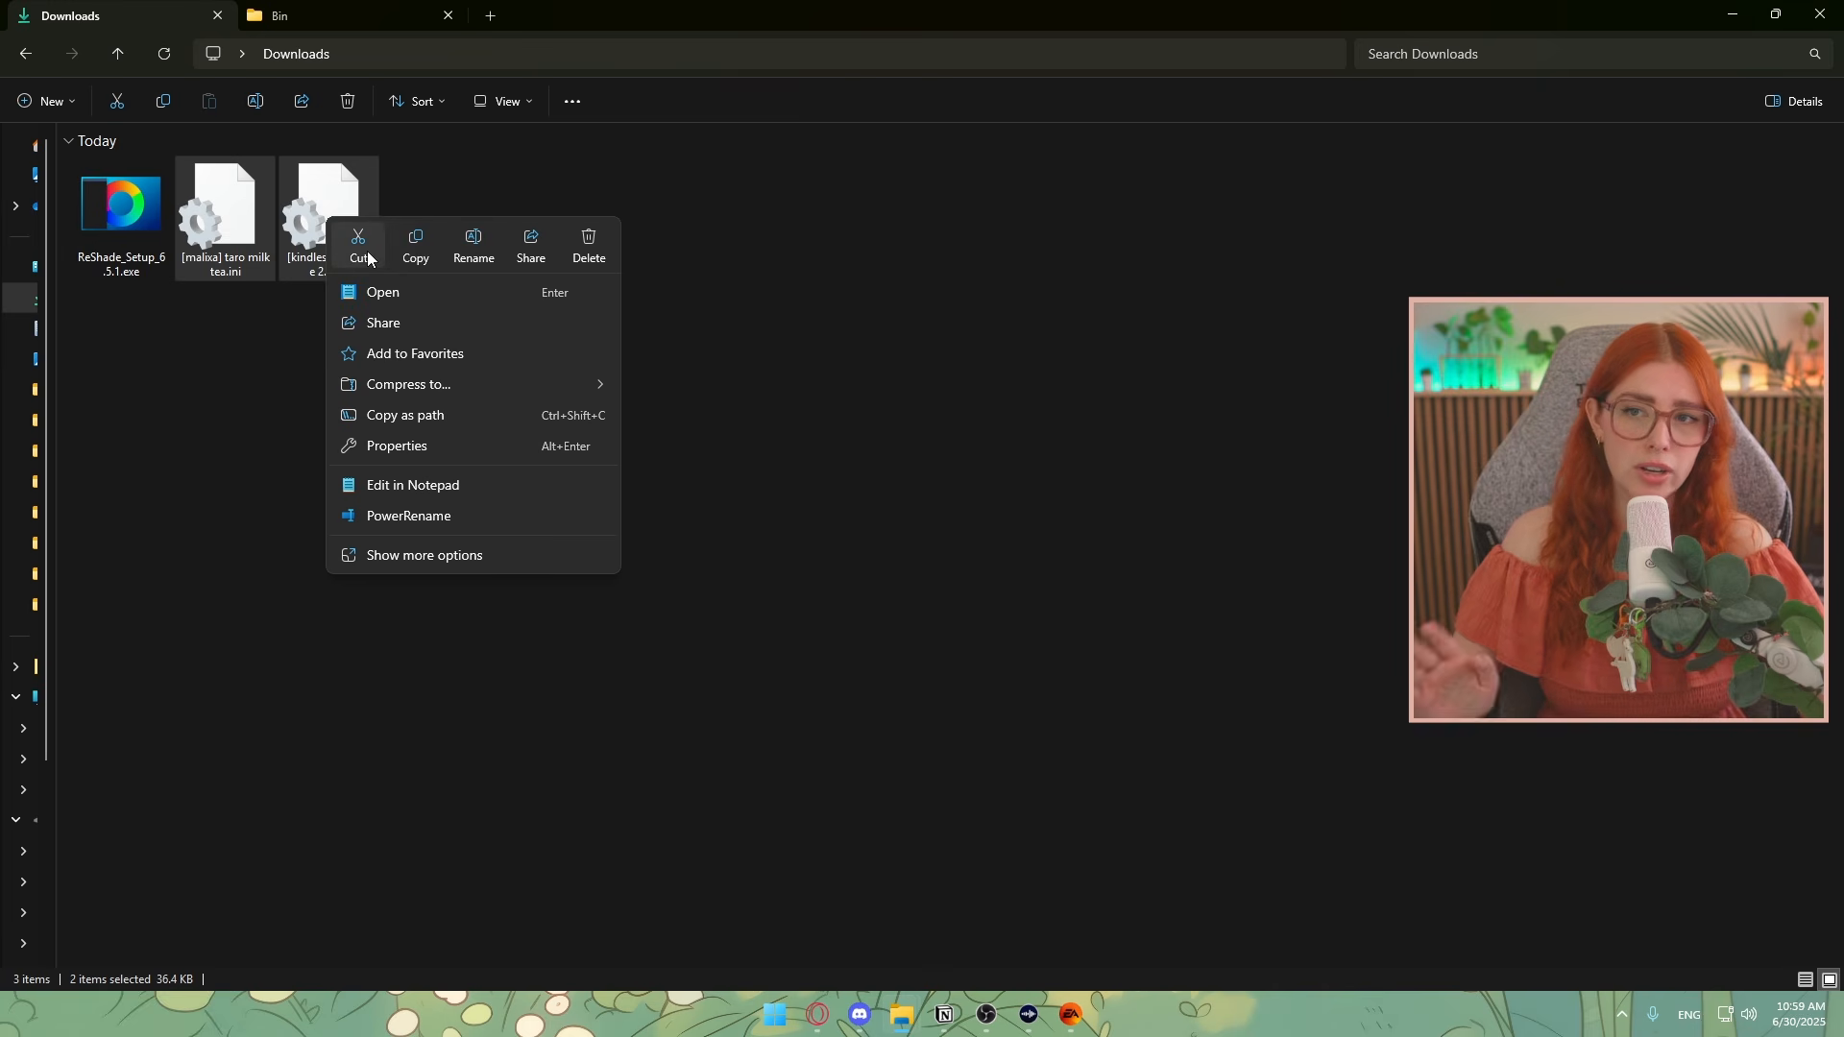
click(672, 179)
click(673, 179)
click(338, 196)
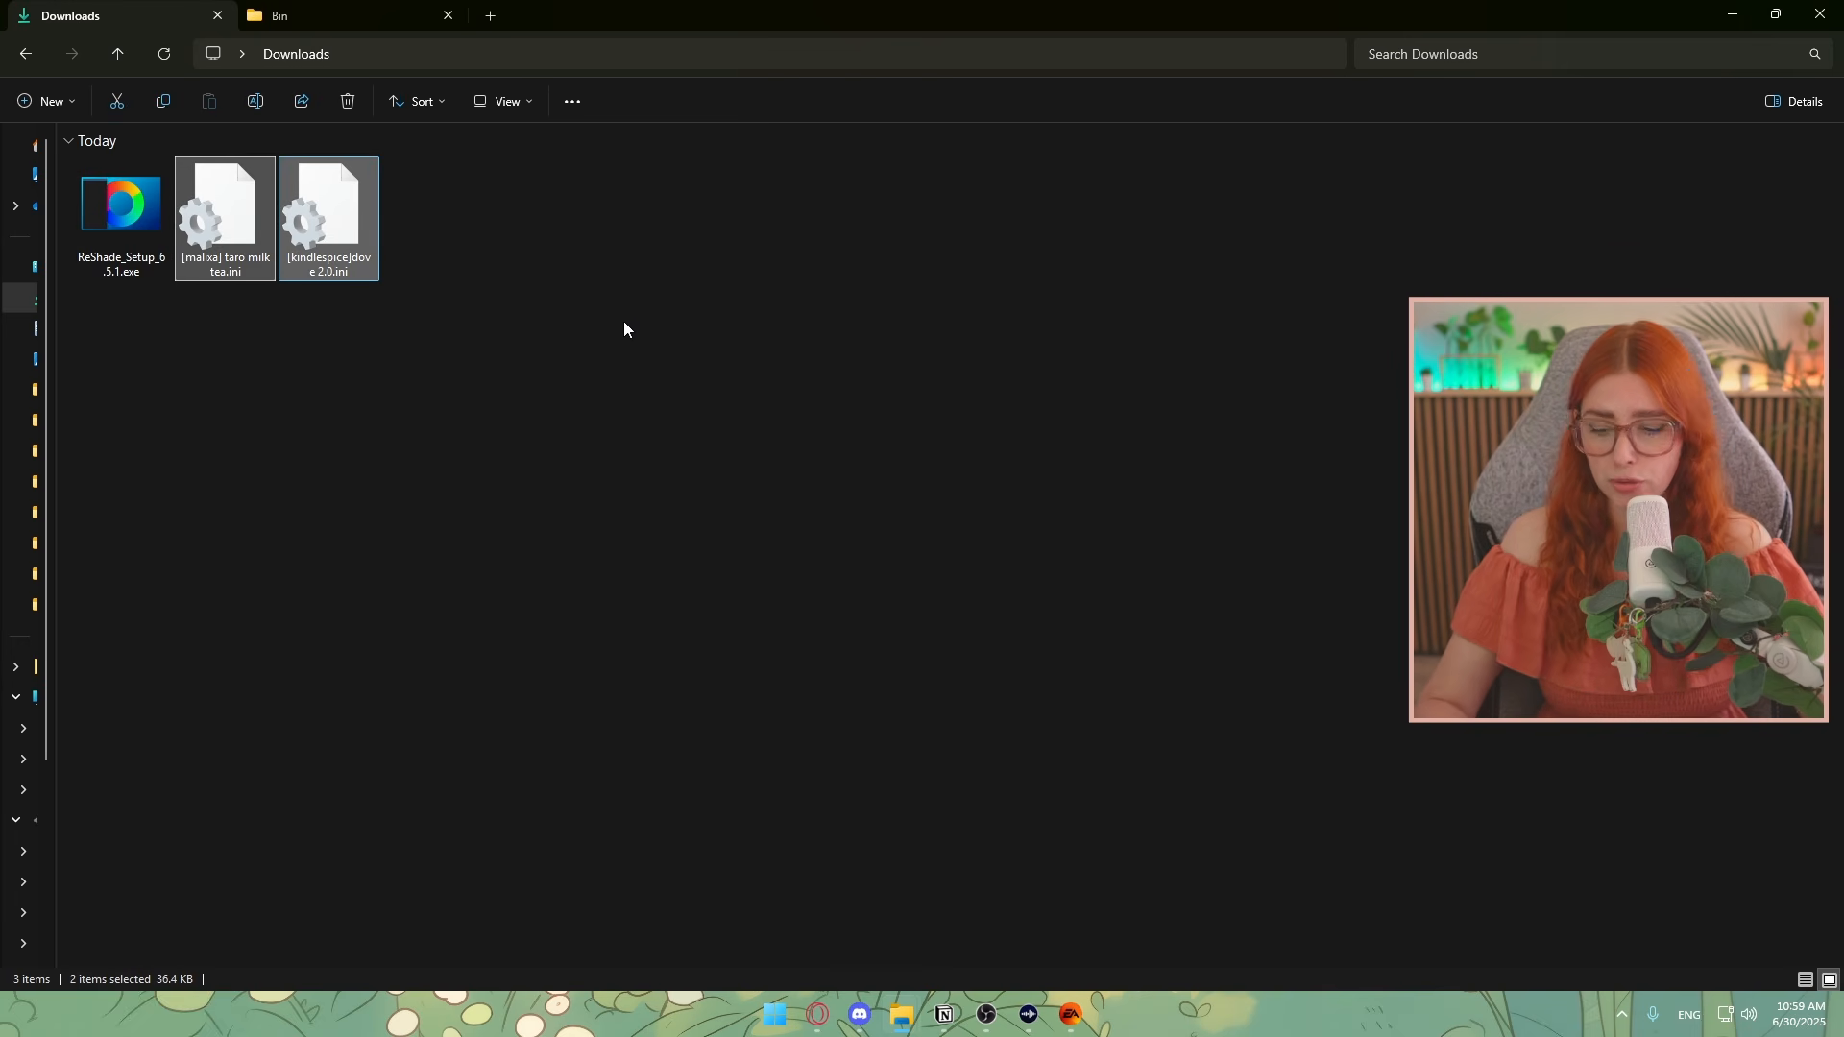
drag(506, 307, 265, 197)
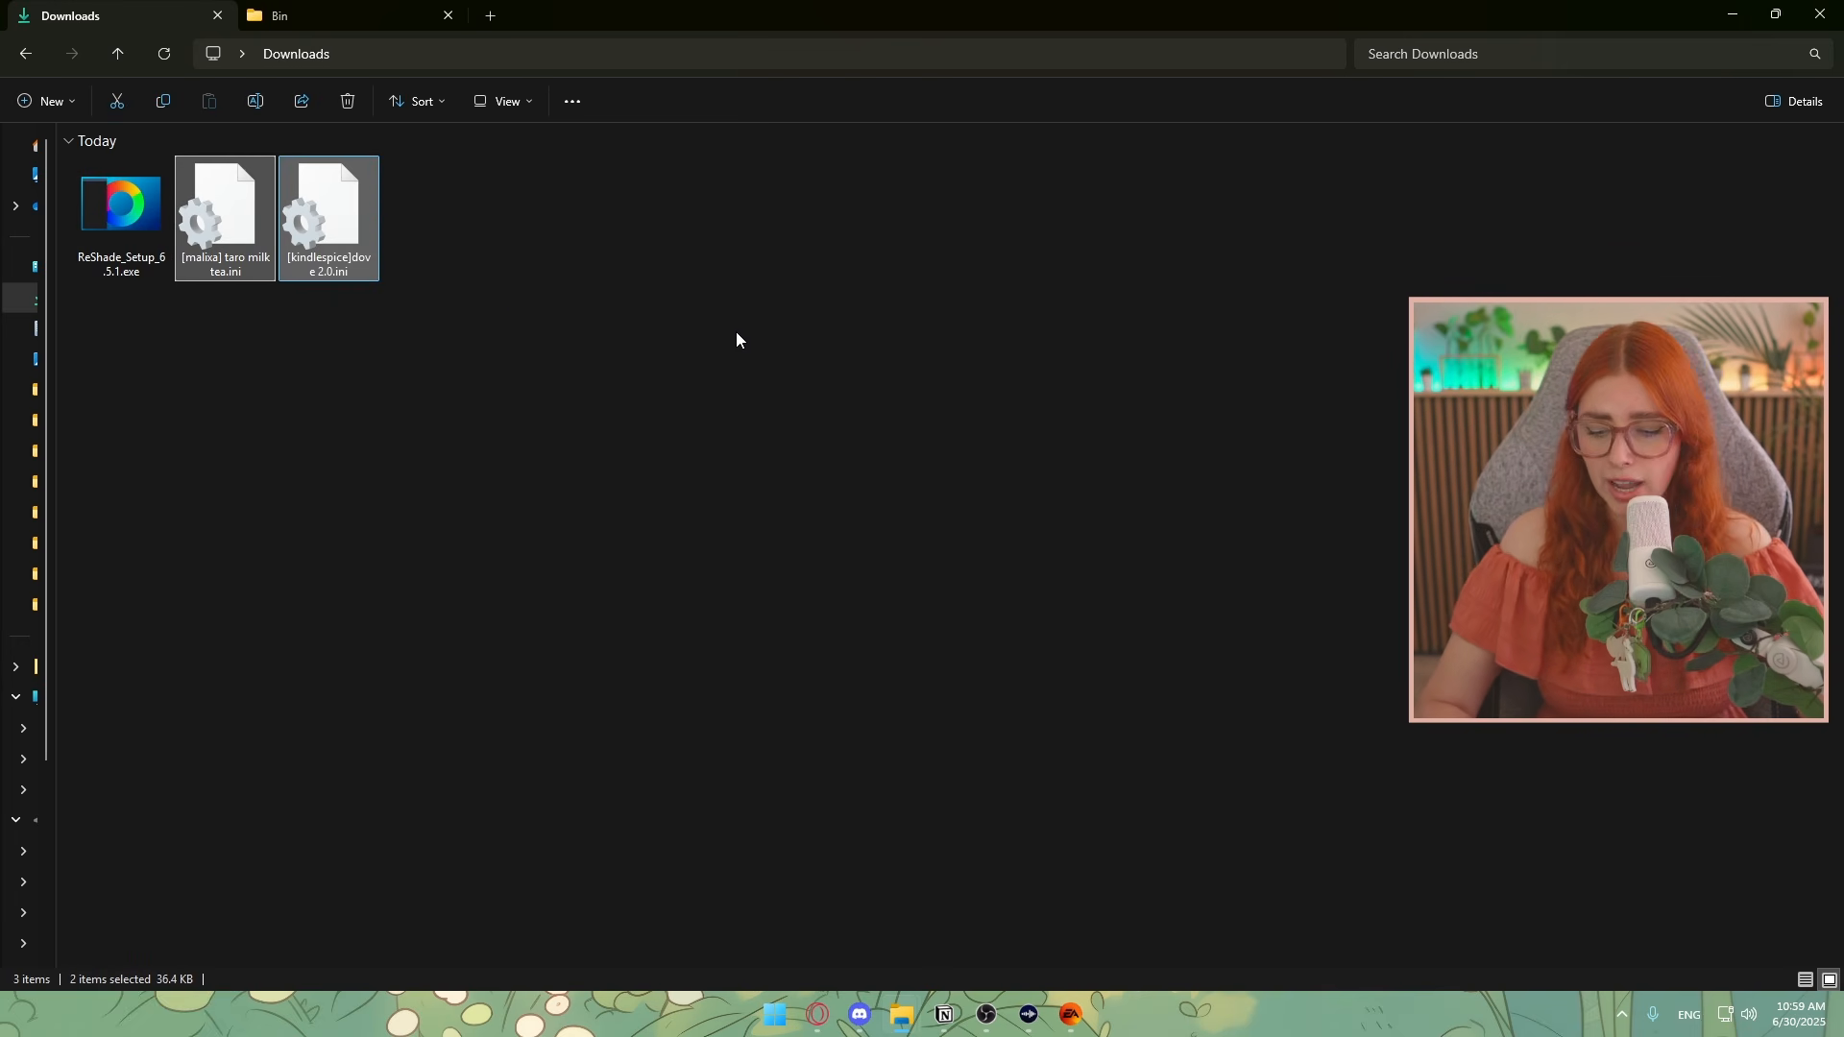
key(ctrl+c)
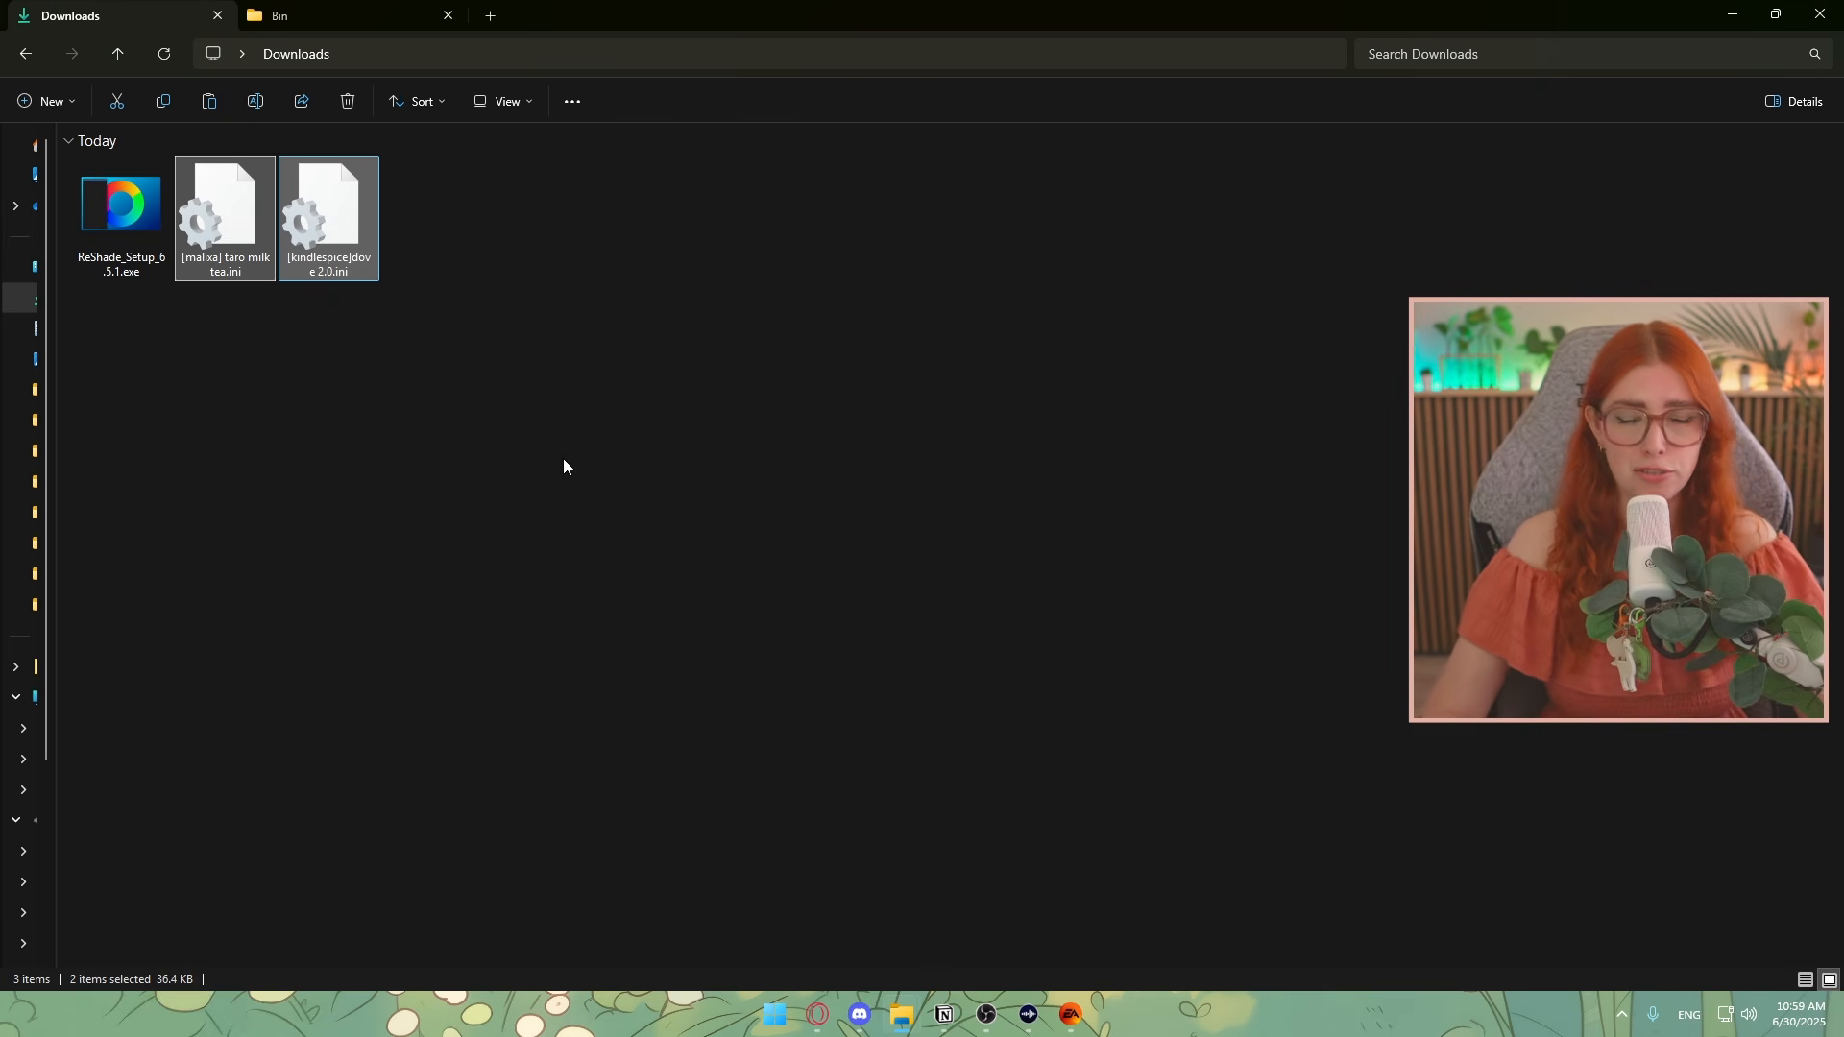
Paste the two preset files into The Sims 4's Game\Bin folder, replacing the existing [kindlespice]dove 2.0.ini
click(360, 15)
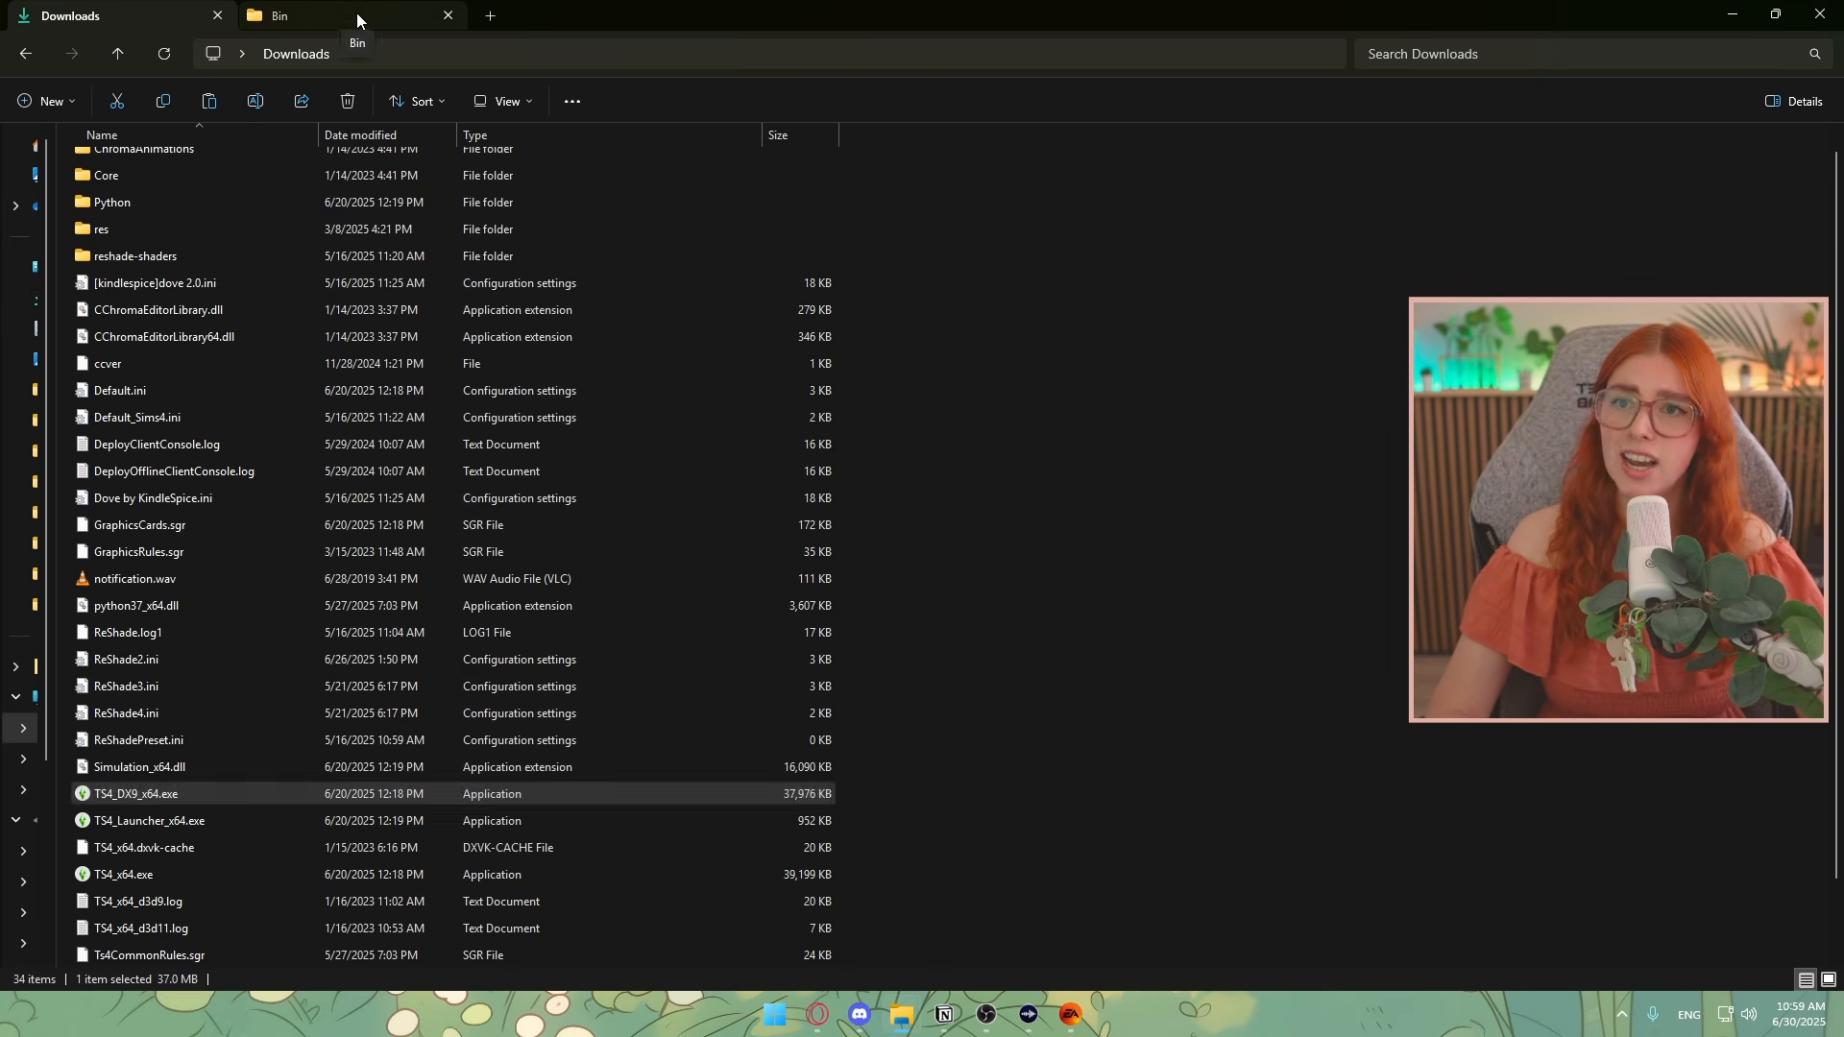
key(ctrl+v)
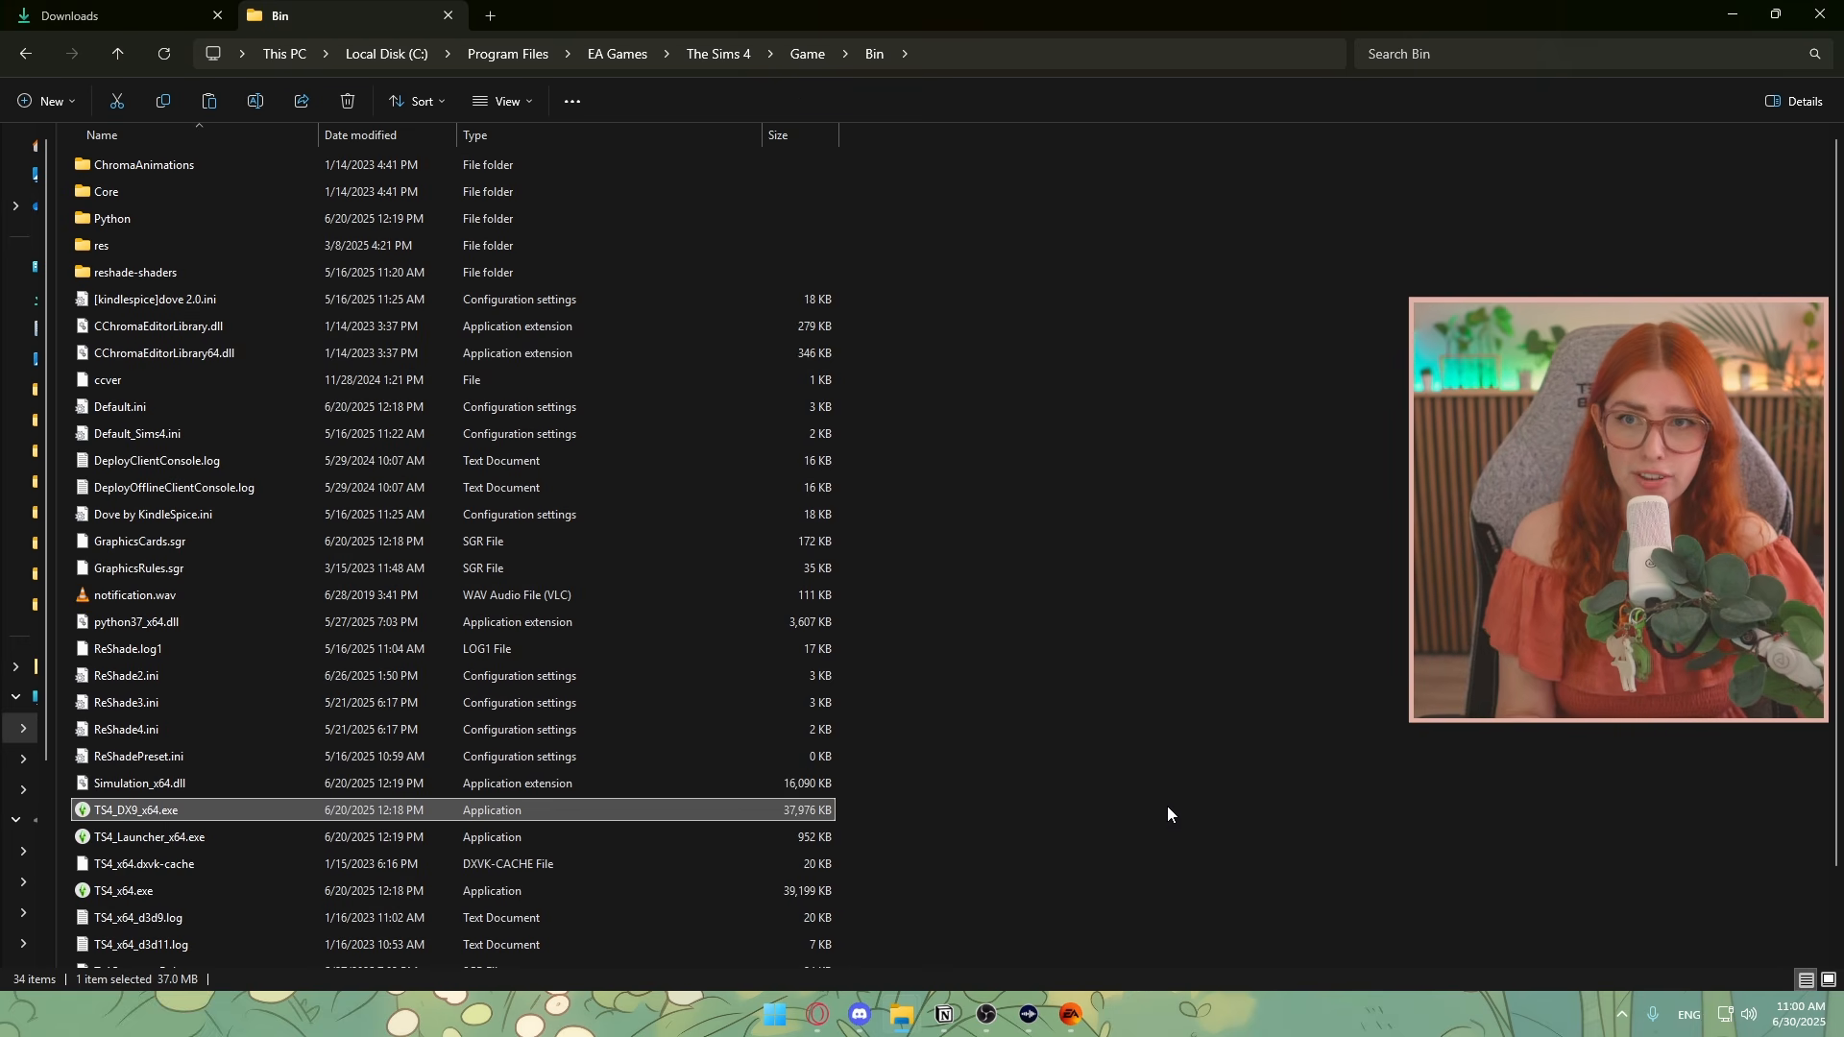
click(1071, 1014)
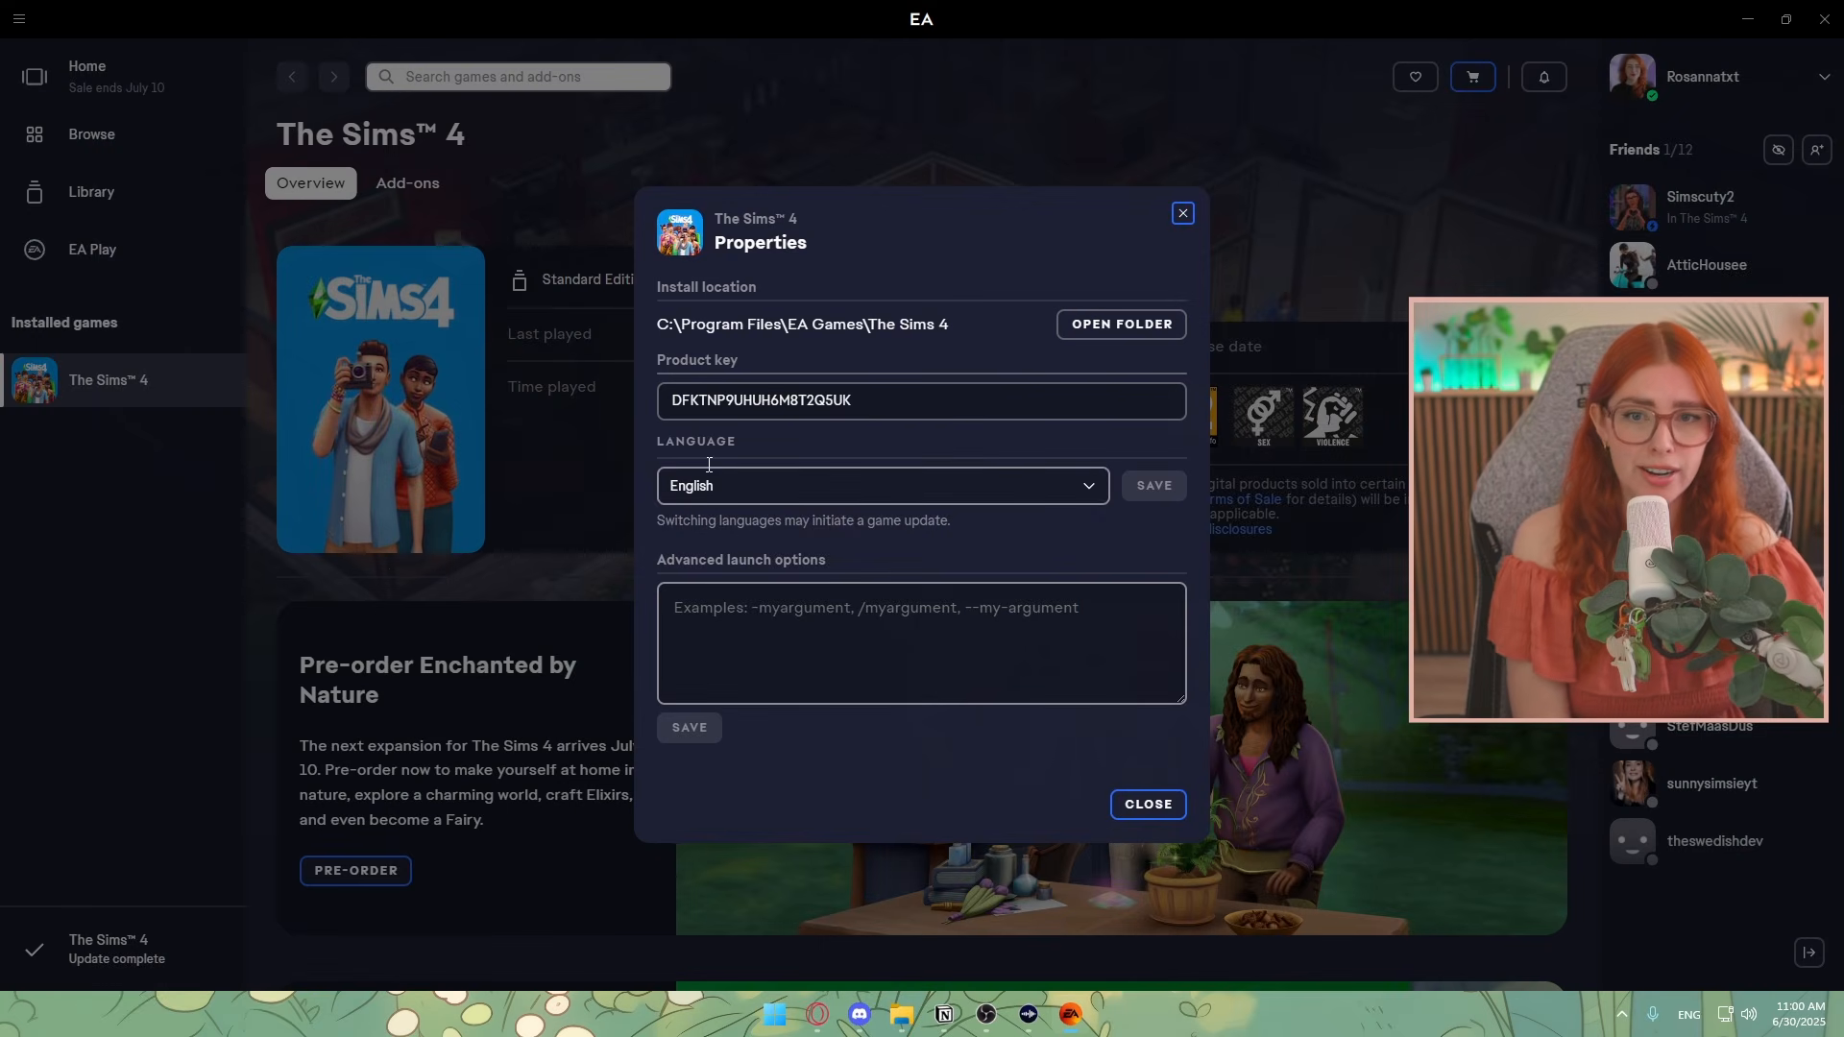
click(901, 1015)
key(ctrl+v)
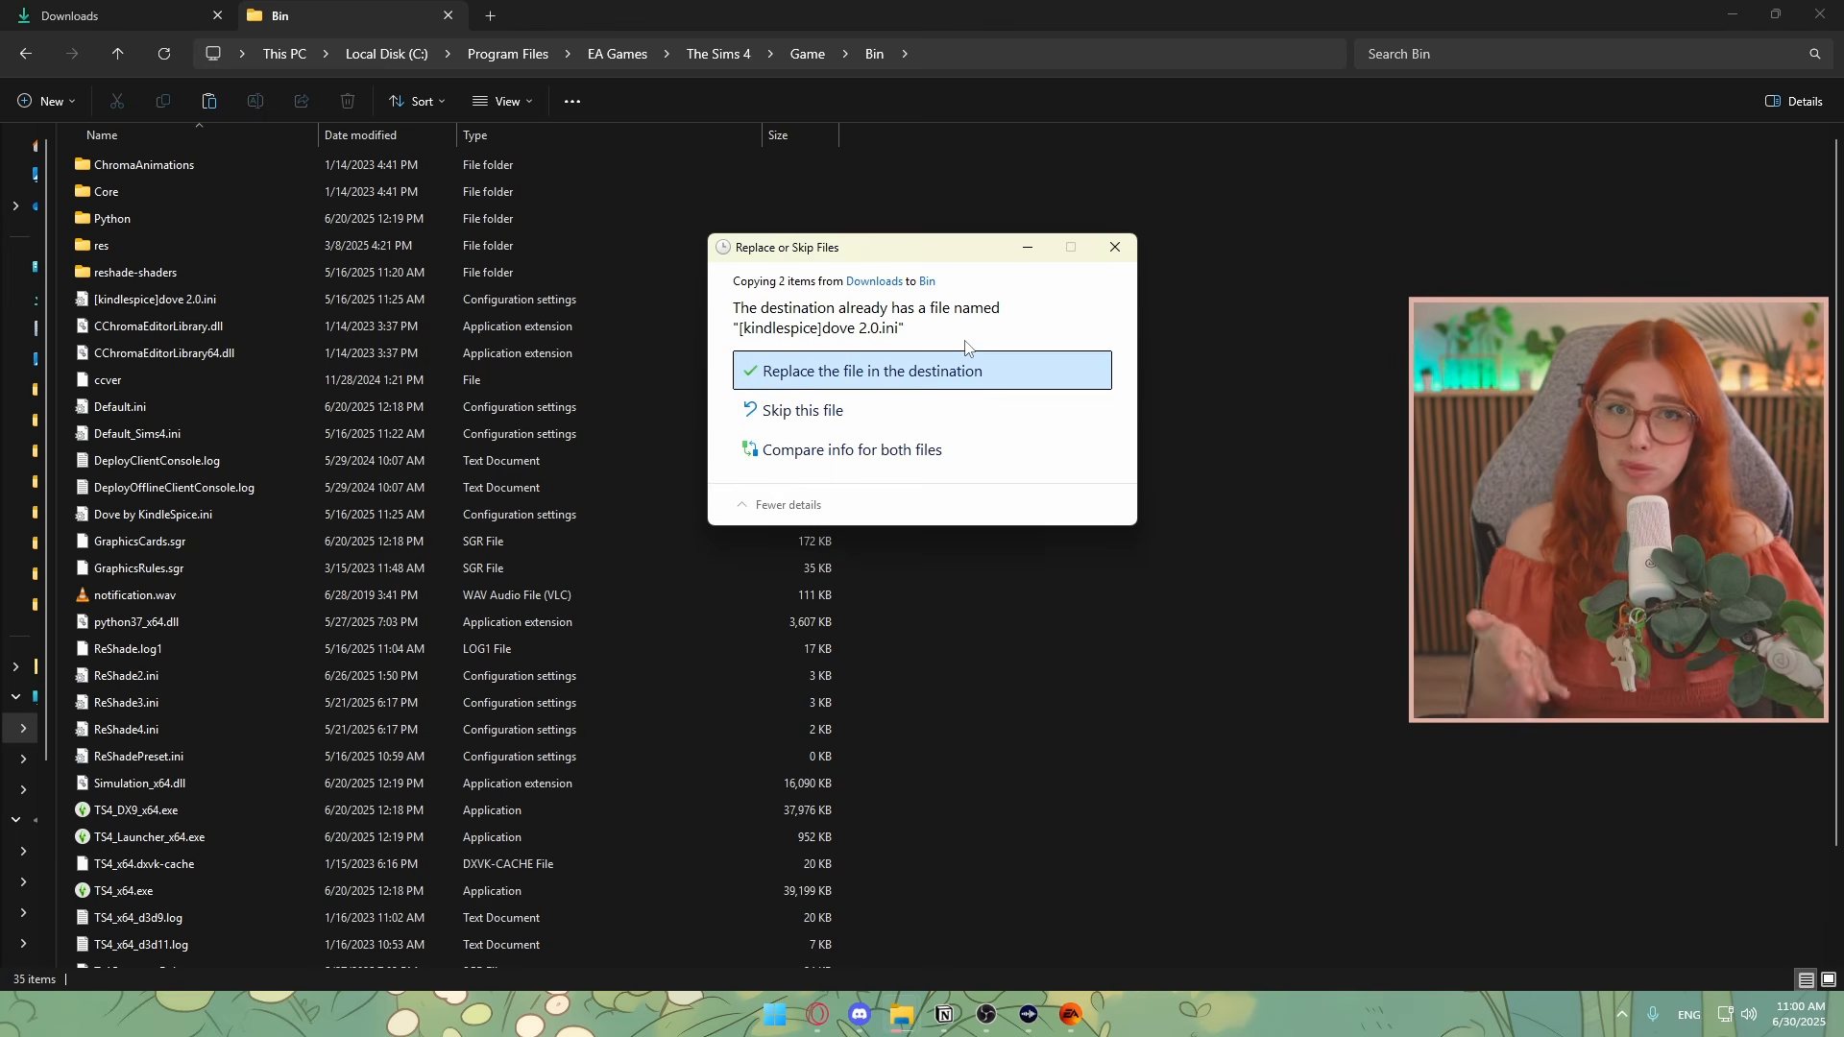
click(936, 382)
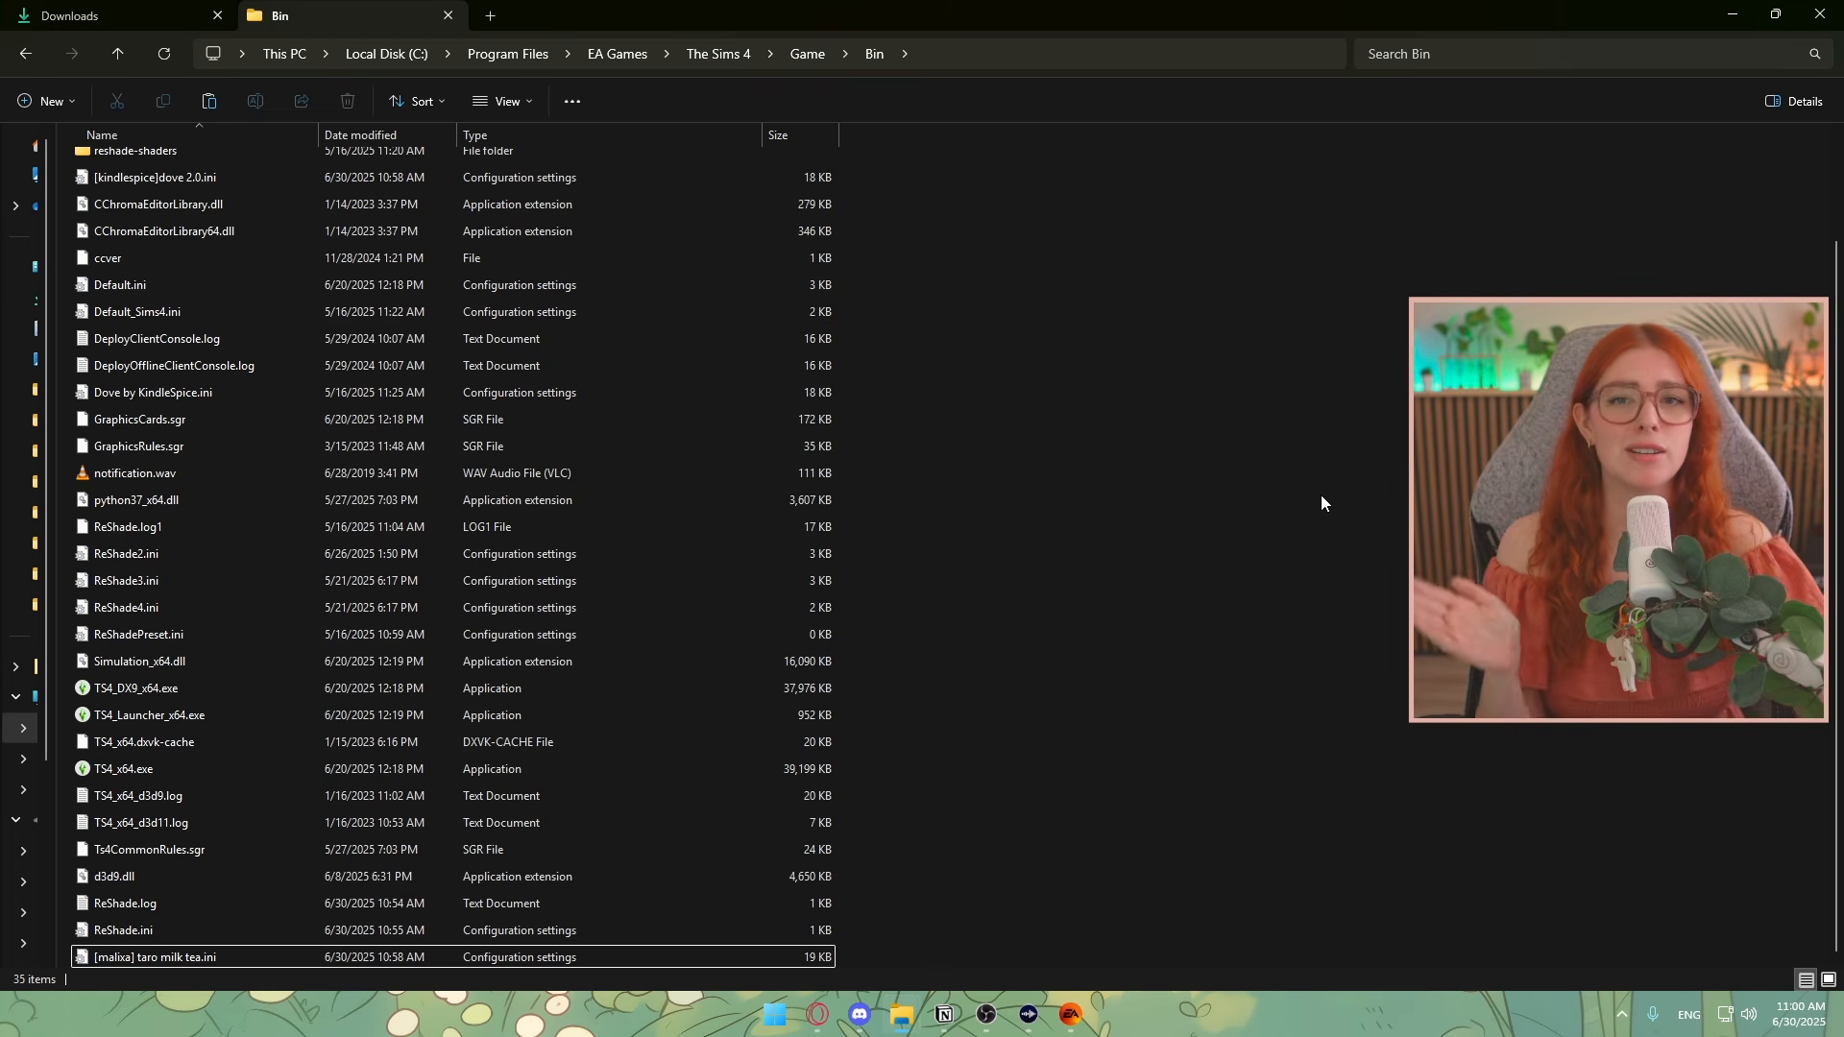
Check the Bin folder for the pasted dove 2.0 and taro milk tea preset files
scroll(1321, 491, up, 2)
click(216, 307)
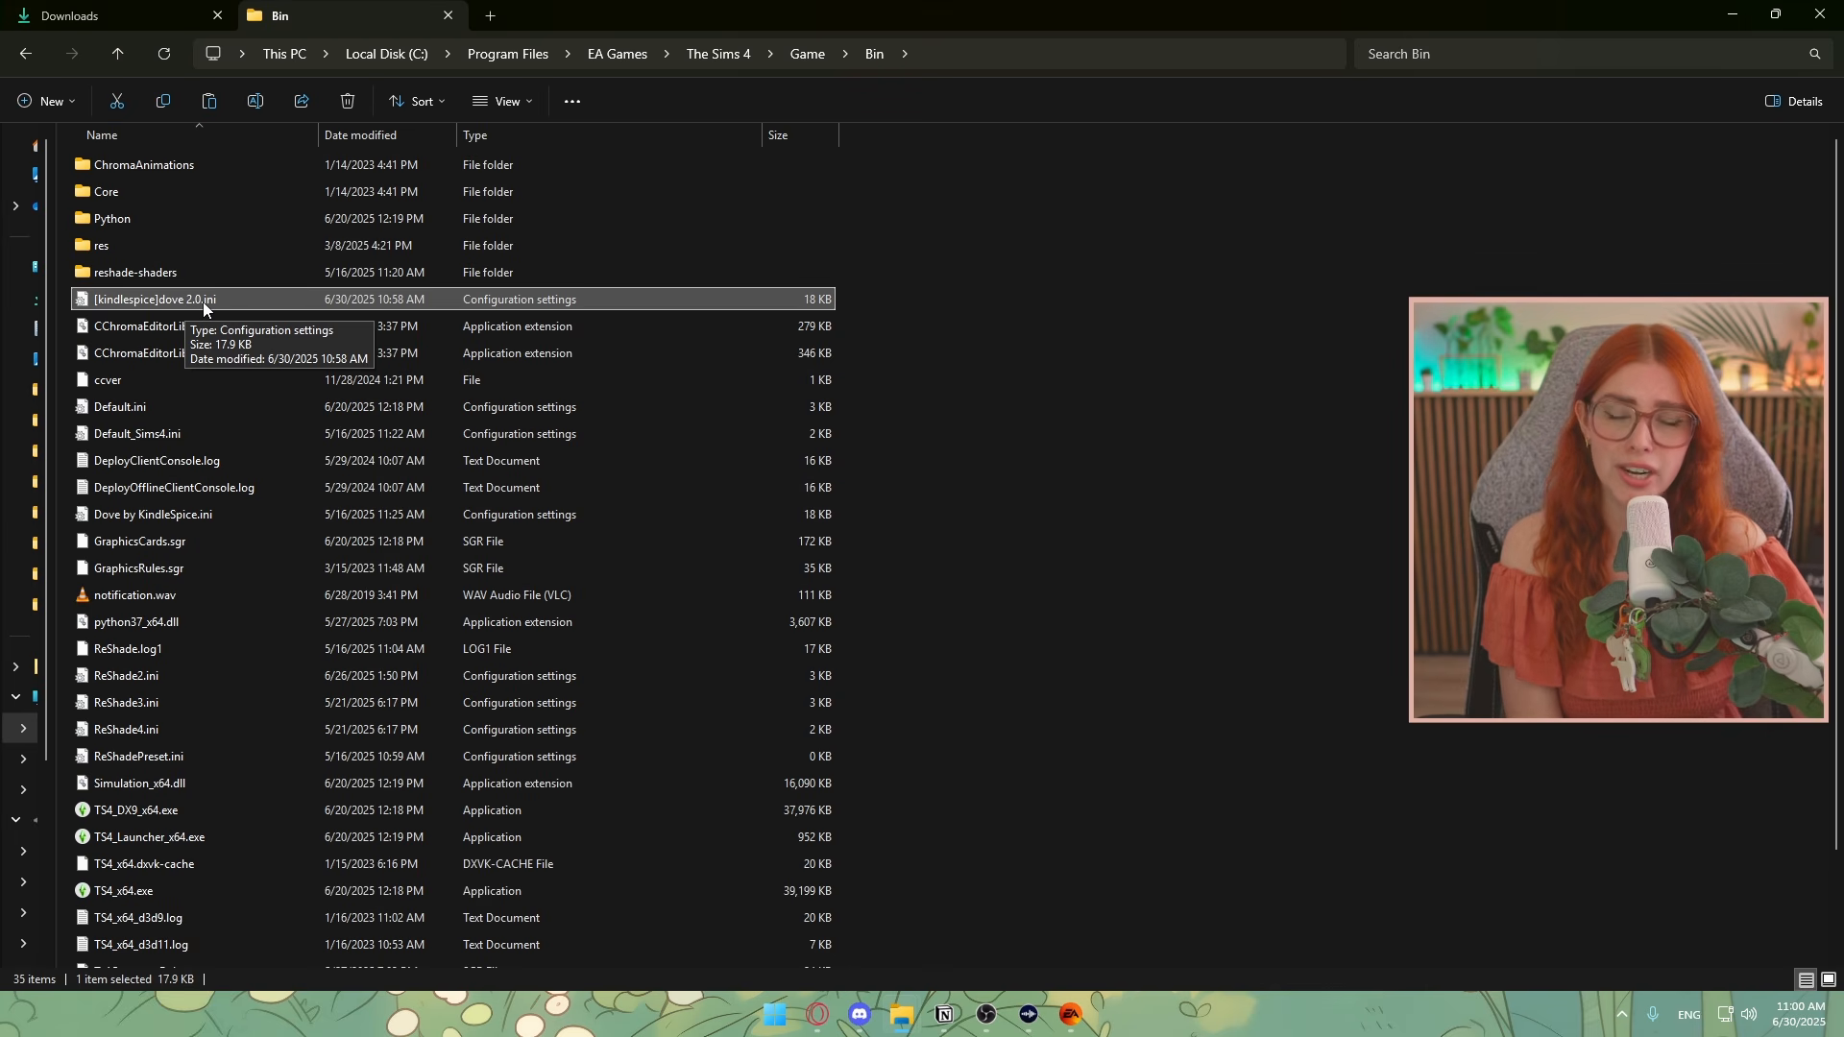
scroll(203, 301, down, 2)
click(201, 963)
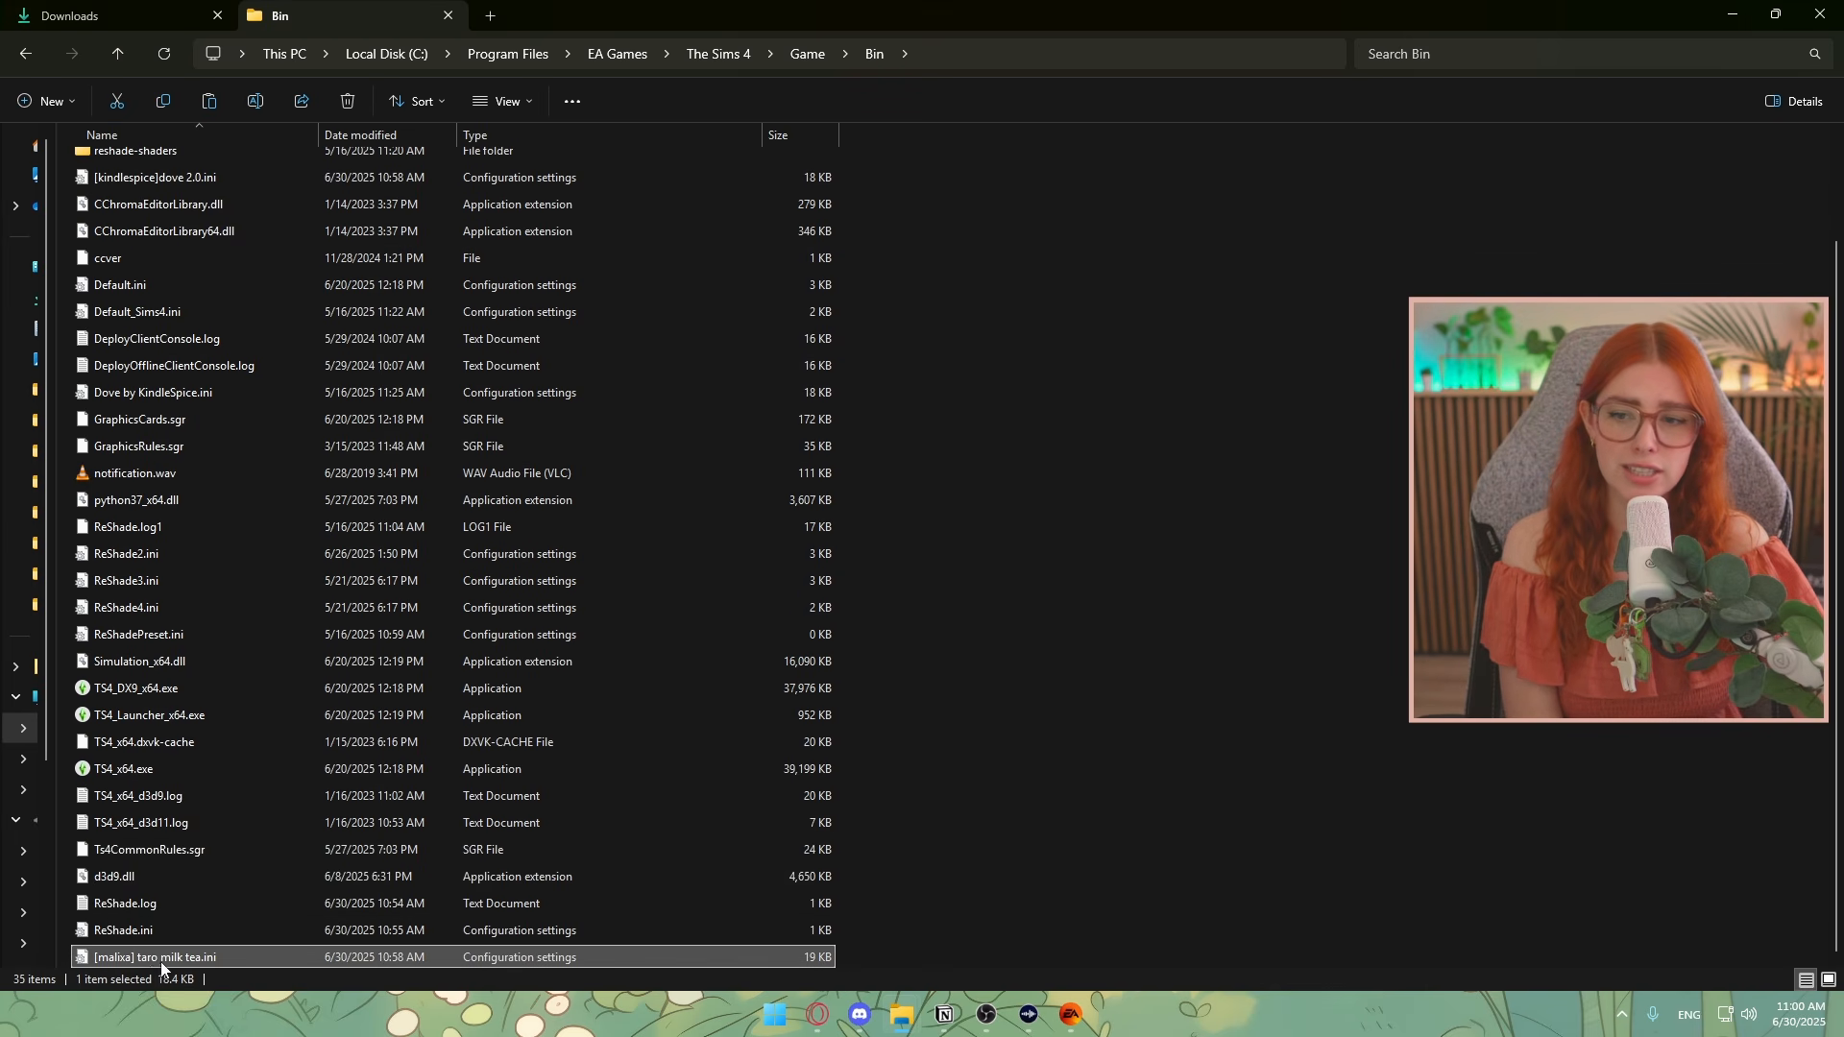
click(1135, 735)
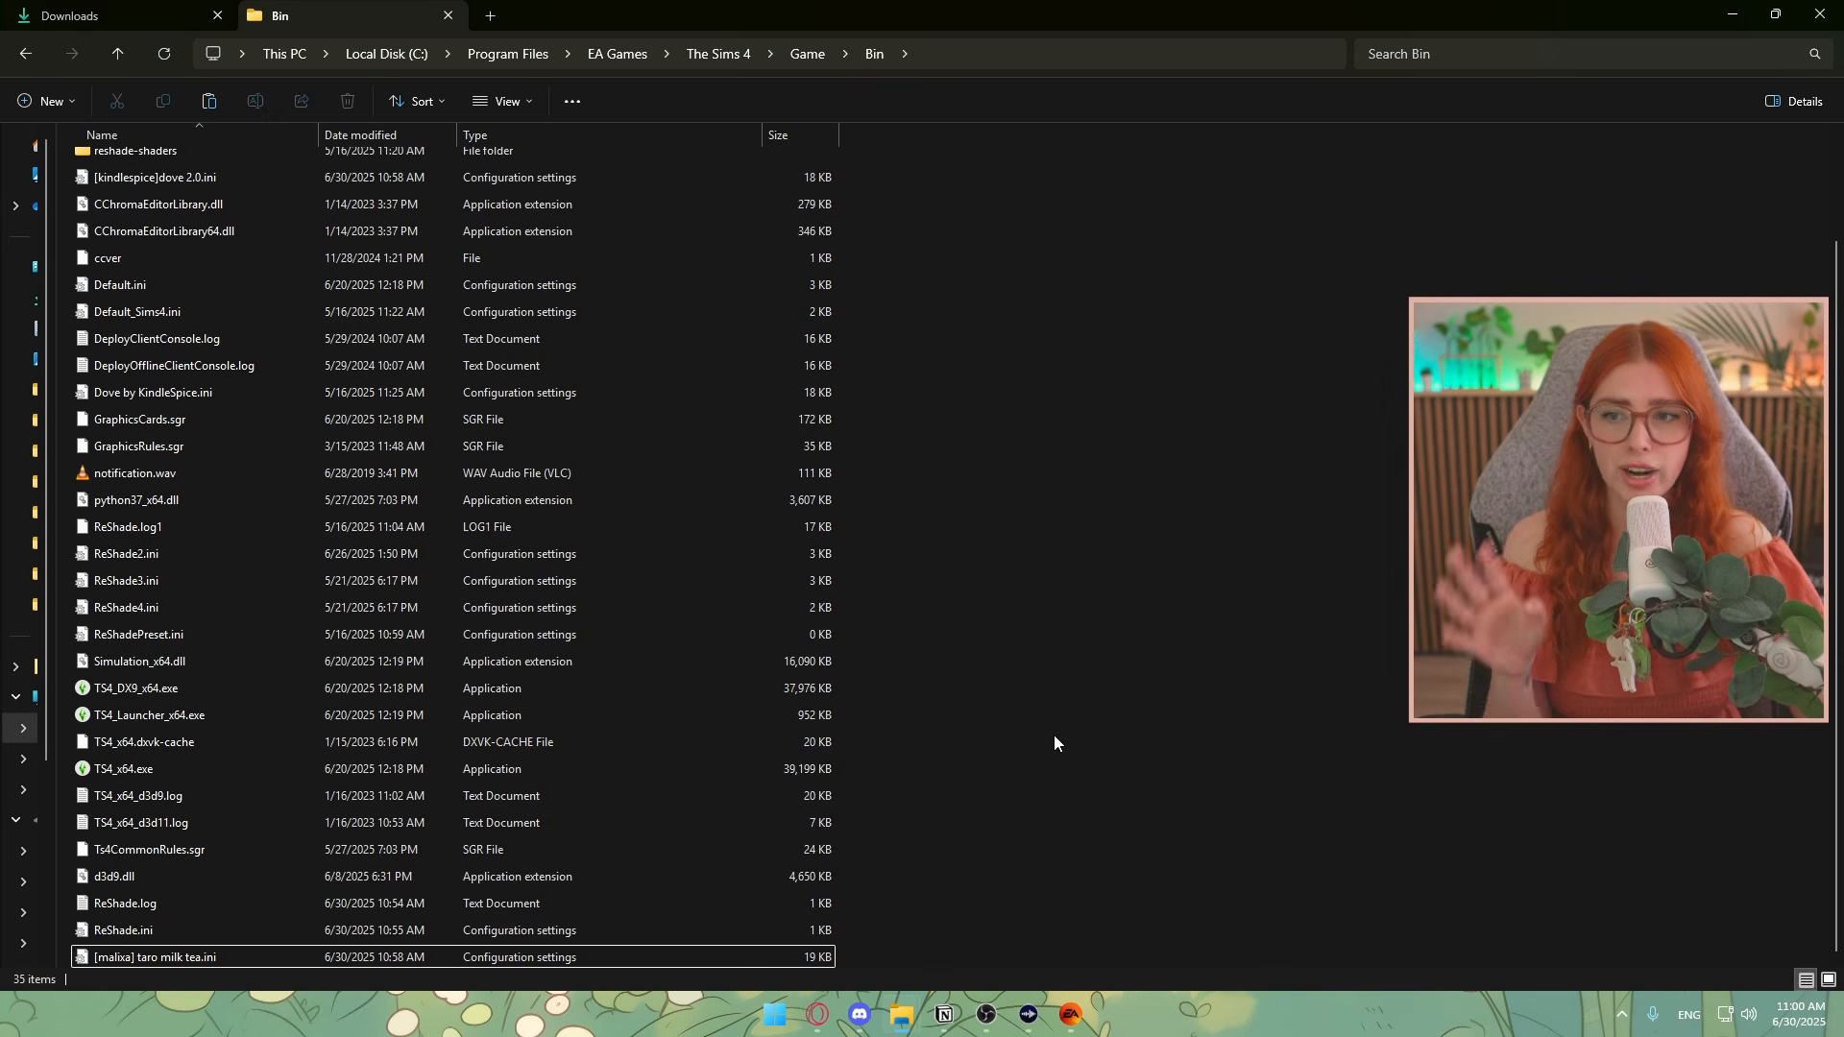
scroll(1054, 736, up, 2)
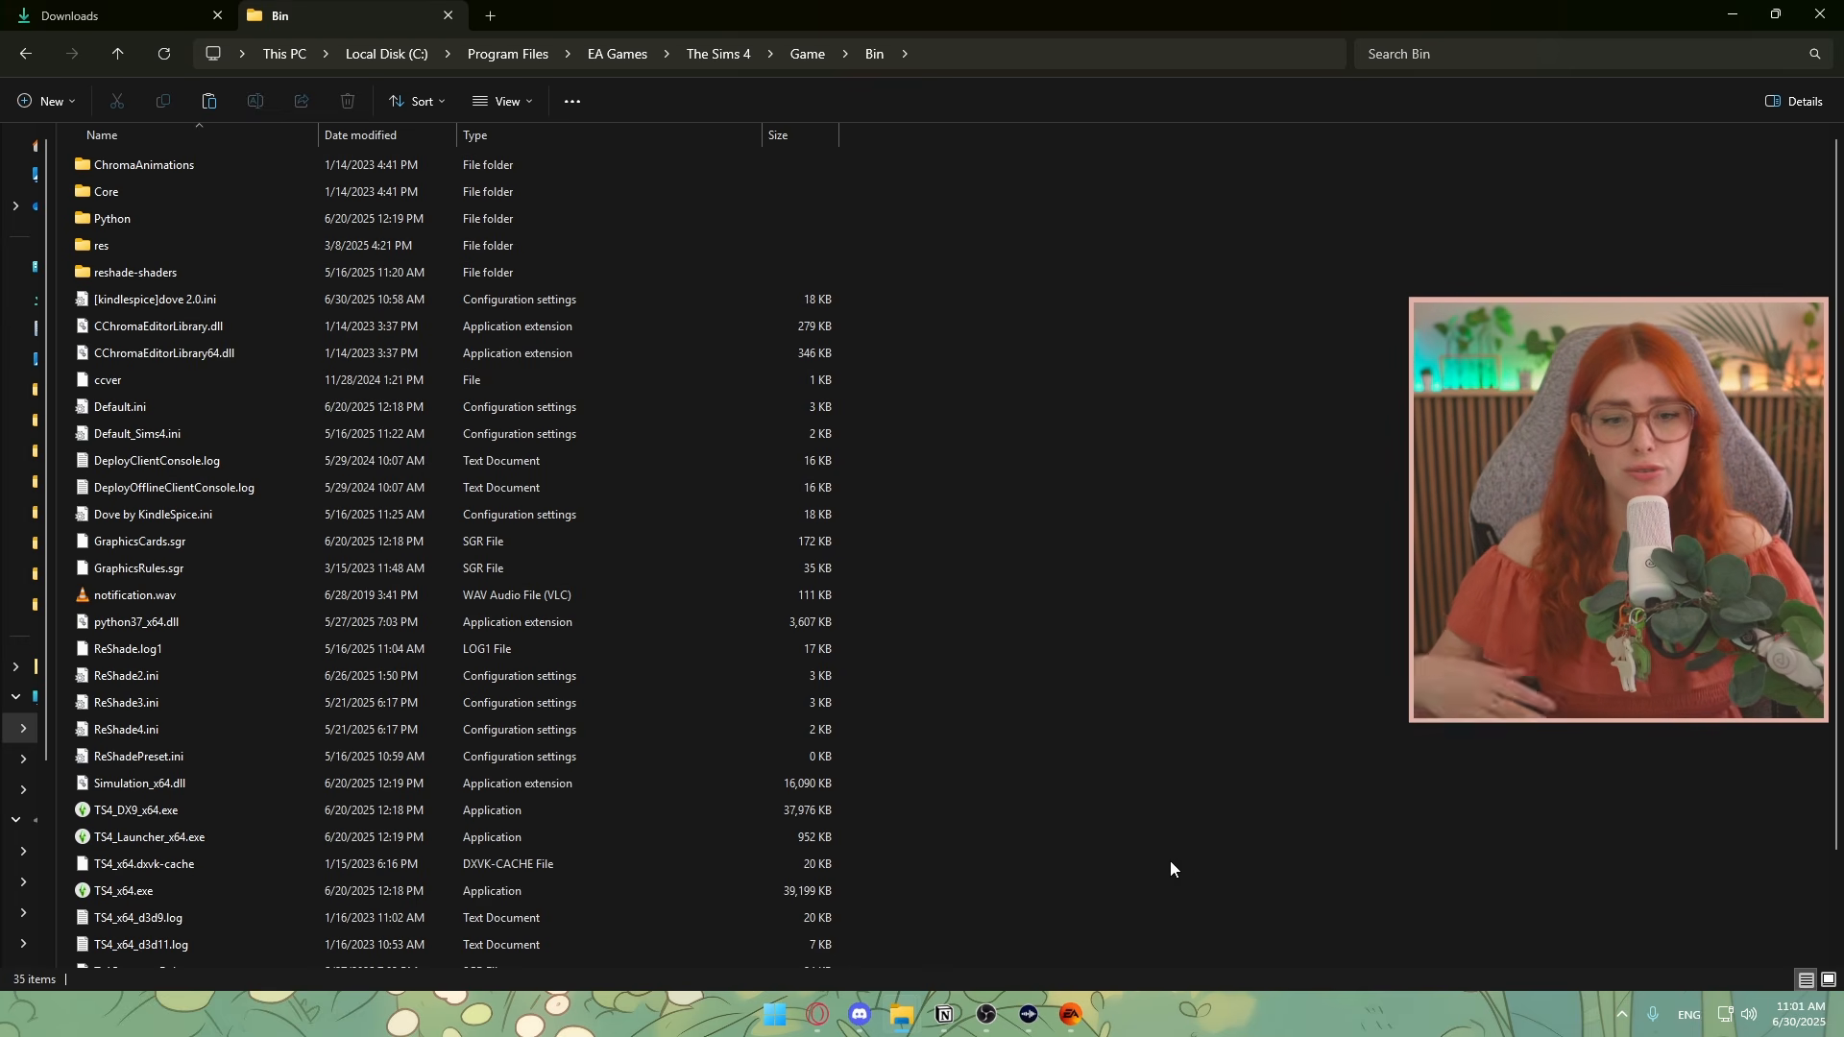
Close the game's properties in the EA app, launch The Sims 4 and open the ReShade overlay at the main menu
click(1071, 1014)
click(1182, 206)
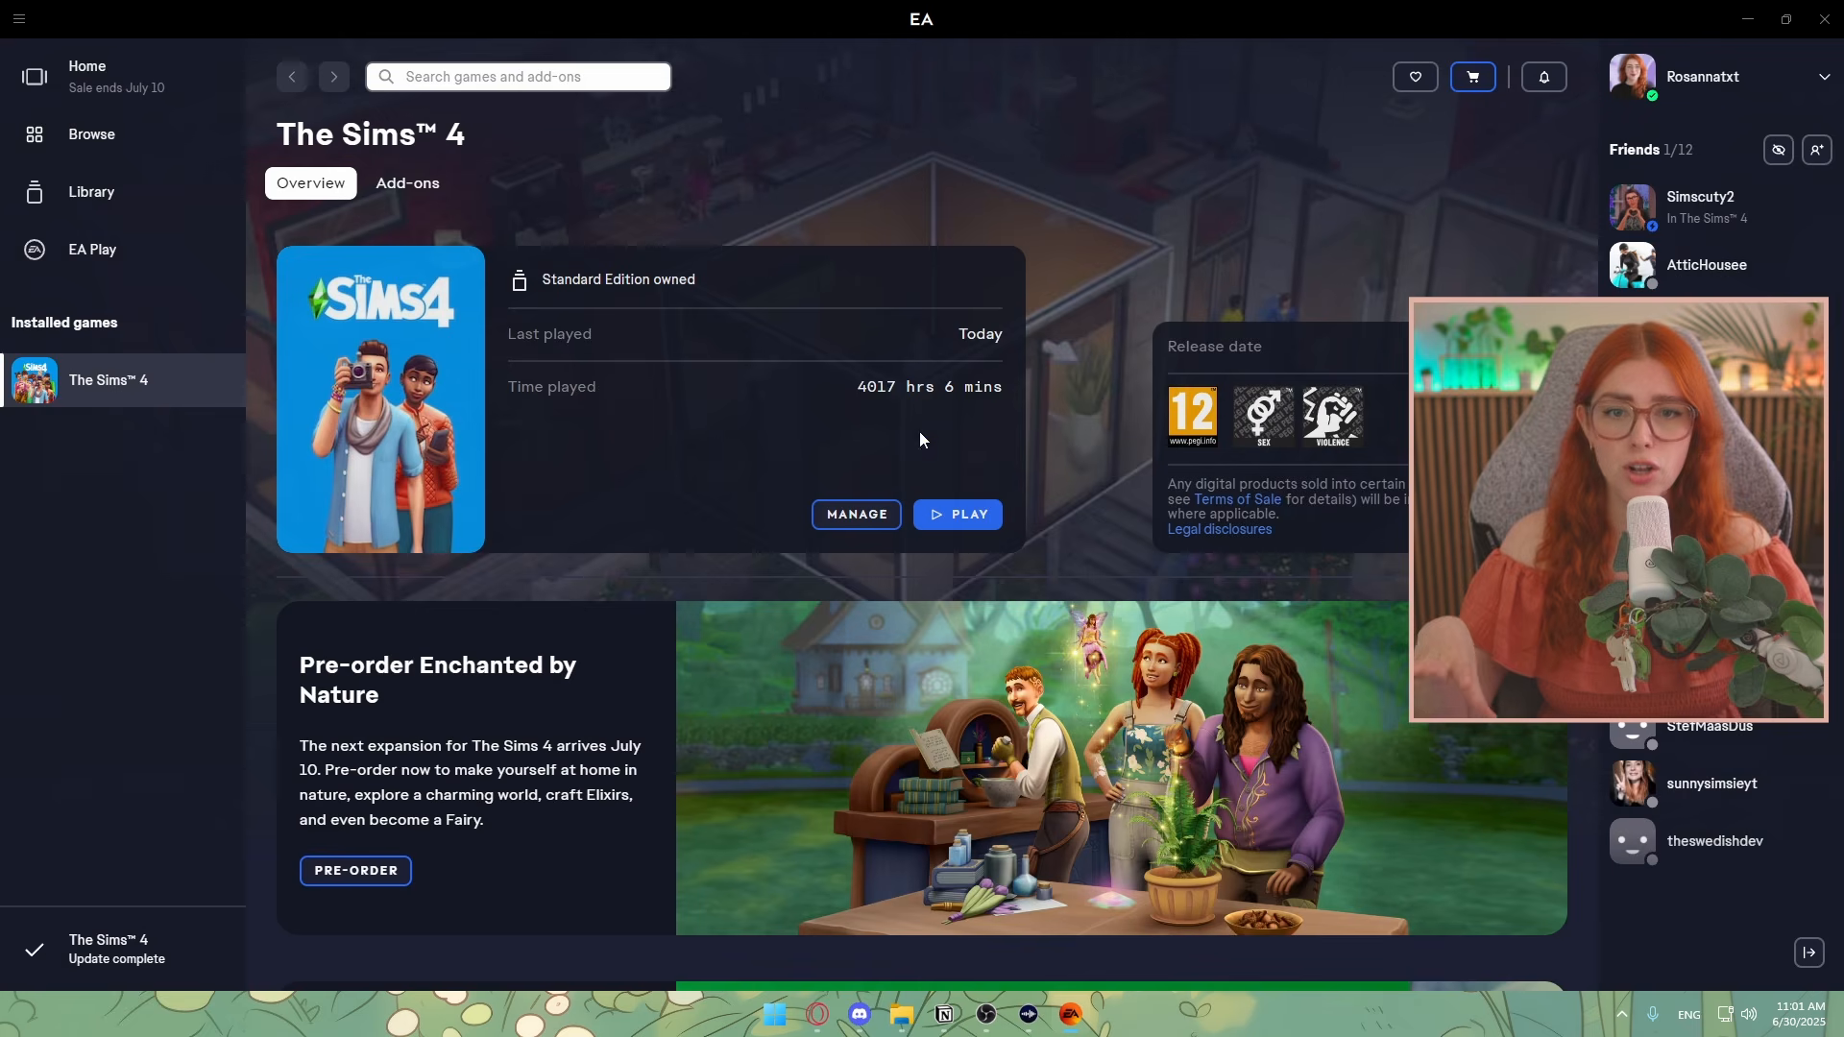
click(939, 516)
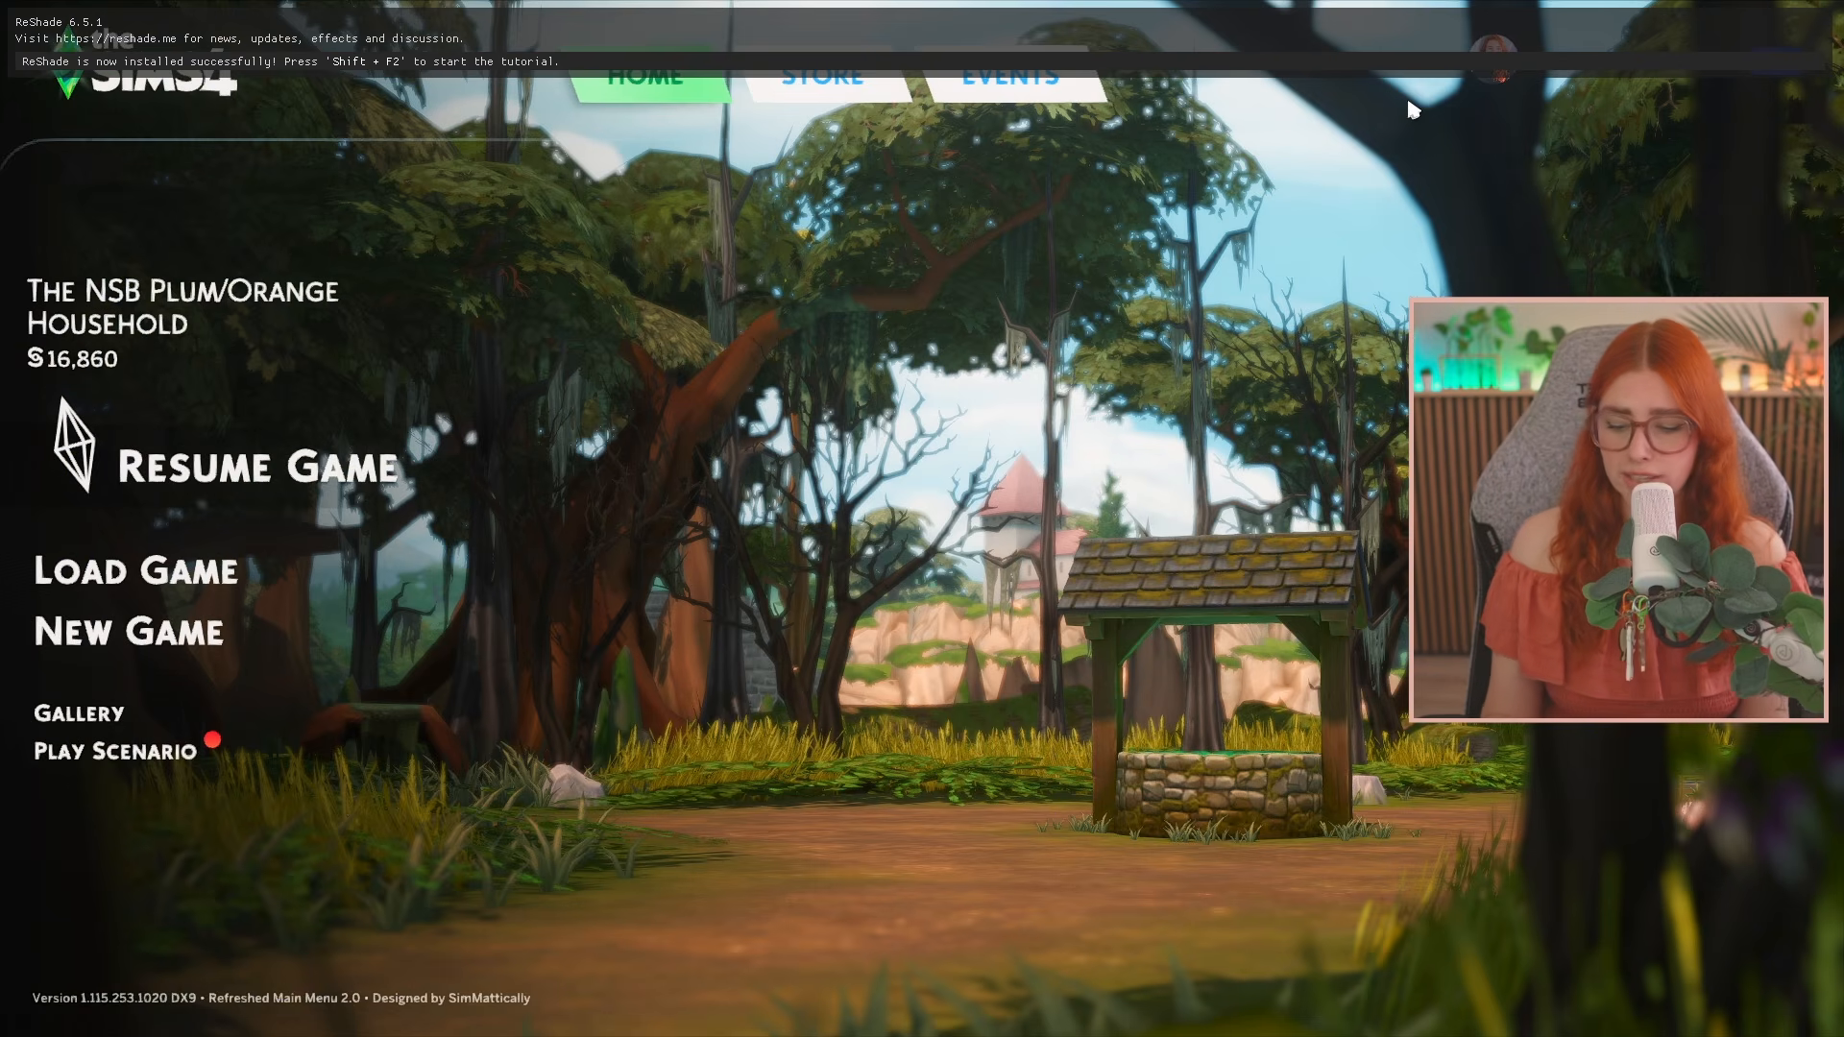
key(shift+F2)
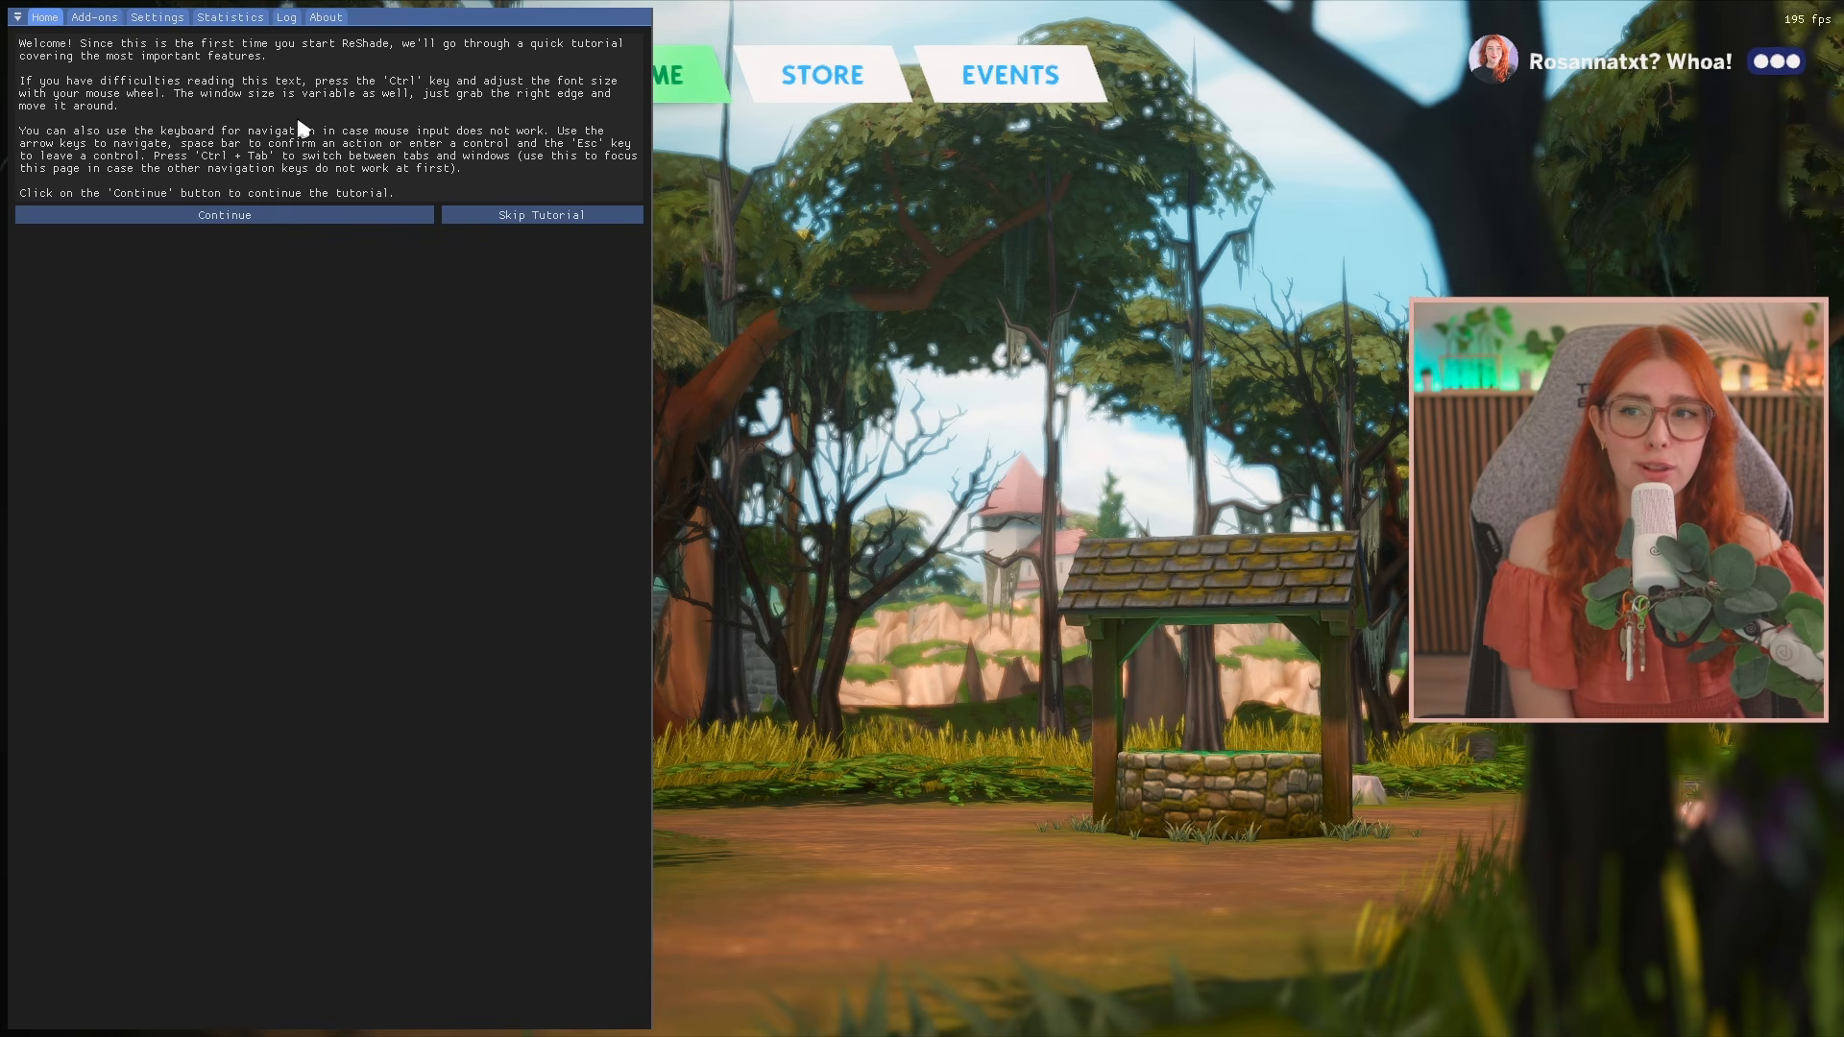
Continue the ReShade tutorial to the preset selection and add a new preset named "Default Sims 4"
click(306, 217)
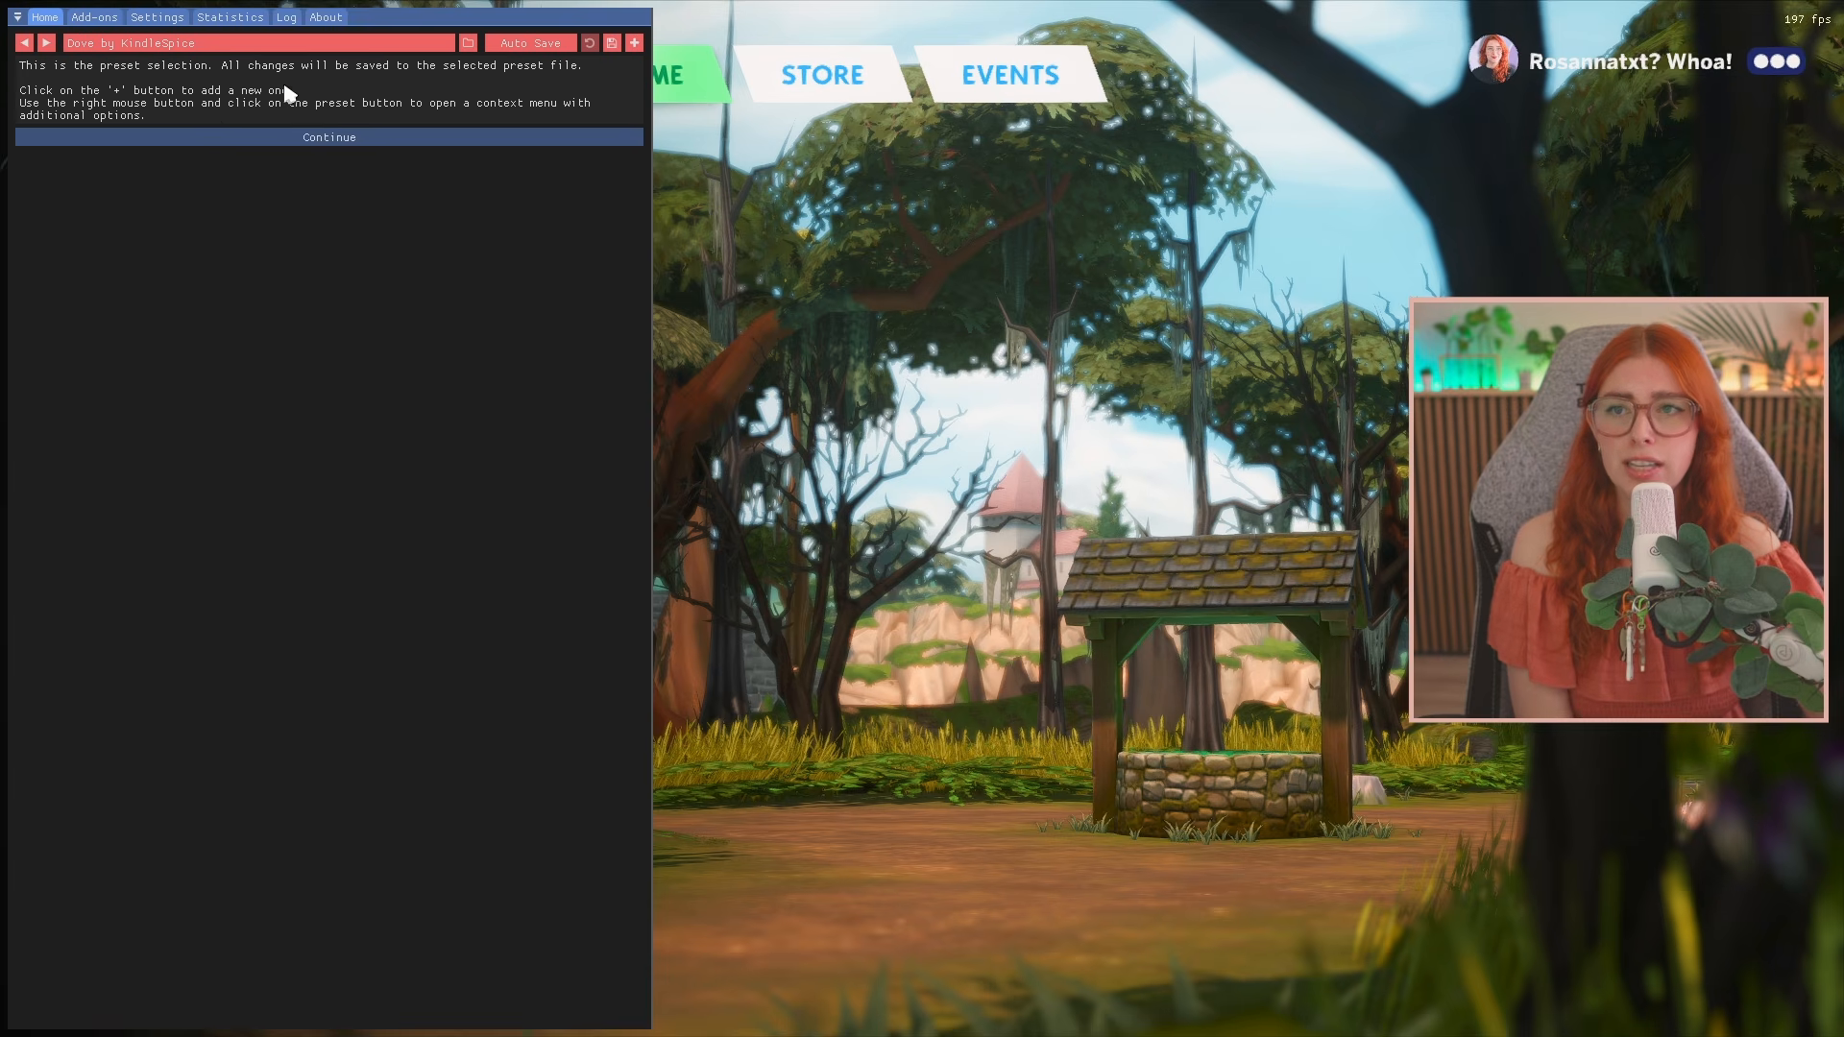
click(637, 47)
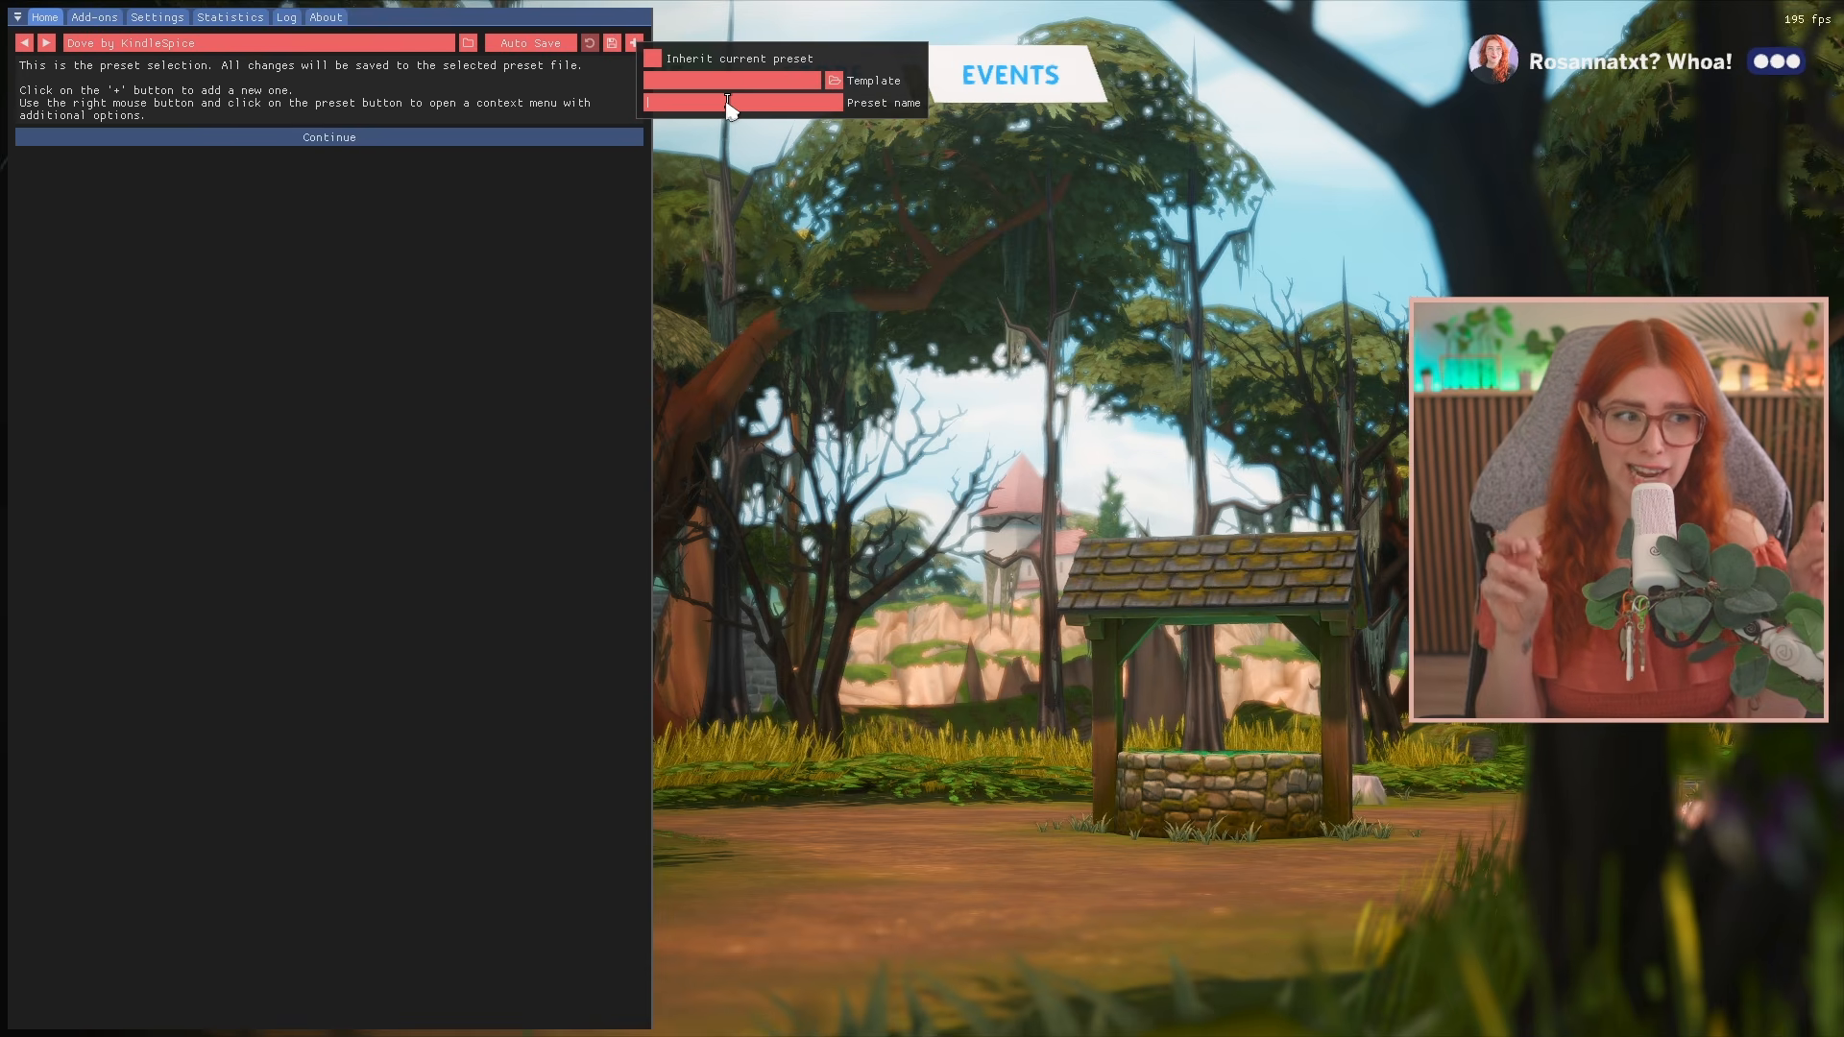
text(Defa)
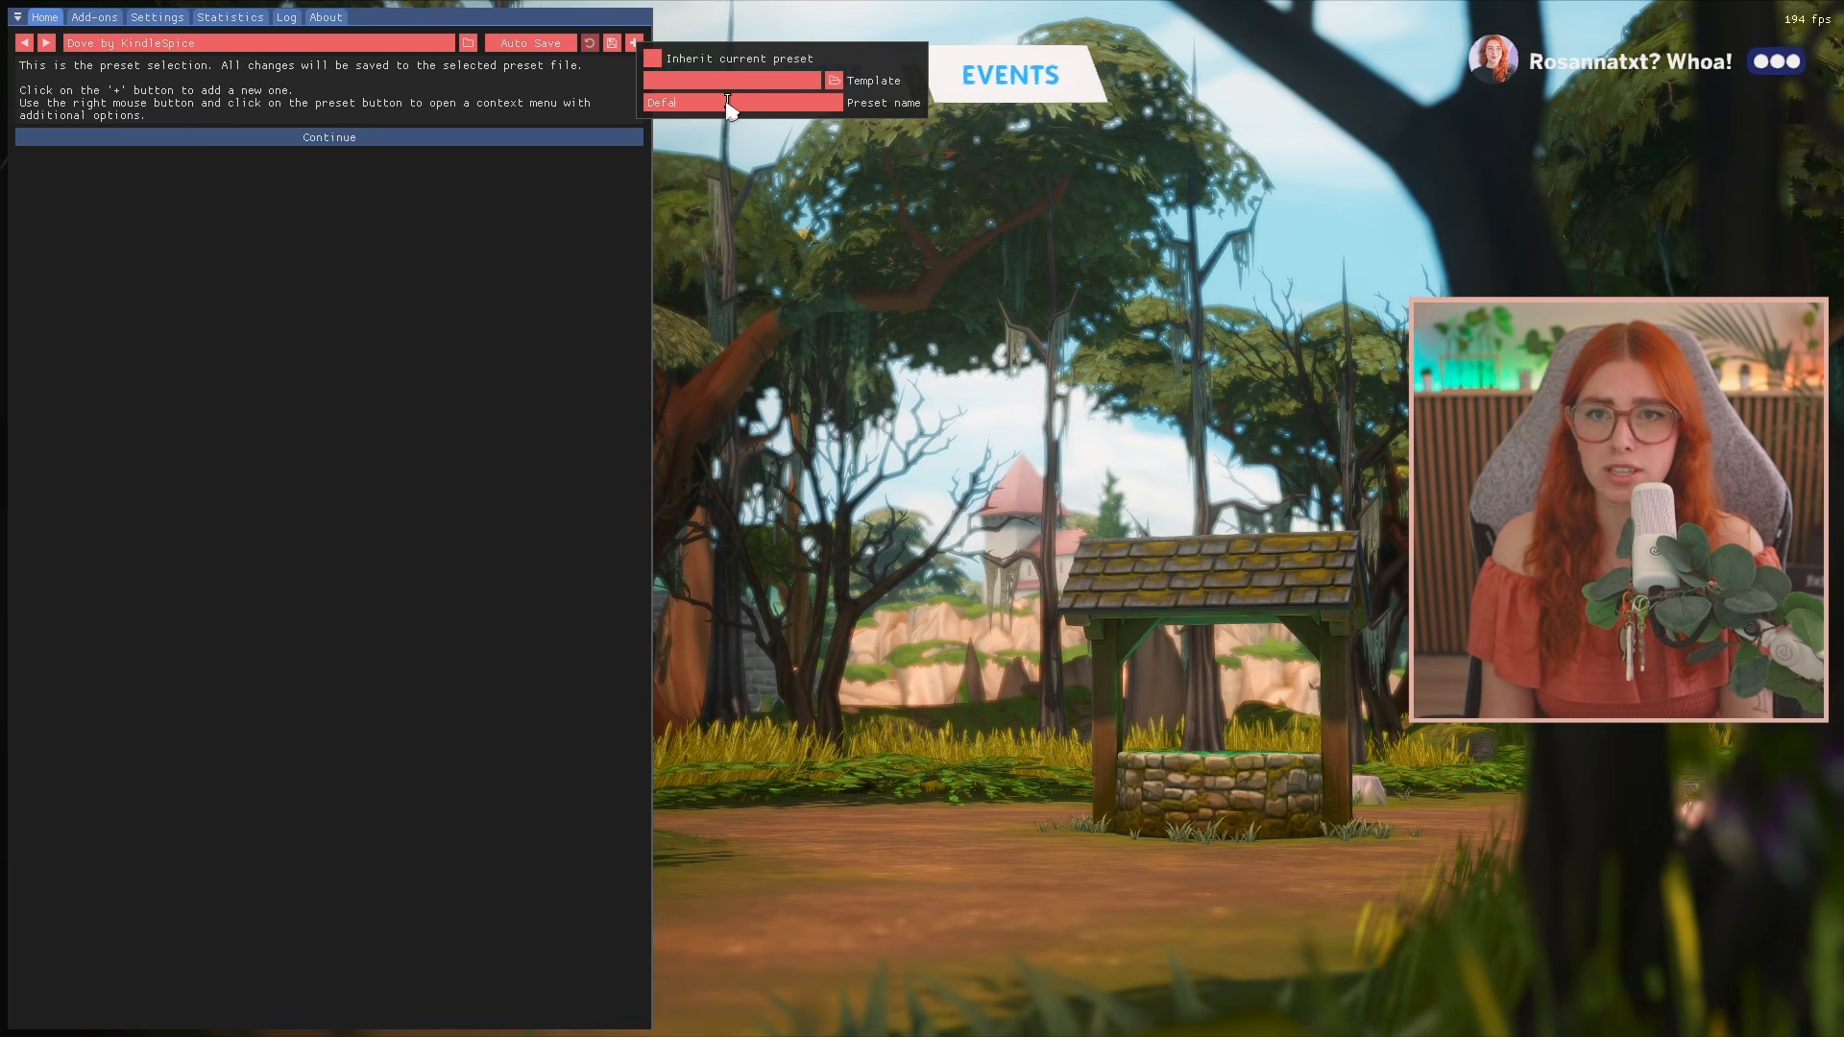
text(ult Simmed)
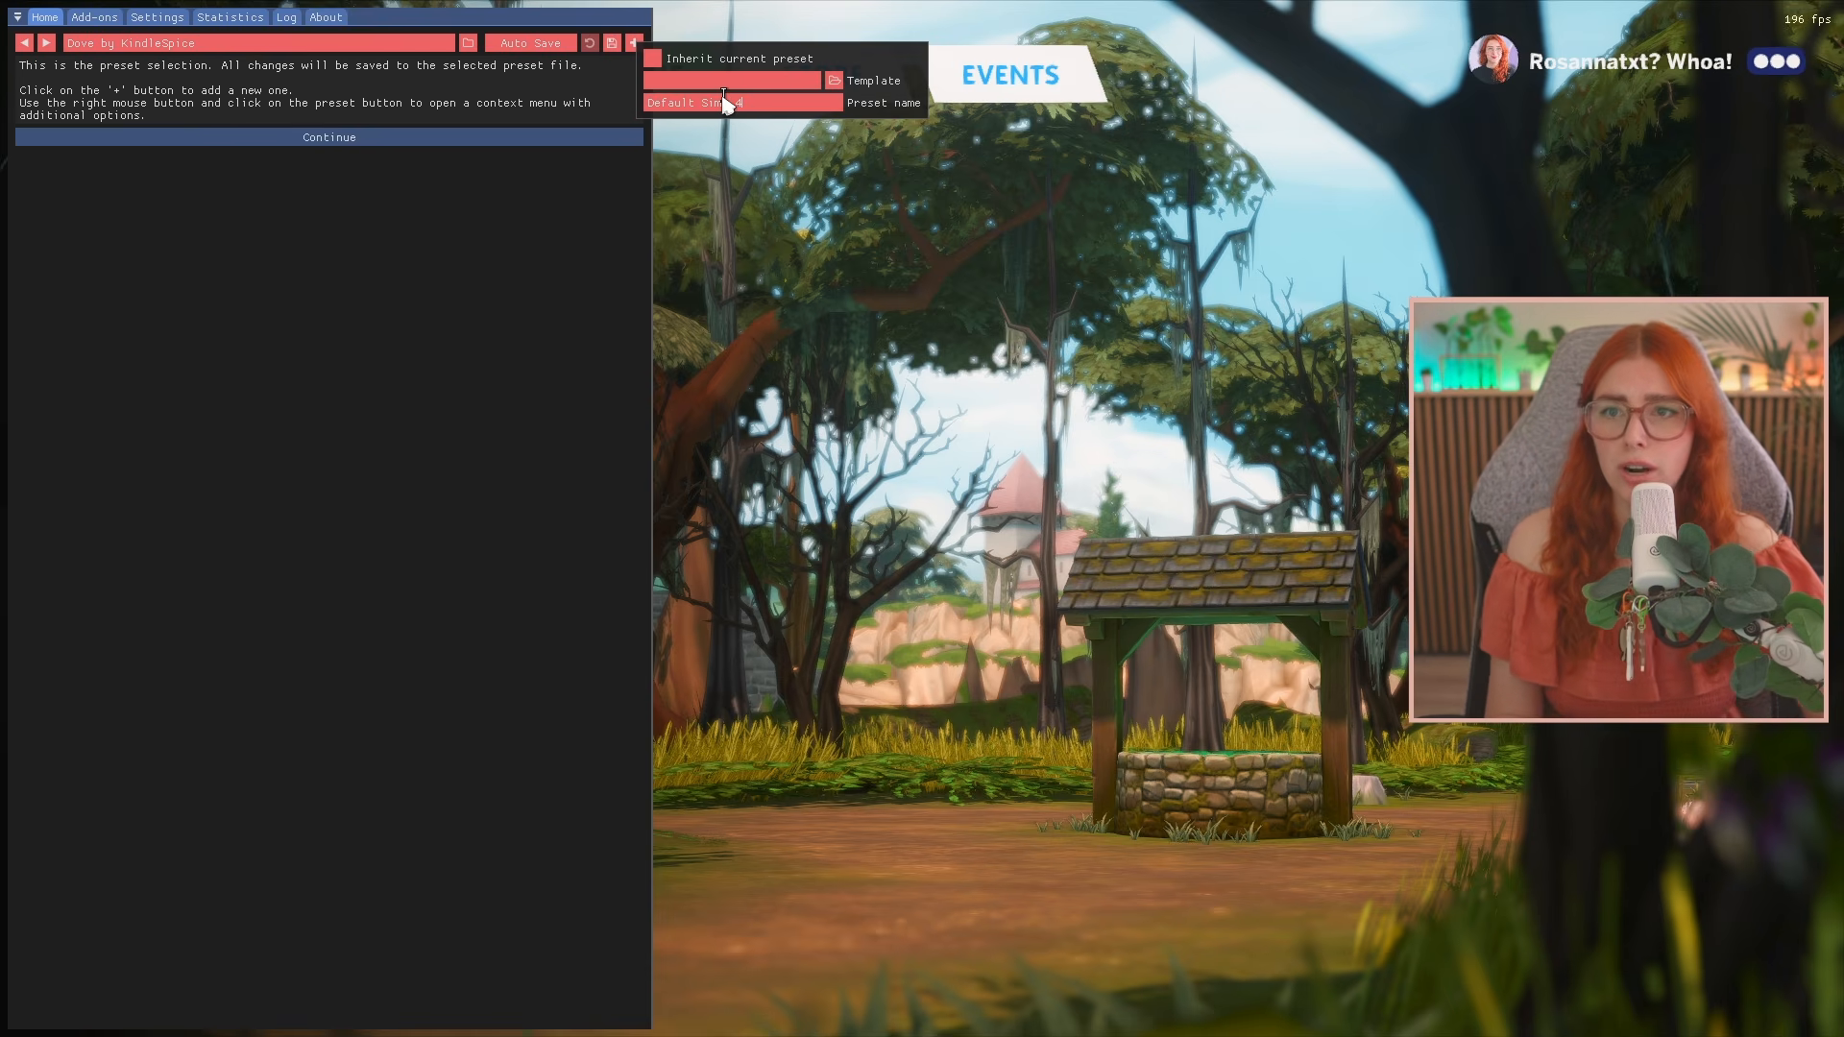
key(Return)
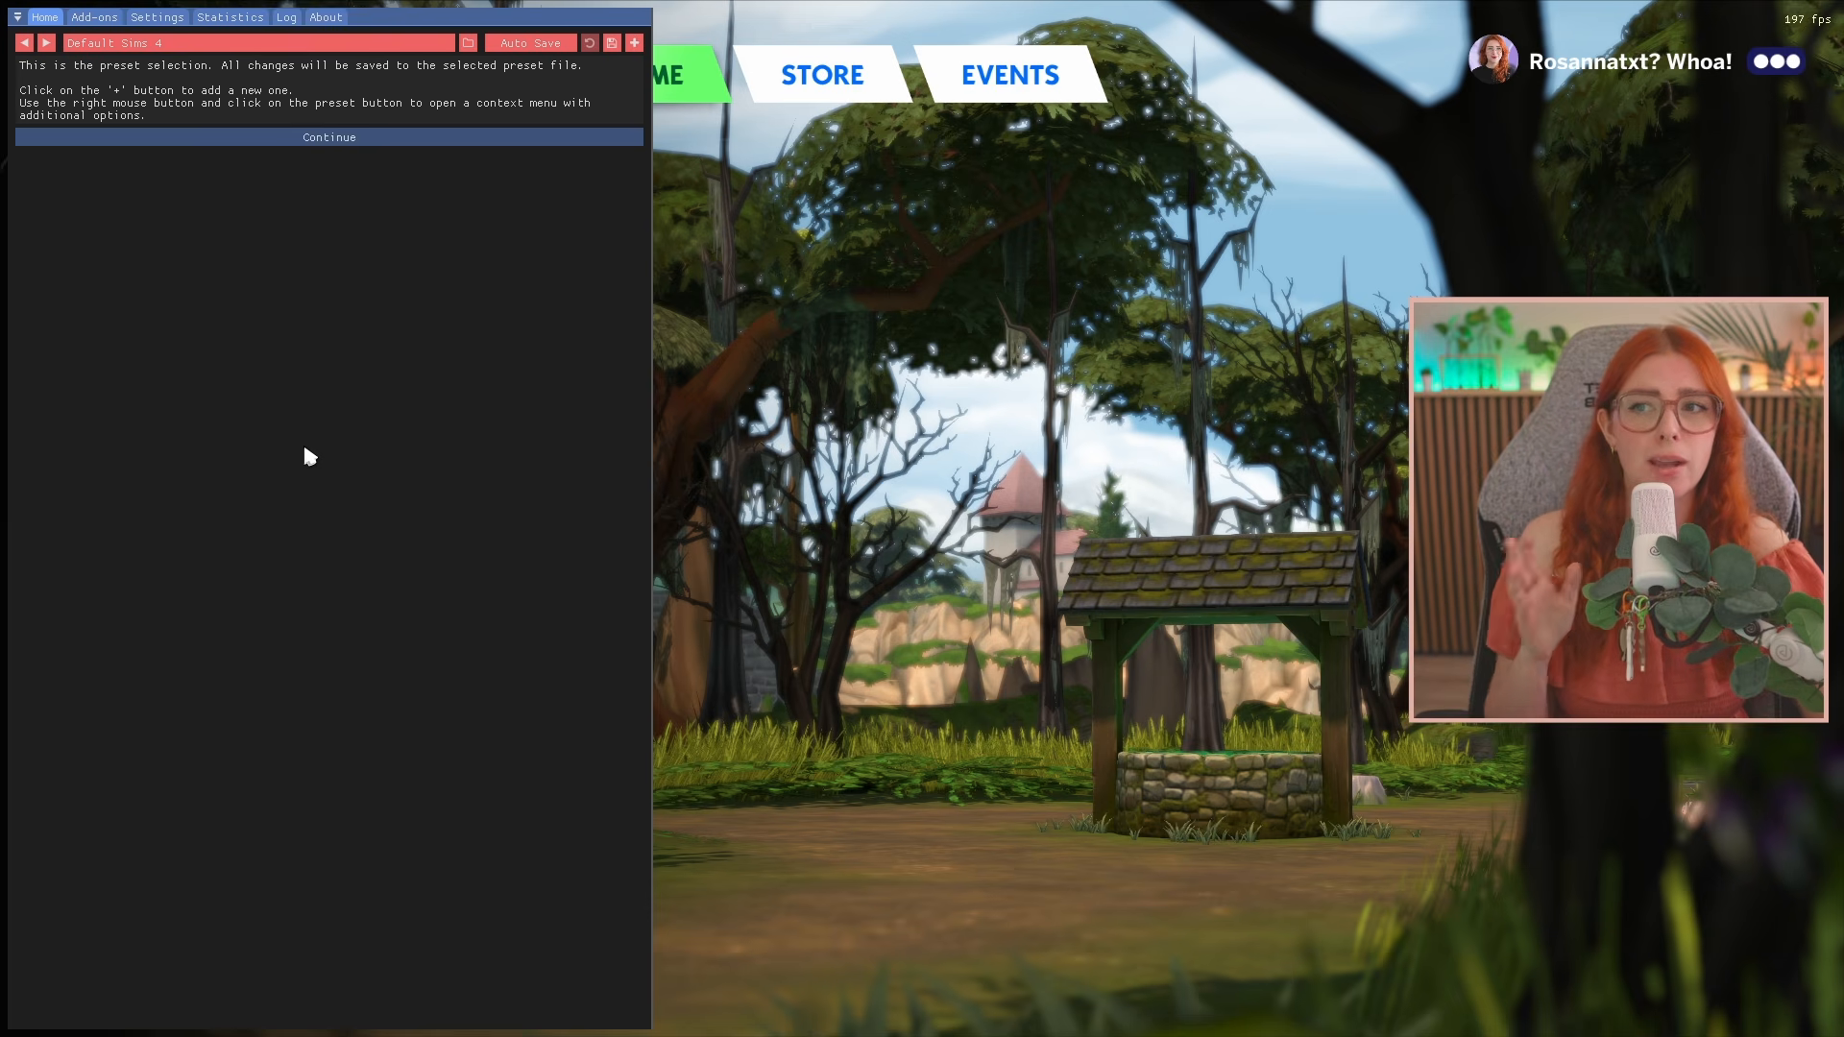
Go through the tutorial's effects list and variables sections and finish the ReShade tutorial
click(372, 137)
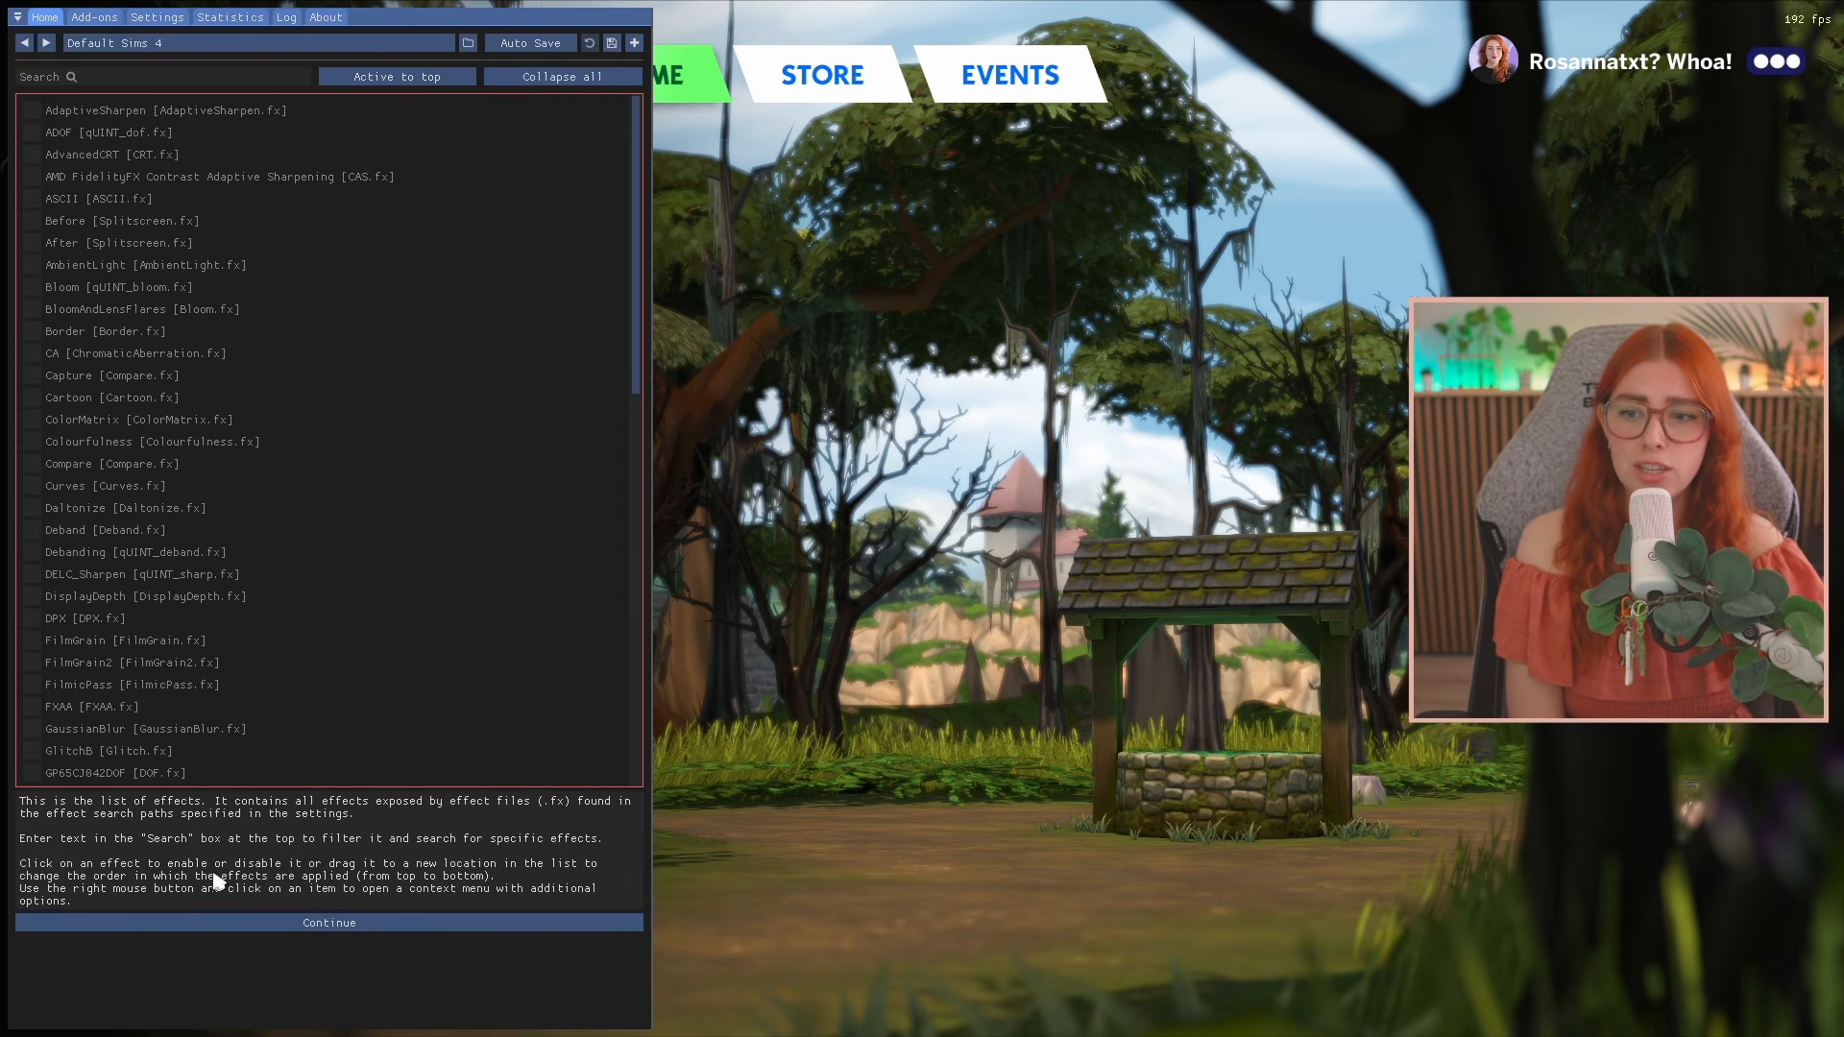
scroll(216, 588, down, 10)
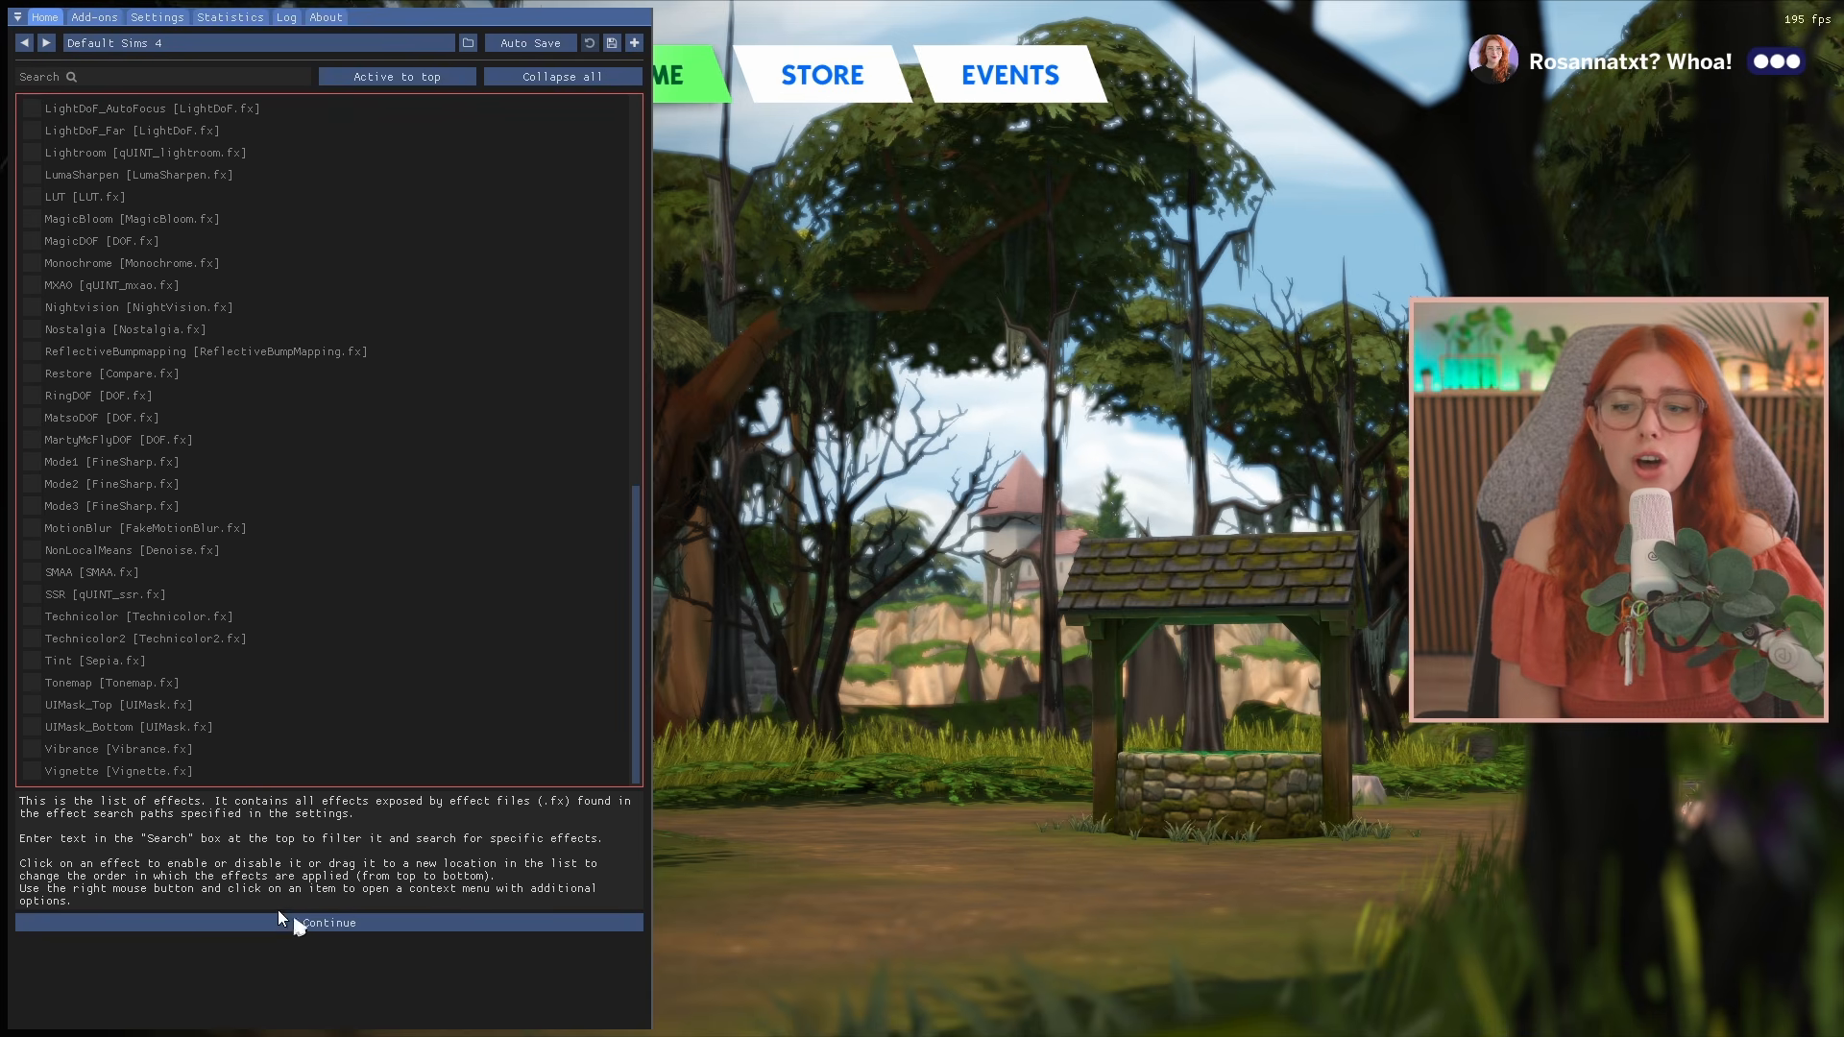
click(329, 924)
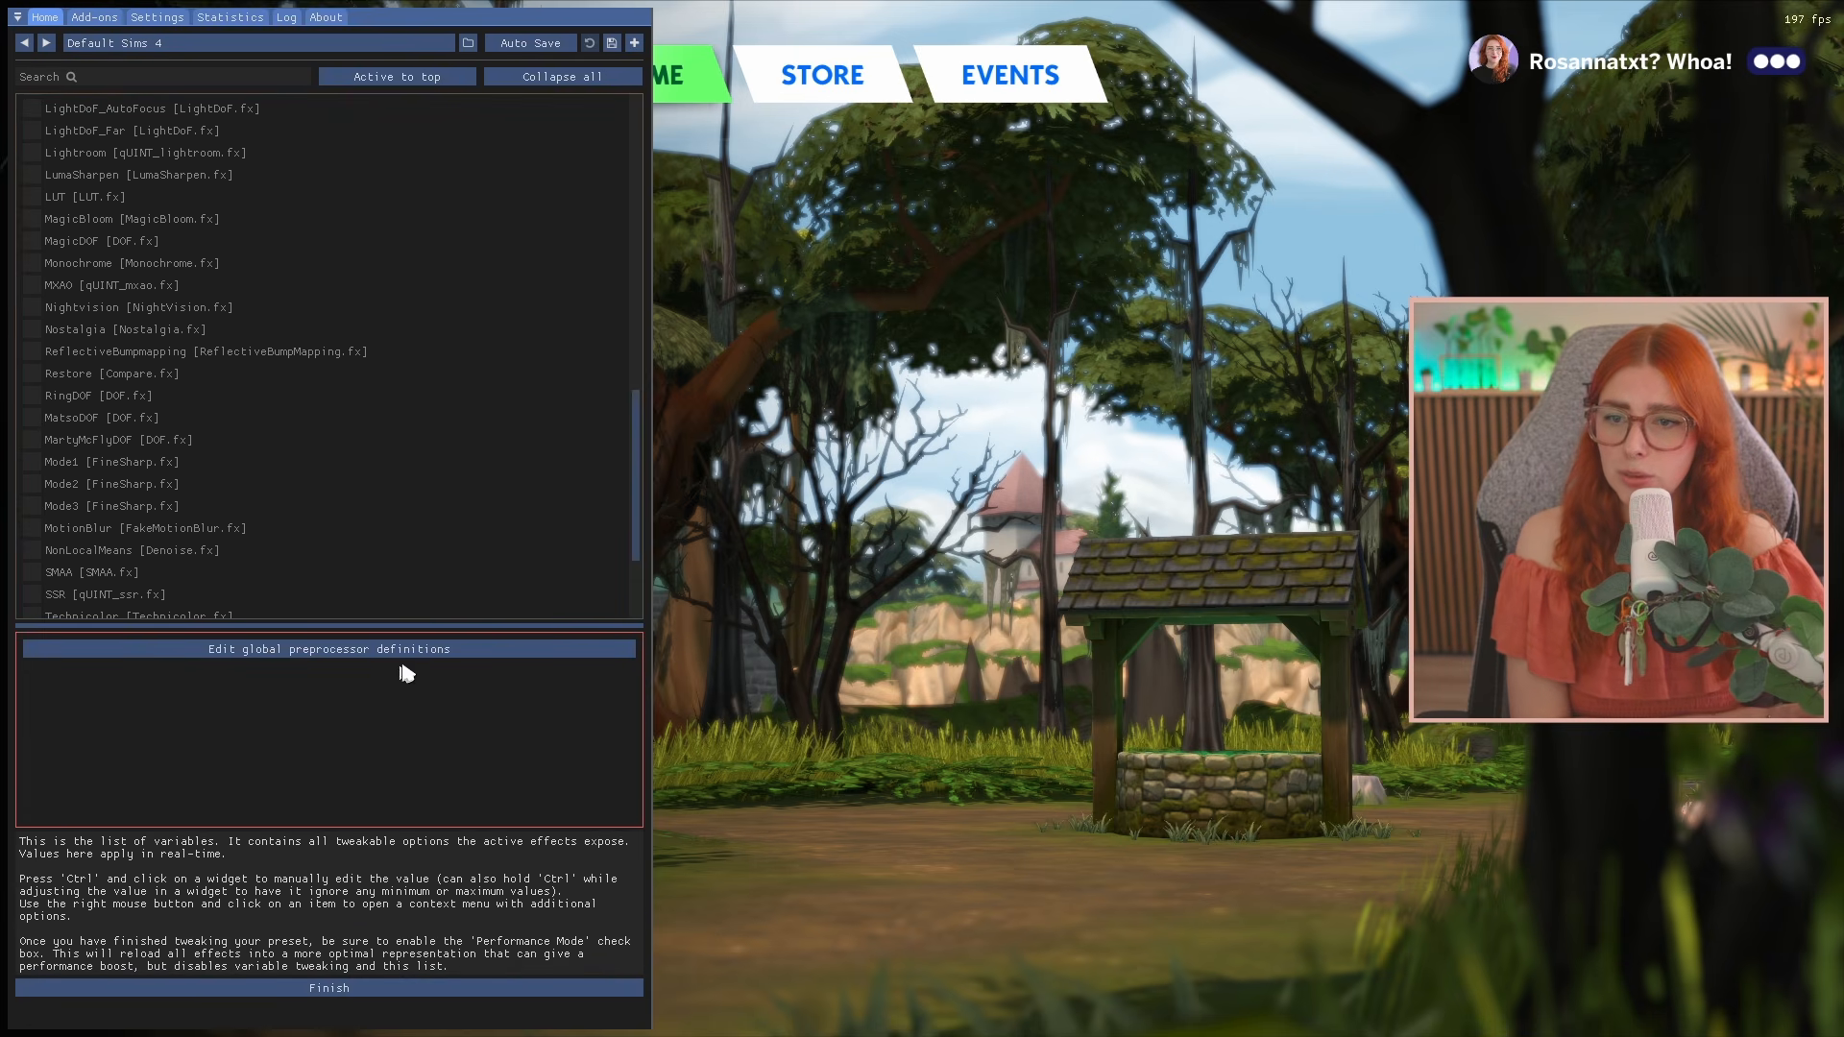
click(337, 989)
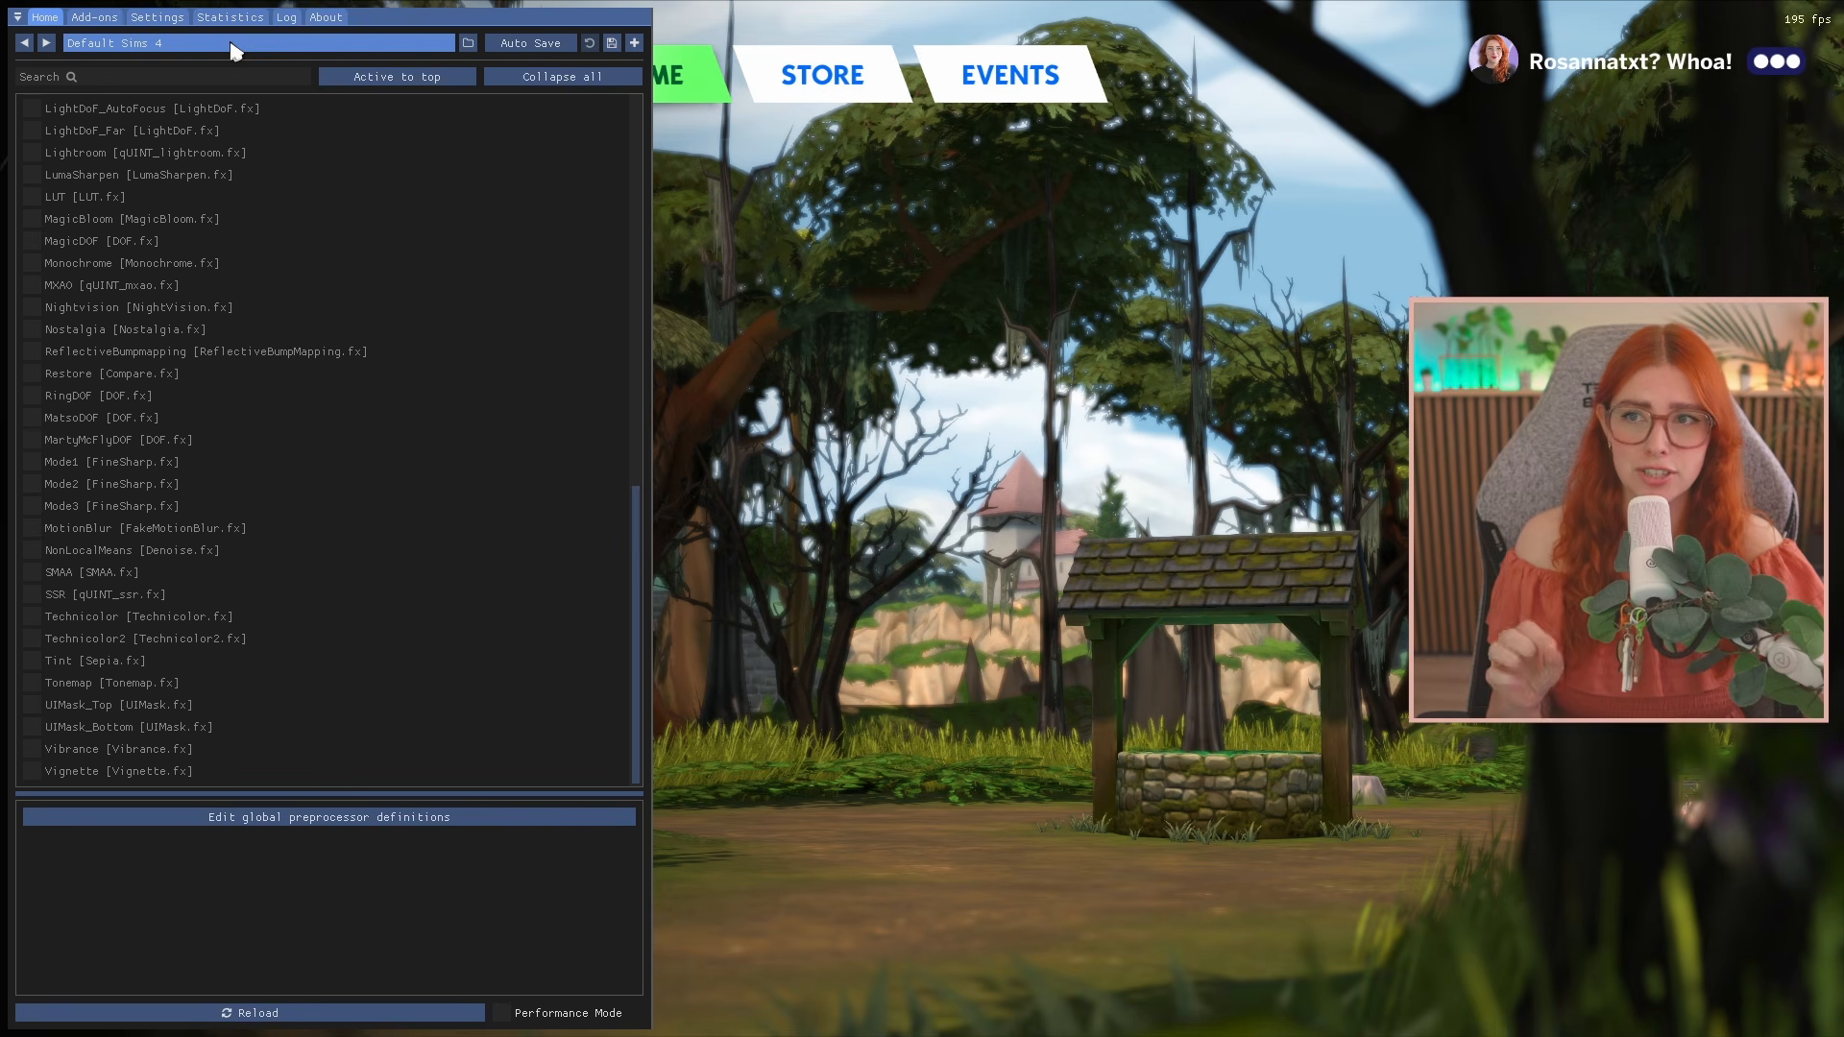
Load the [kindlespice]dove 2.0.ini preset from the game's Bin folder
click(134, 44)
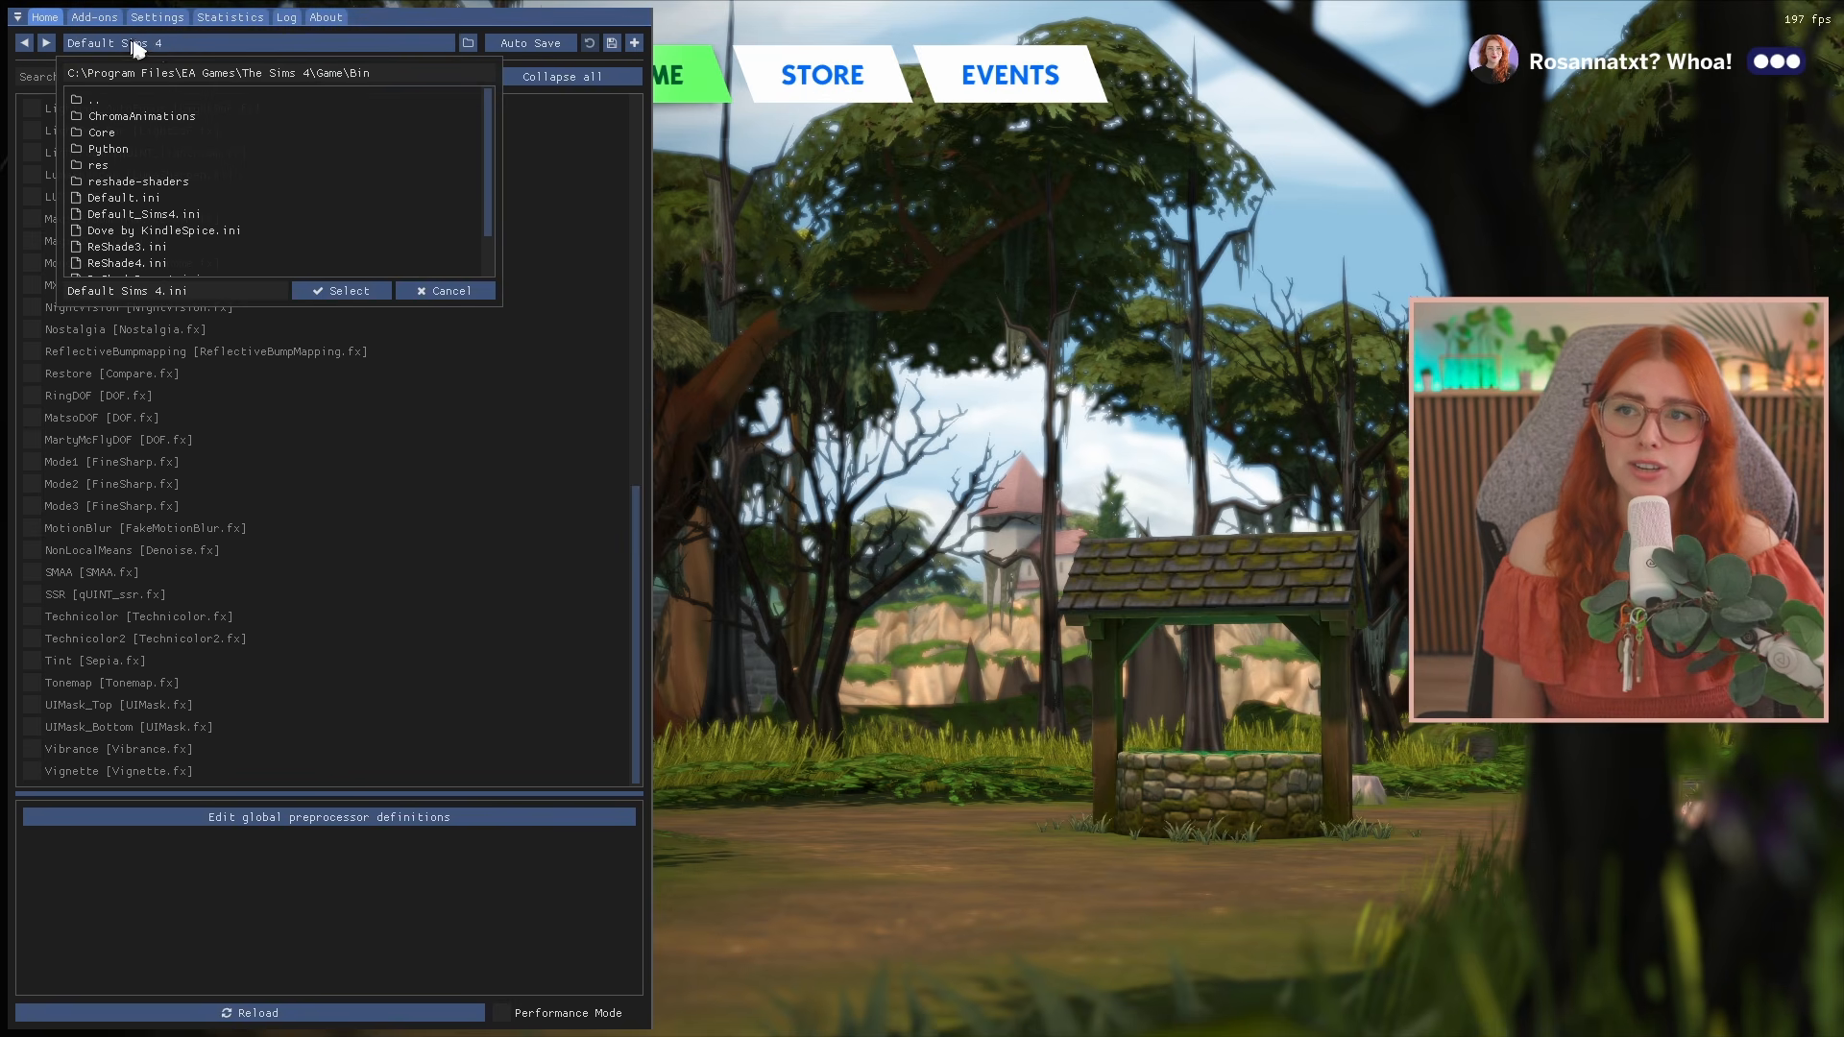
scroll(192, 153, down, 1)
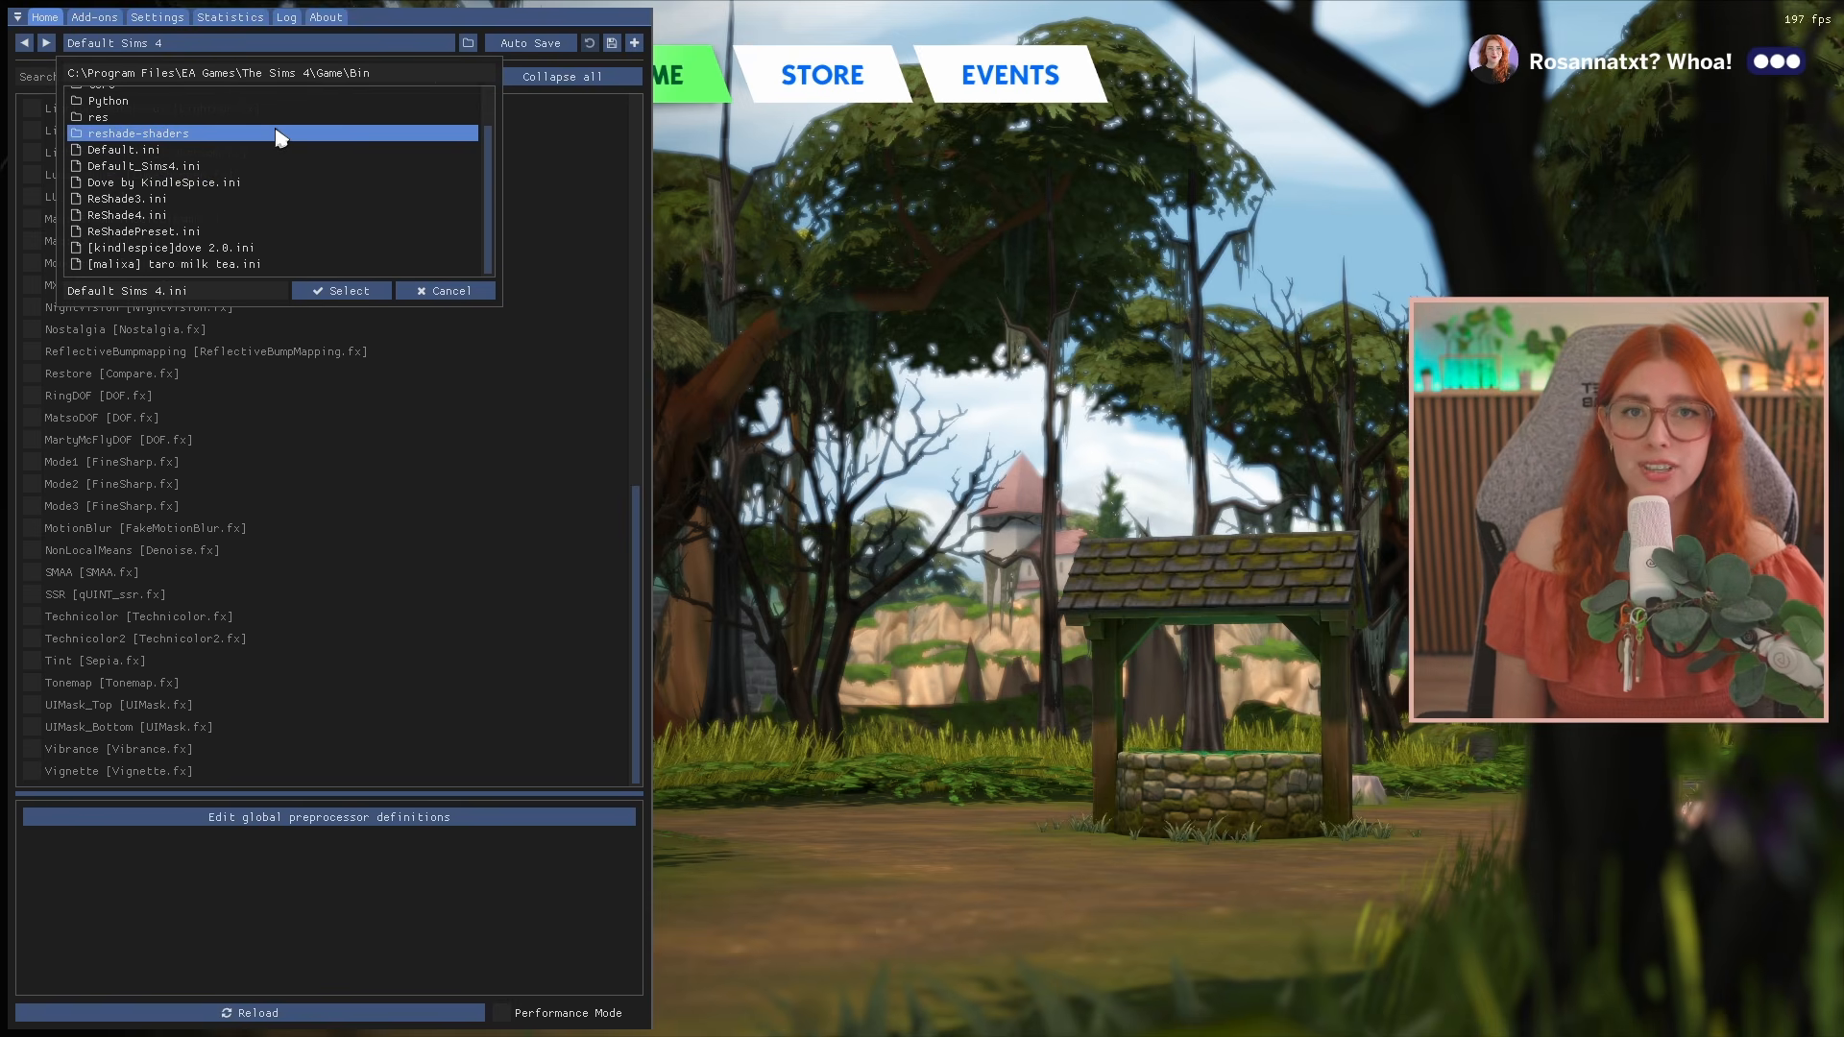
click(227, 252)
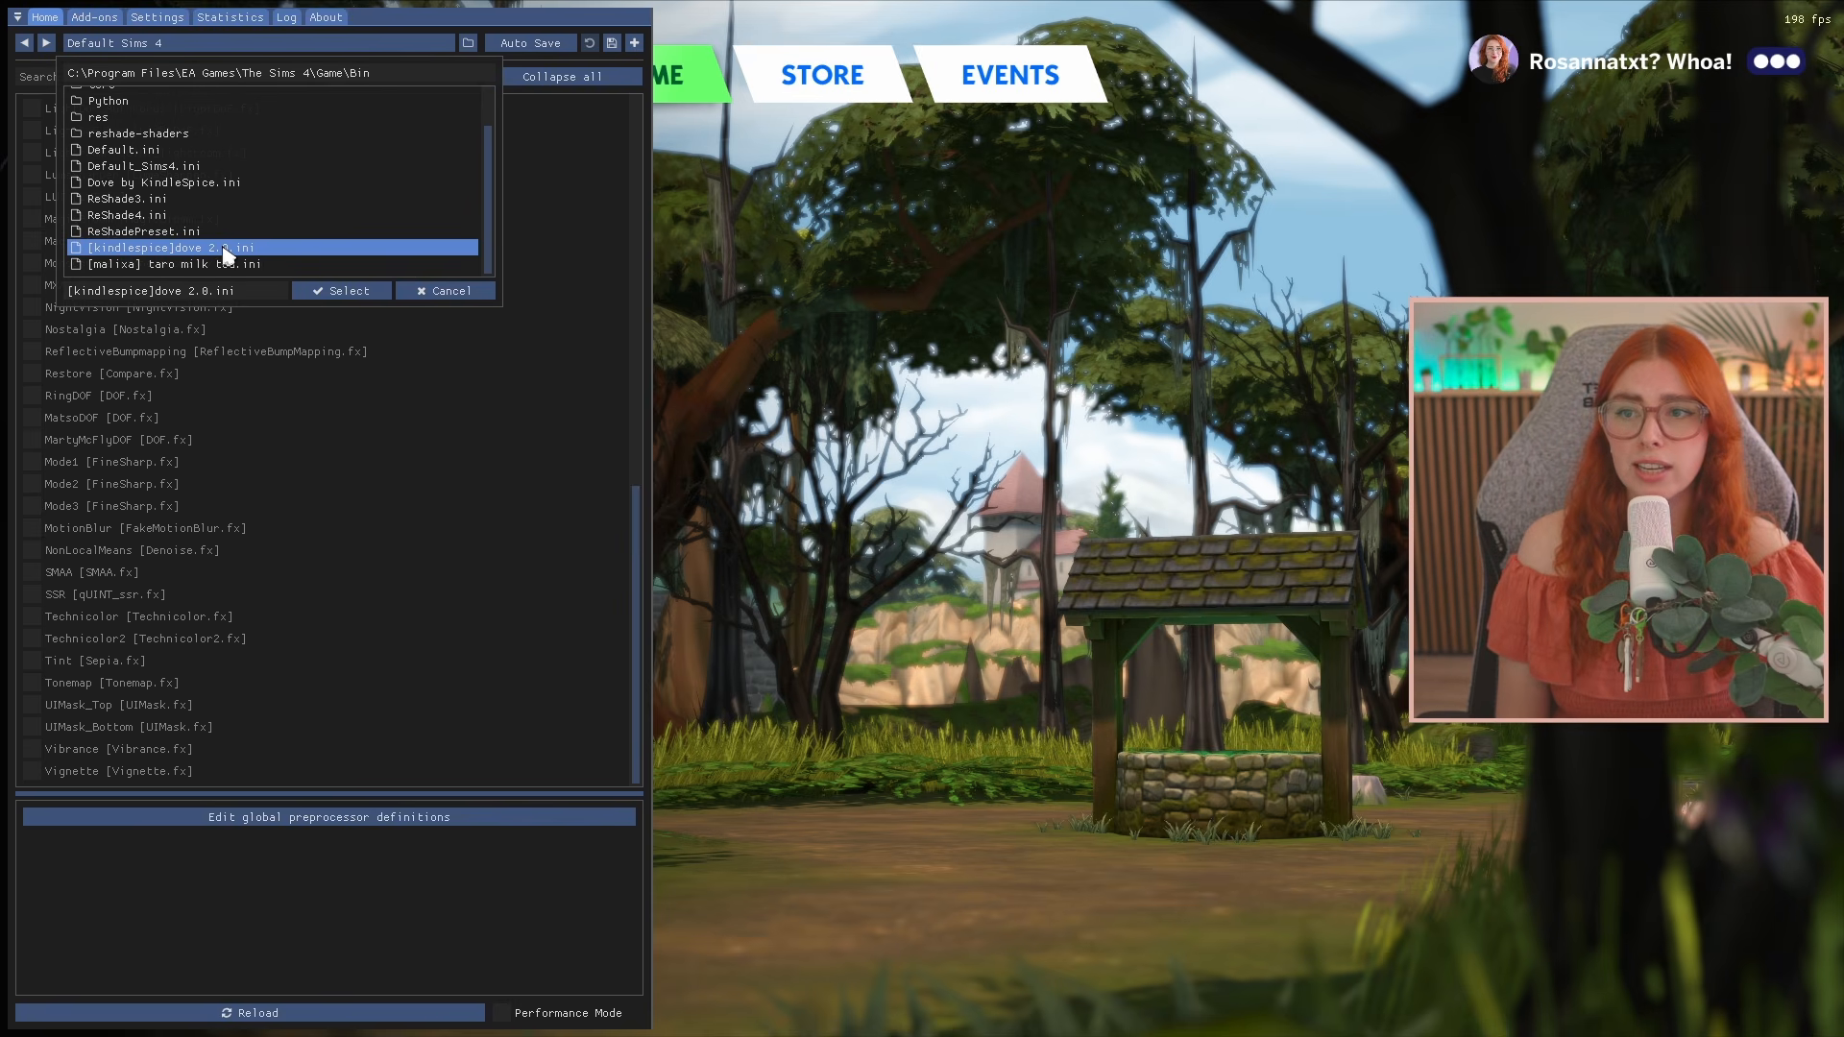
click(350, 290)
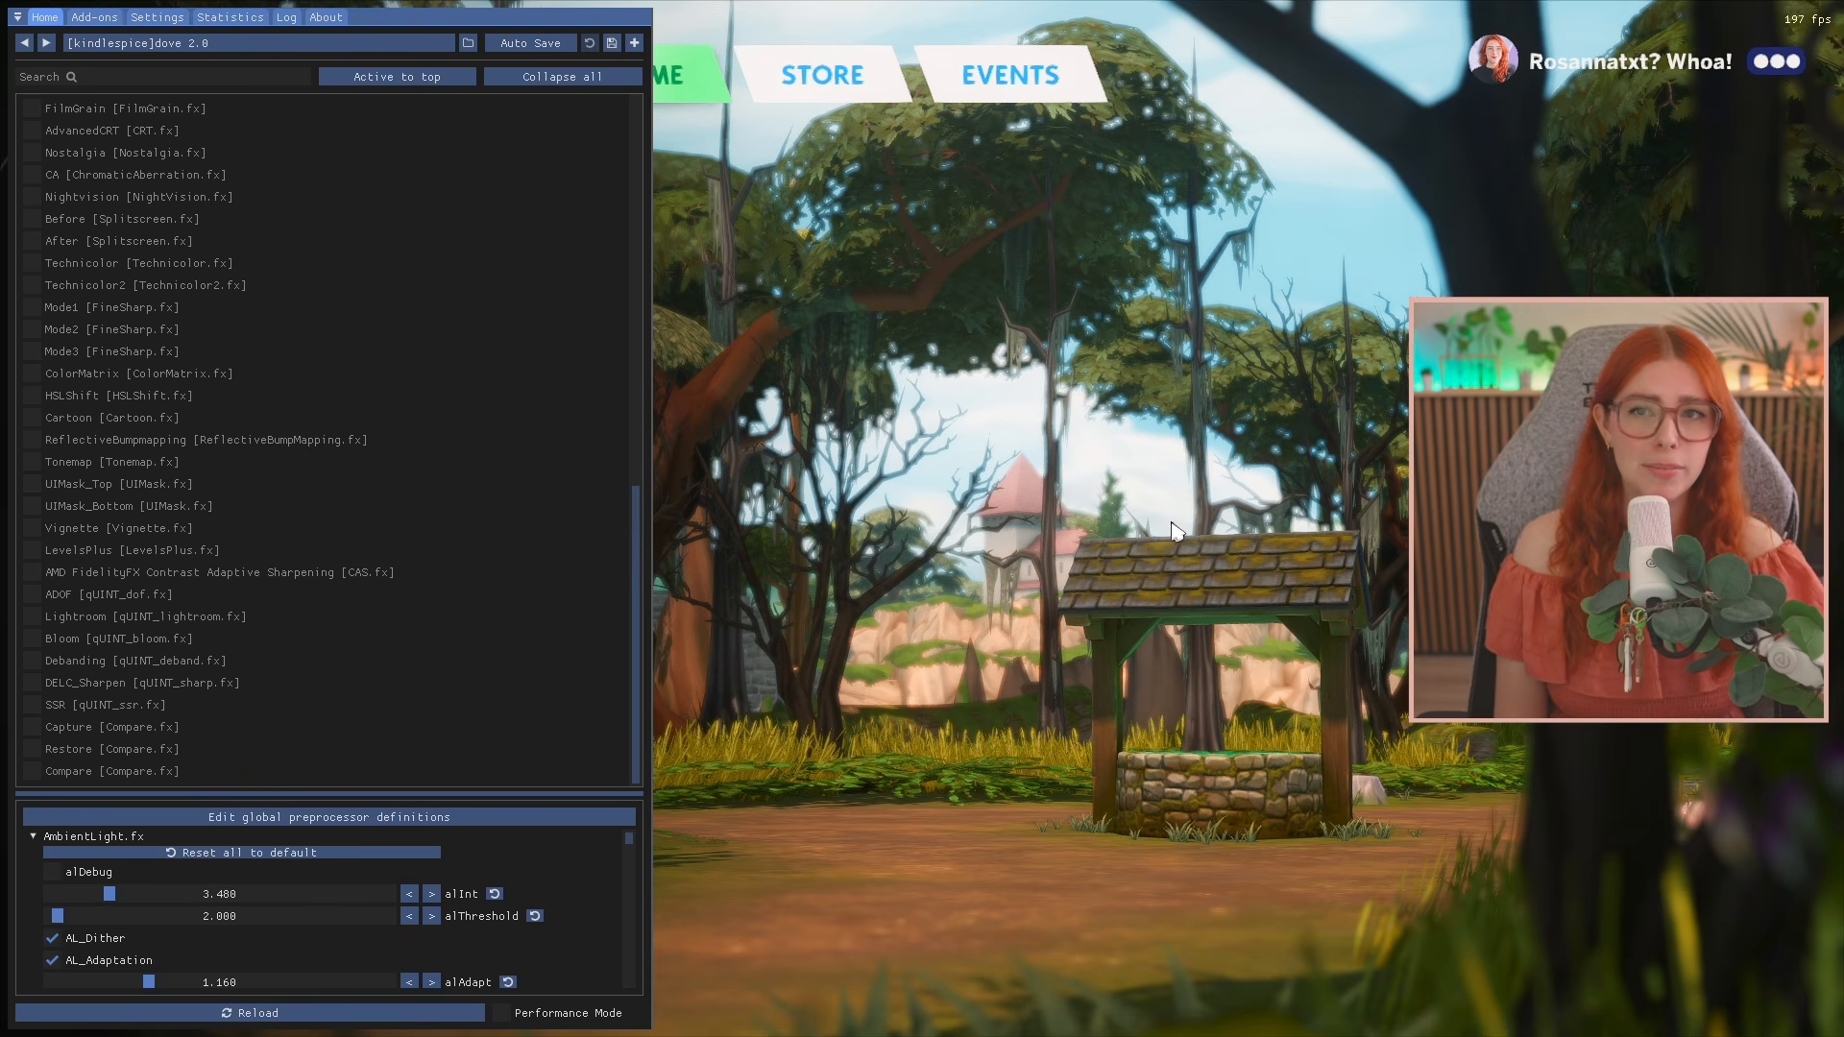
Switch the active ReShade preset to [malixa] taro milk tea.ini
click(384, 43)
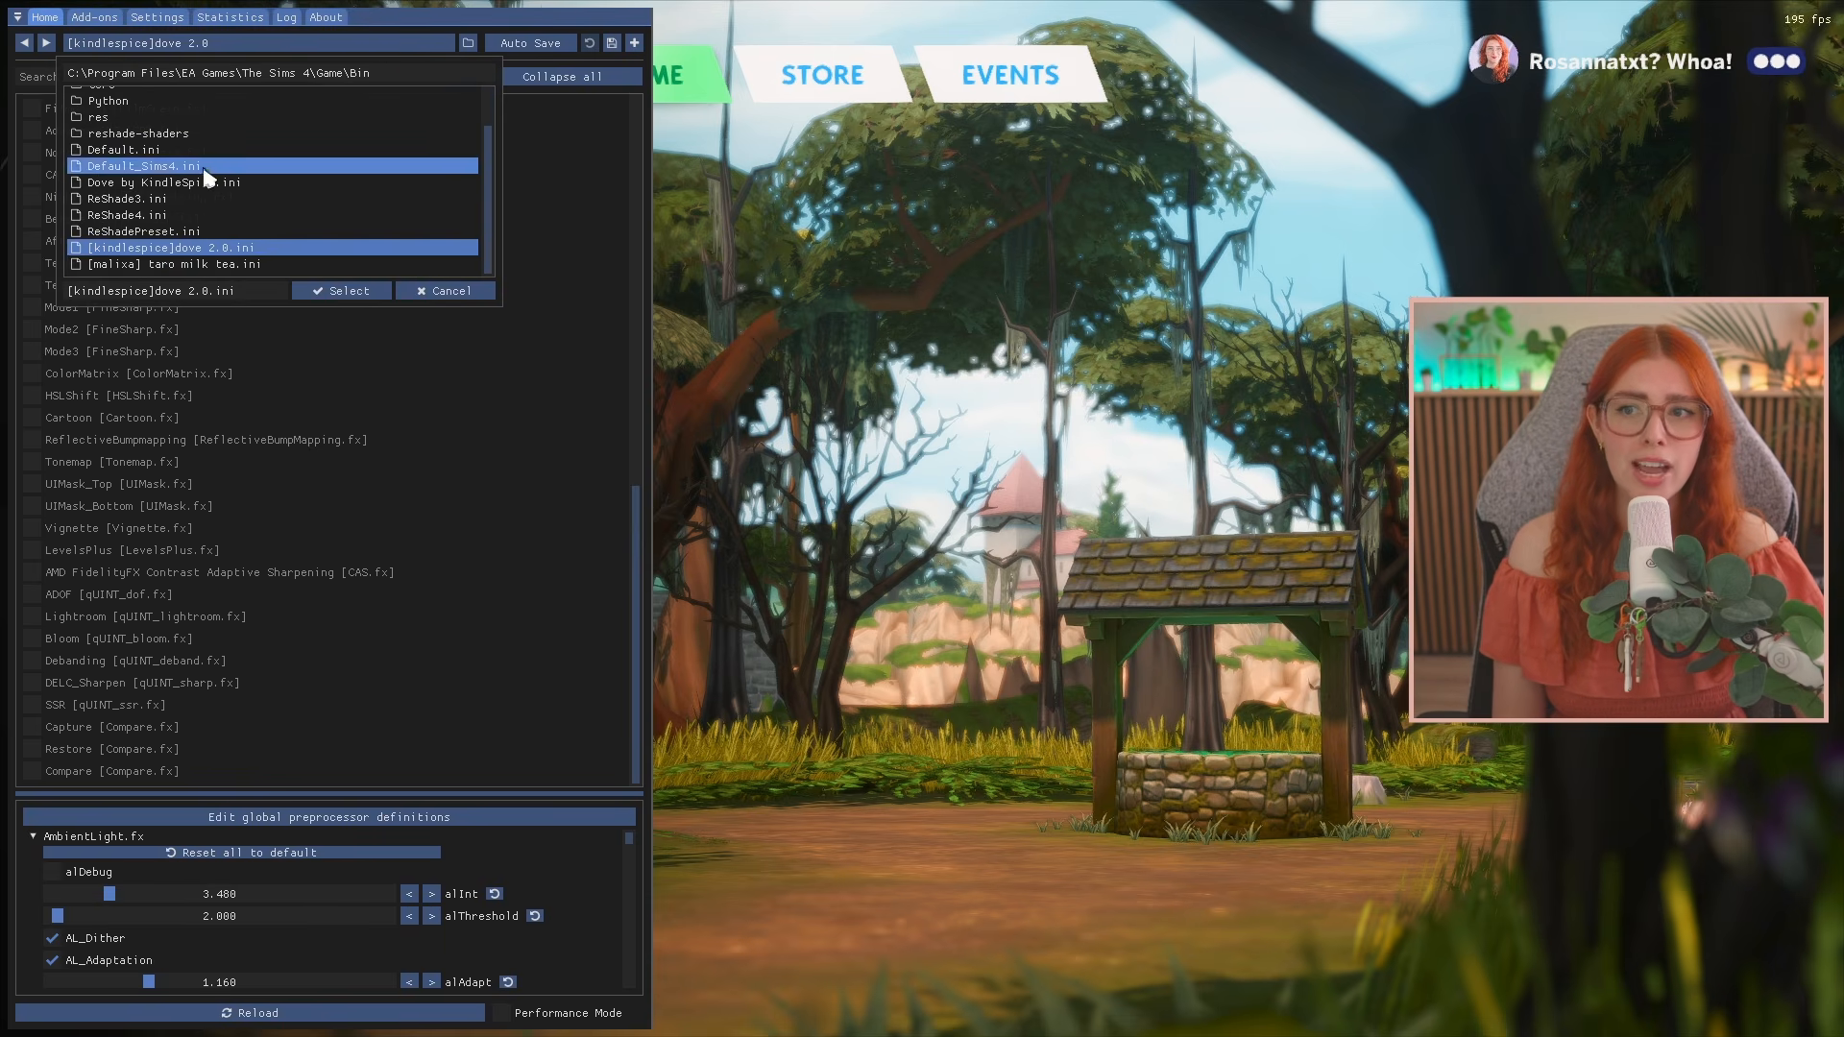
click(394, 261)
click(368, 293)
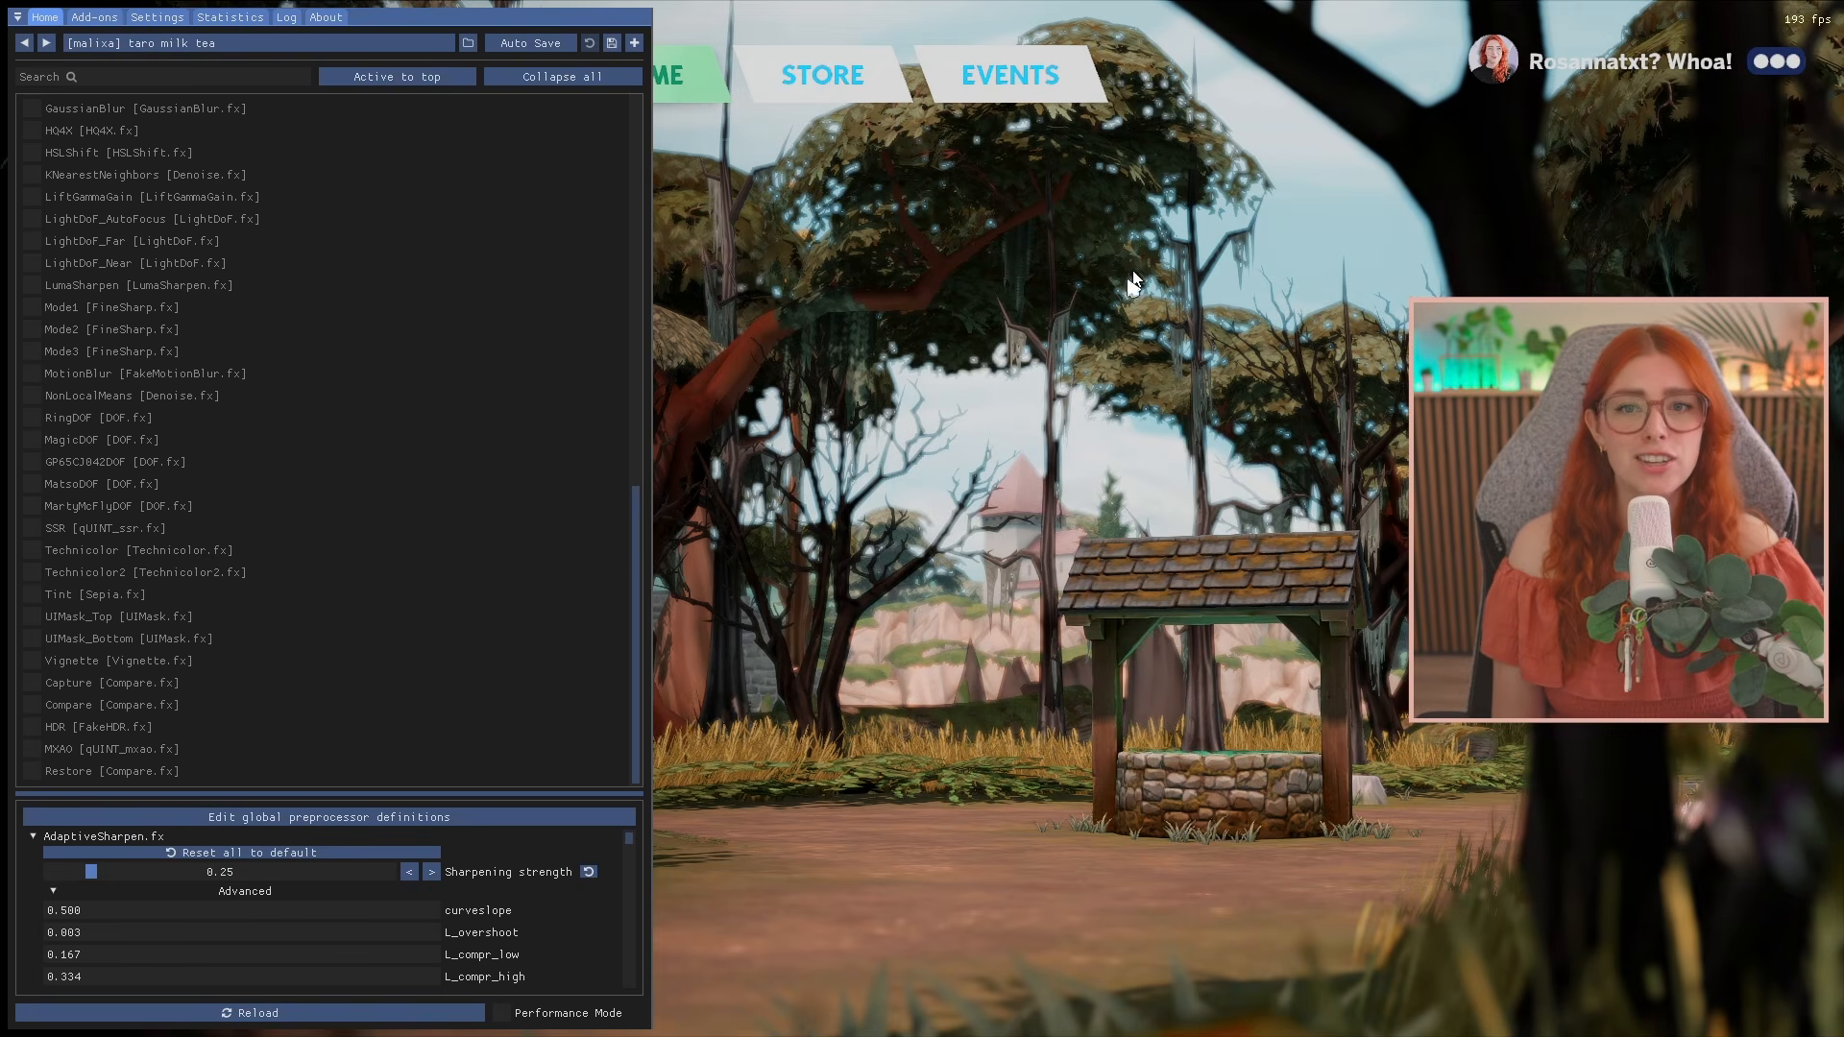
Switch the active ReShade preset to Default_Sims4.ini
click(230, 43)
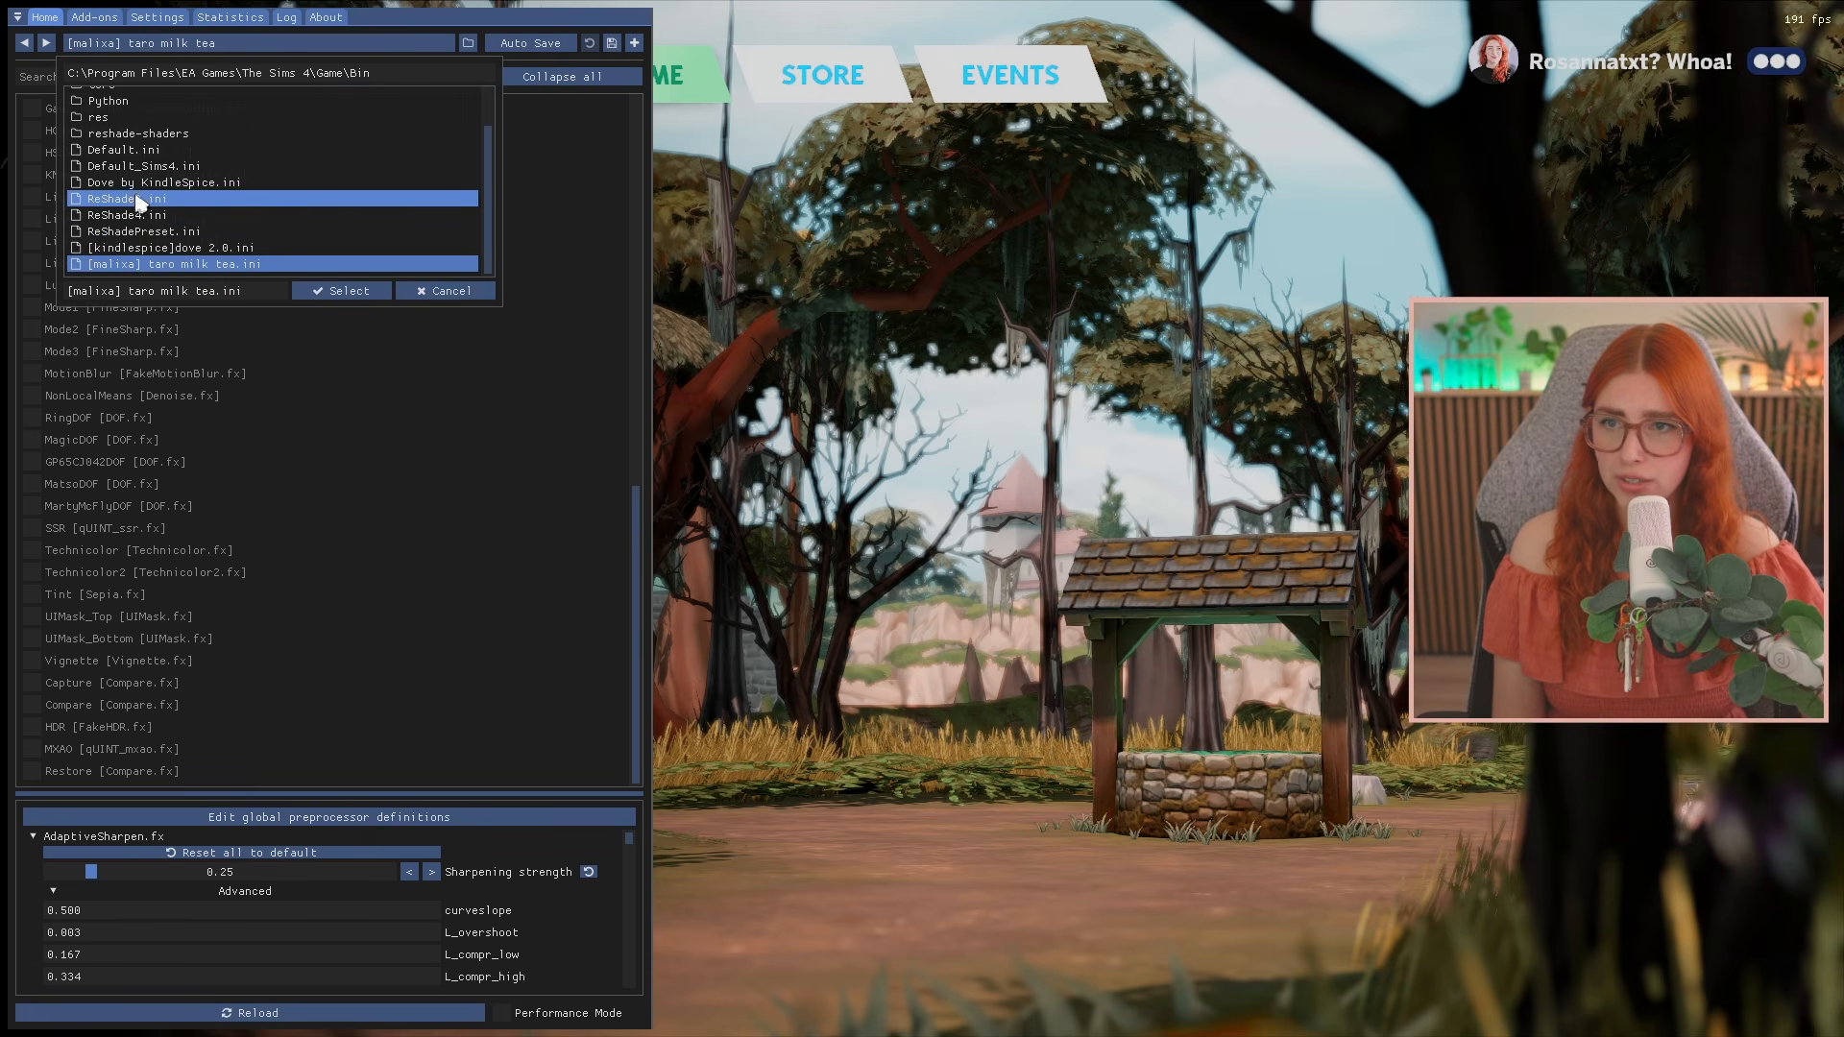
scroll(139, 182, down, 2)
click(203, 165)
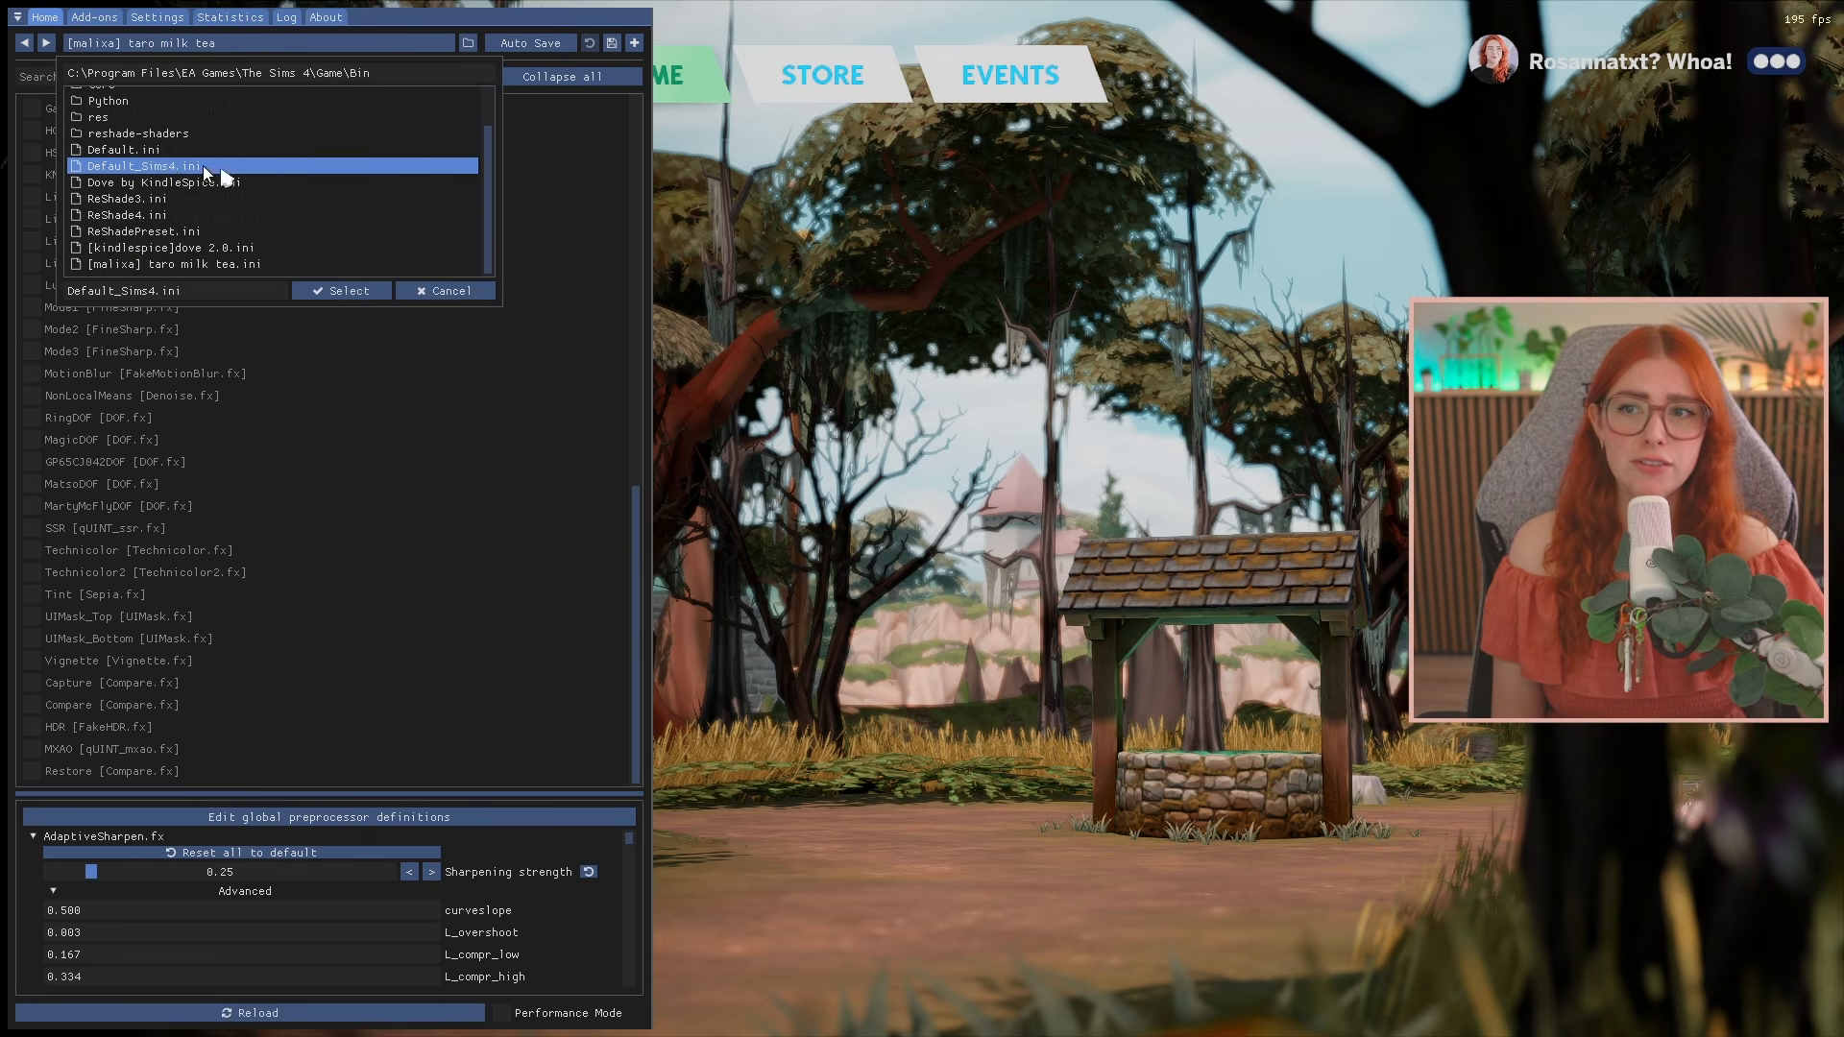
click(338, 291)
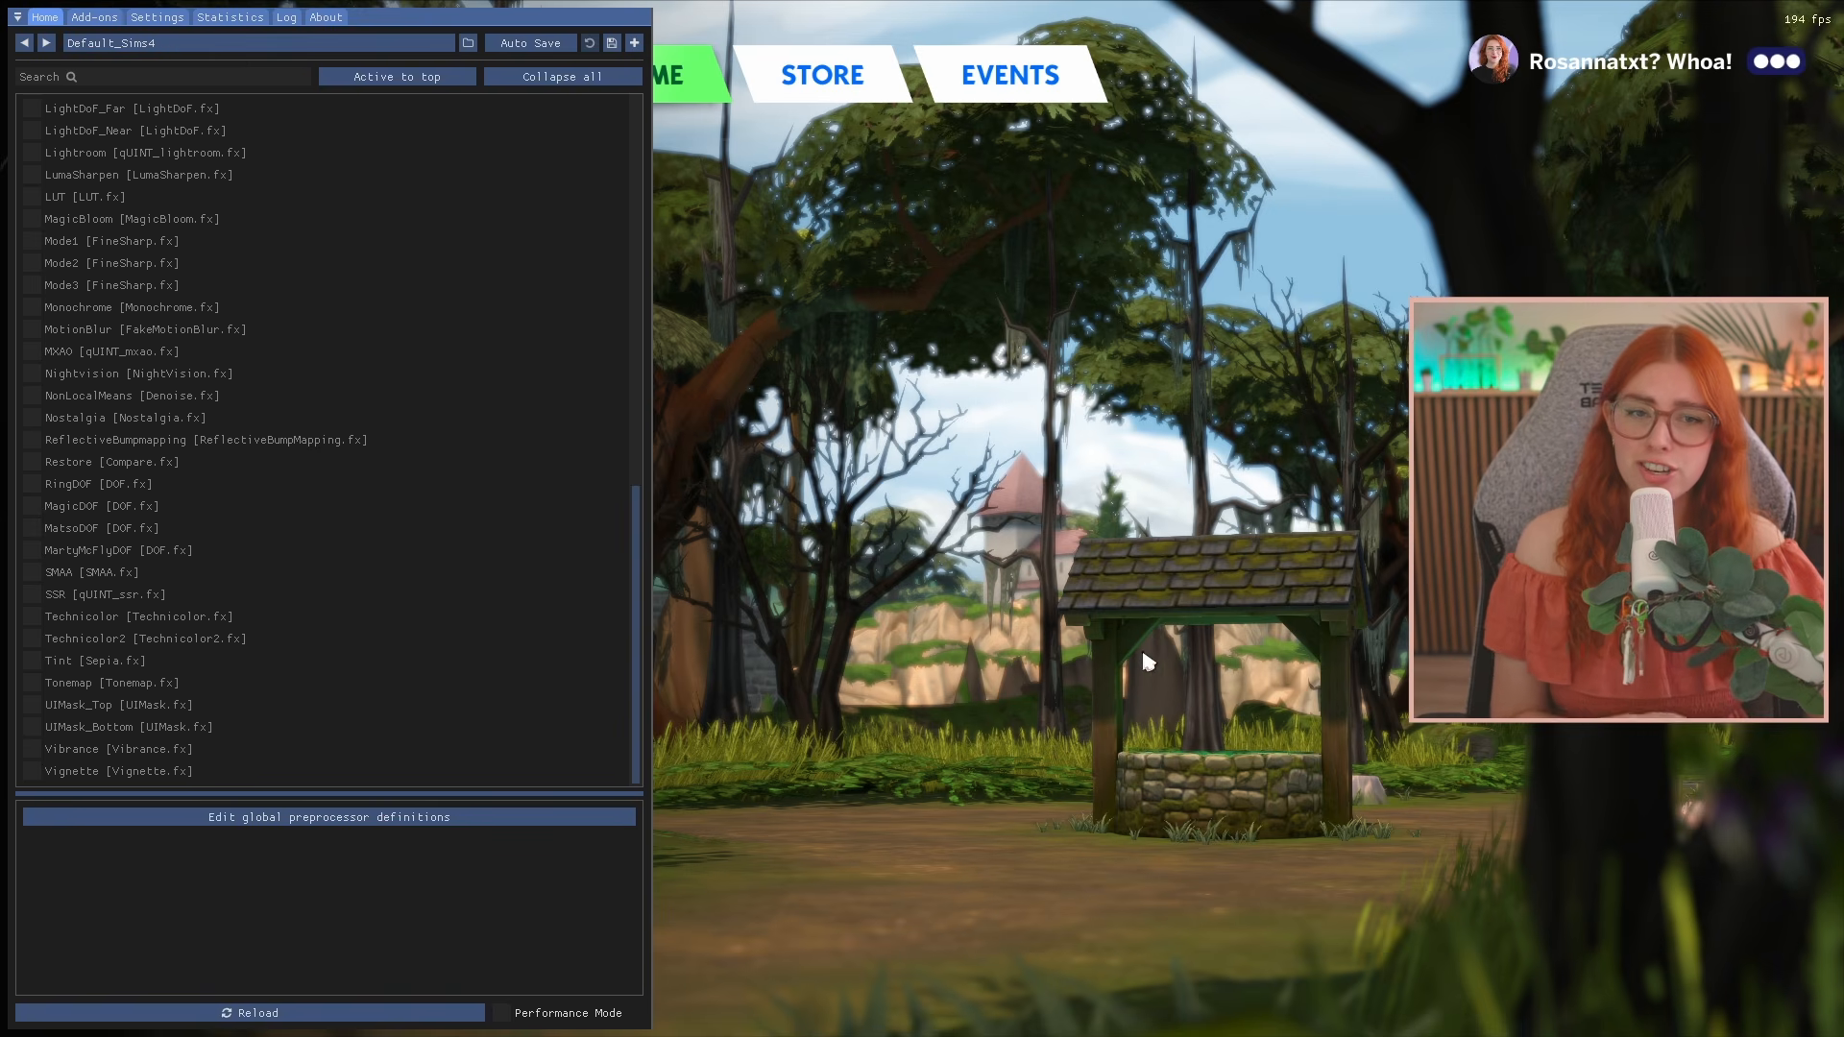
Switch the active ReShade preset to [kindlespice]dove 2.0.ini
click(219, 42)
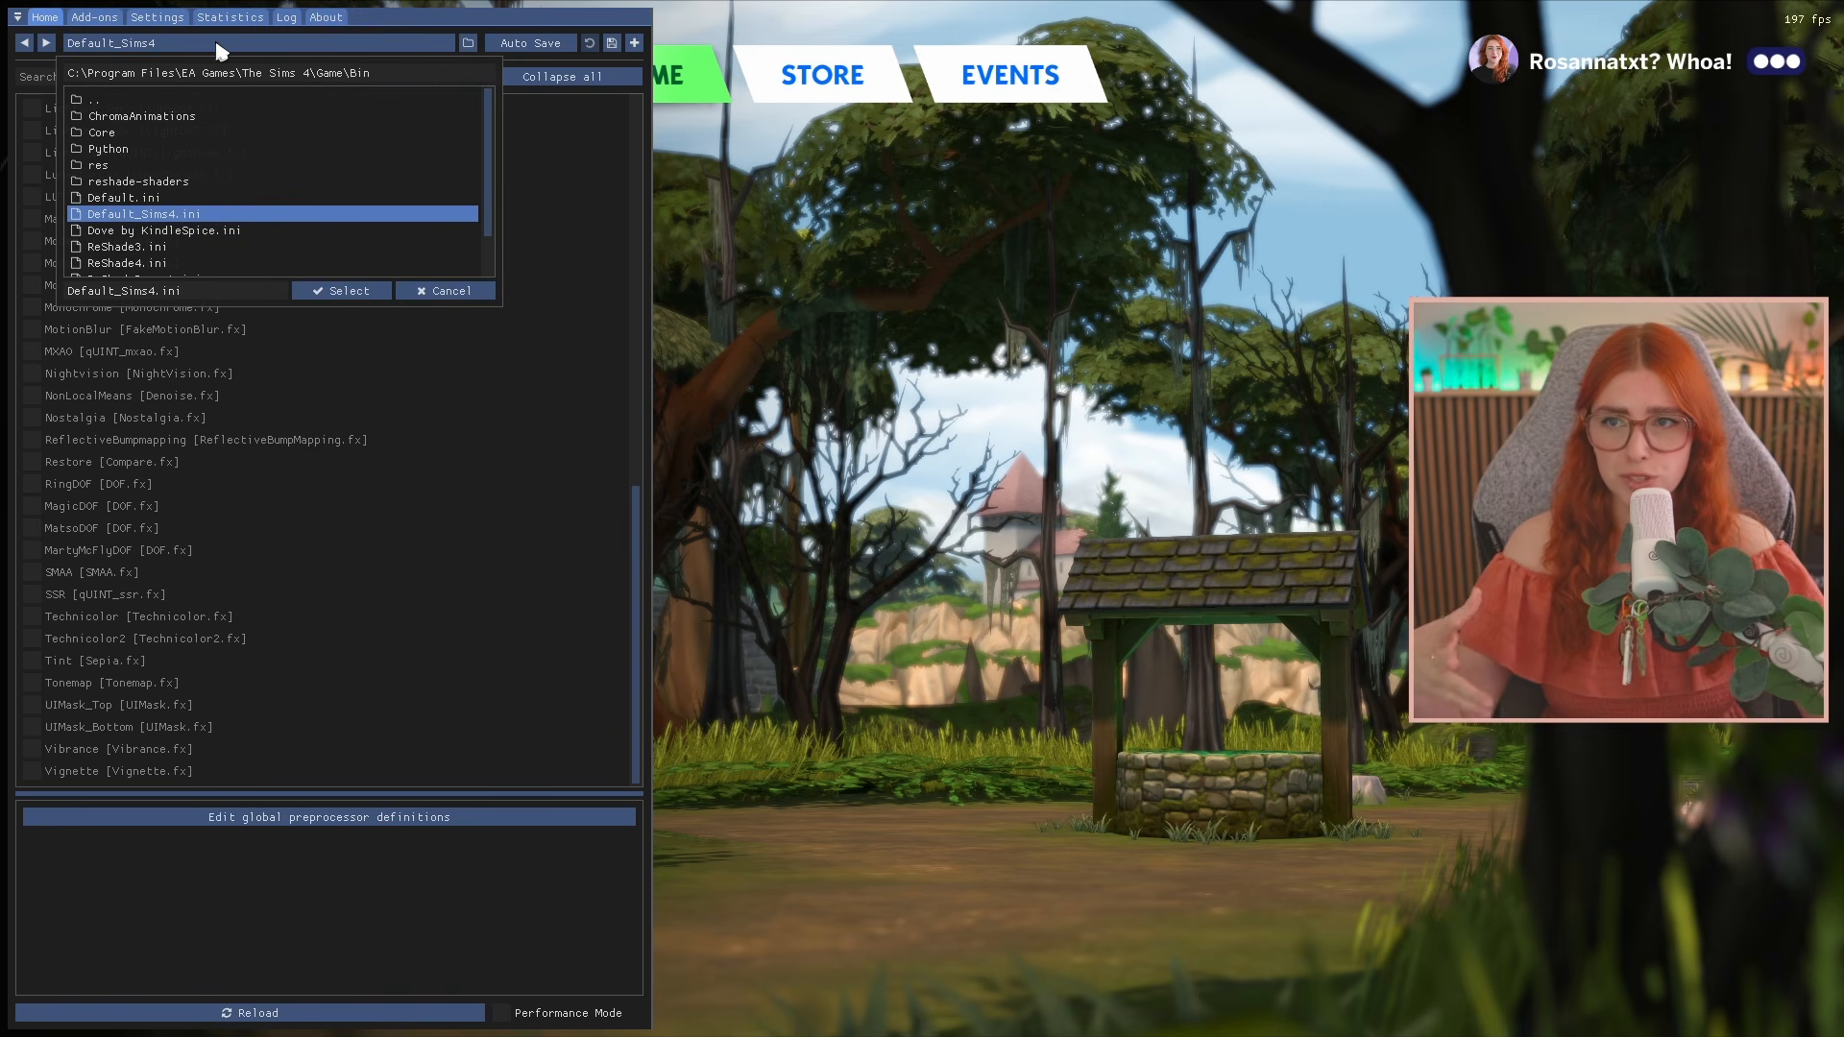
click(202, 248)
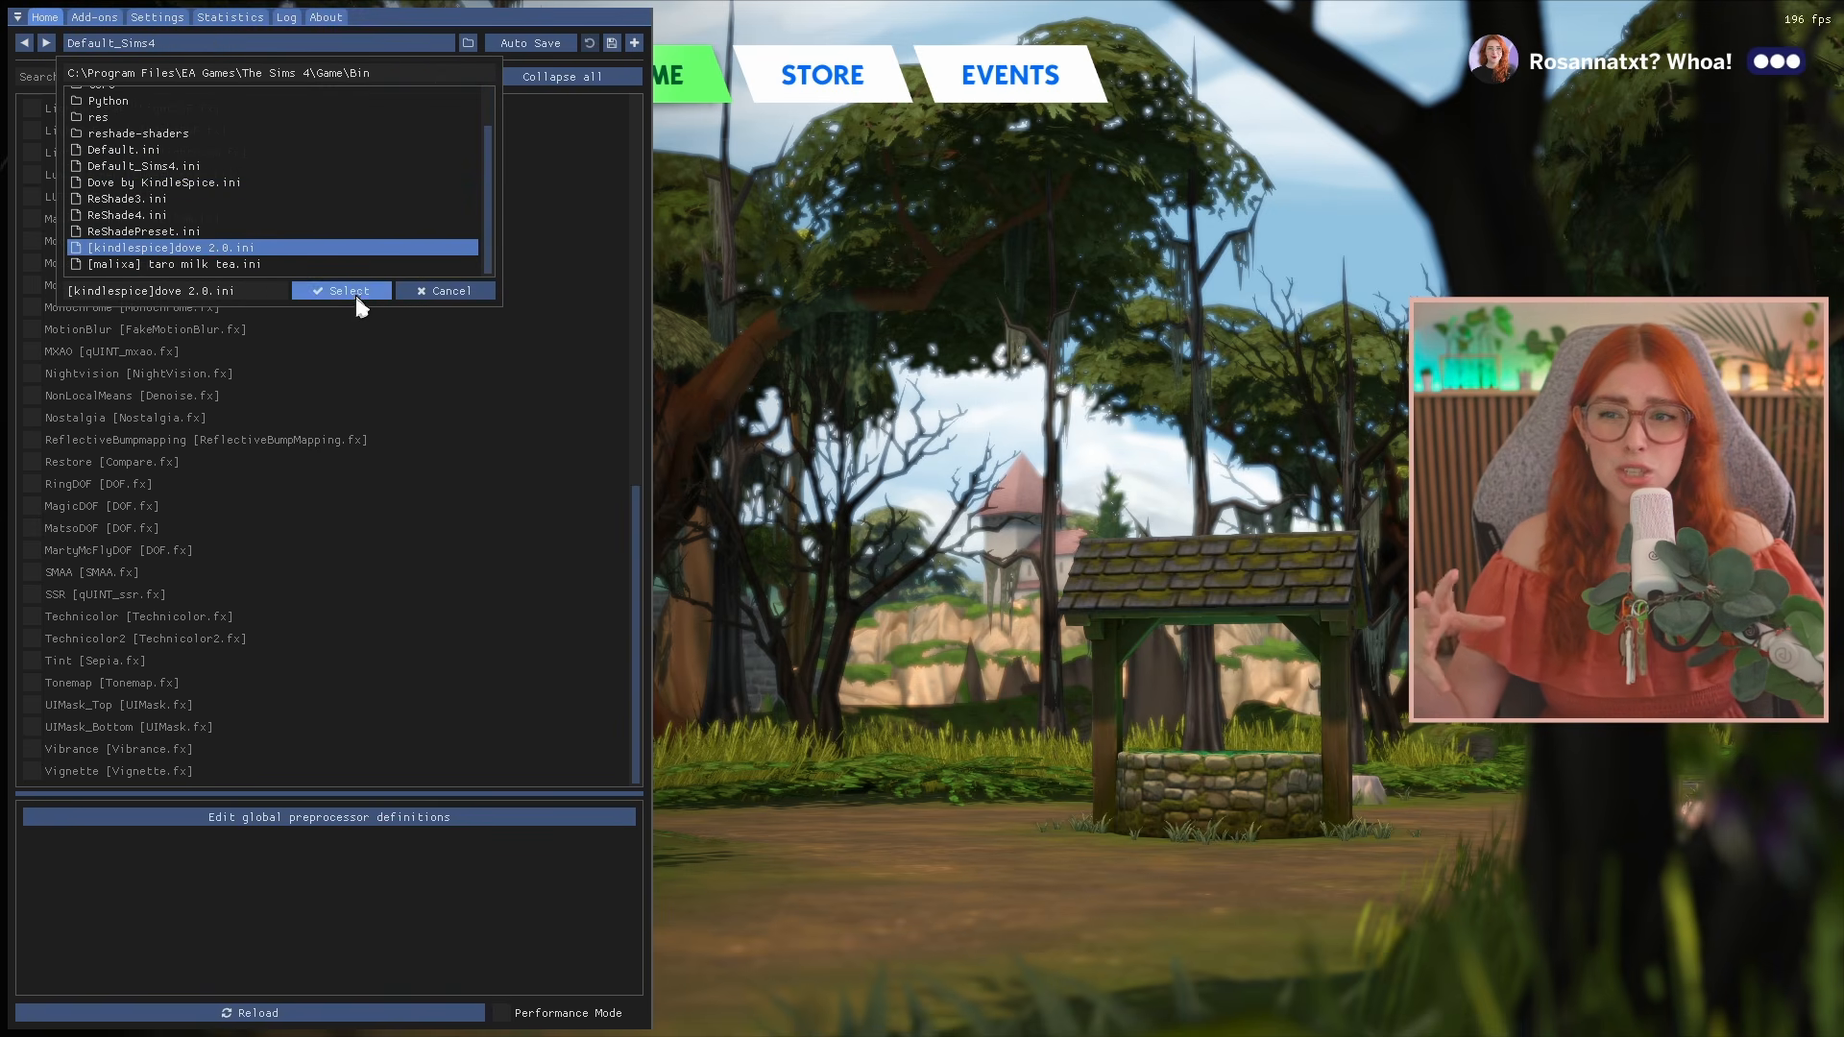
click(354, 292)
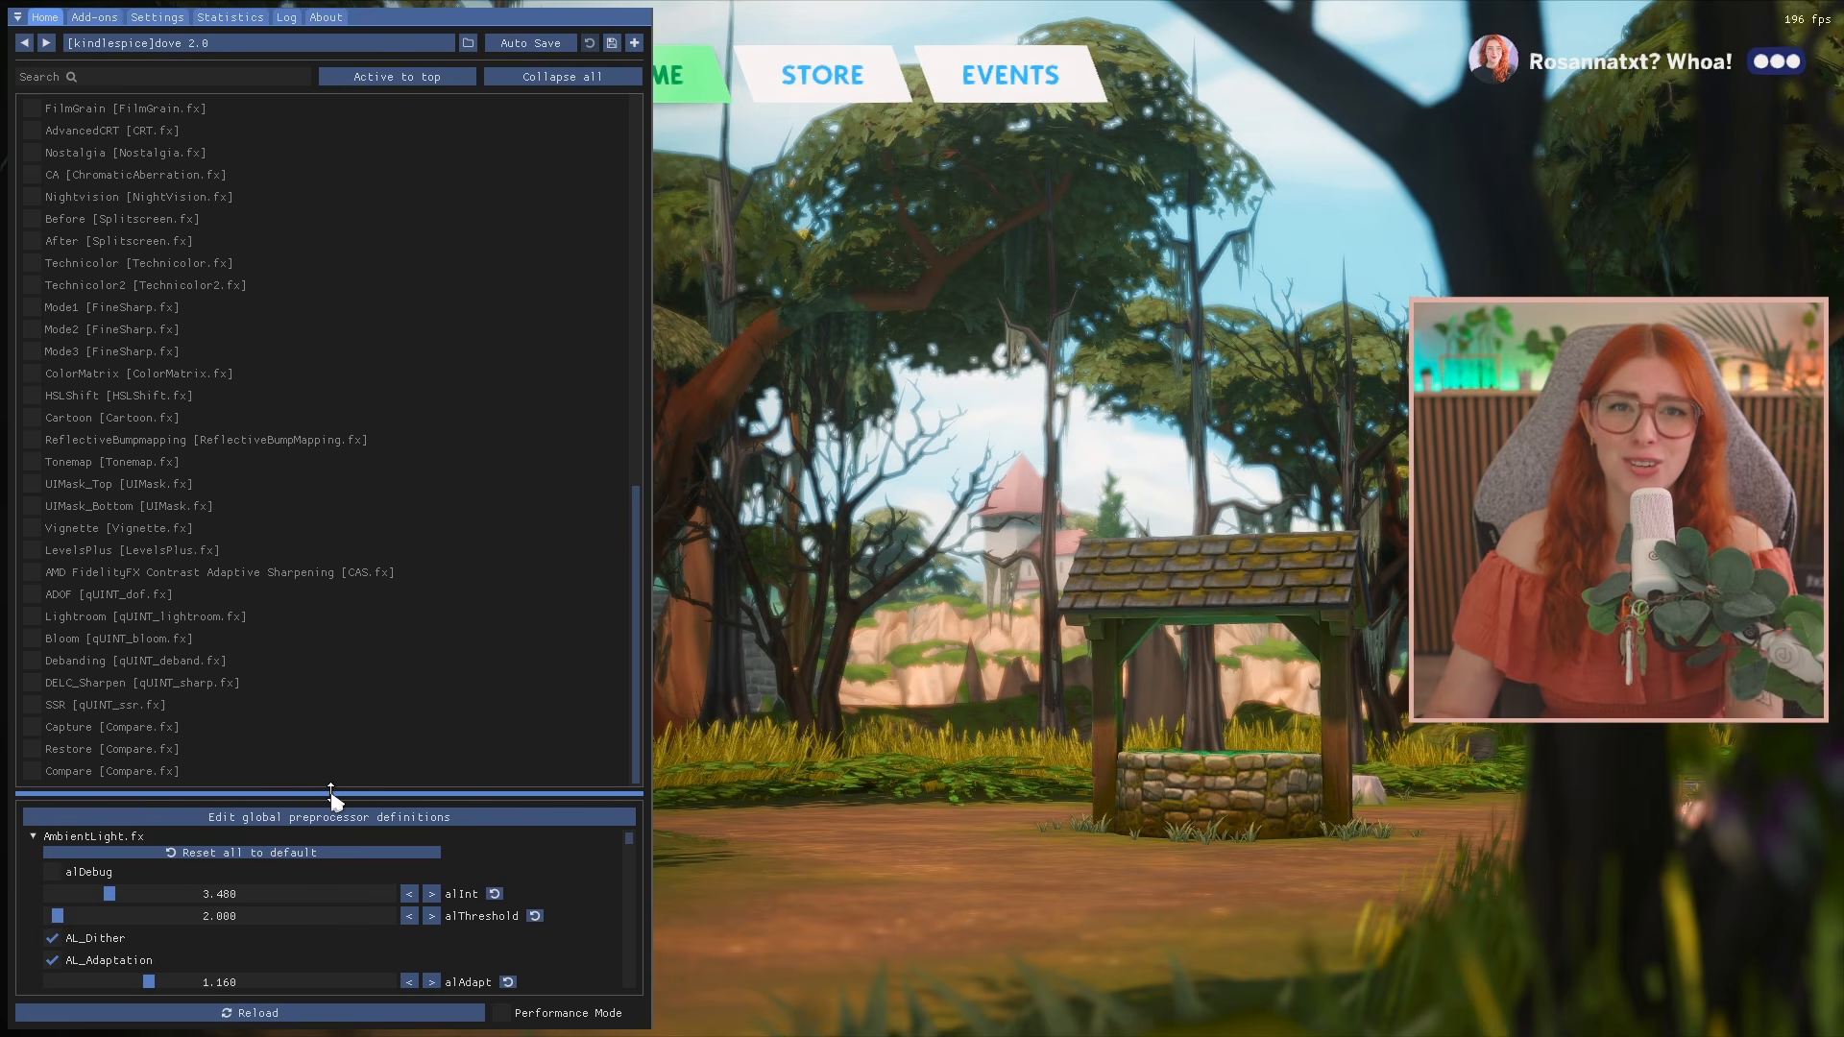
Enable the Bloom [qUINT_bloom.fx] effect to preview it on the game menu with the overlay hidden, and disable it again
scroll(193, 223, up, 15)
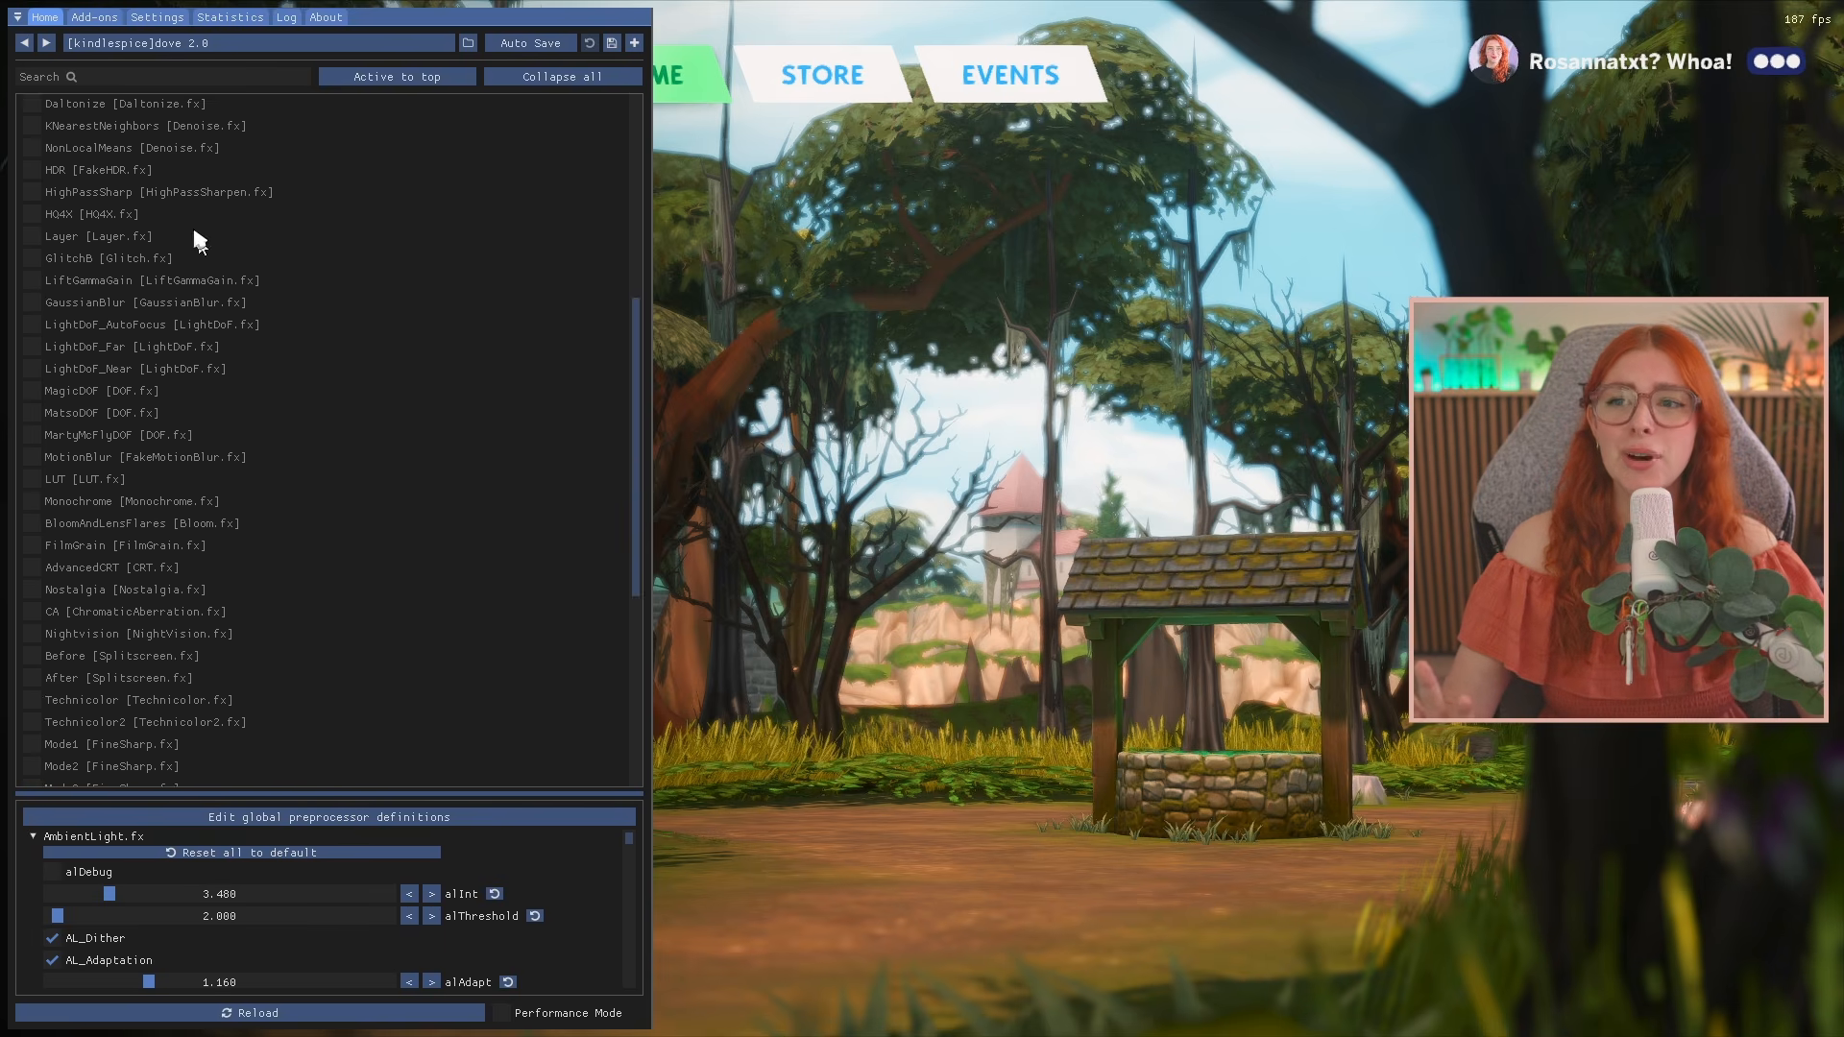
scroll(168, 588, down, 15)
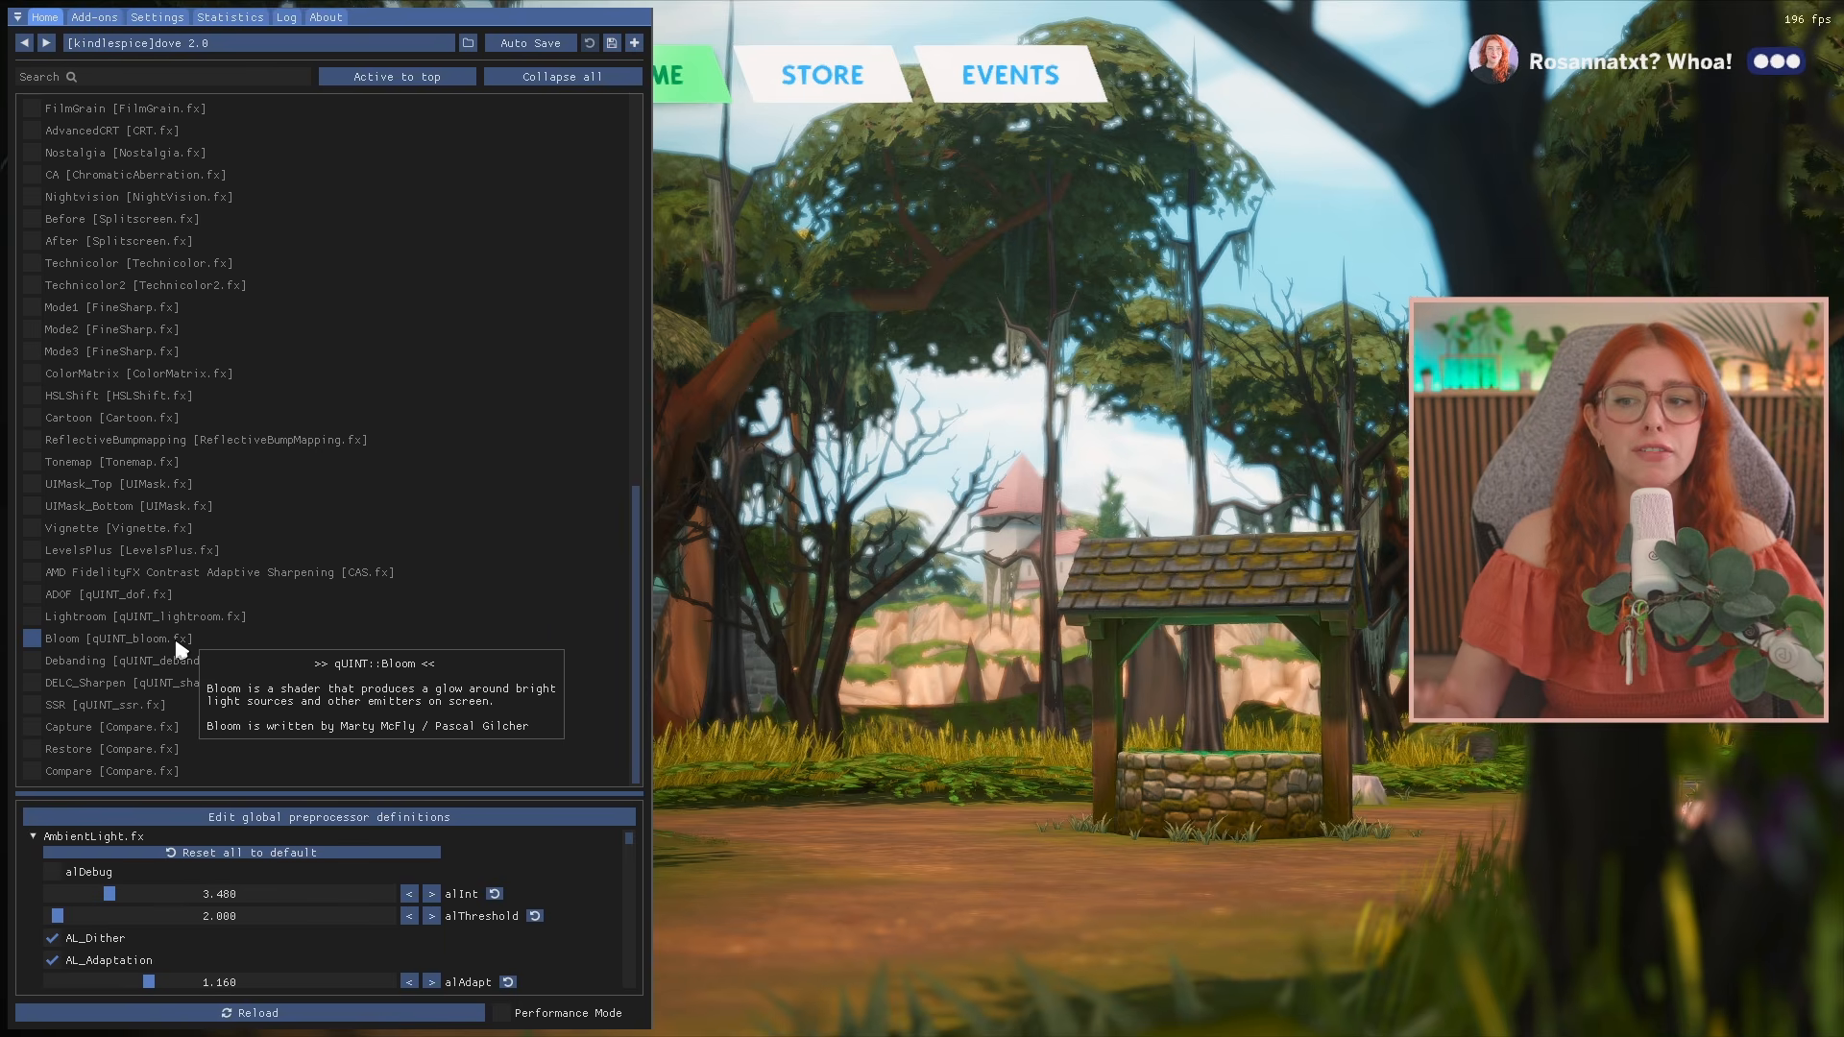
mouse_move(29, 643)
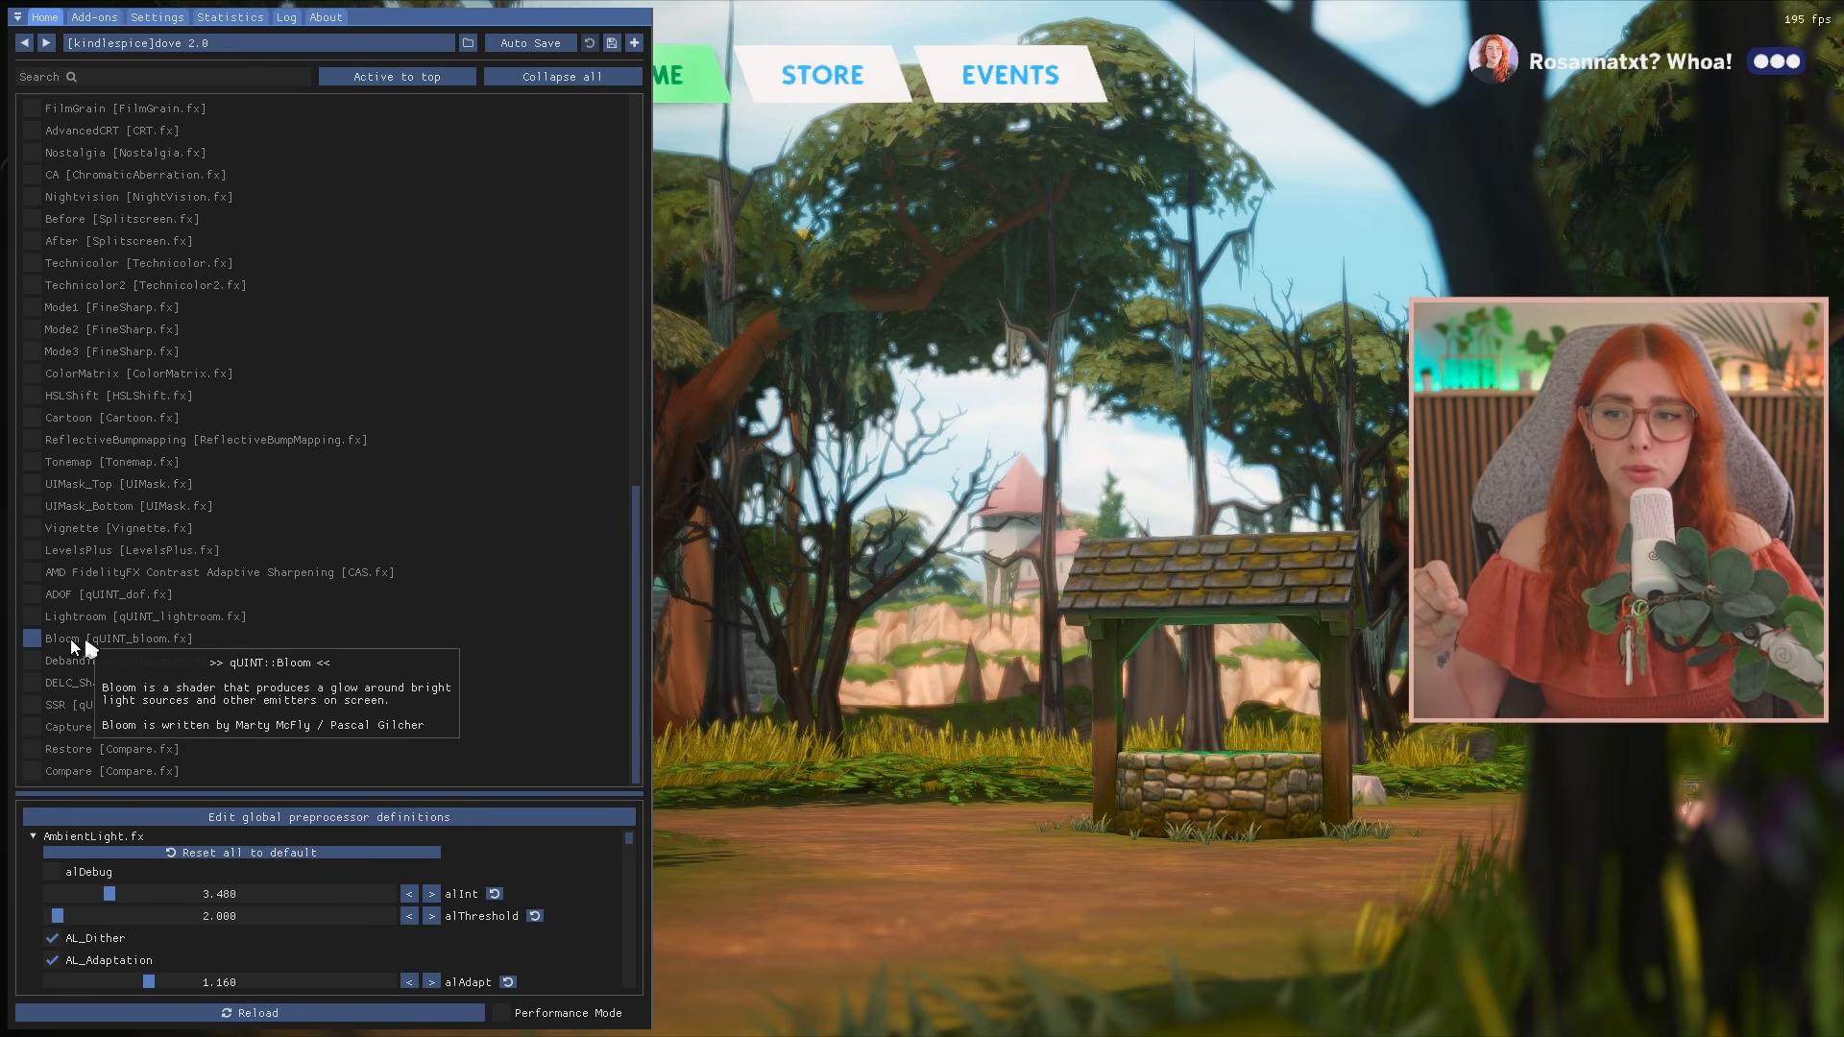
click(33, 639)
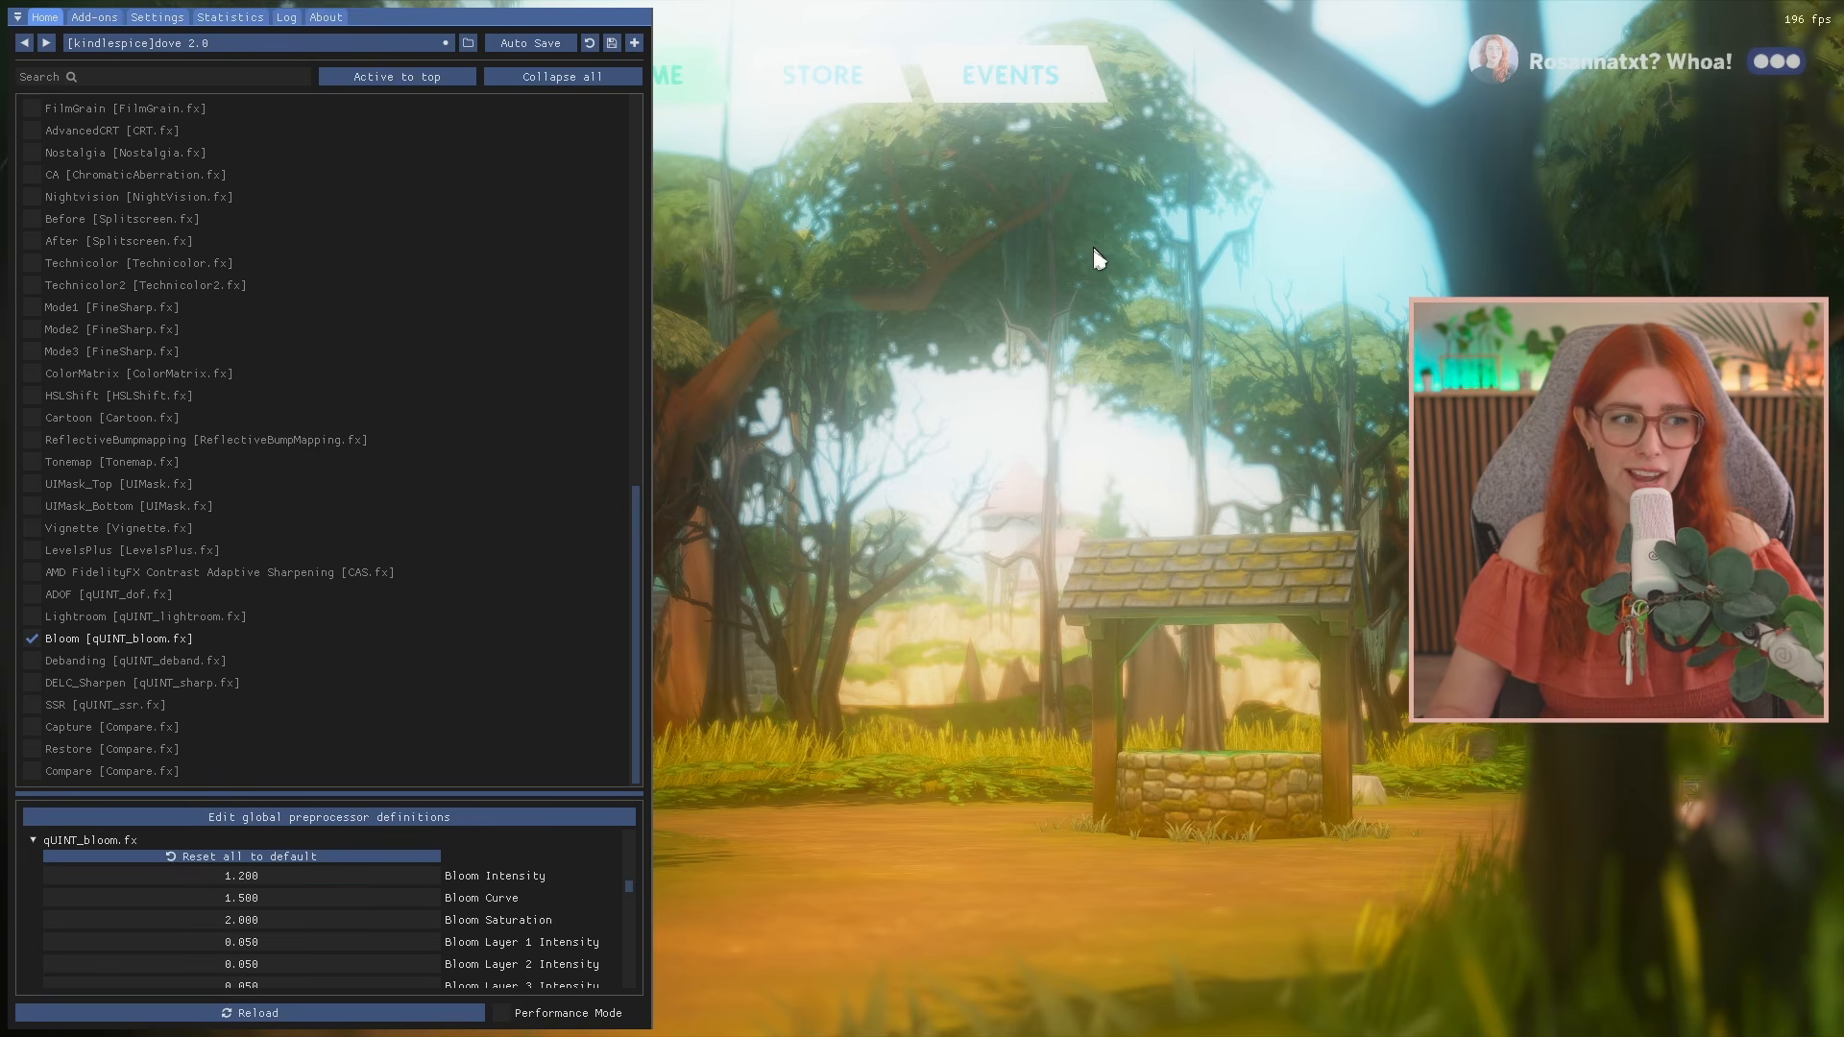
key(Home)
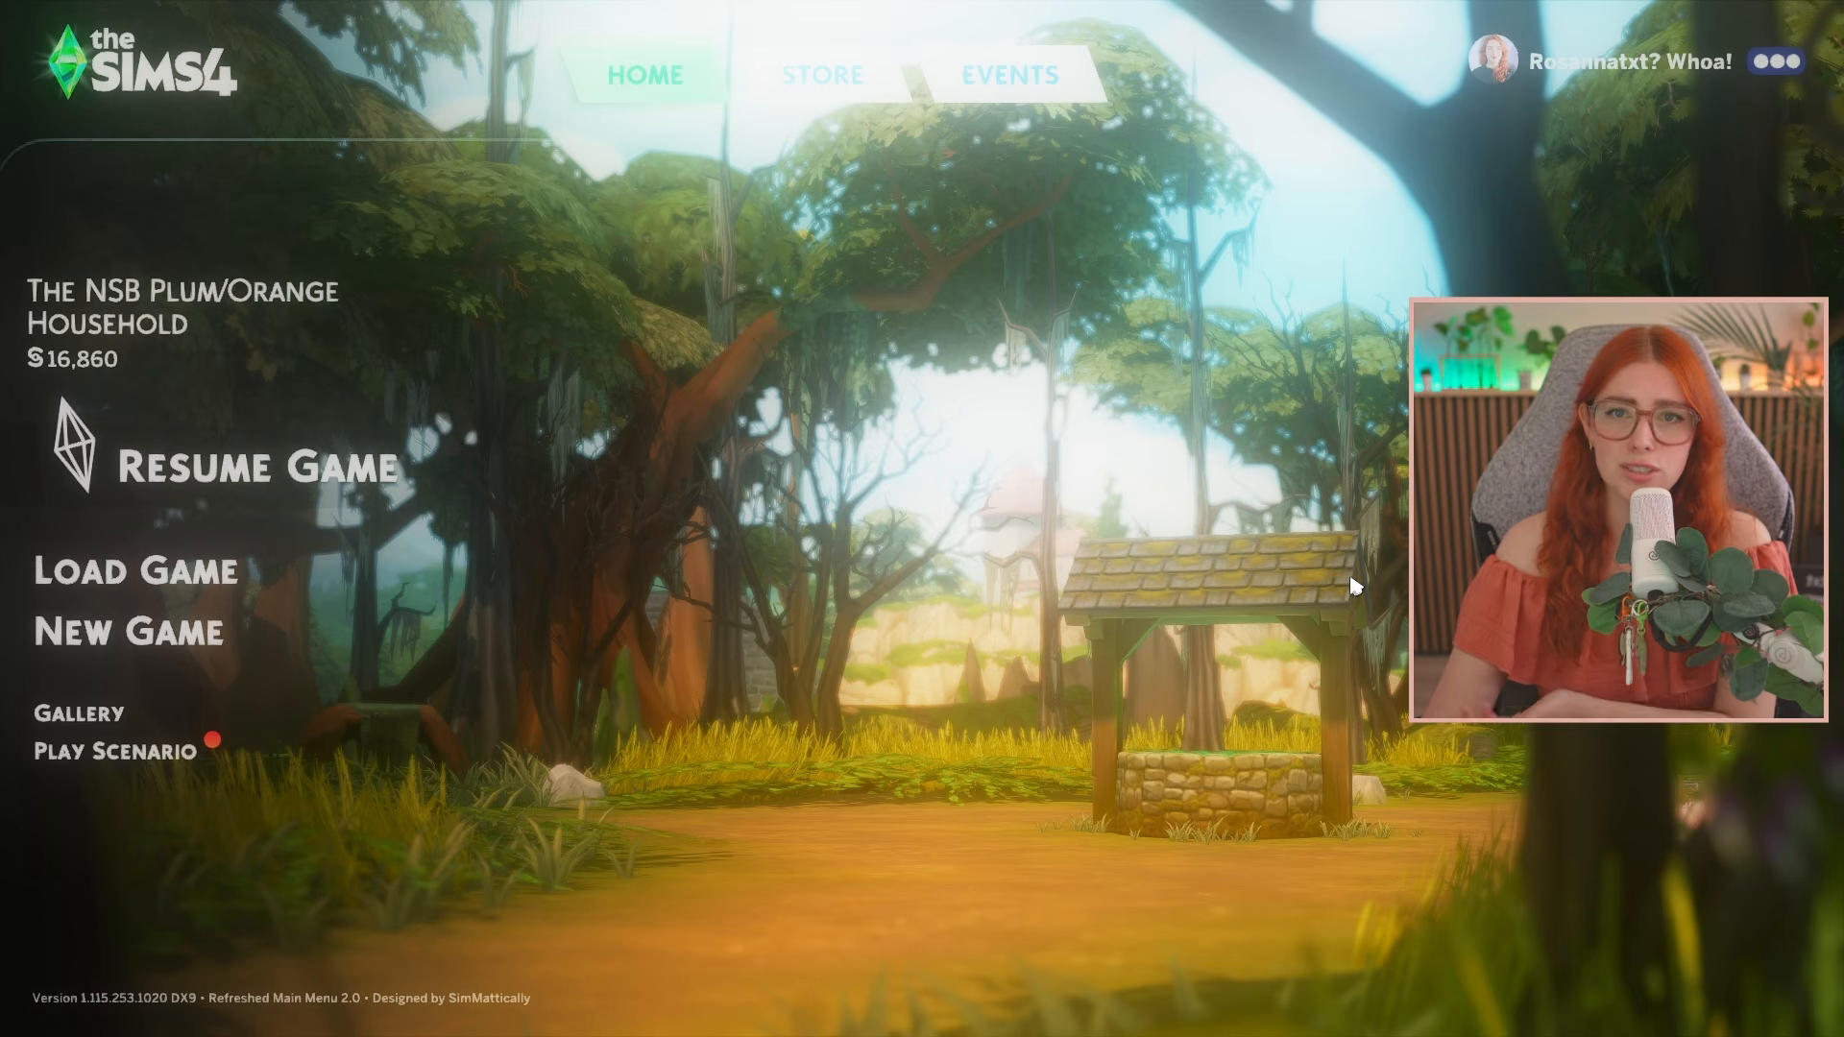
key(Home)
click(84, 641)
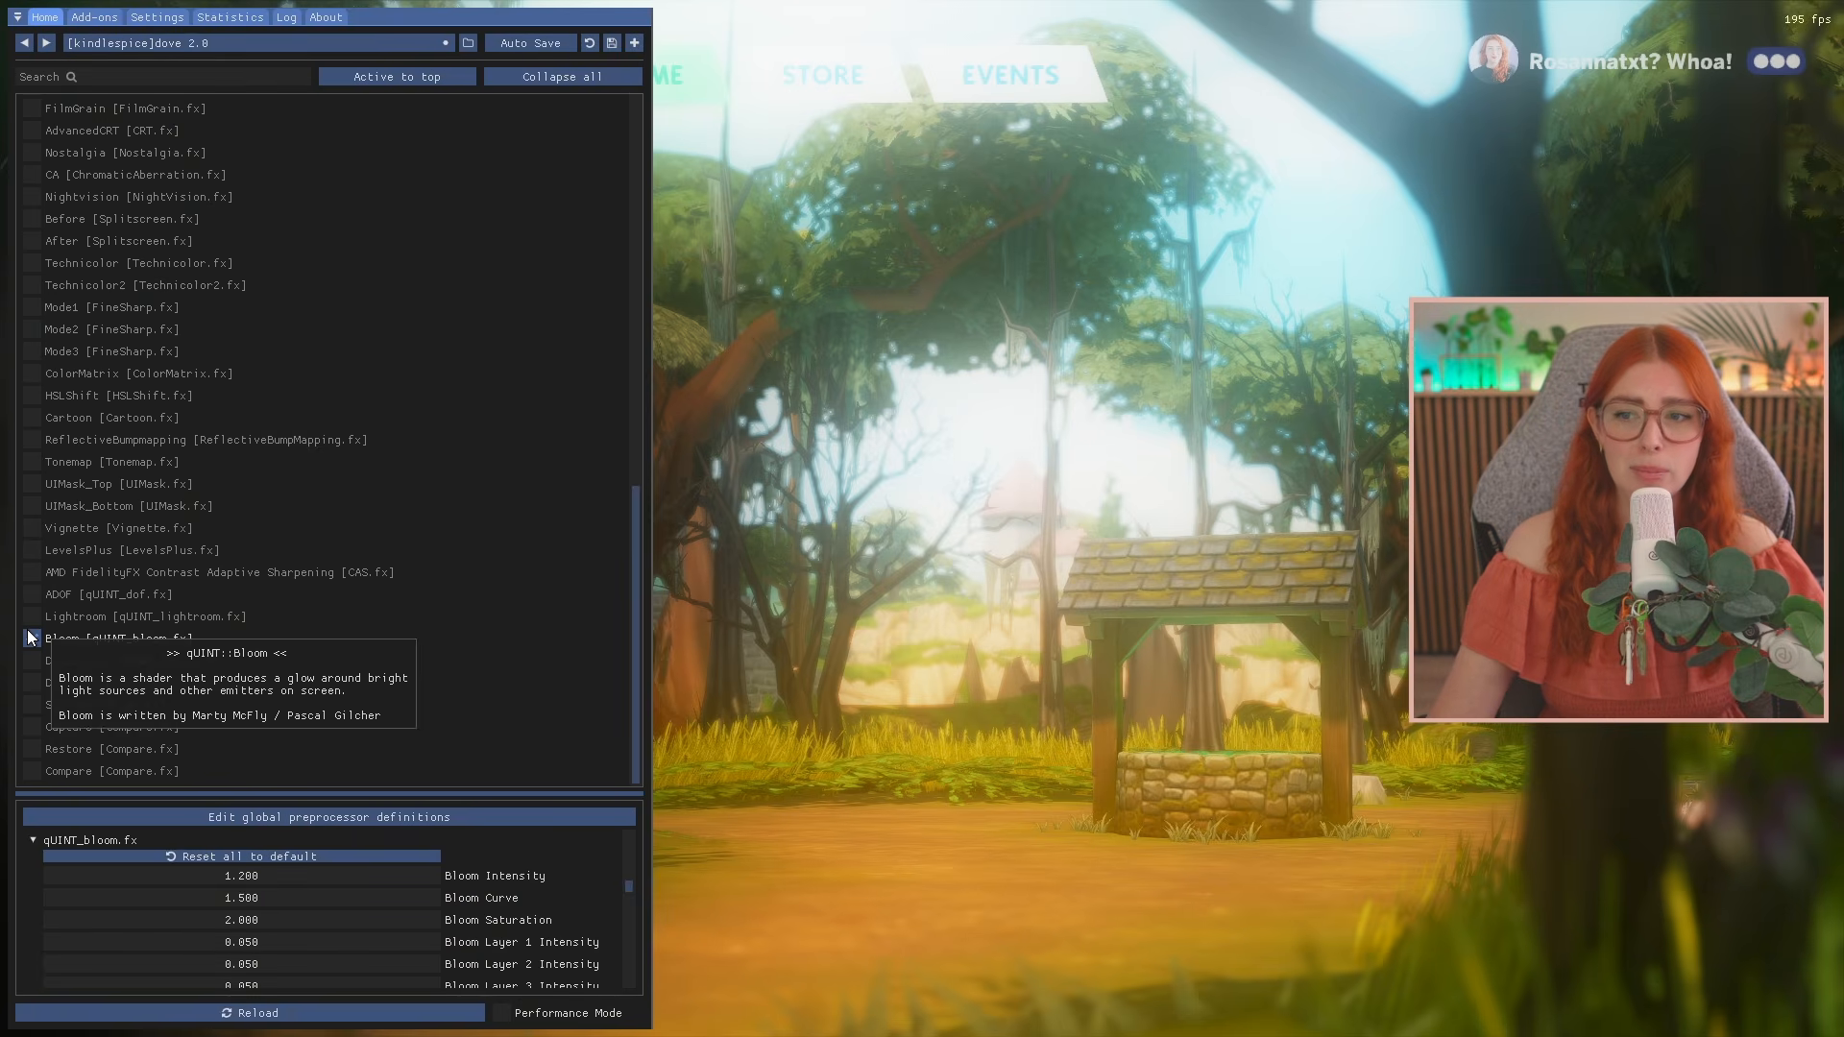
click(84, 641)
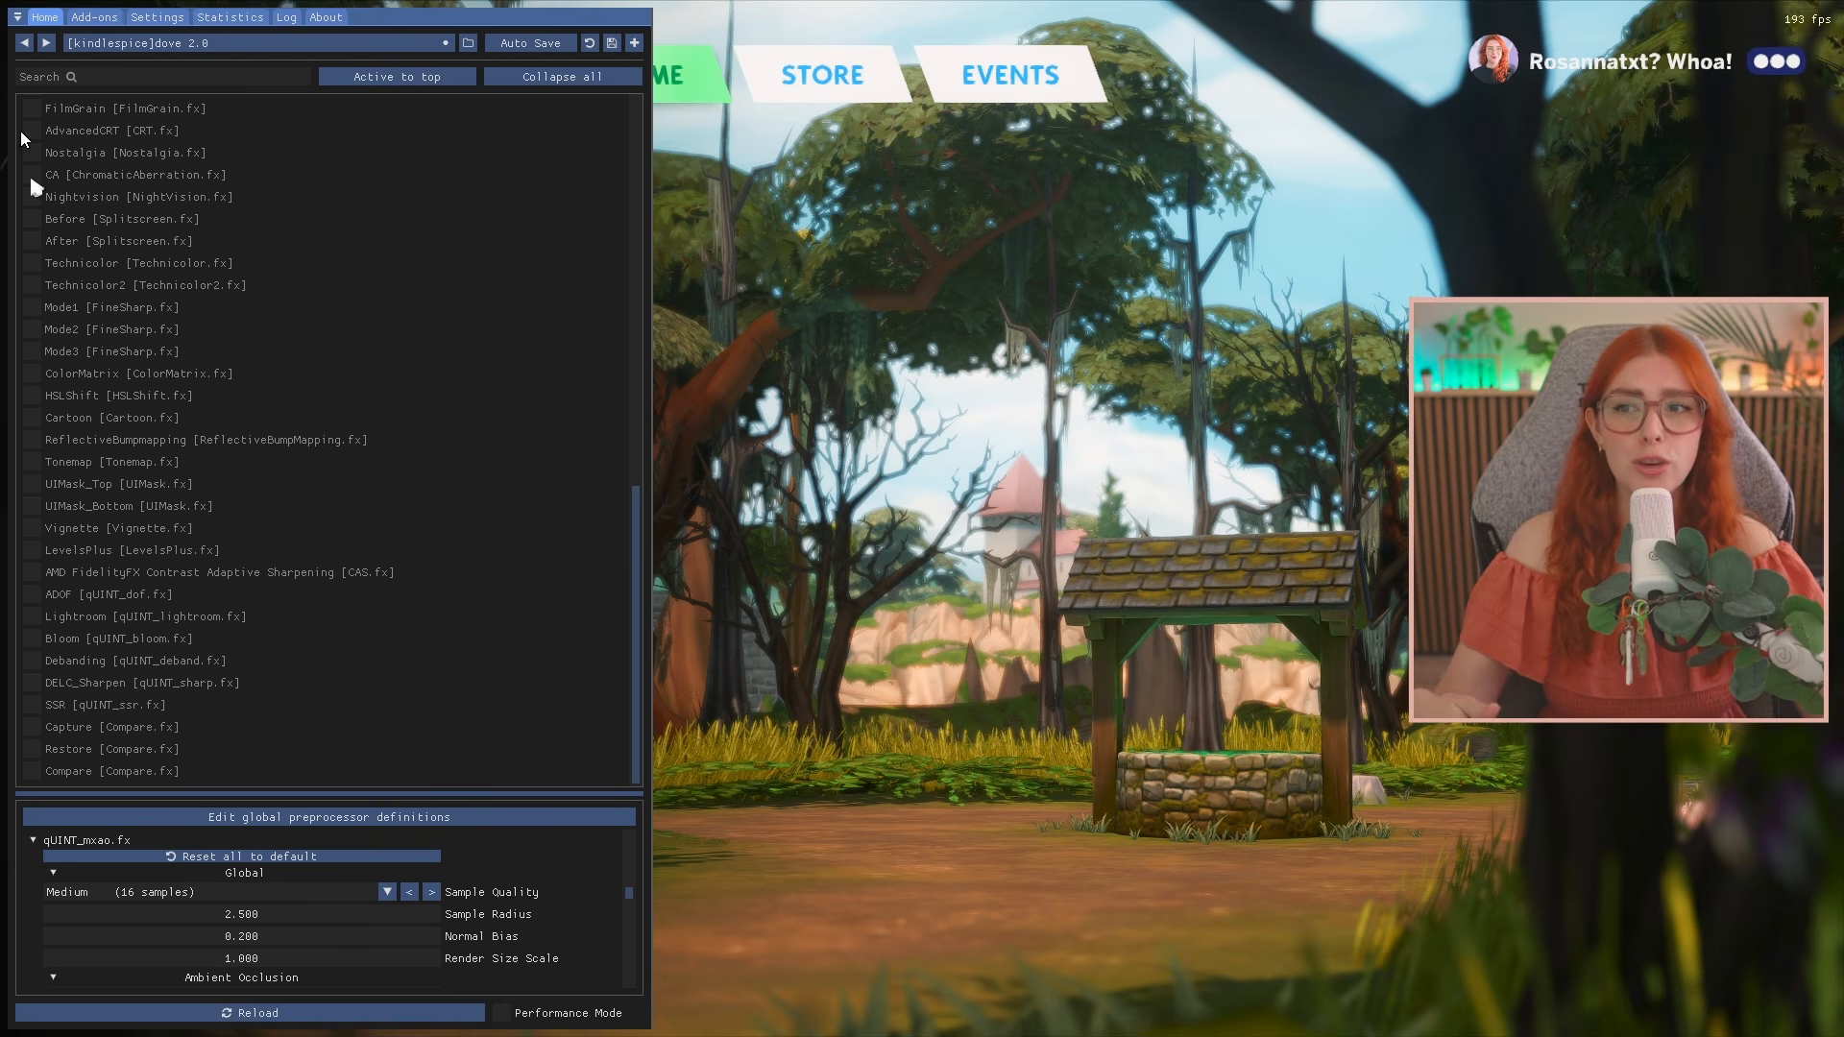
Toggle the MagicDOF [DOF.fx] effect on and back off
scroll(248, 259, up, 1)
scroll(248, 260, up, 7)
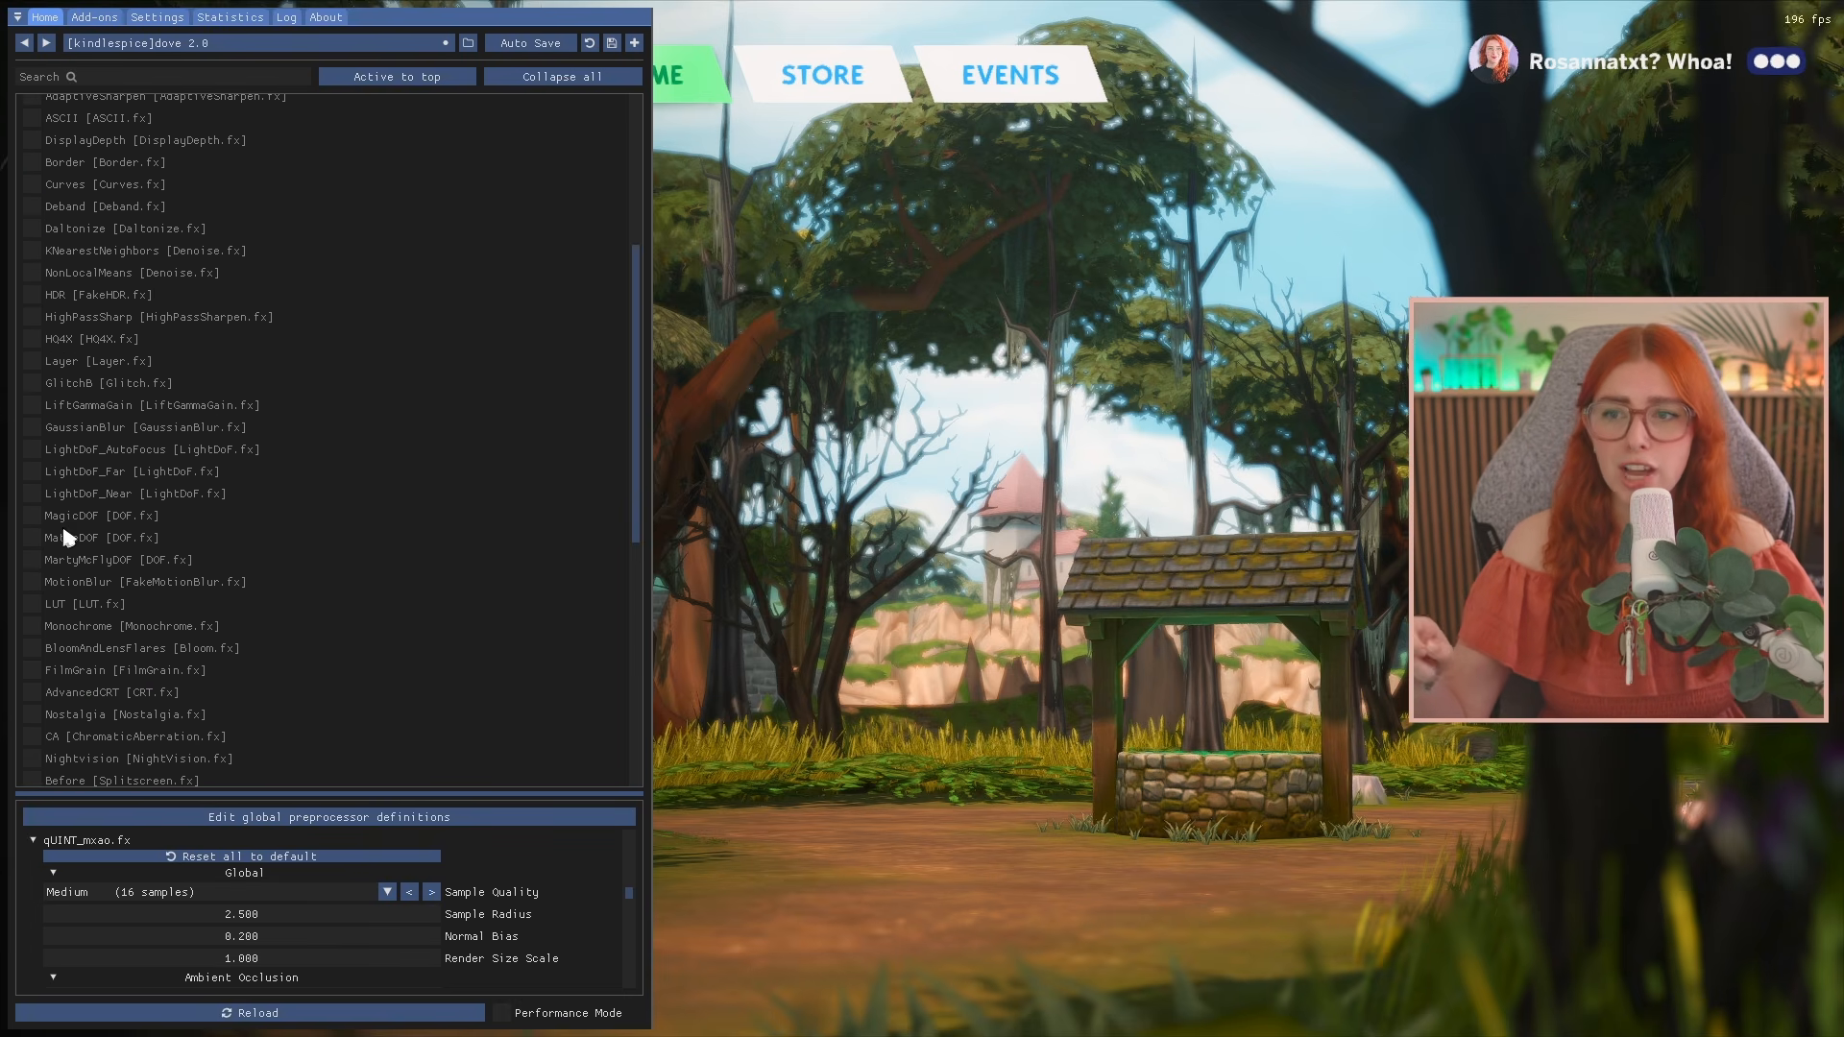
click(94, 520)
click(96, 519)
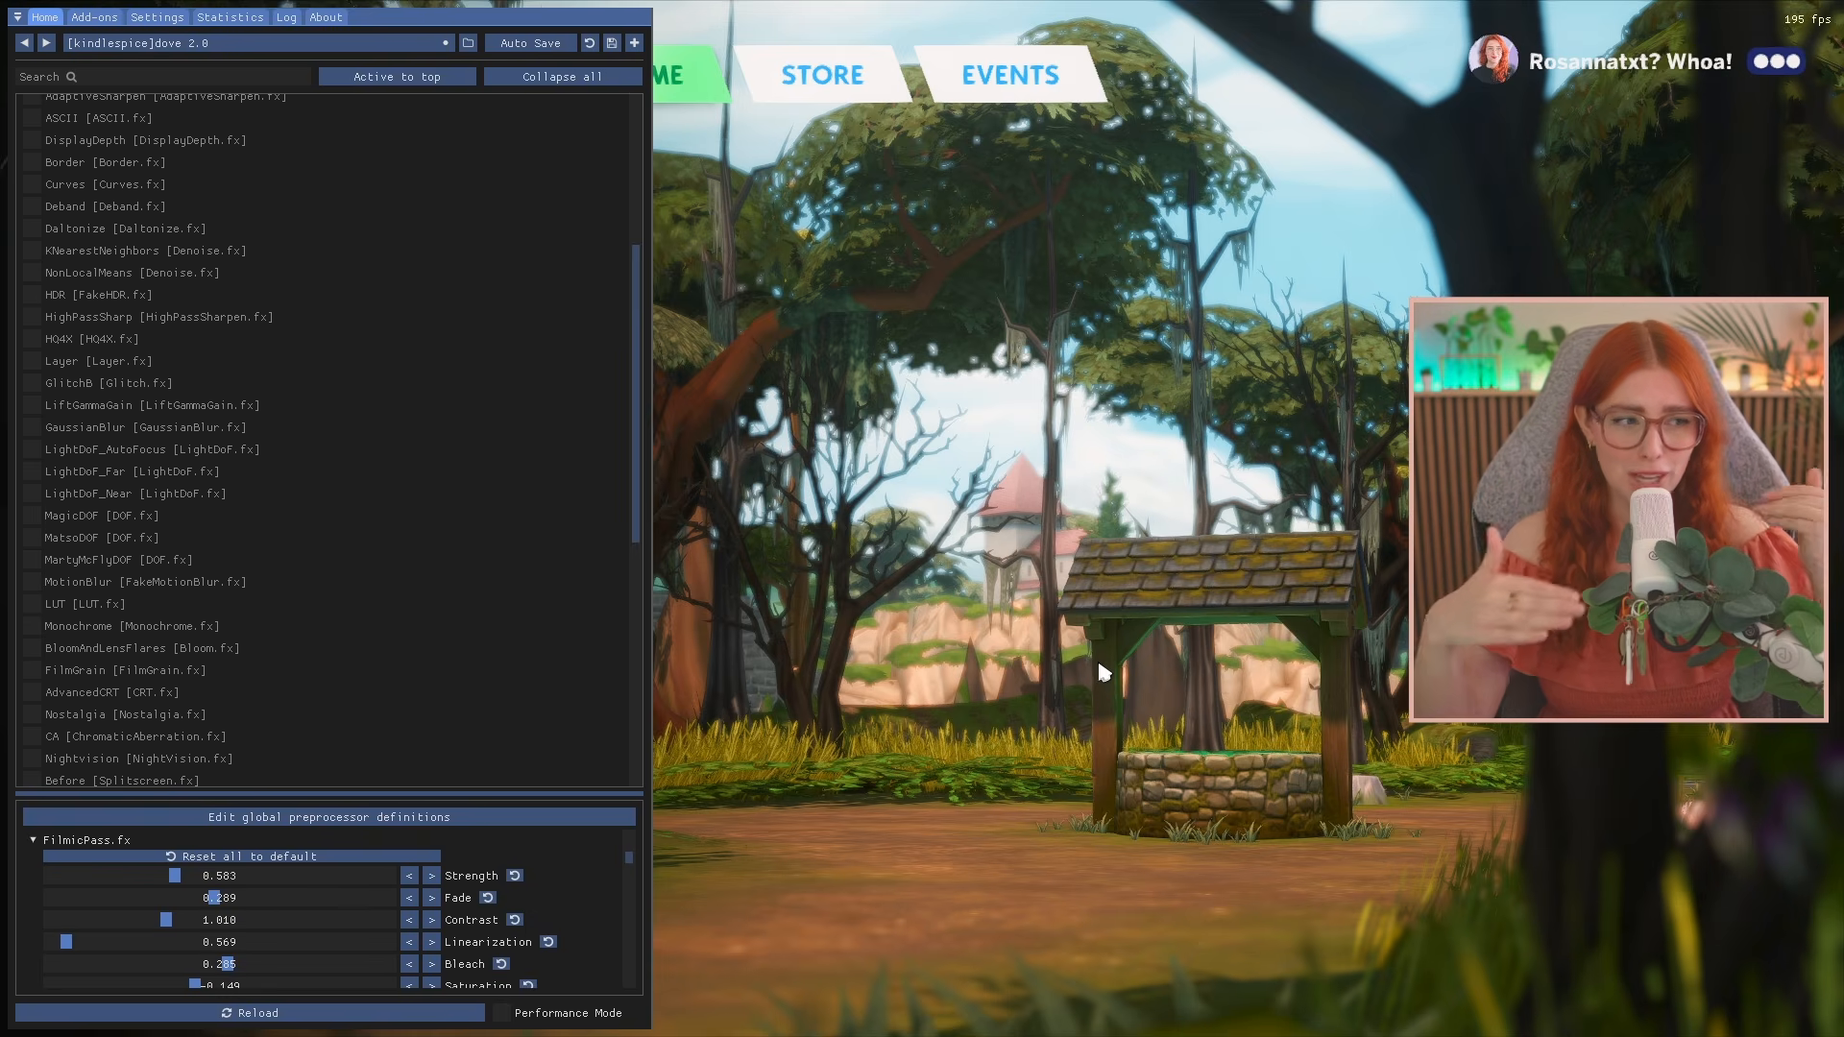
Open the new preset form and dismiss it without creating a preset
scroll(179, 362, up, 5)
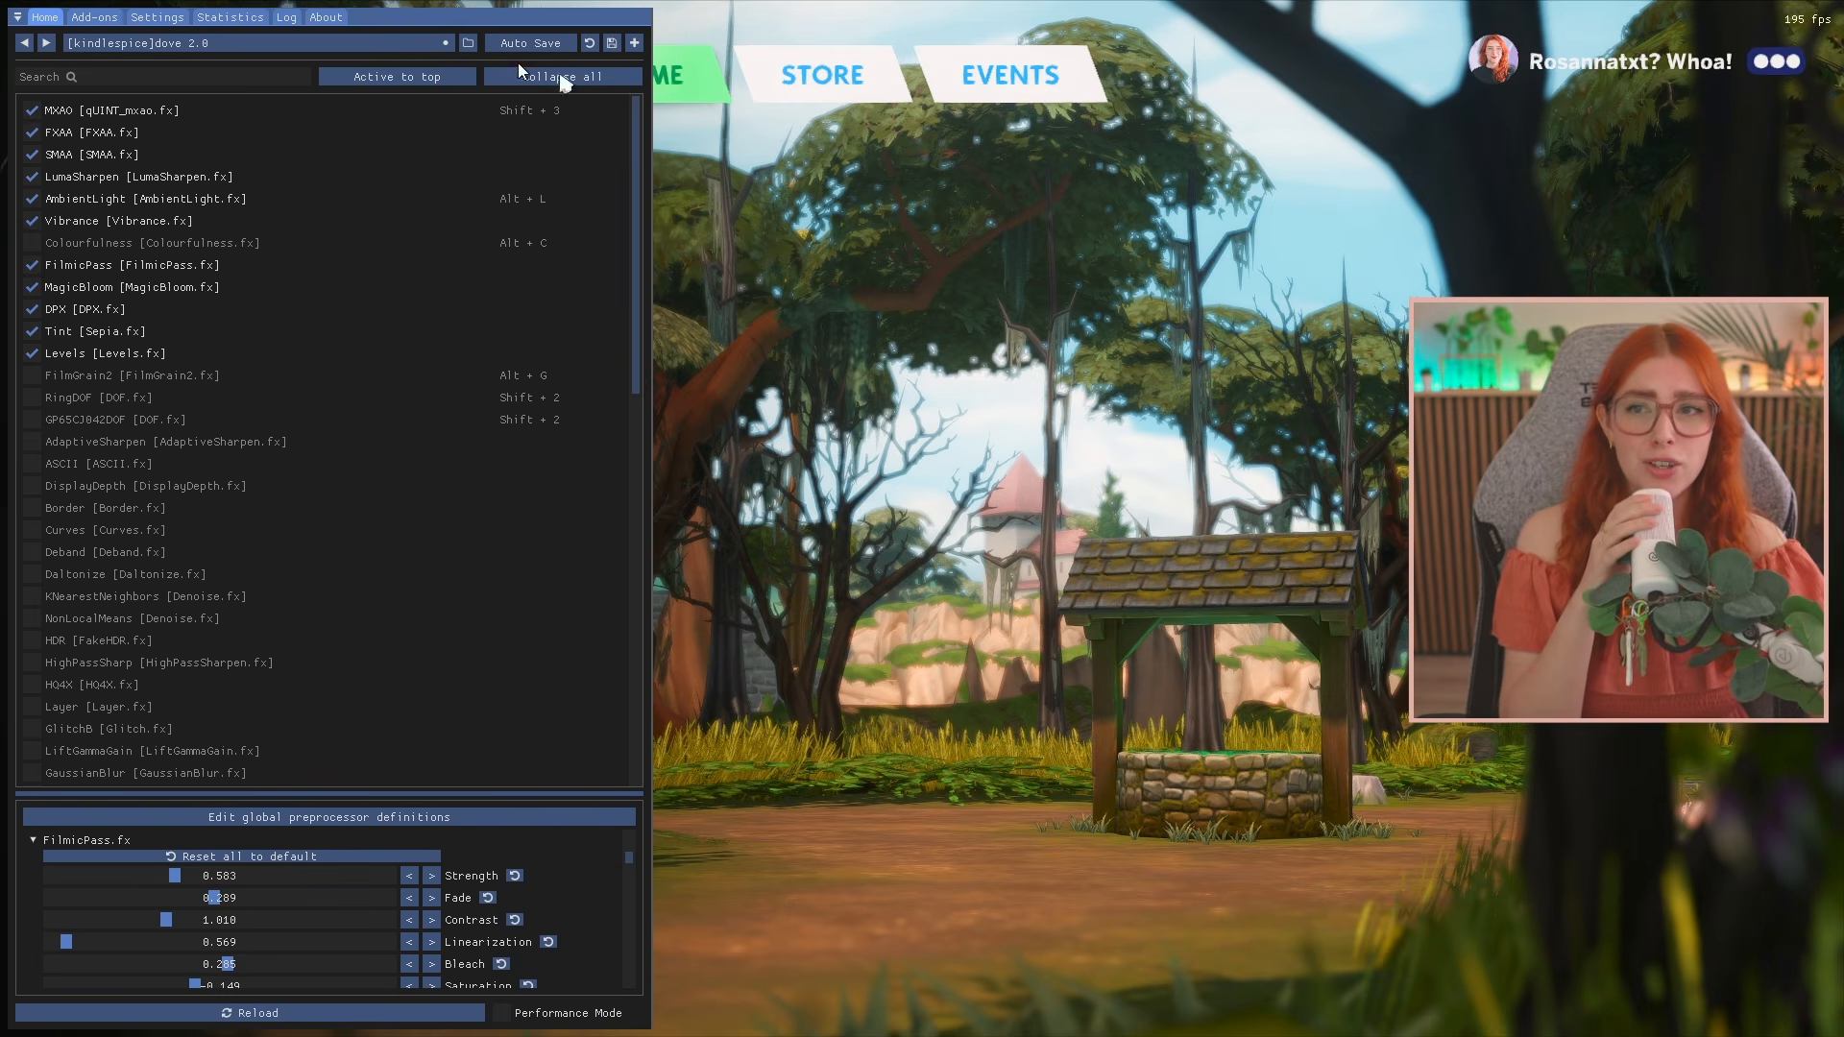
click(634, 45)
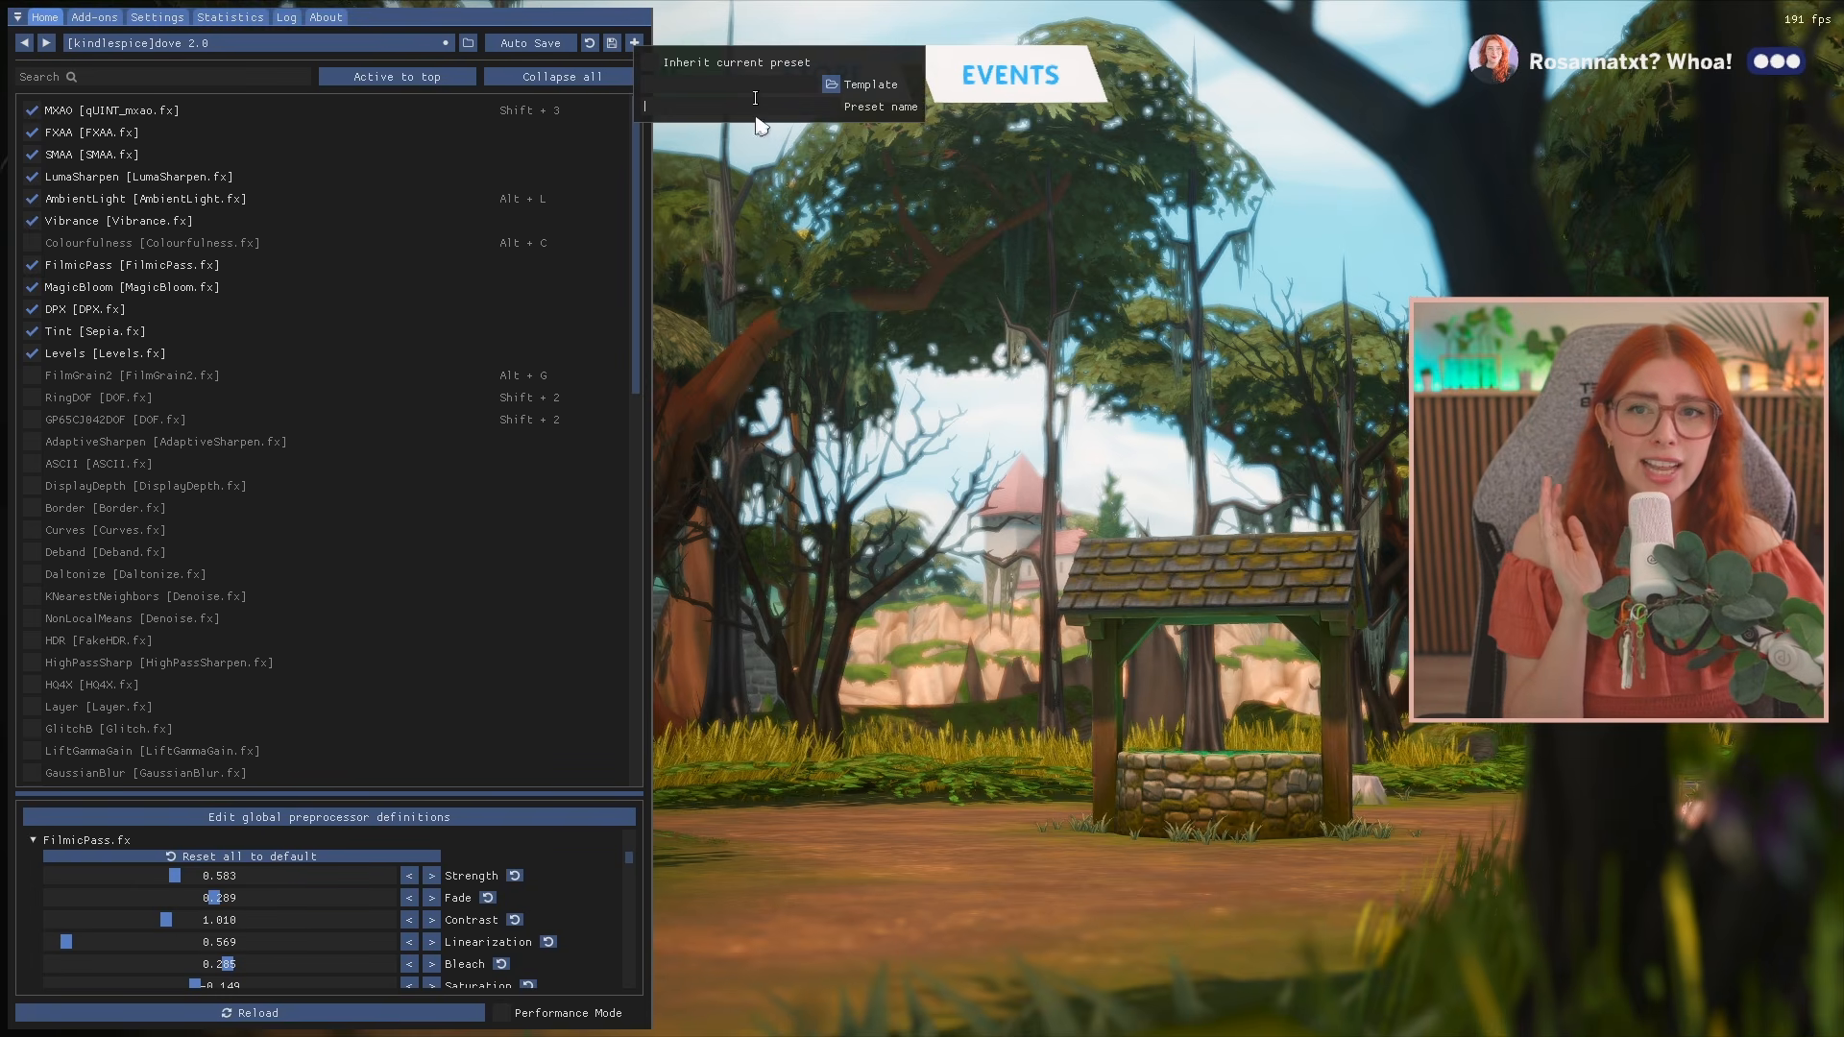
click(603, 26)
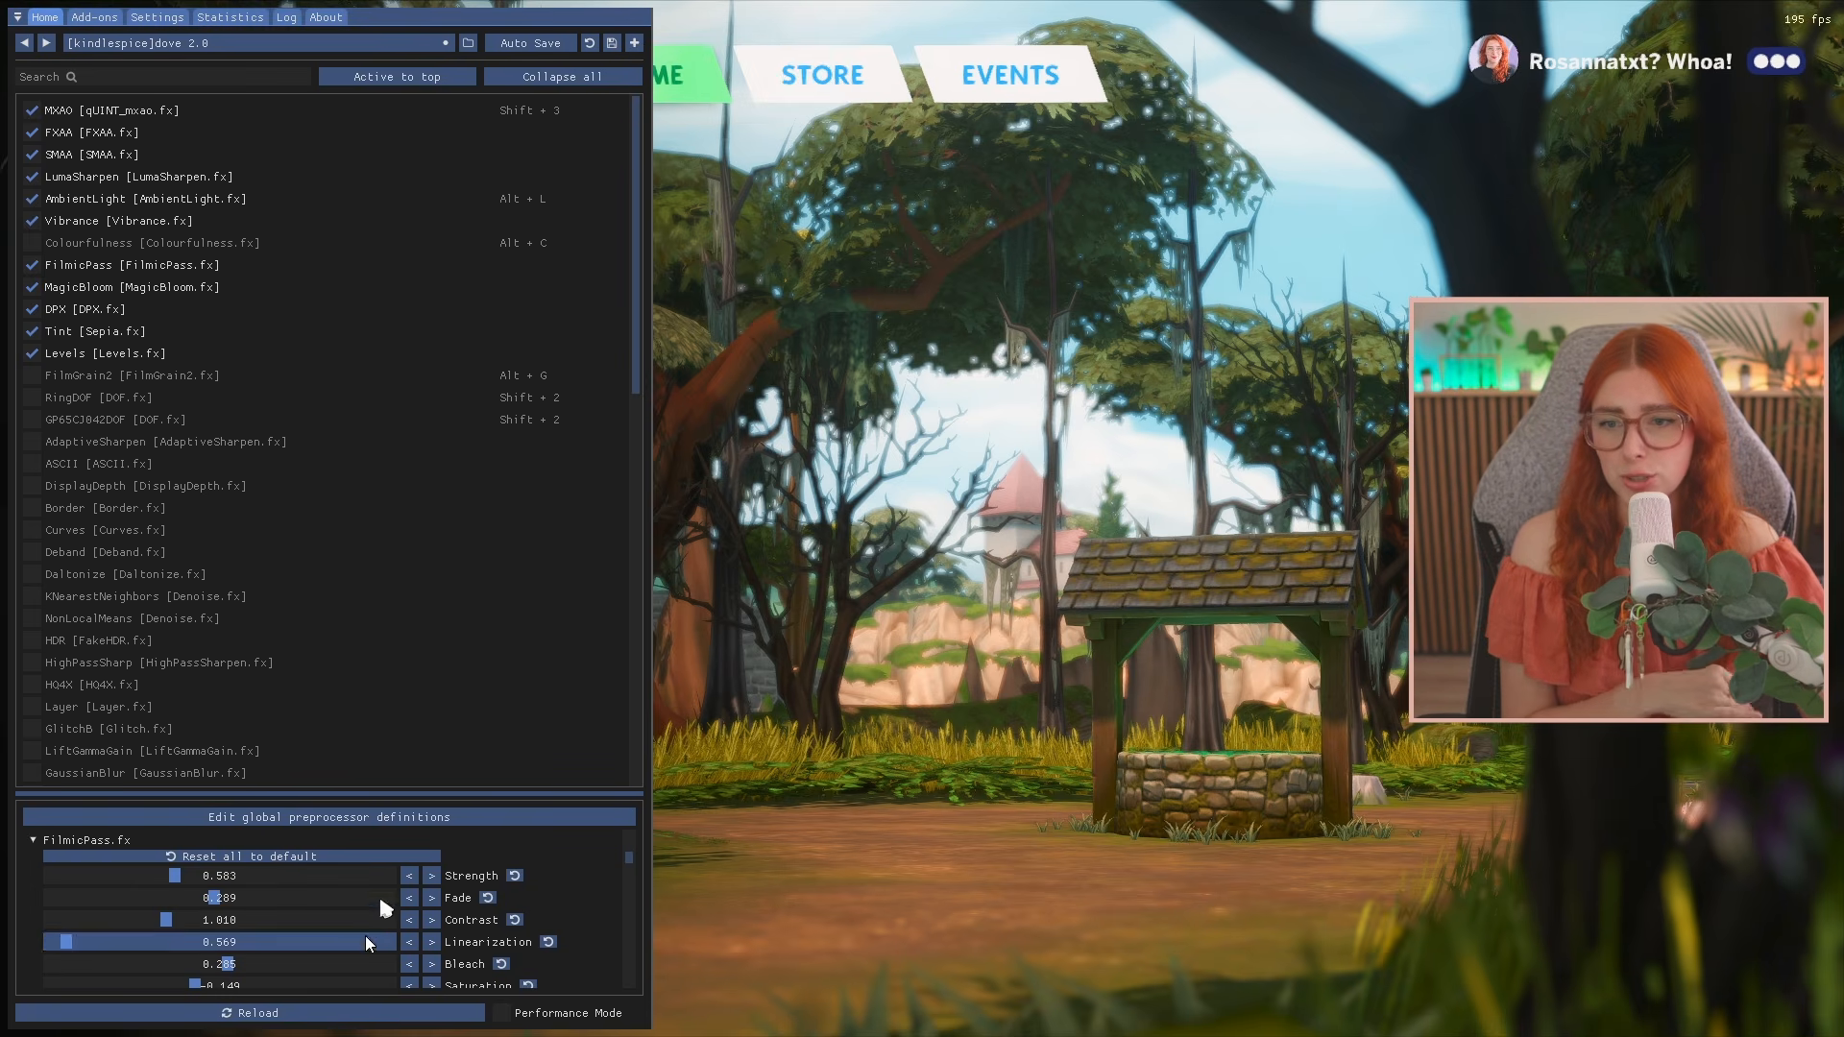
Bring up the variables of the MXAO [qUINT_mxao.fx] effect and enlarge the variables area
click(91, 309)
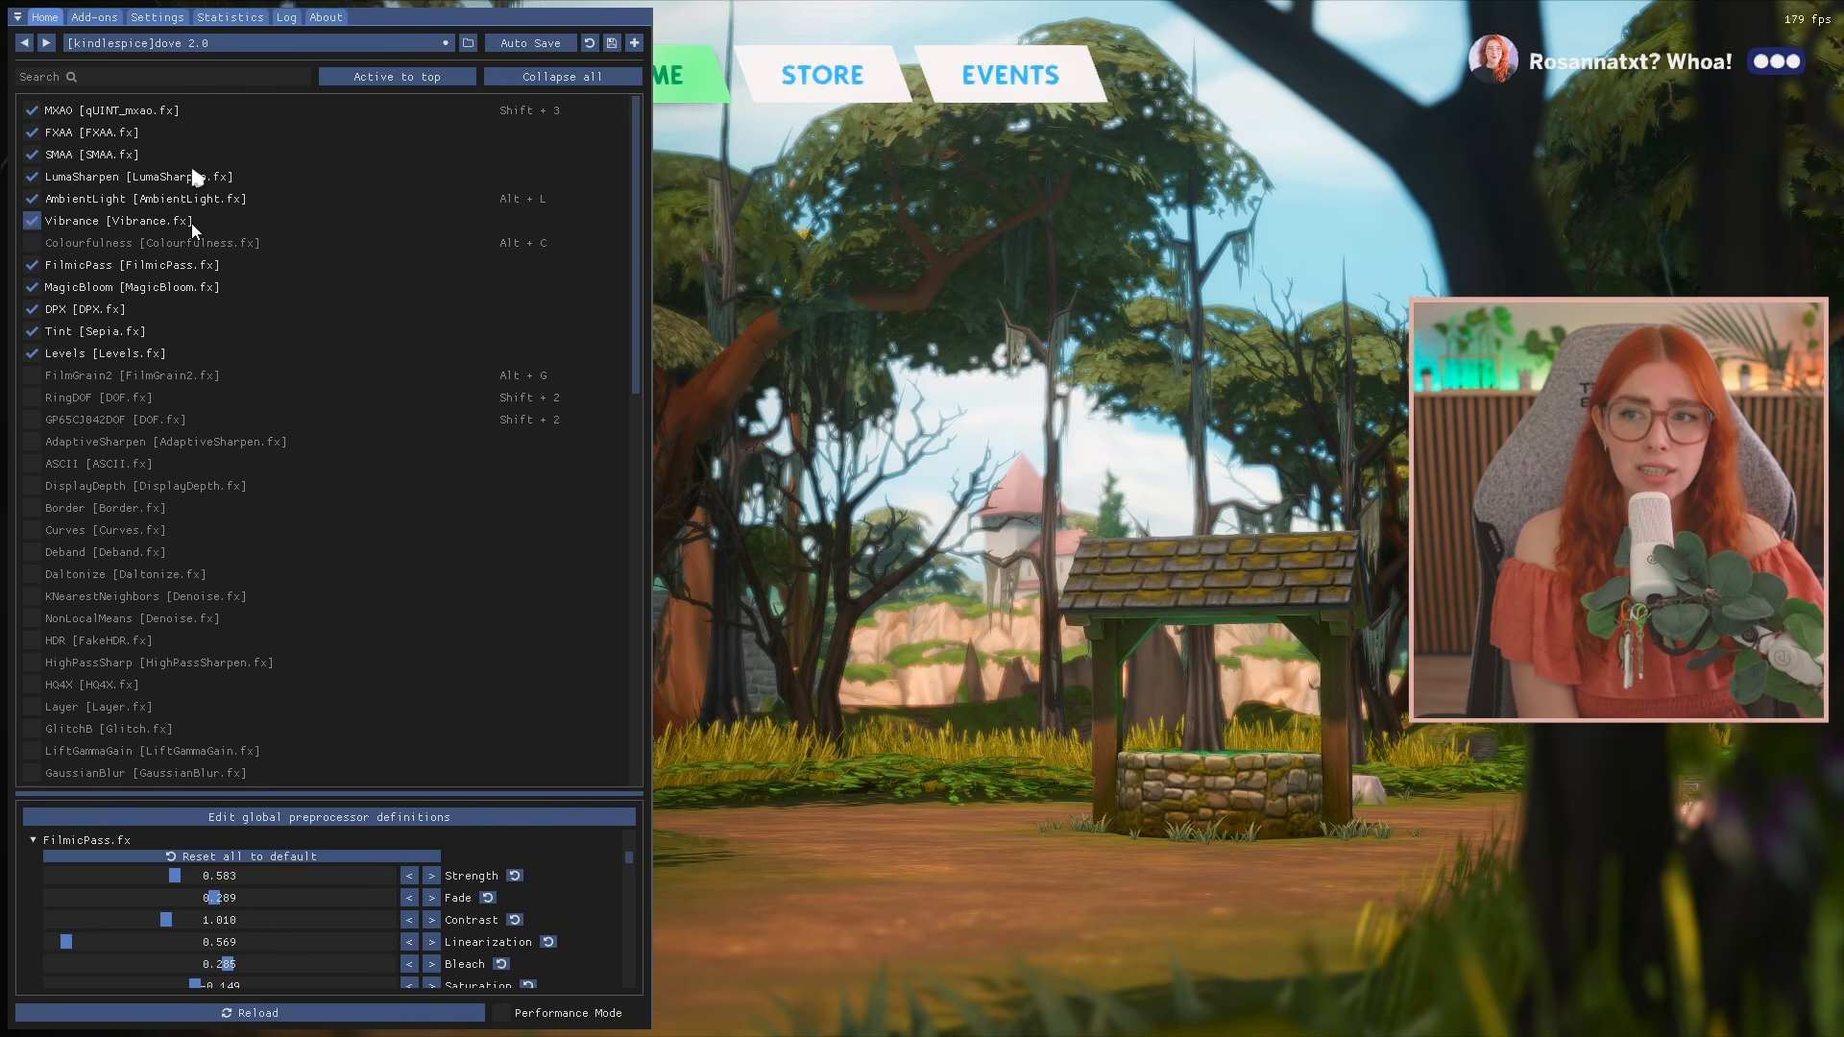
click(94, 110)
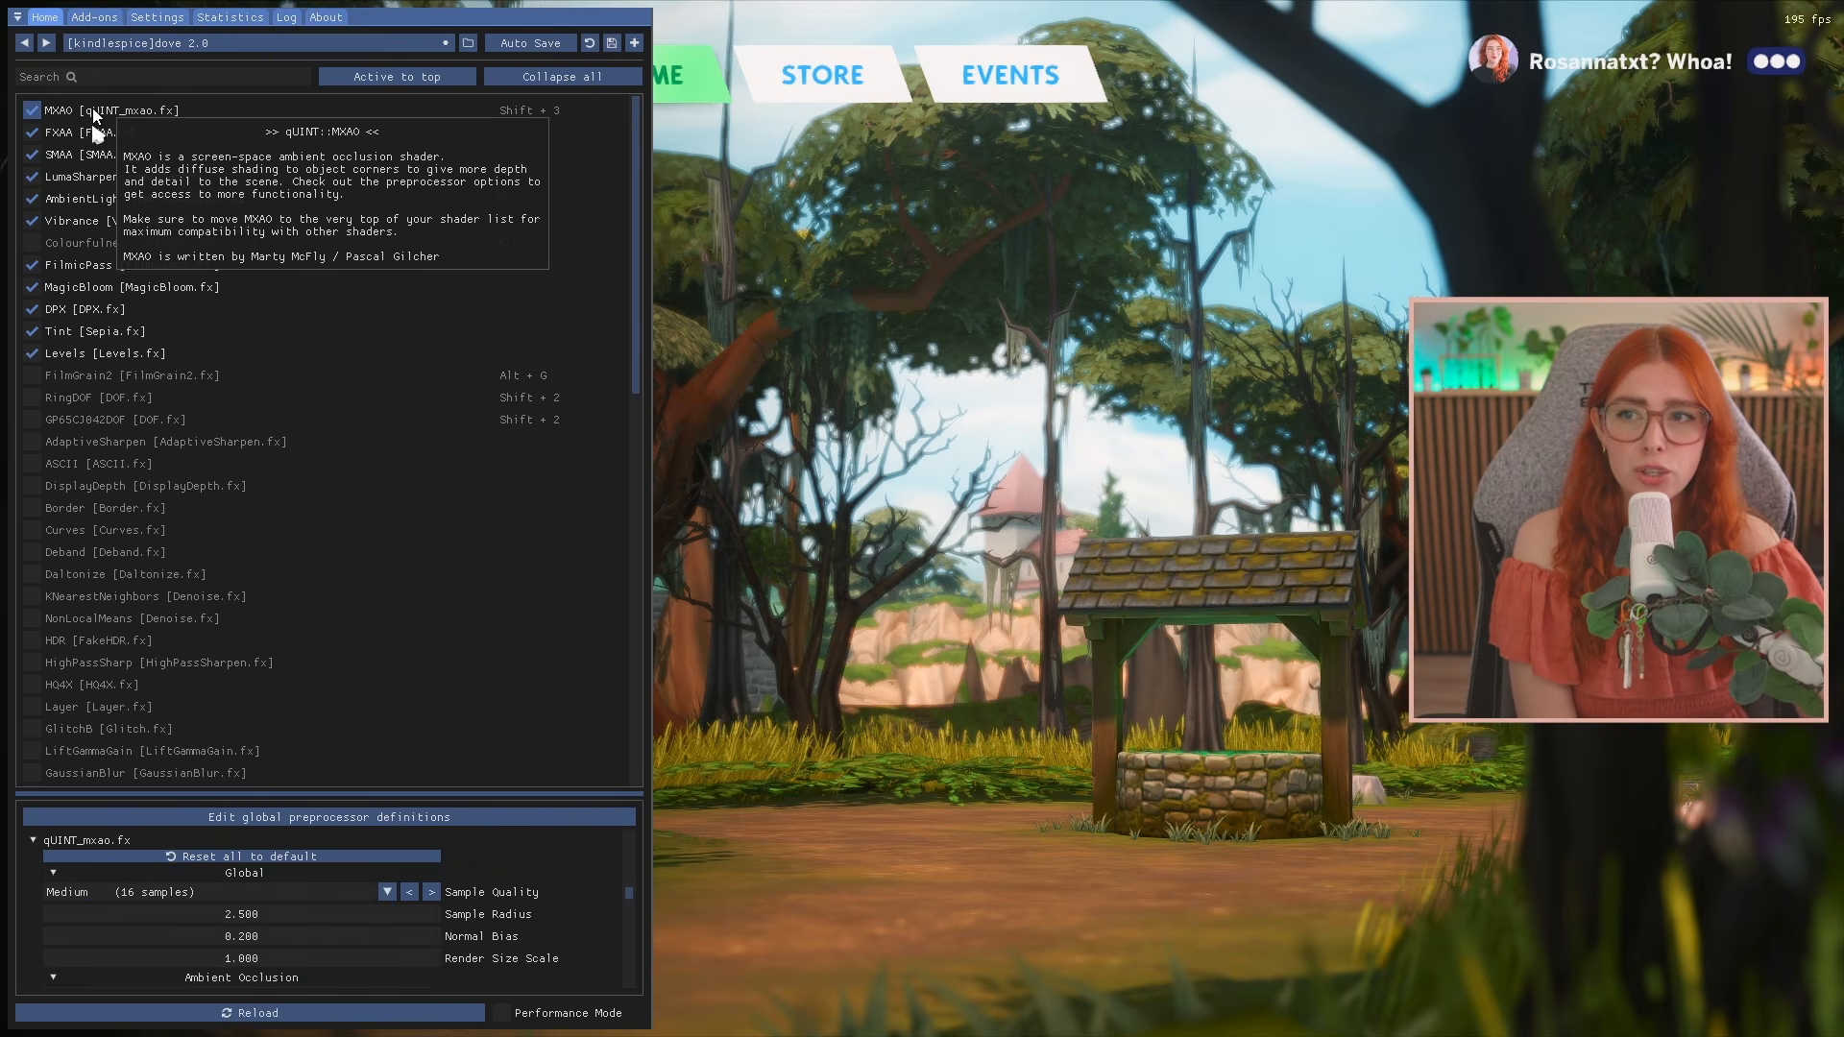
drag(375, 799, 301, 329)
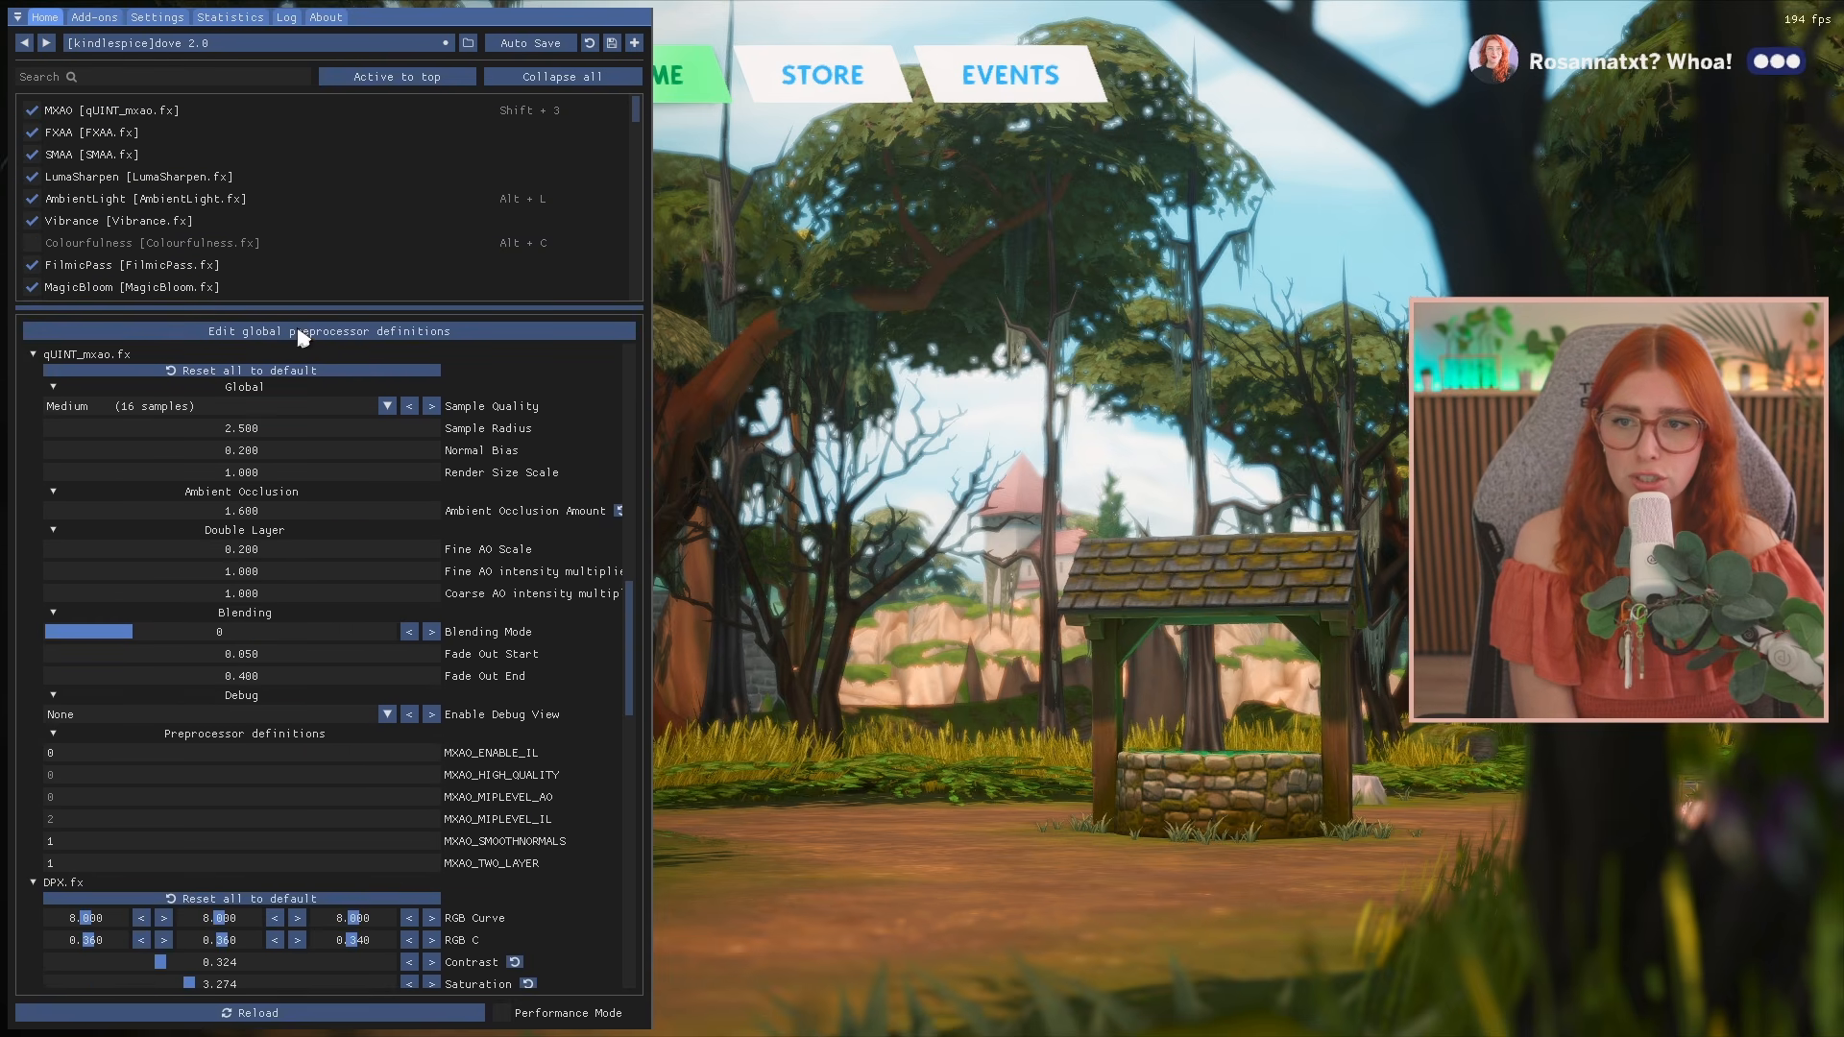
Collapse the variable groups of qUINT_mxao, DPX, FXAA, Levels, LumaSharpen, MagicBloom and FilmicPass
click(34, 357)
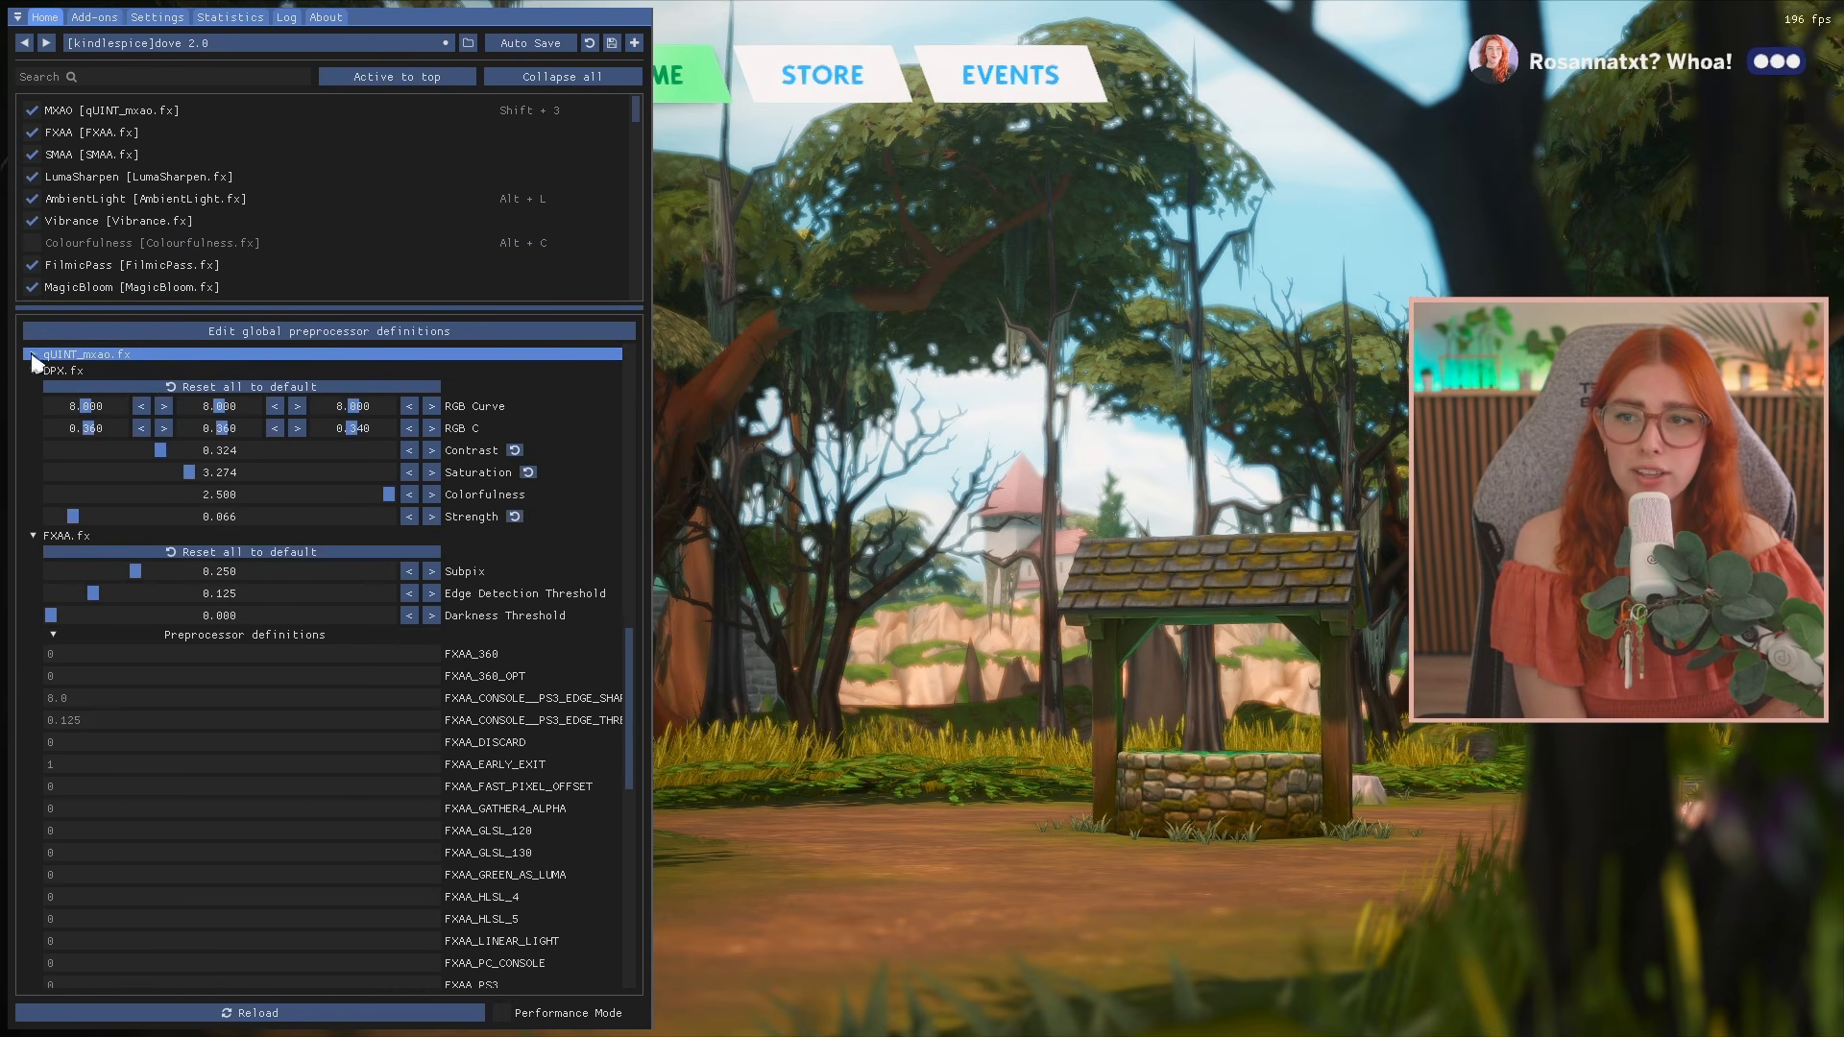
click(33, 372)
click(33, 387)
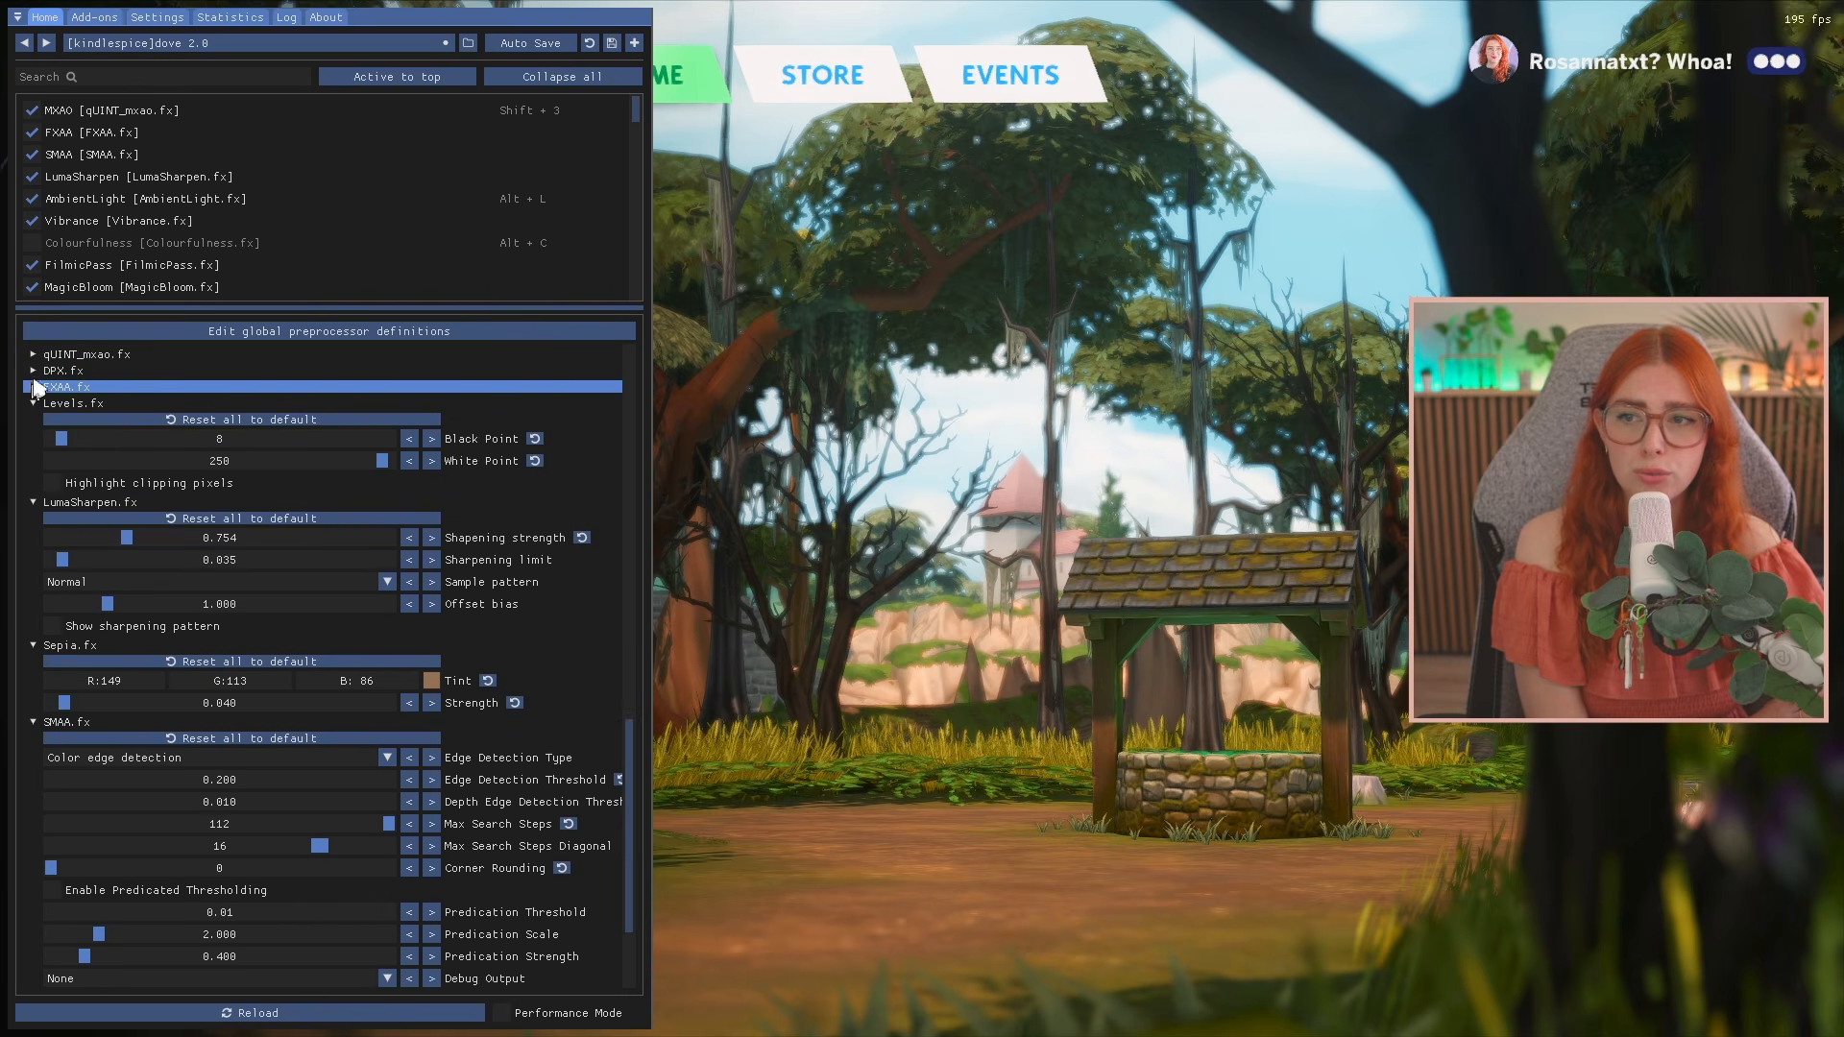
click(37, 404)
click(37, 420)
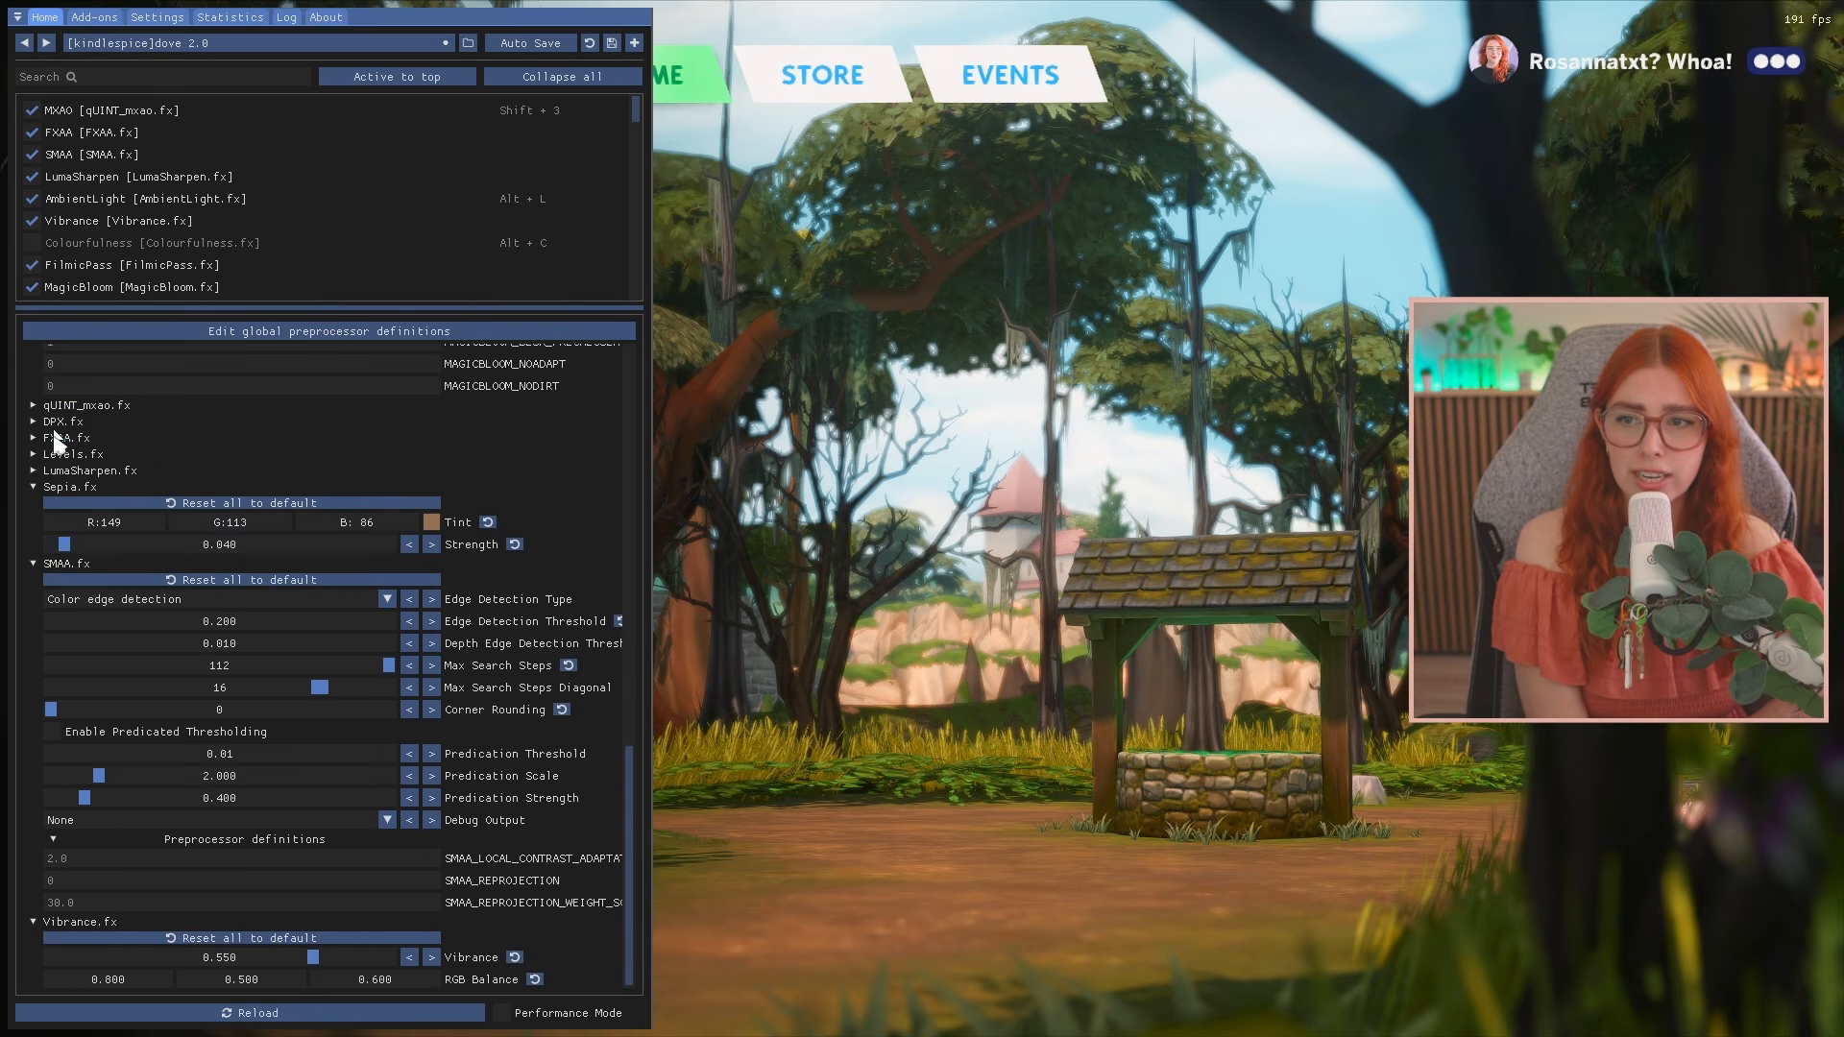
scroll(37, 432, up, 11)
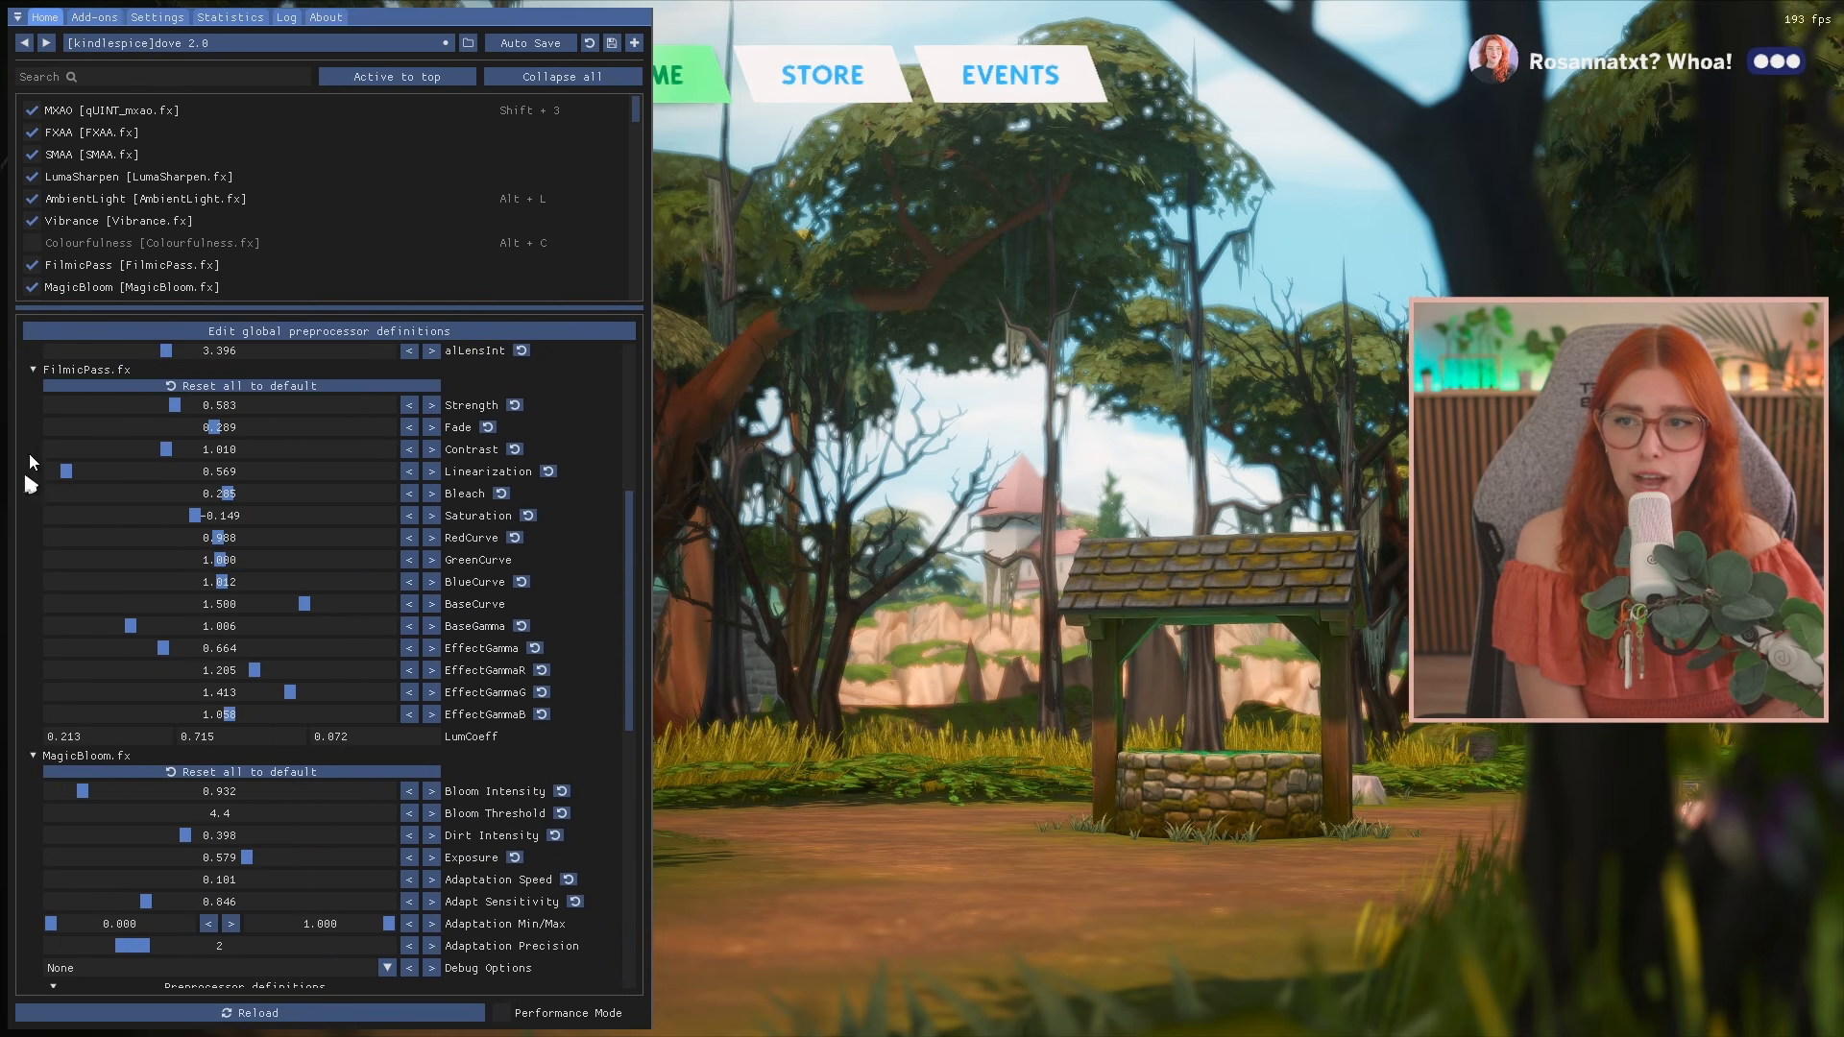
click(33, 756)
scroll(30, 673, up, 4)
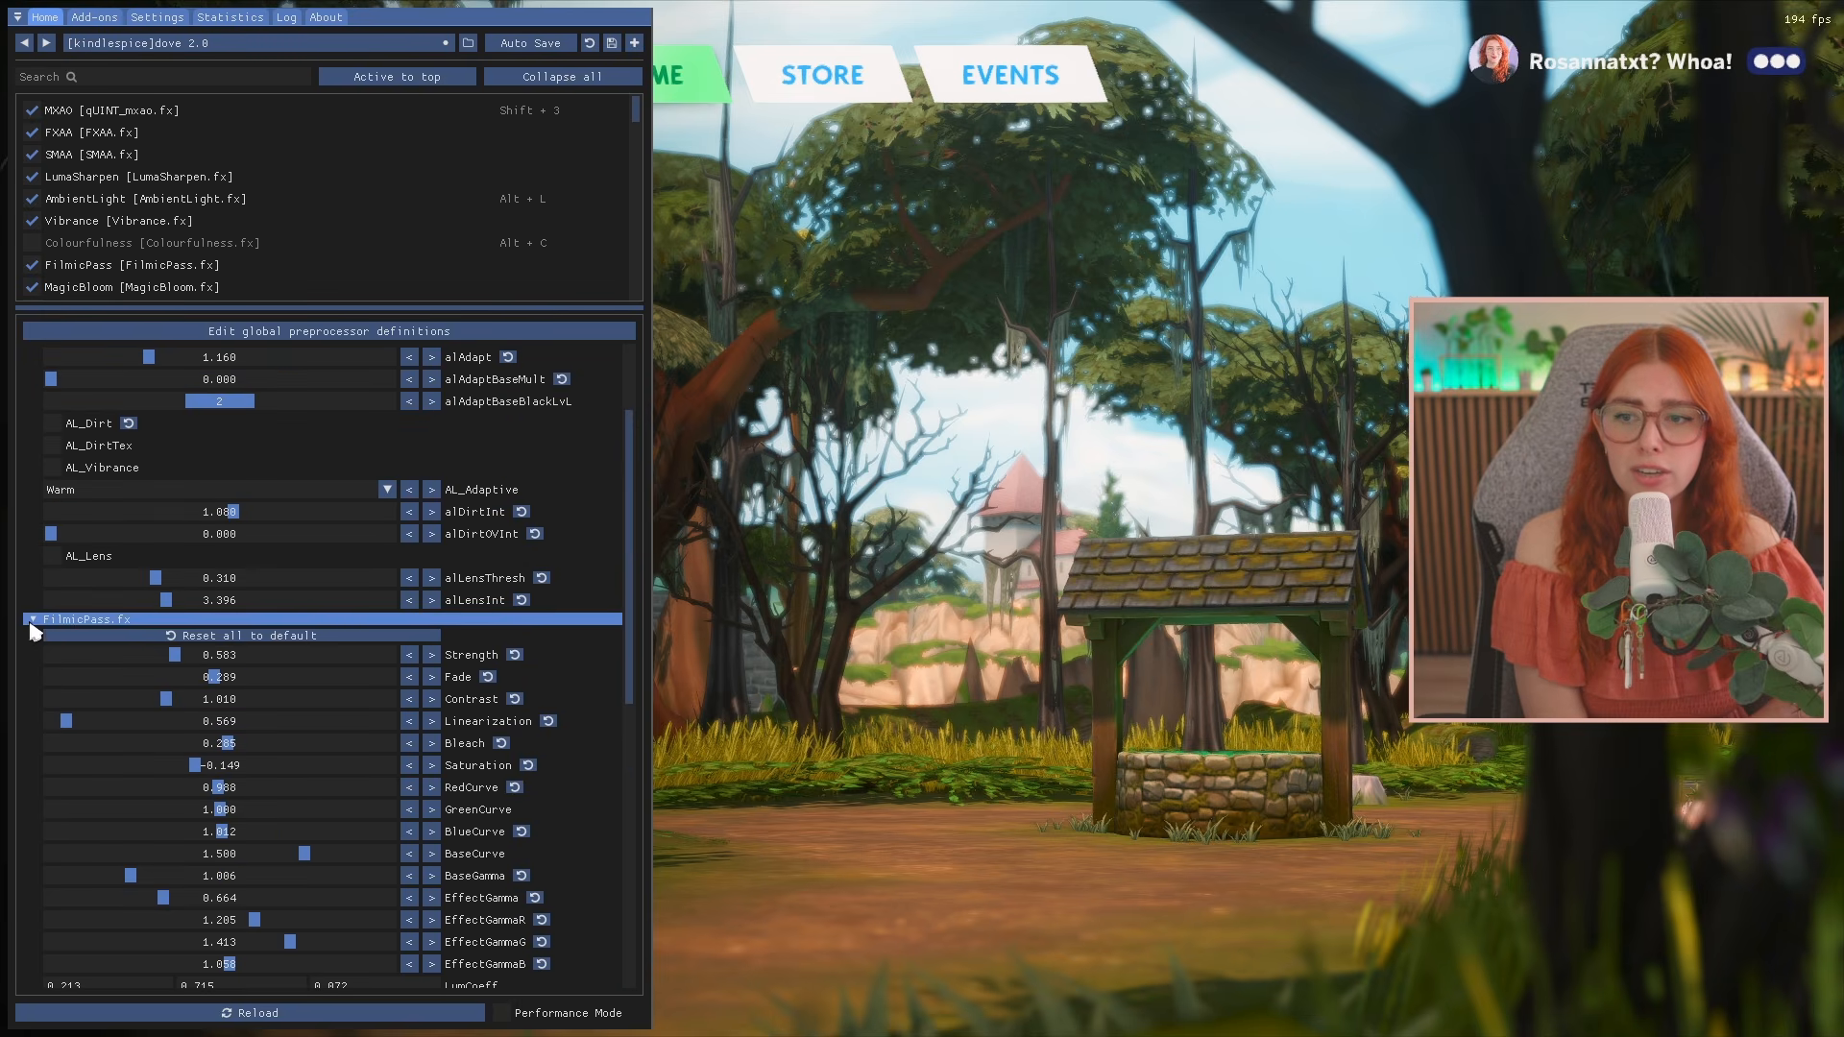
click(34, 619)
scroll(38, 576, up, 3)
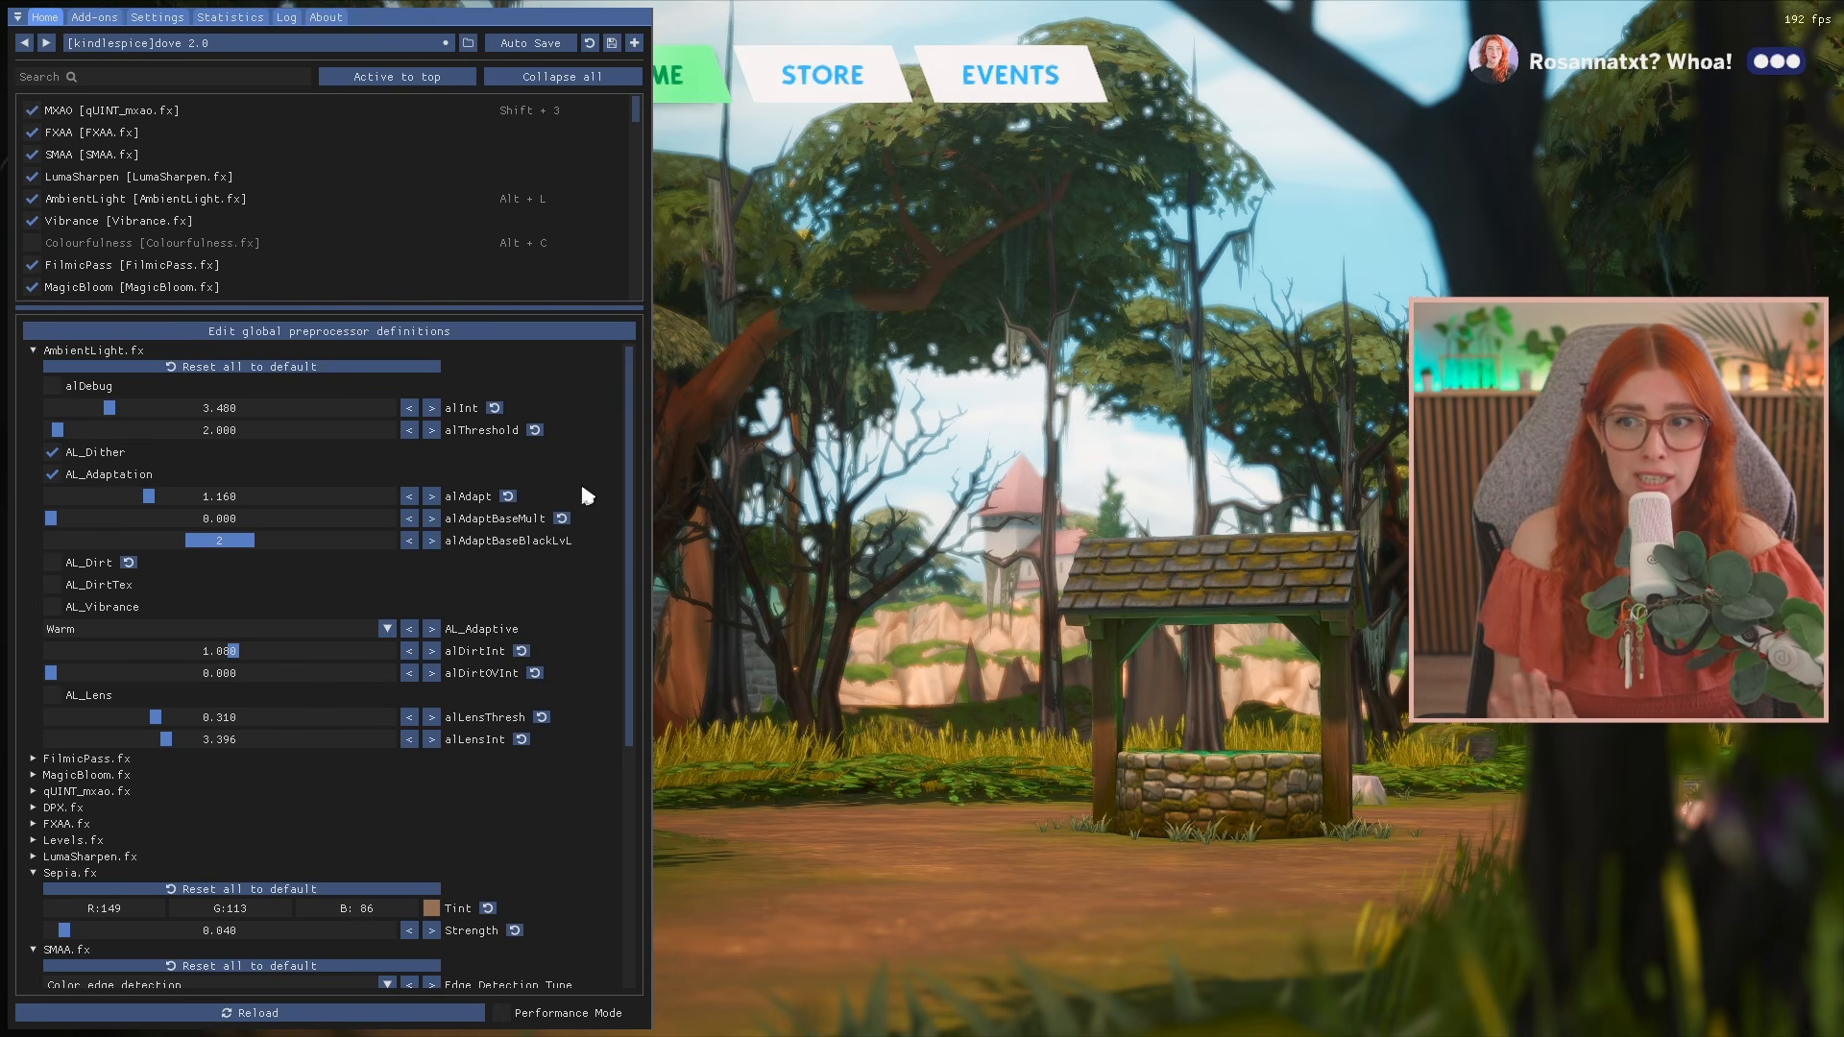
Reset all AmbientLight.fx variables to default and lower its alInt intensity to about 3.843
click(256, 367)
click(413, 402)
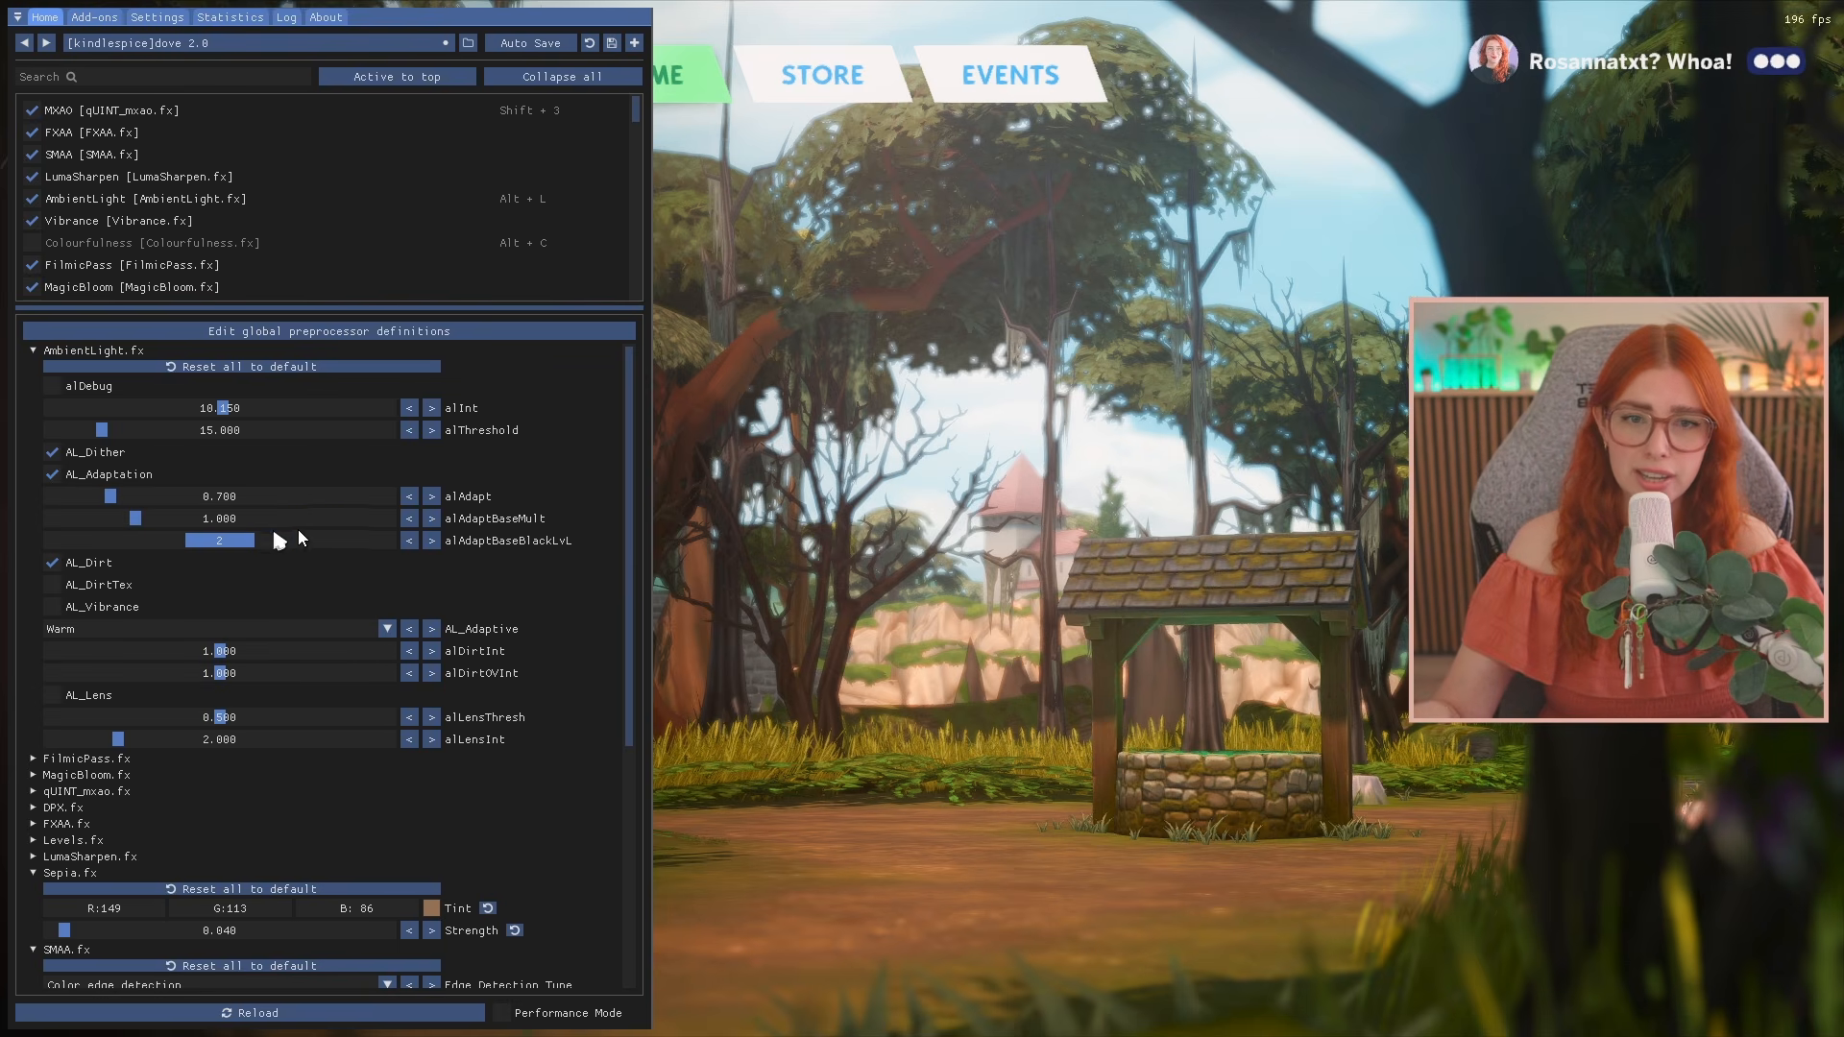
drag(225, 411, 116, 412)
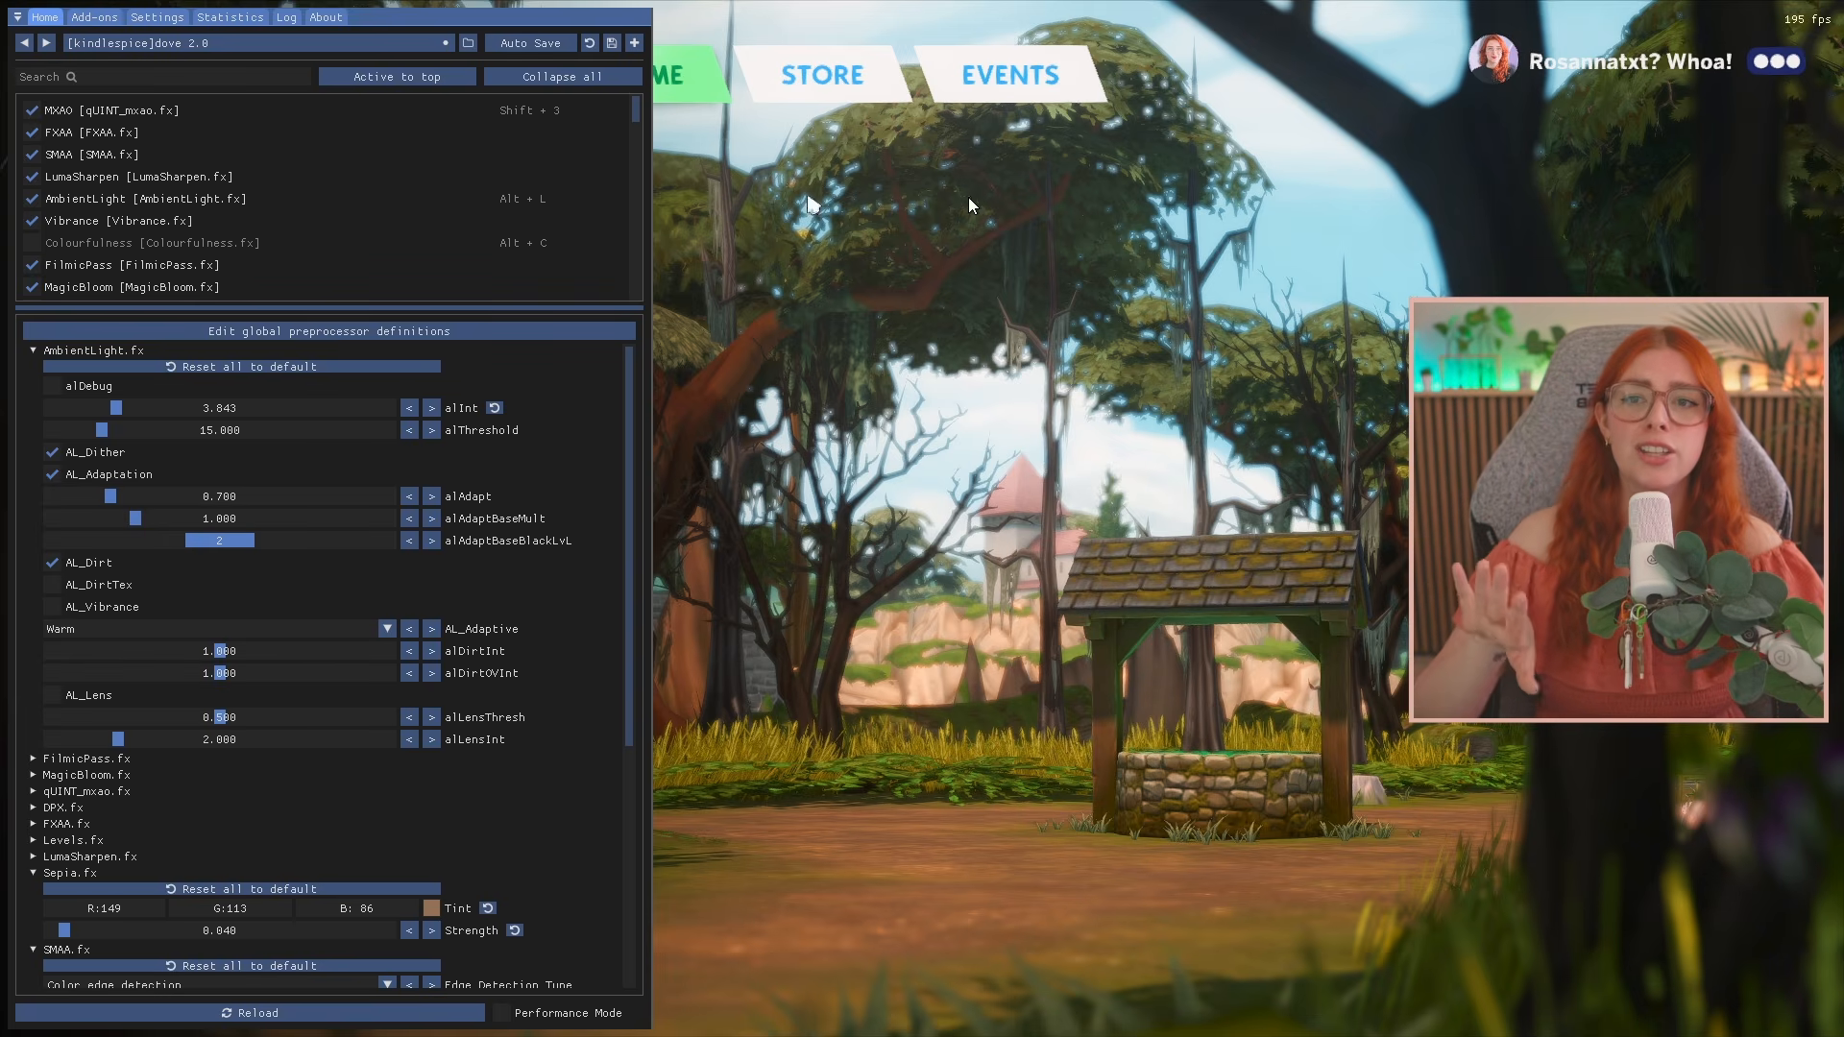
Shrink the variables area to show more of the effects list, and review the screenshot key and path in the ReShade settings
drag(499, 306, 548, 638)
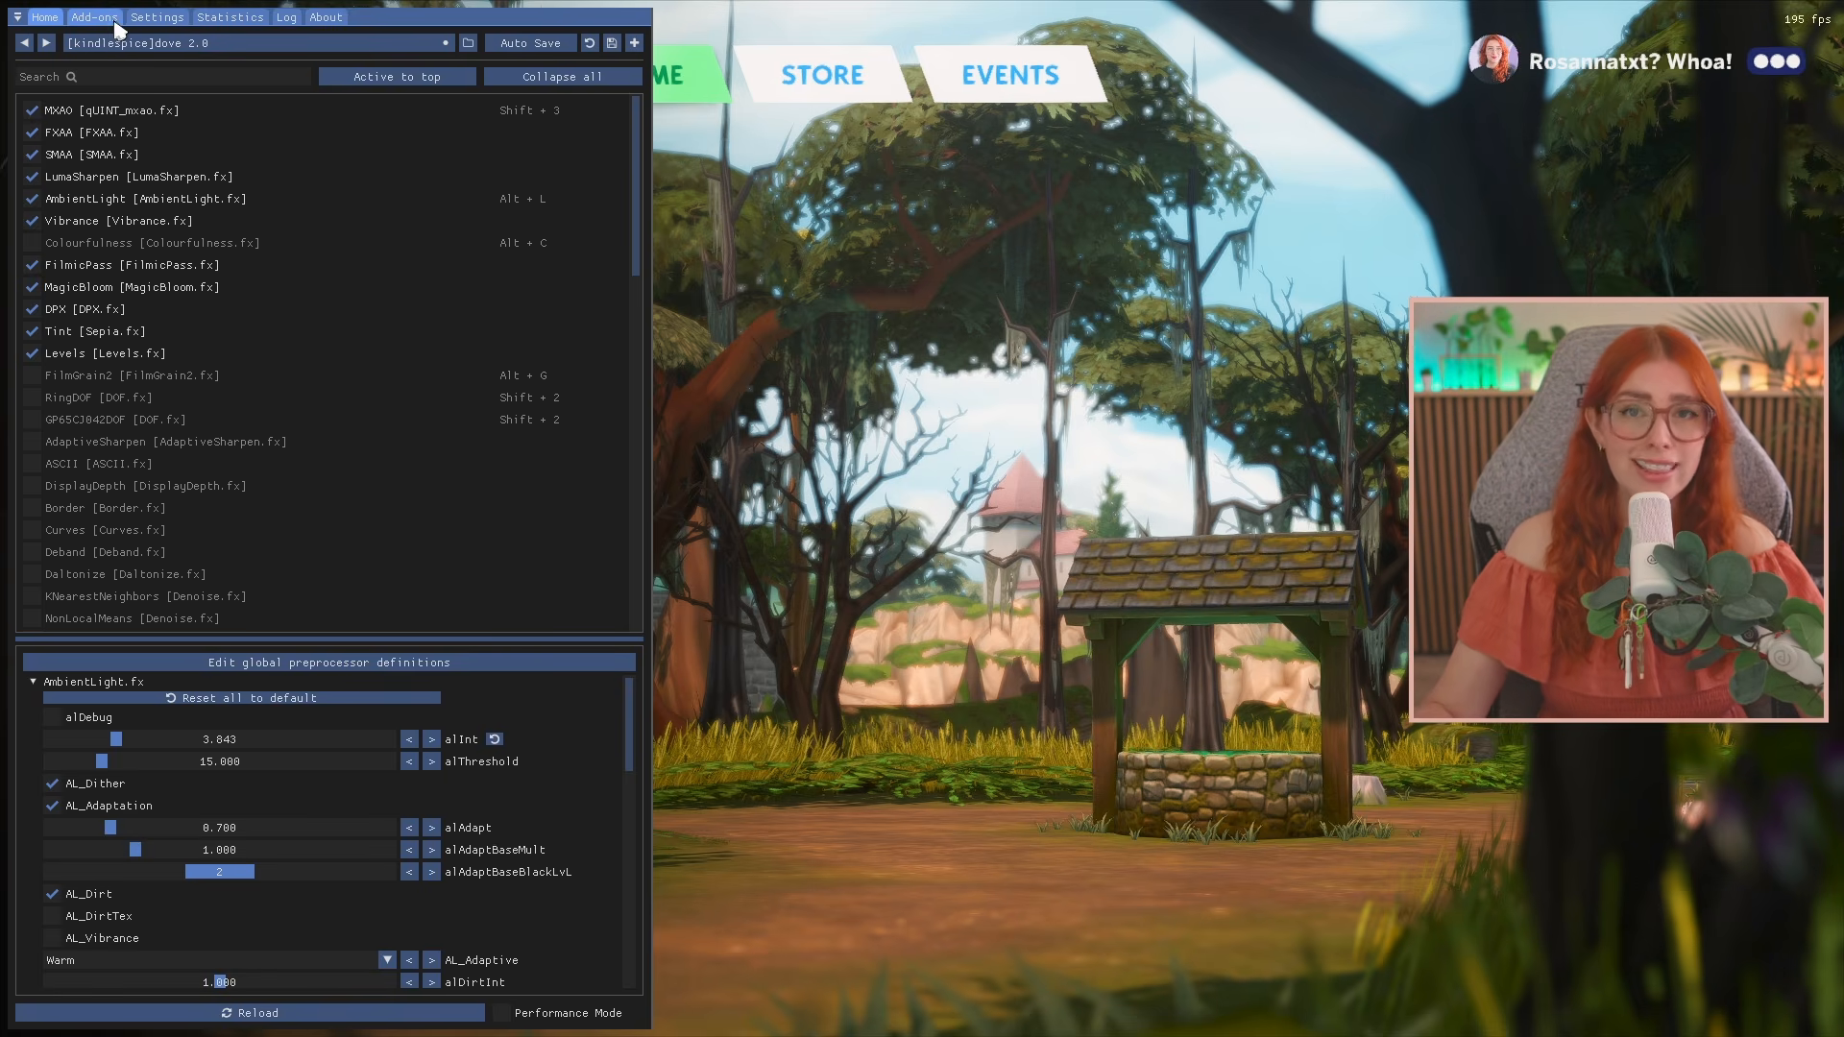
click(169, 21)
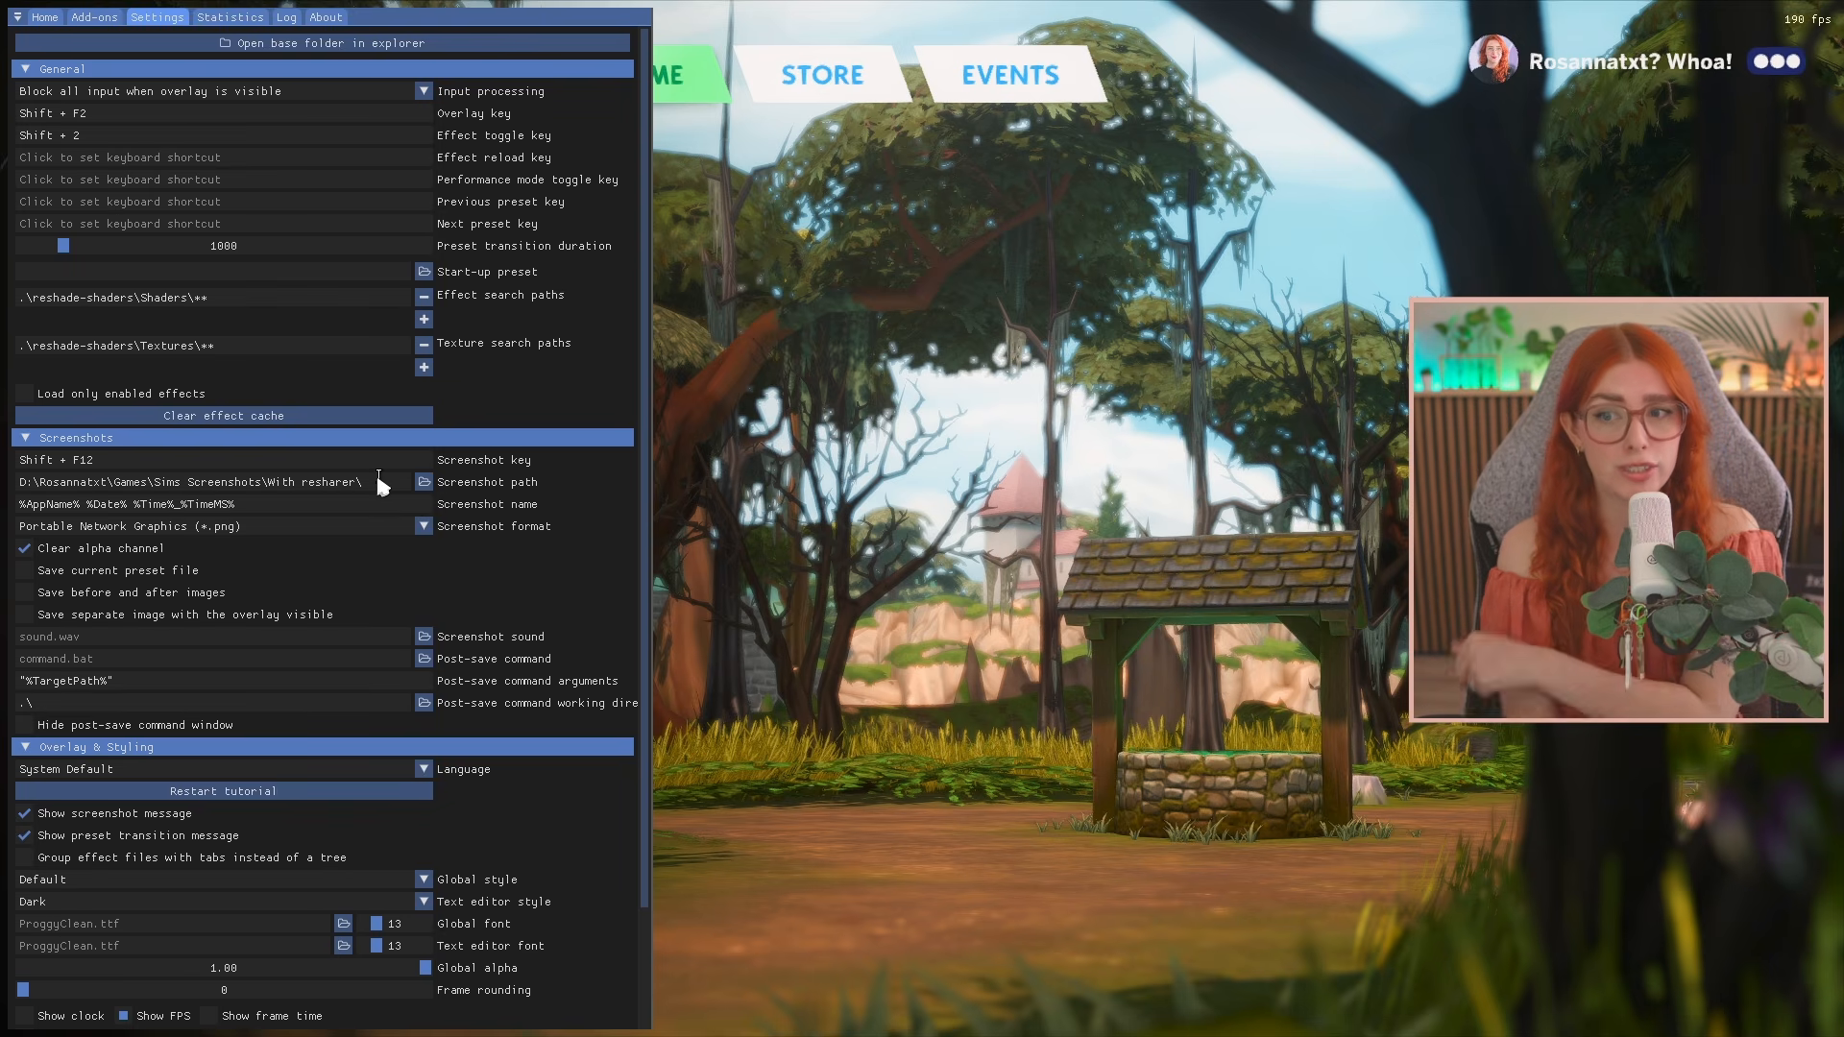
mouse_move(485, 514)
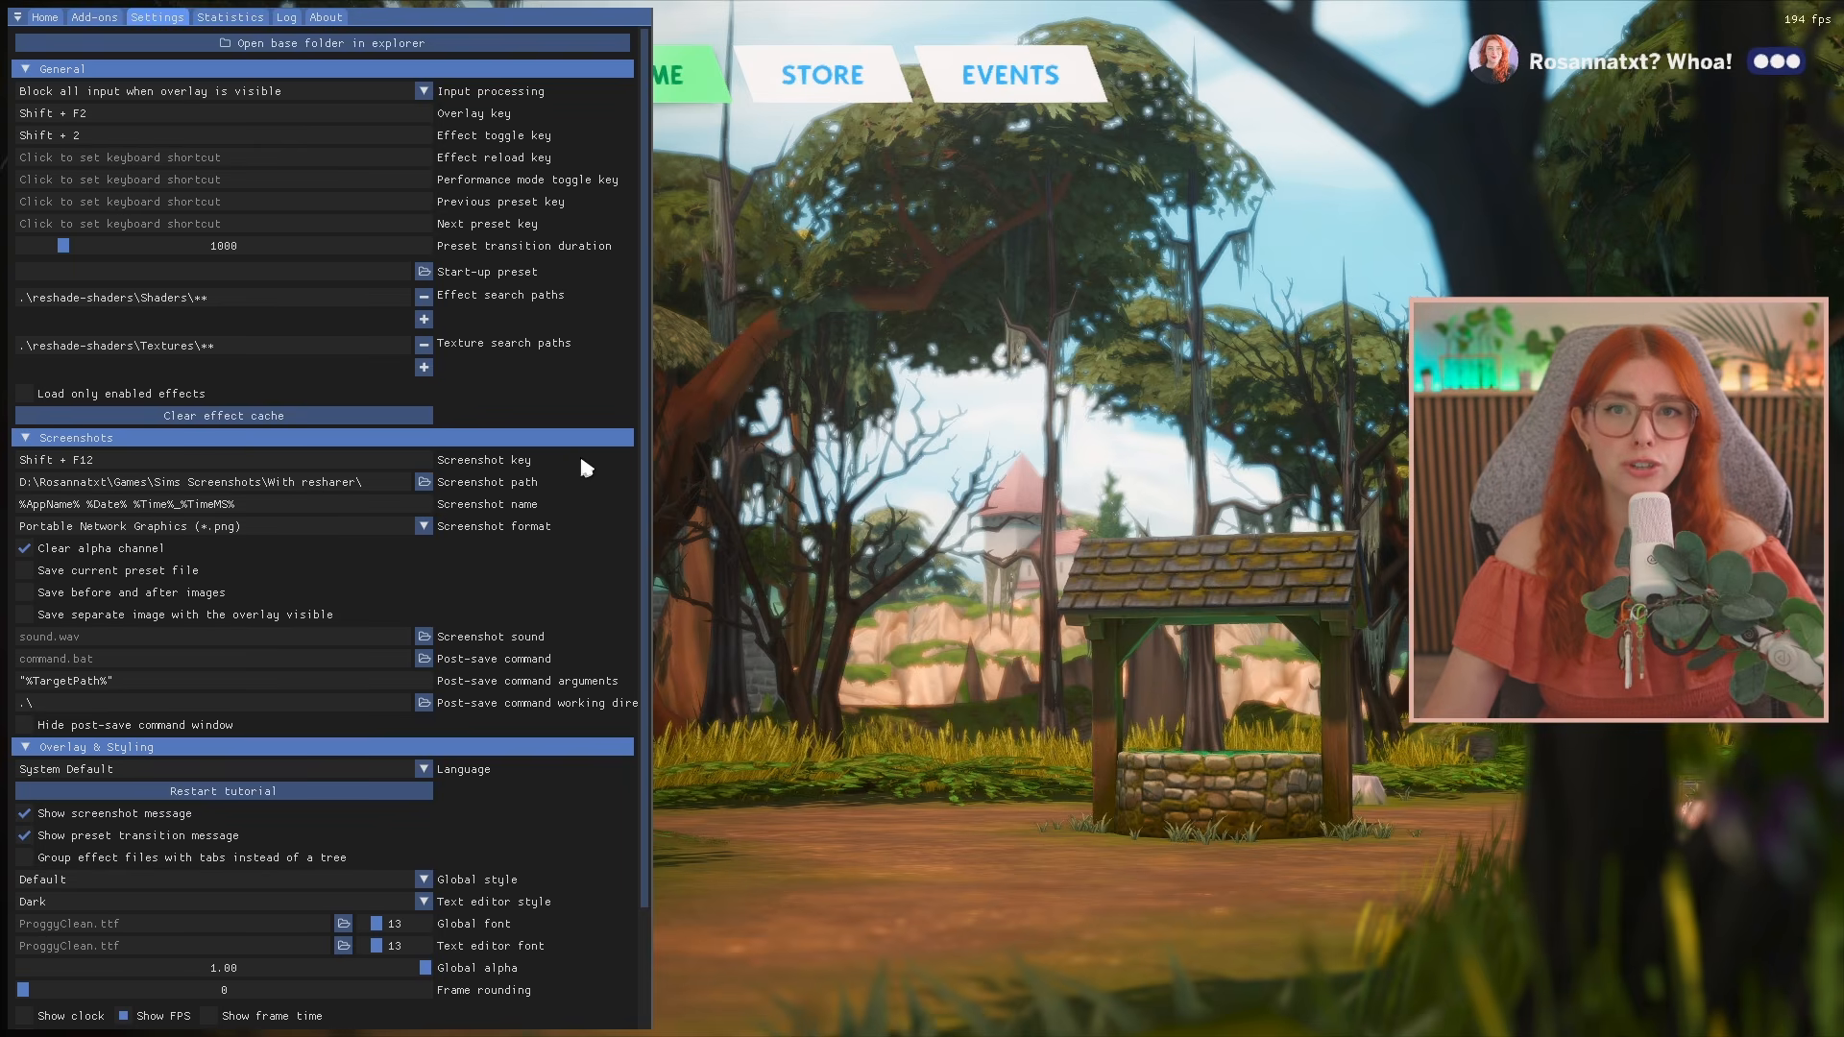
Toggle the ReShade overlay off and on a few times, ending with it hidden
key(shift+F2)
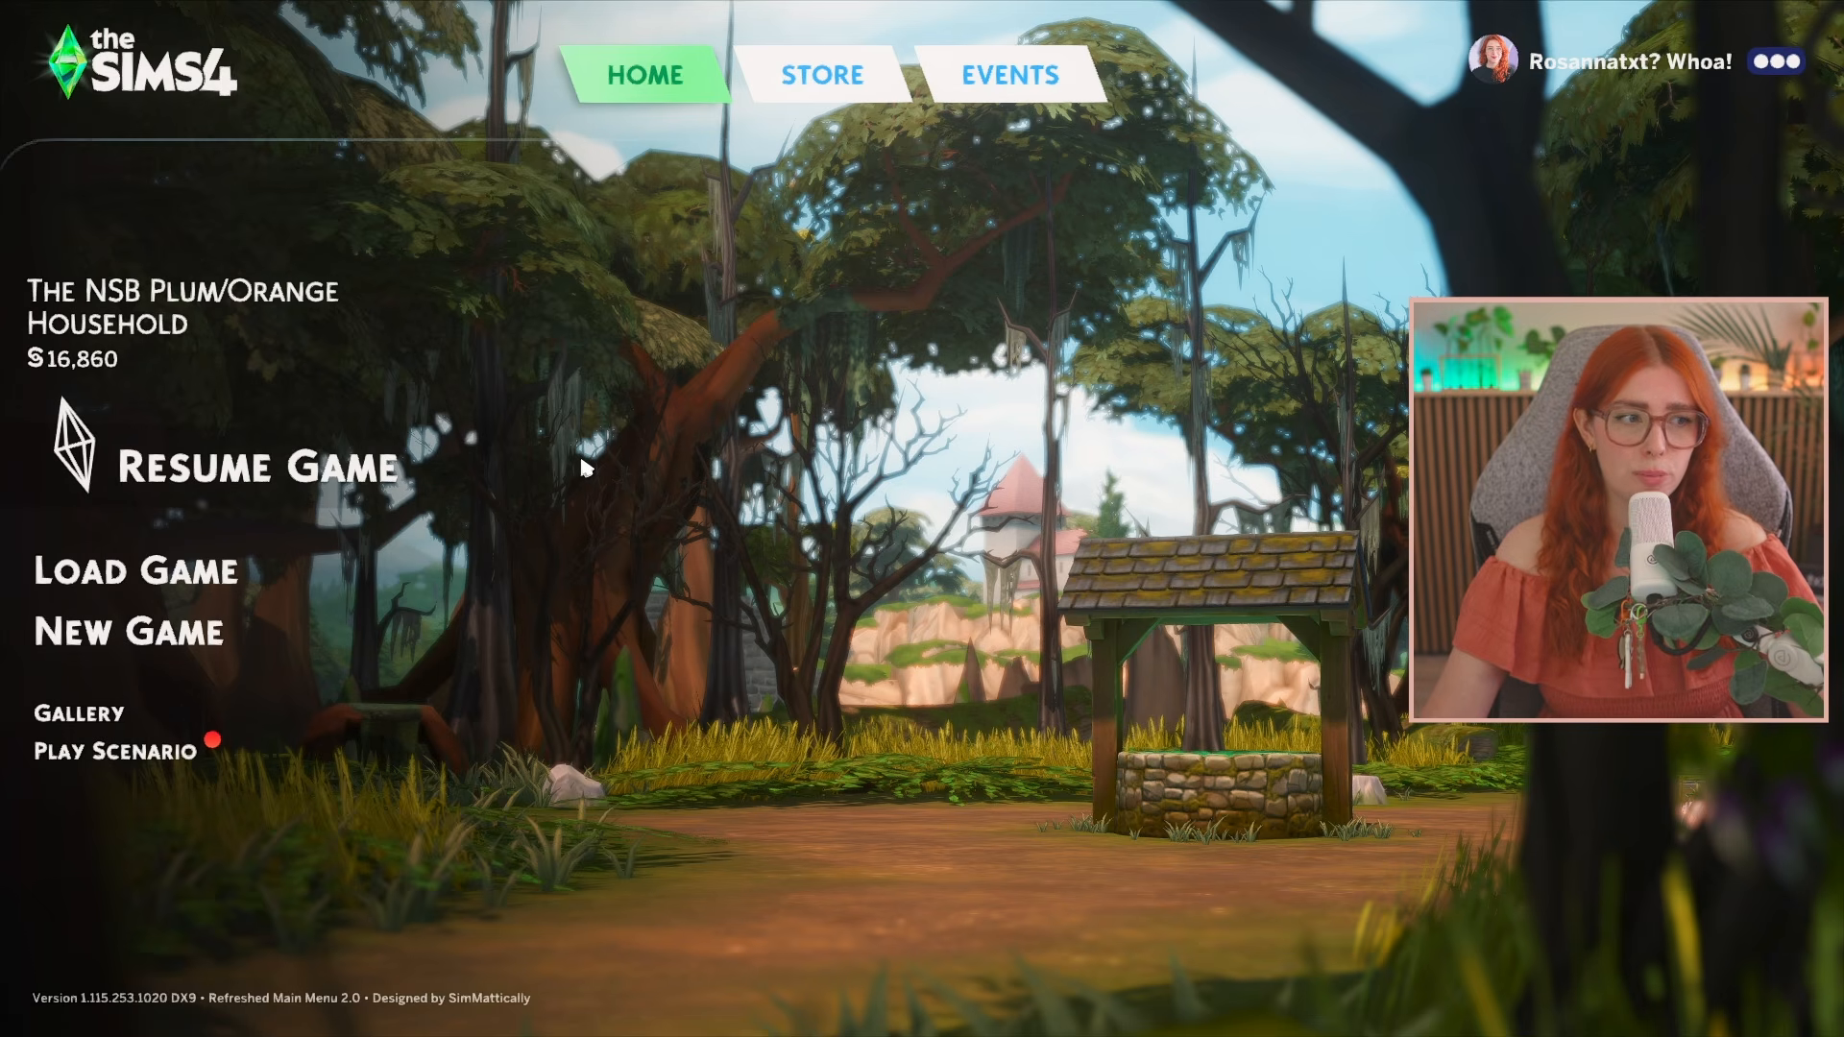
key(shift+F2)
key(shift+F2)
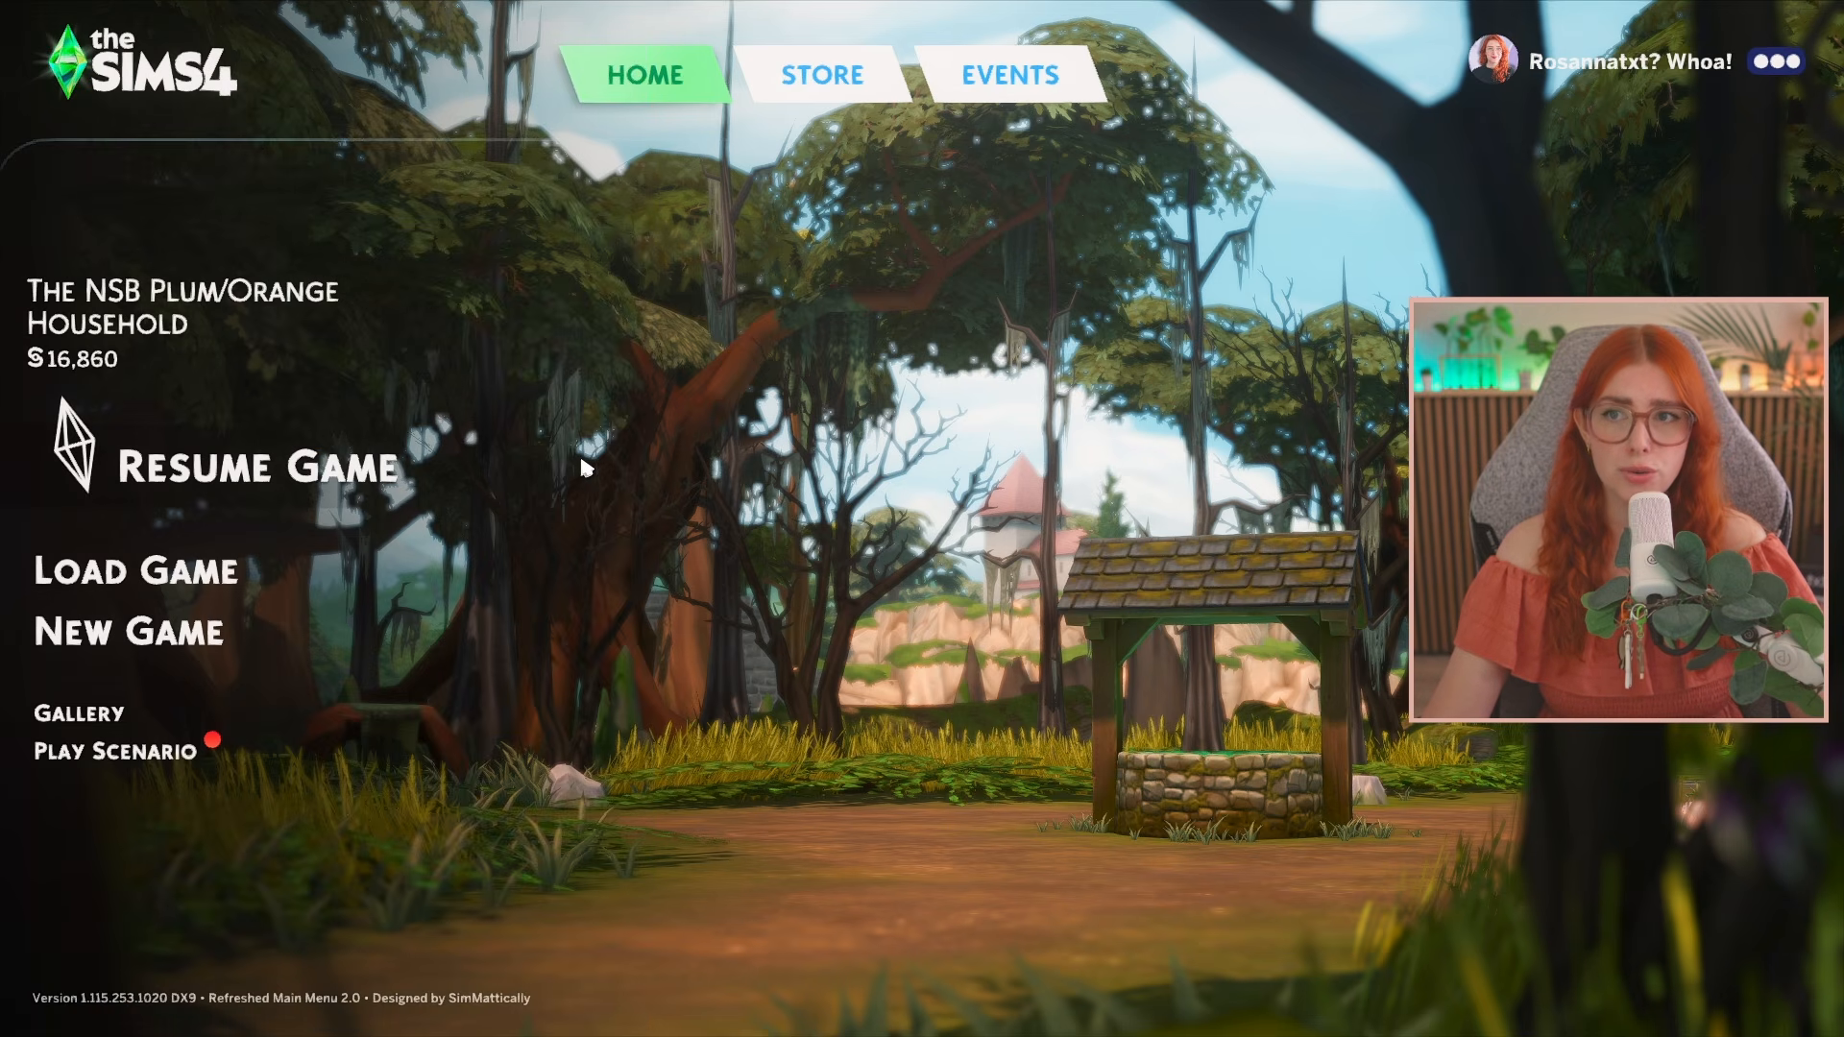
key(shift+F2)
key(shift+F2)
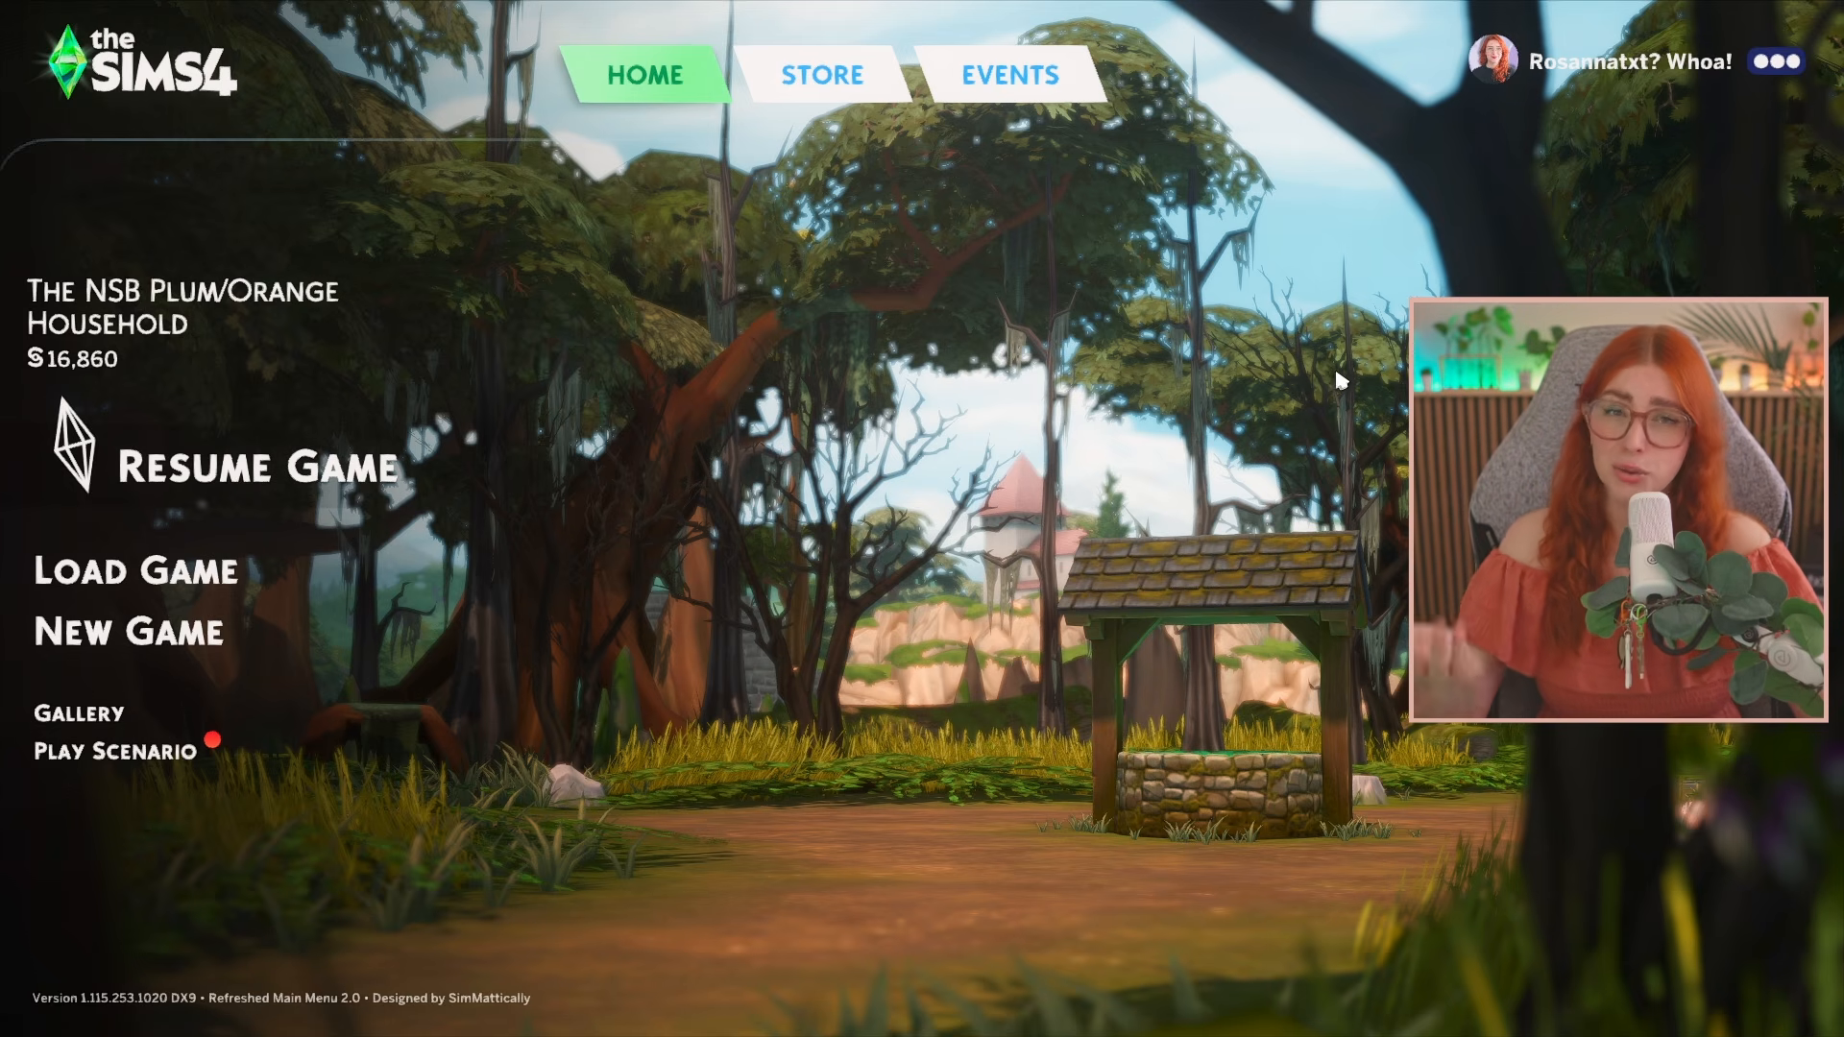
Quit The Sims 4 to the desktop from its main menu
click(1746, 60)
click(953, 744)
click(1064, 573)
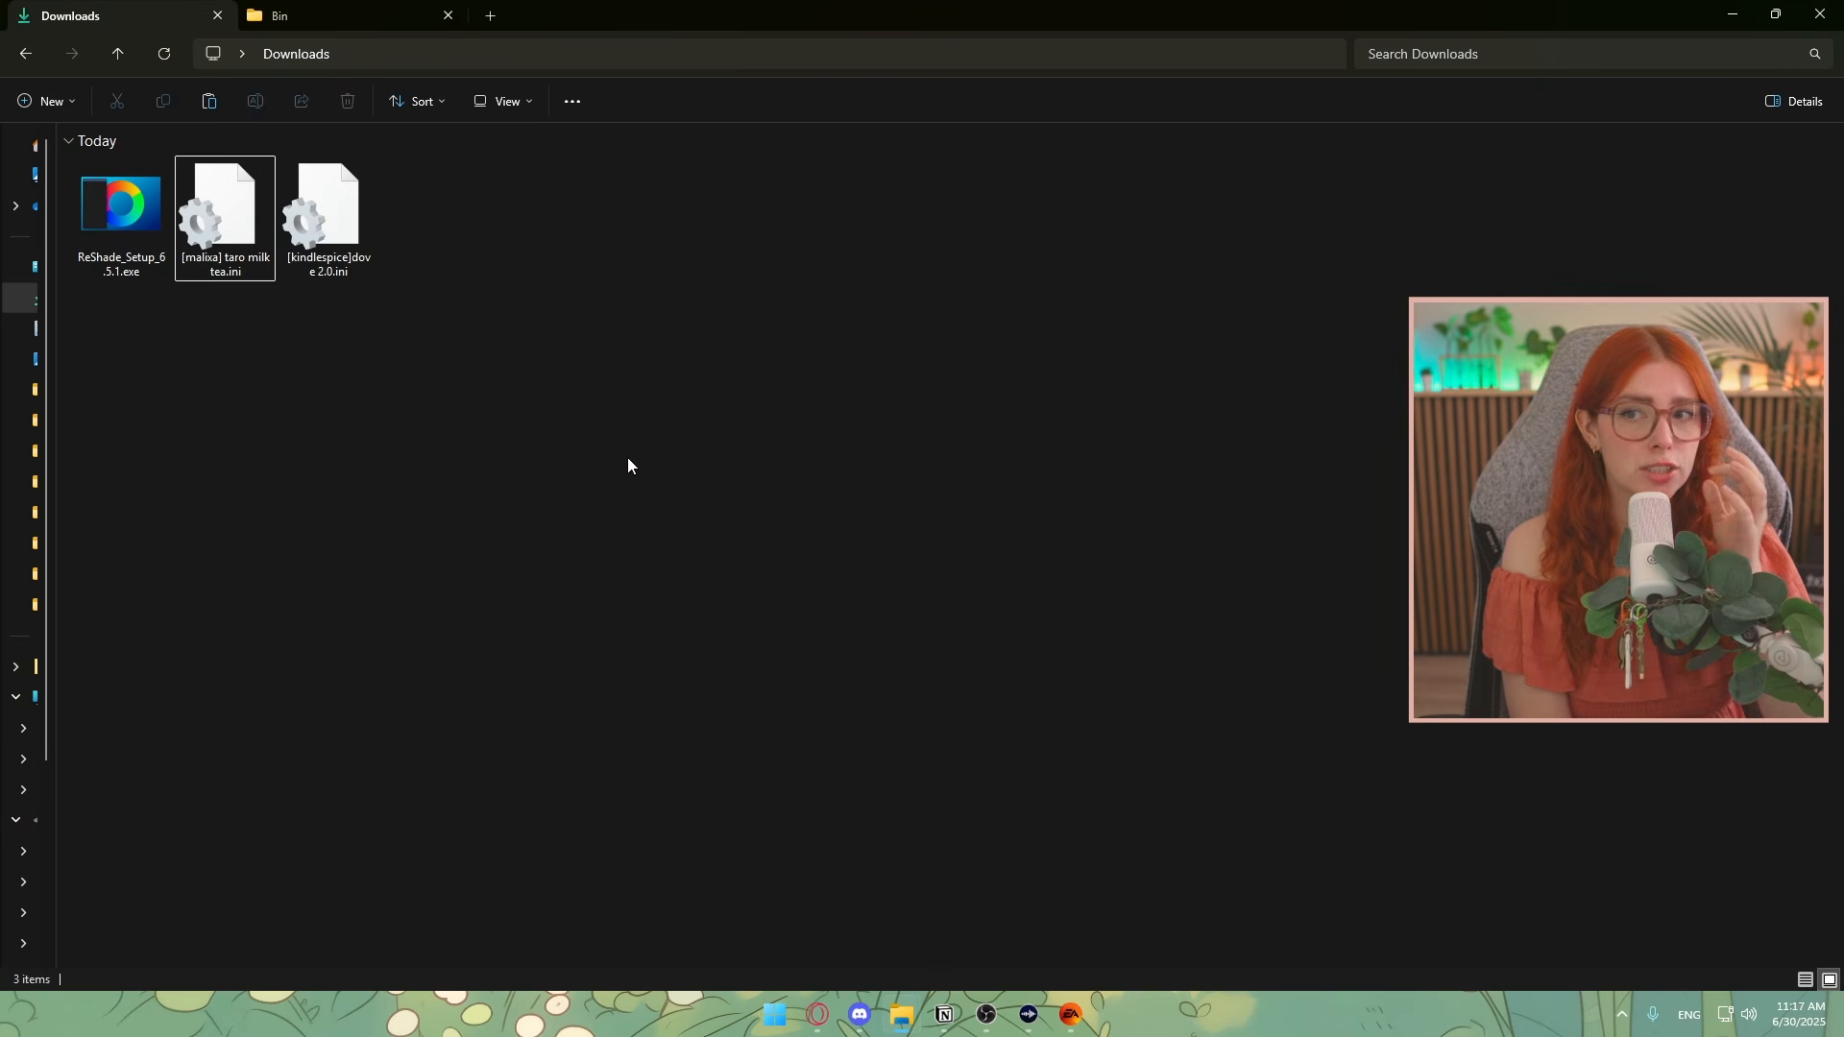
Run ReShade_Setup_6.5.1.exe from the Downloads folder
click(126, 277)
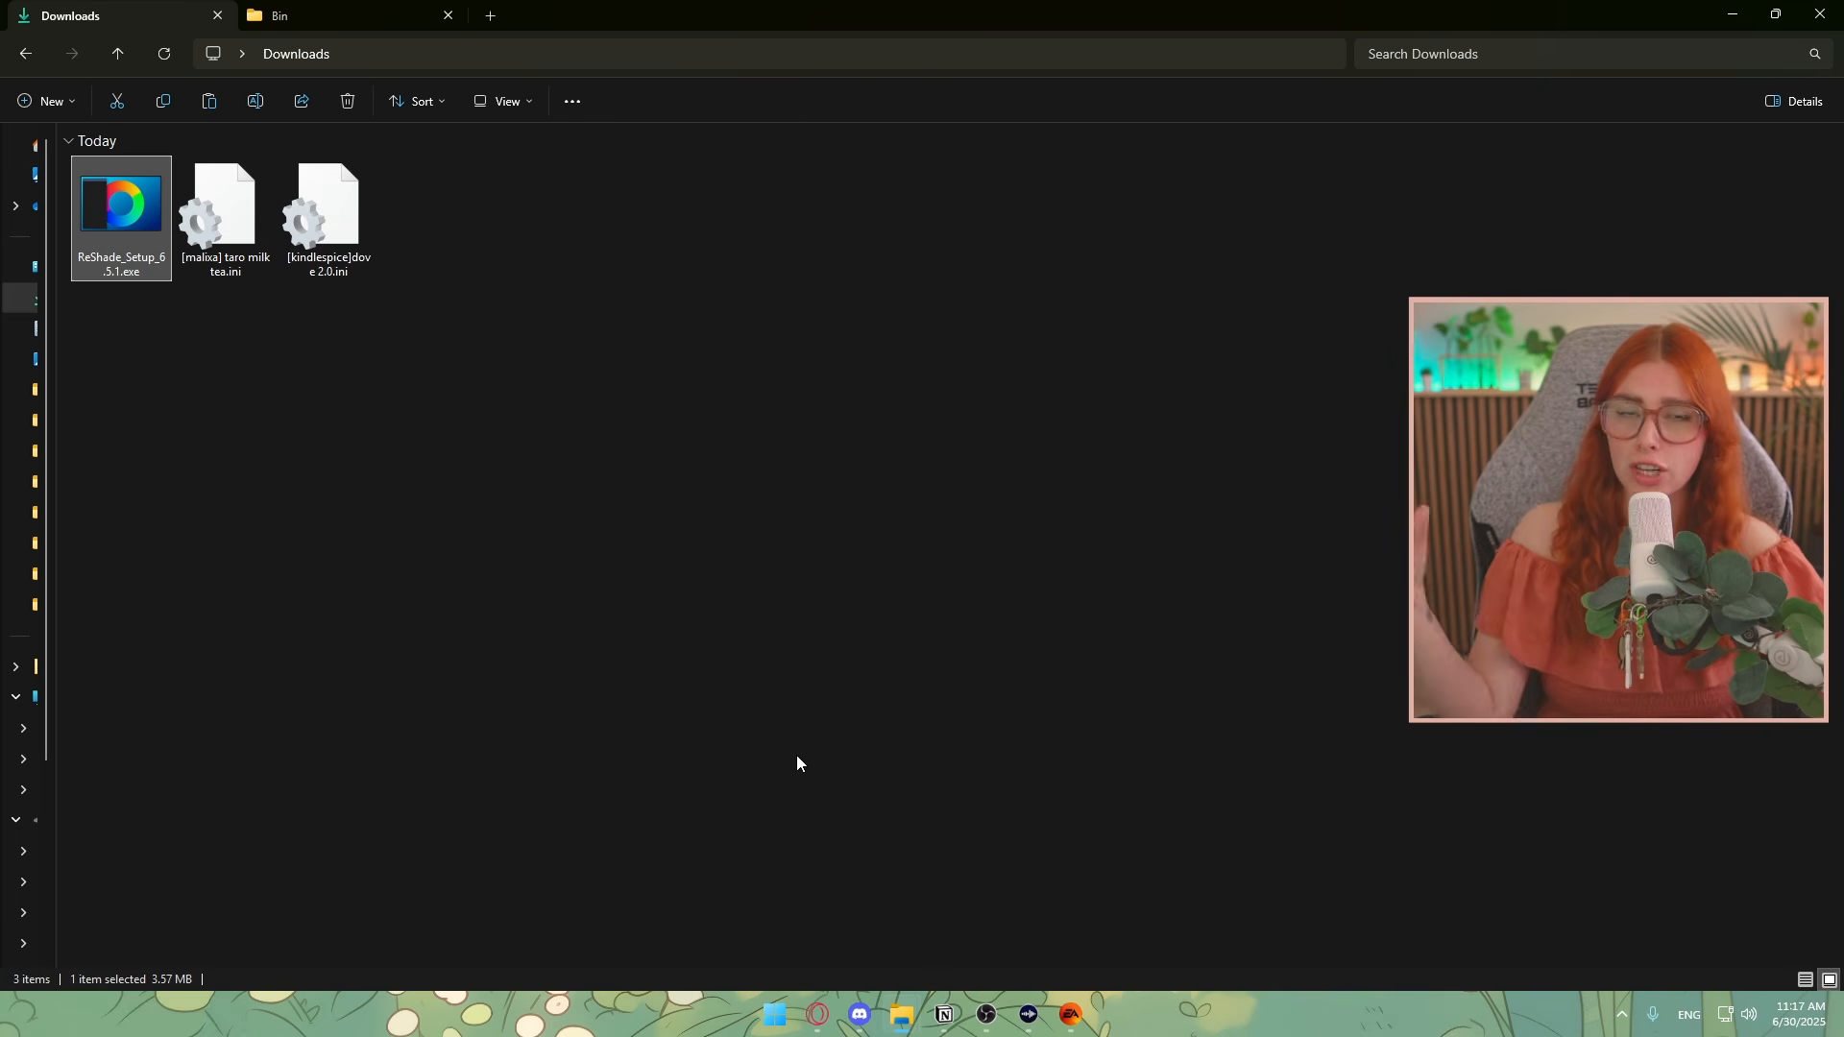
double_click(106, 196)
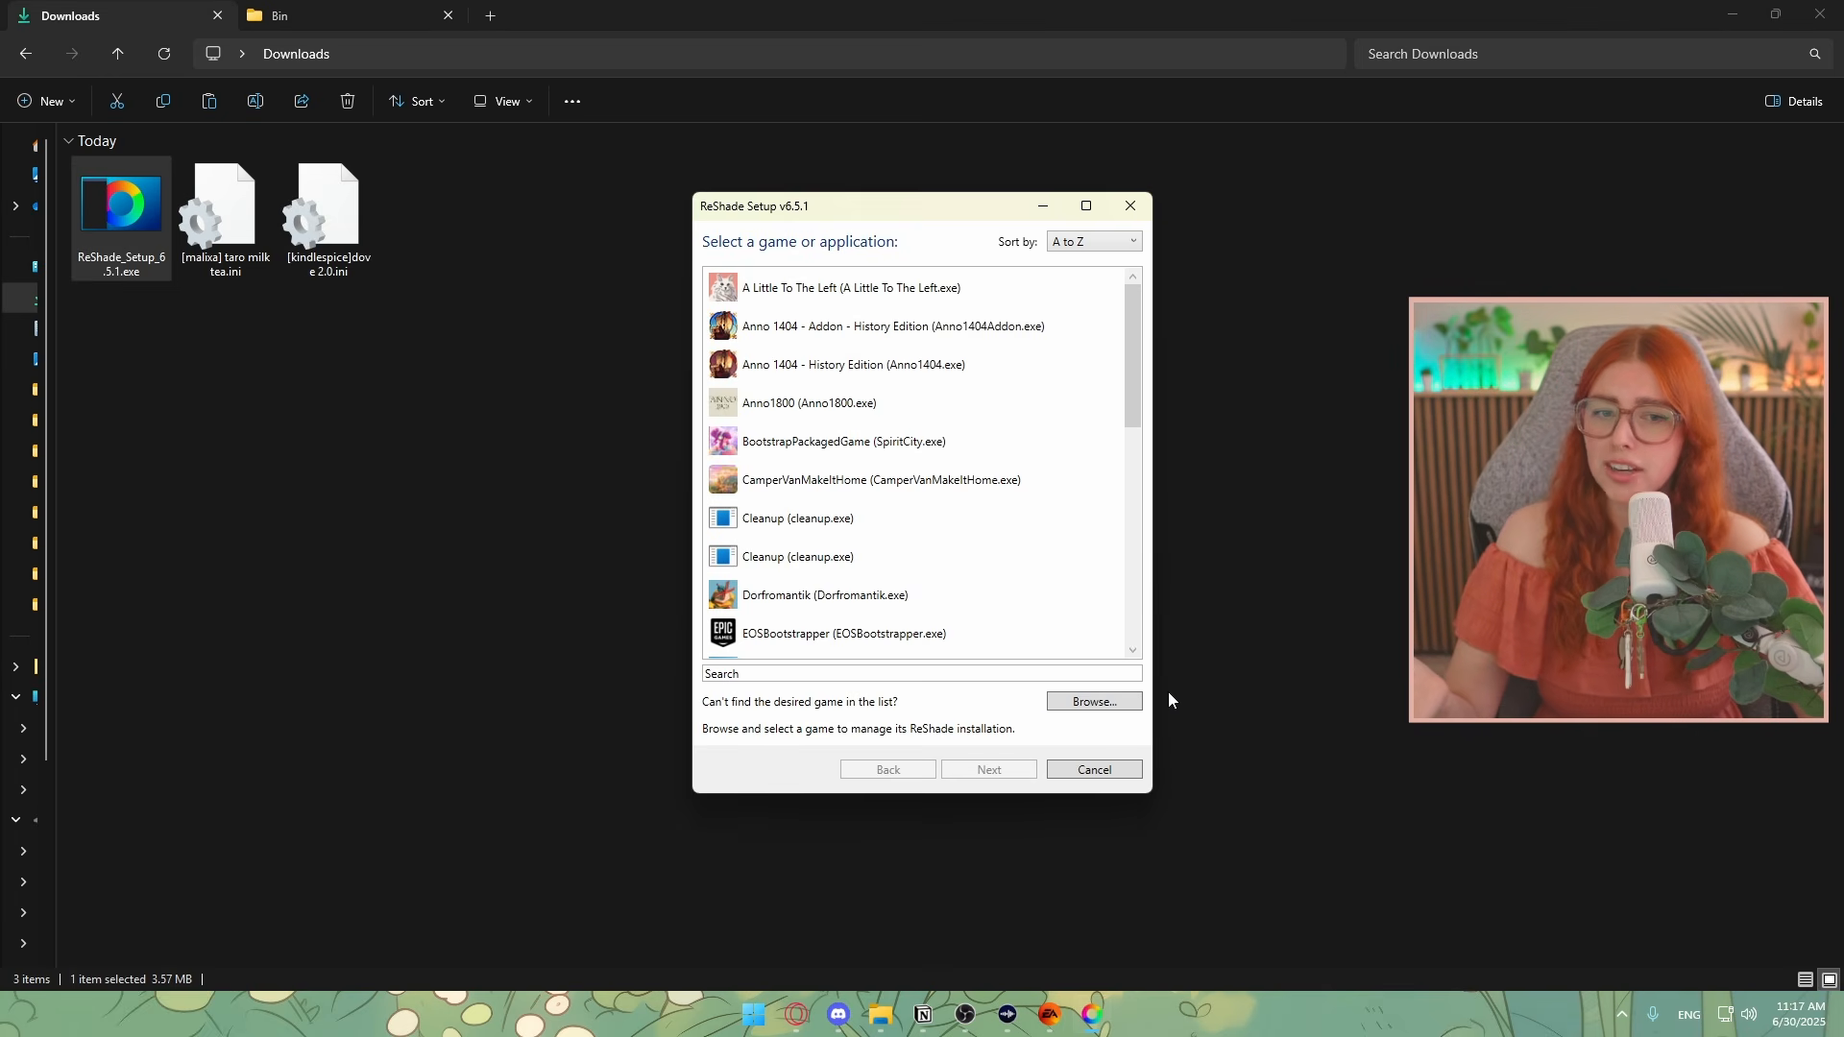
Target TS4_DX9_x64.exe in The Sims 4's Bin folder, keep DirectX 9, and choose Uninstall ReShade and effects as the operation
click(1126, 702)
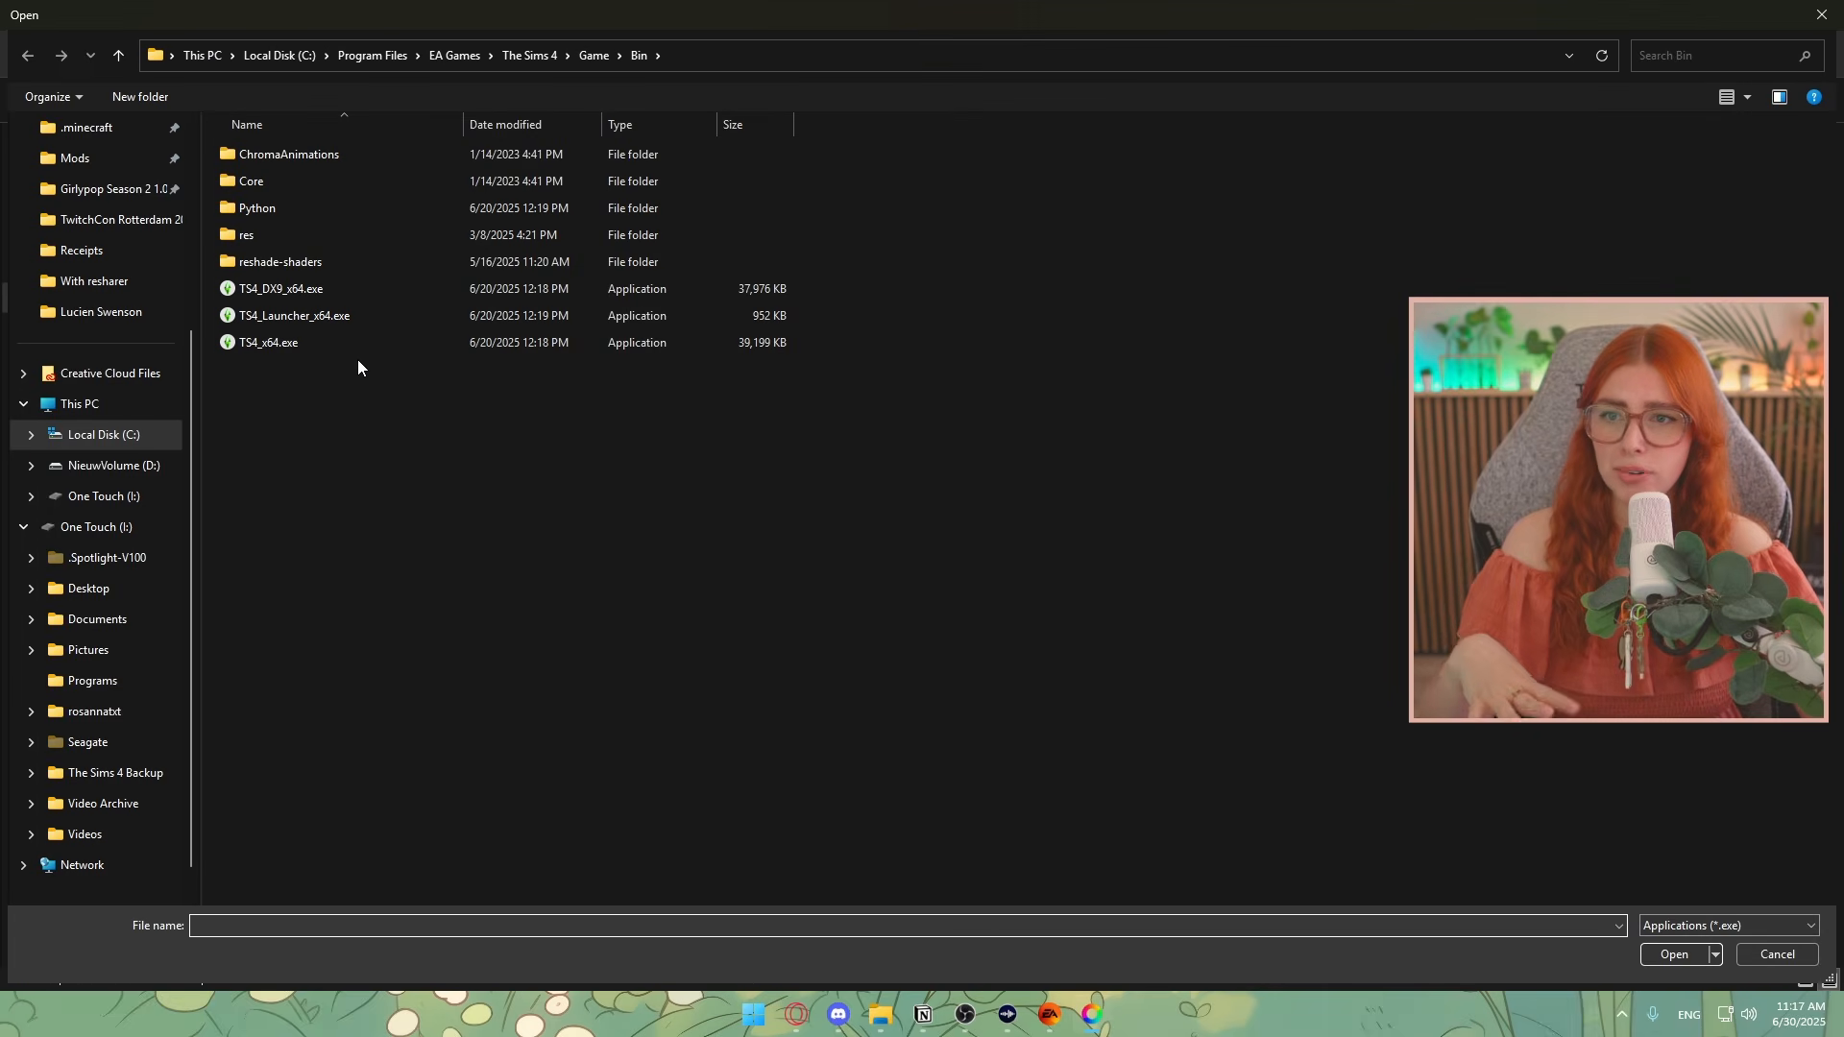
double_click(330, 283)
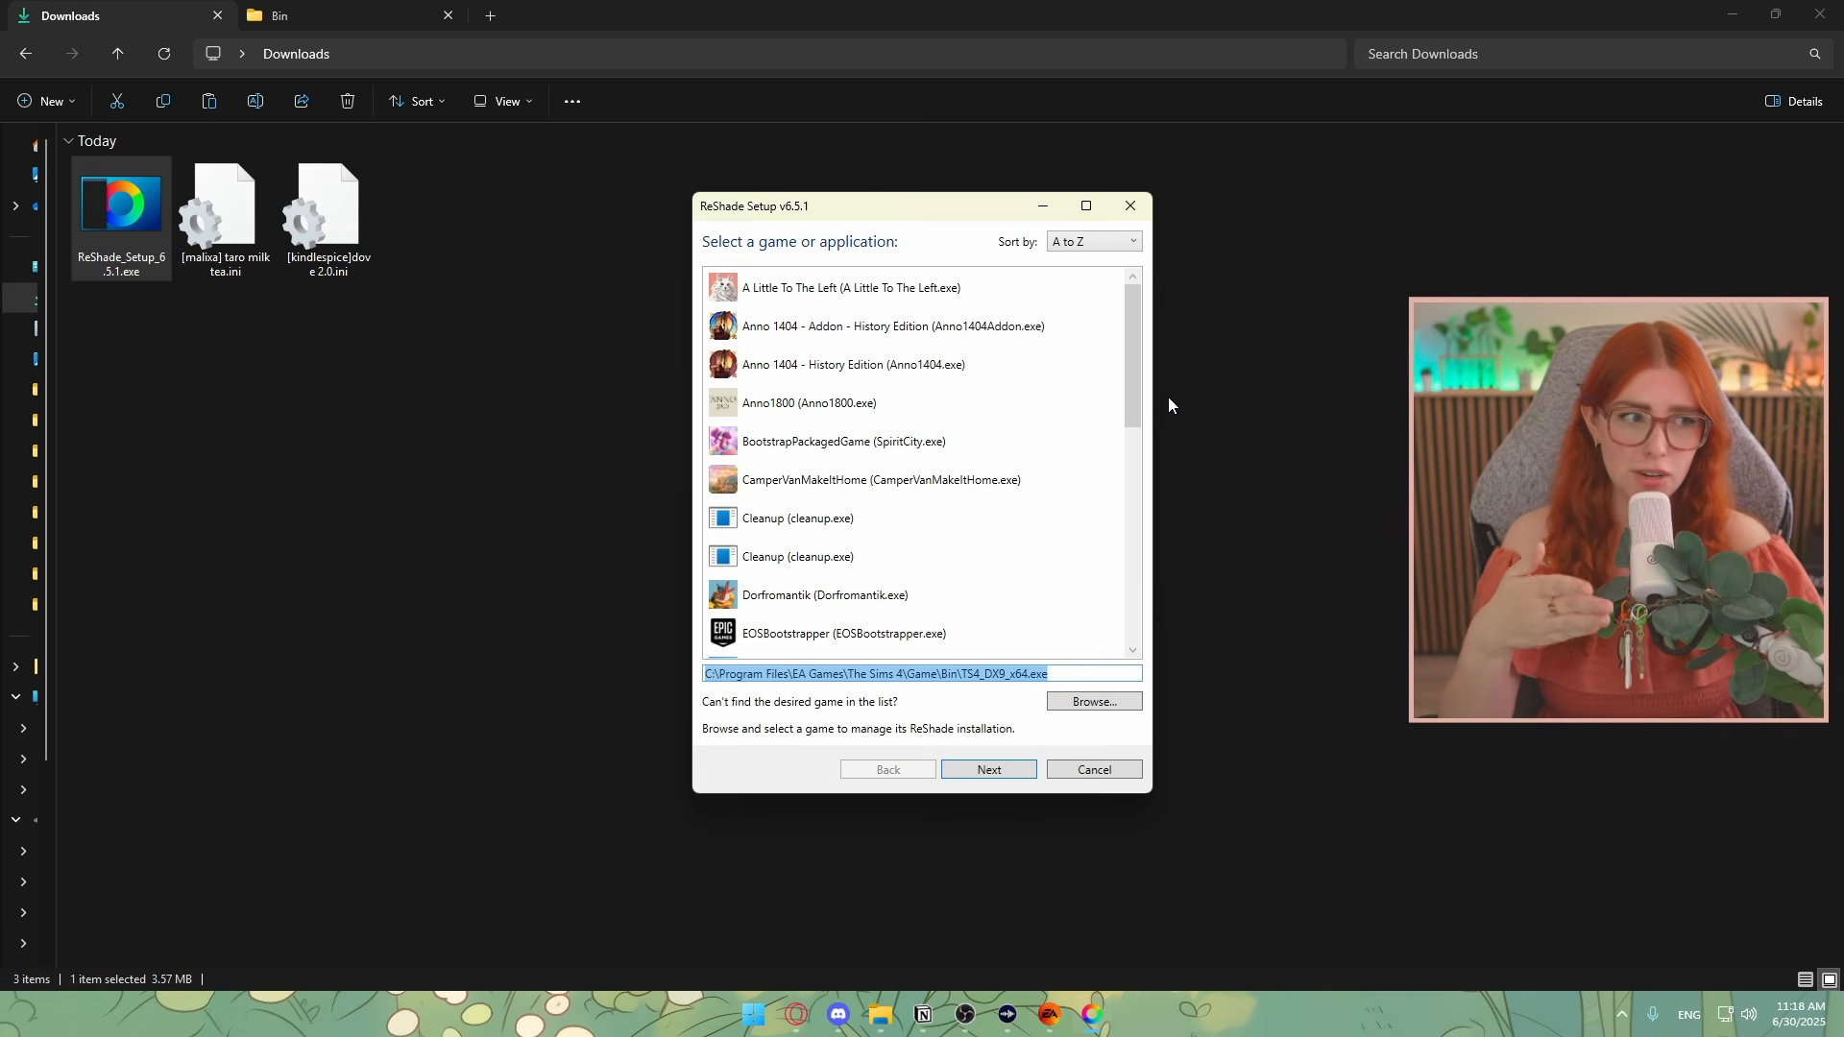
click(1018, 771)
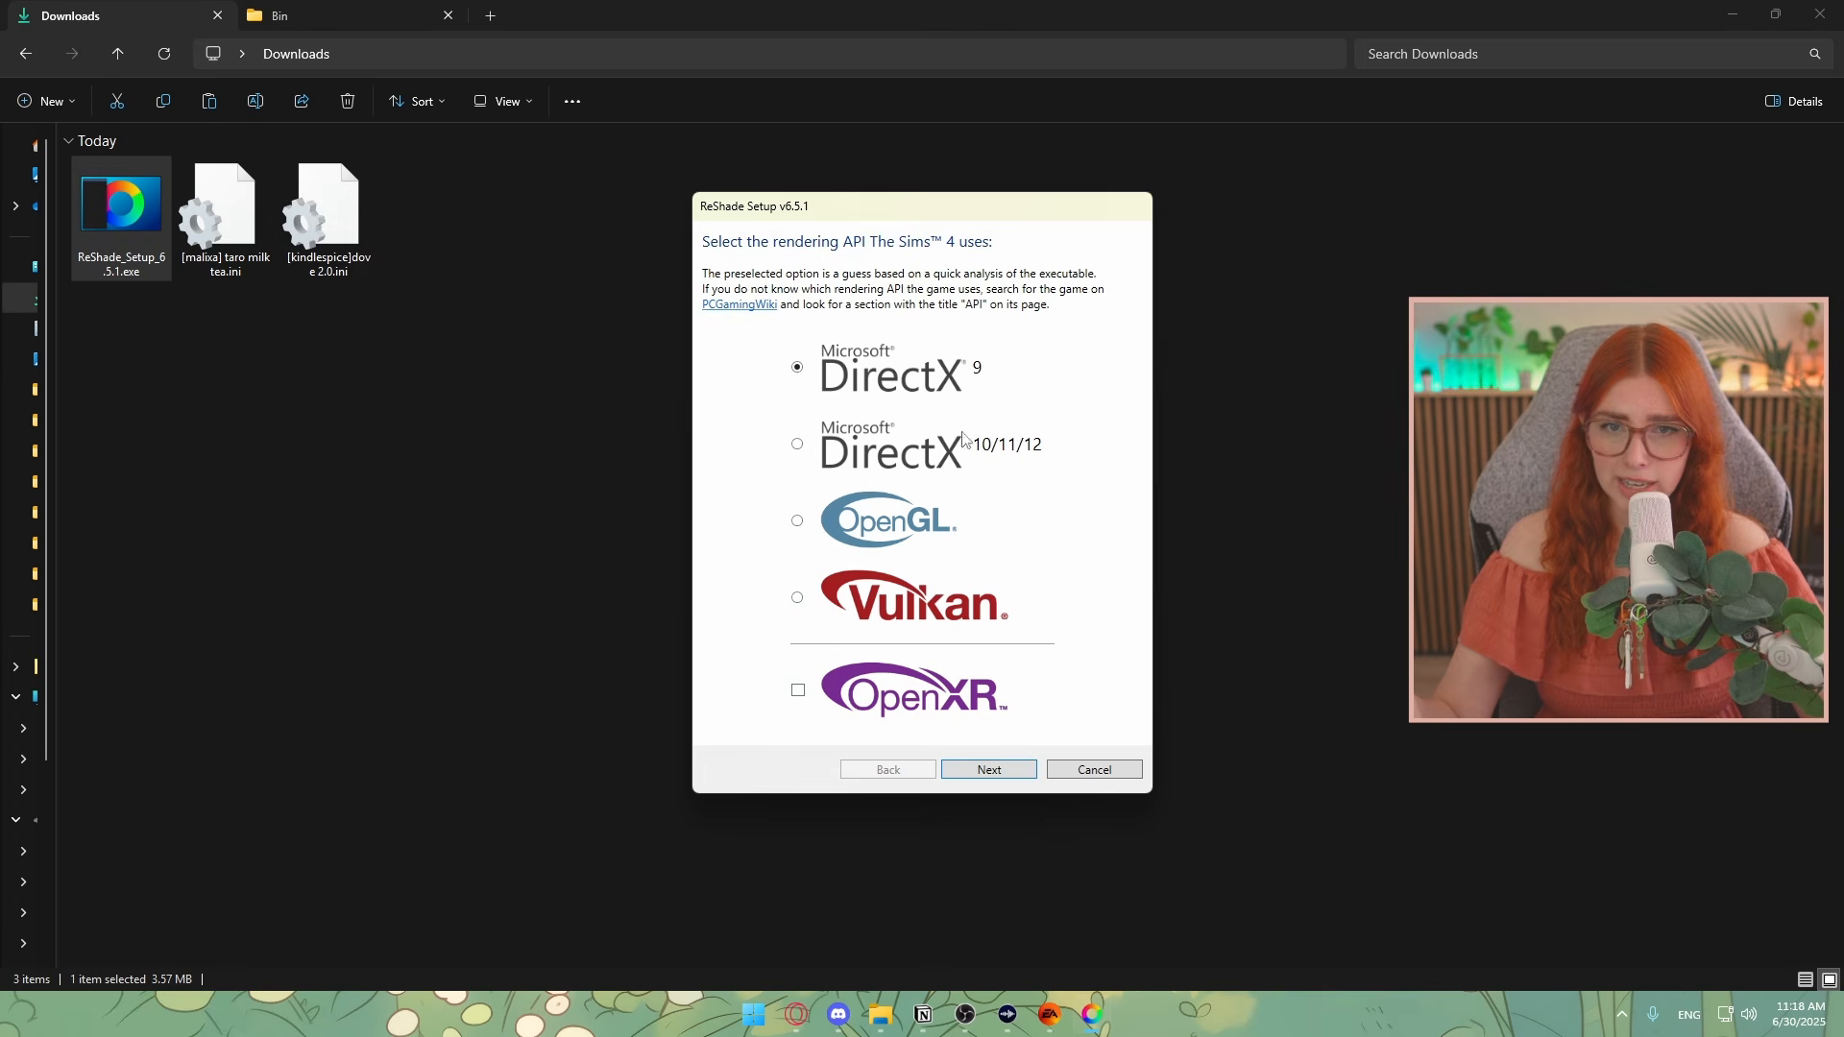
click(1004, 769)
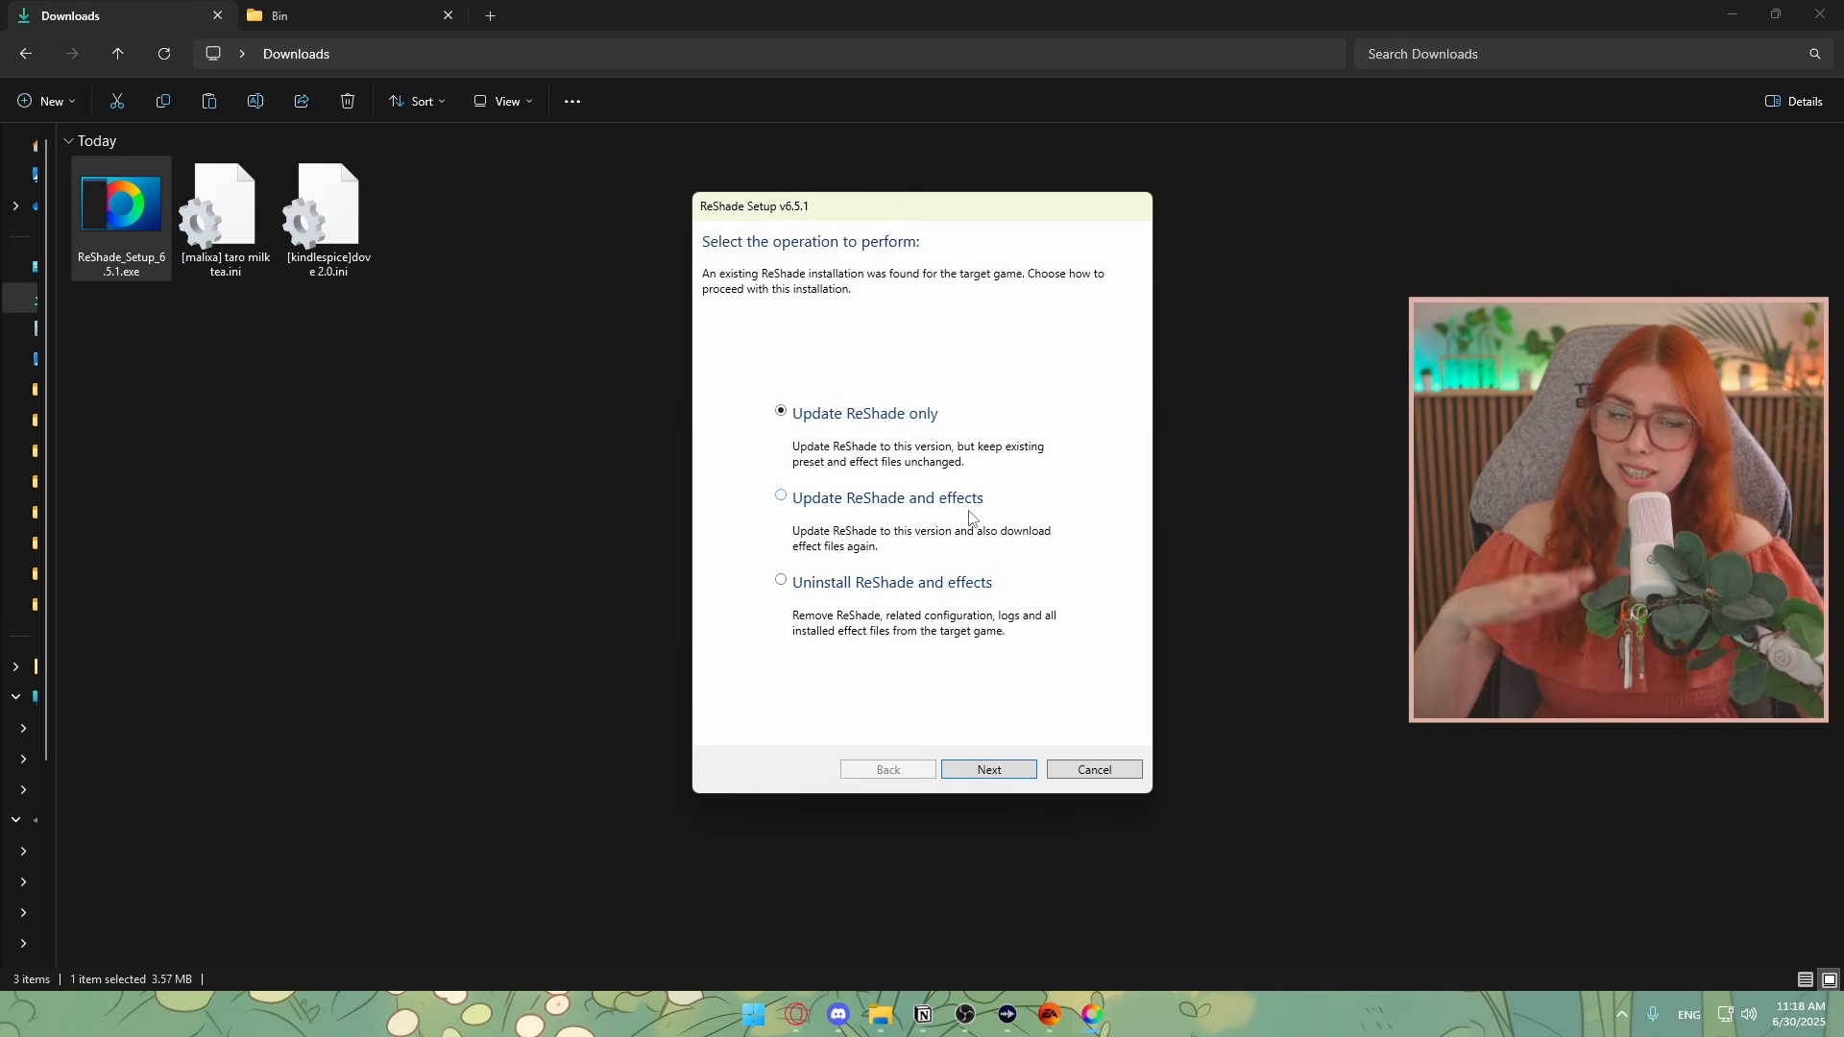
click(863, 589)
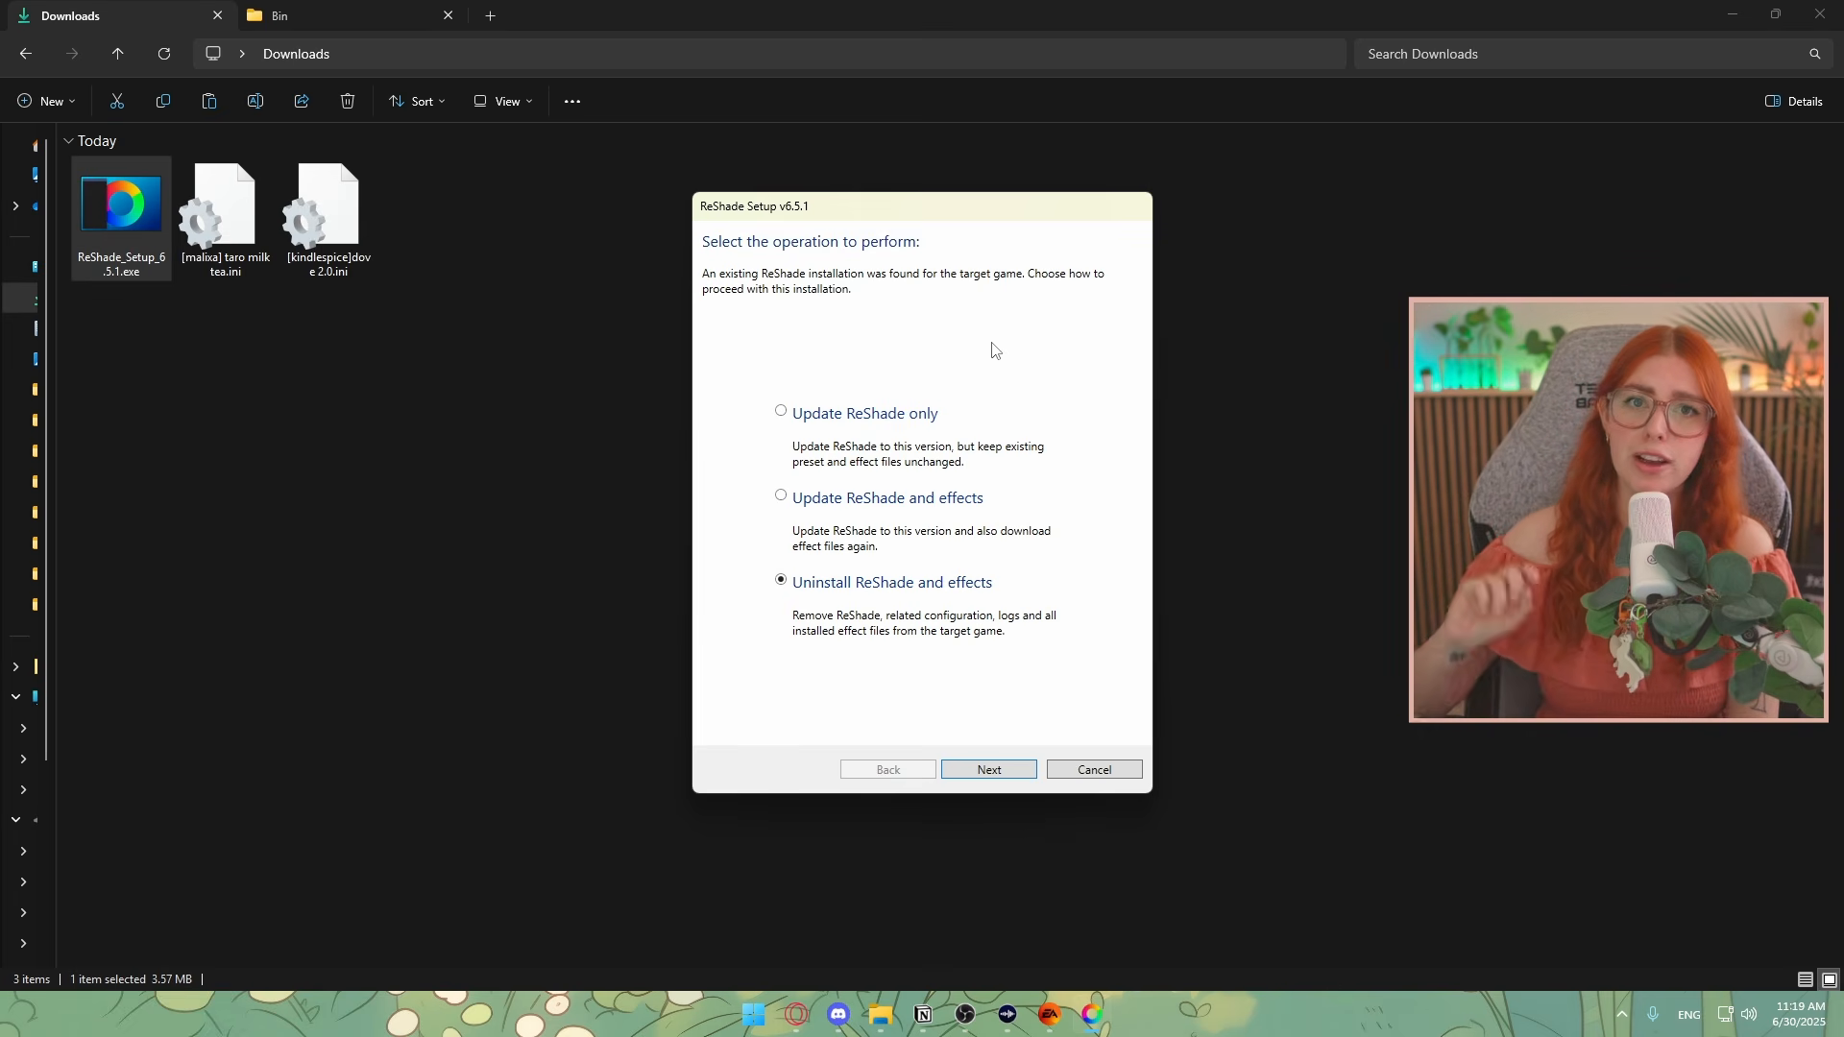
Examine the ReShade and preset files in The Sims 4's Bin folder
click(279, 16)
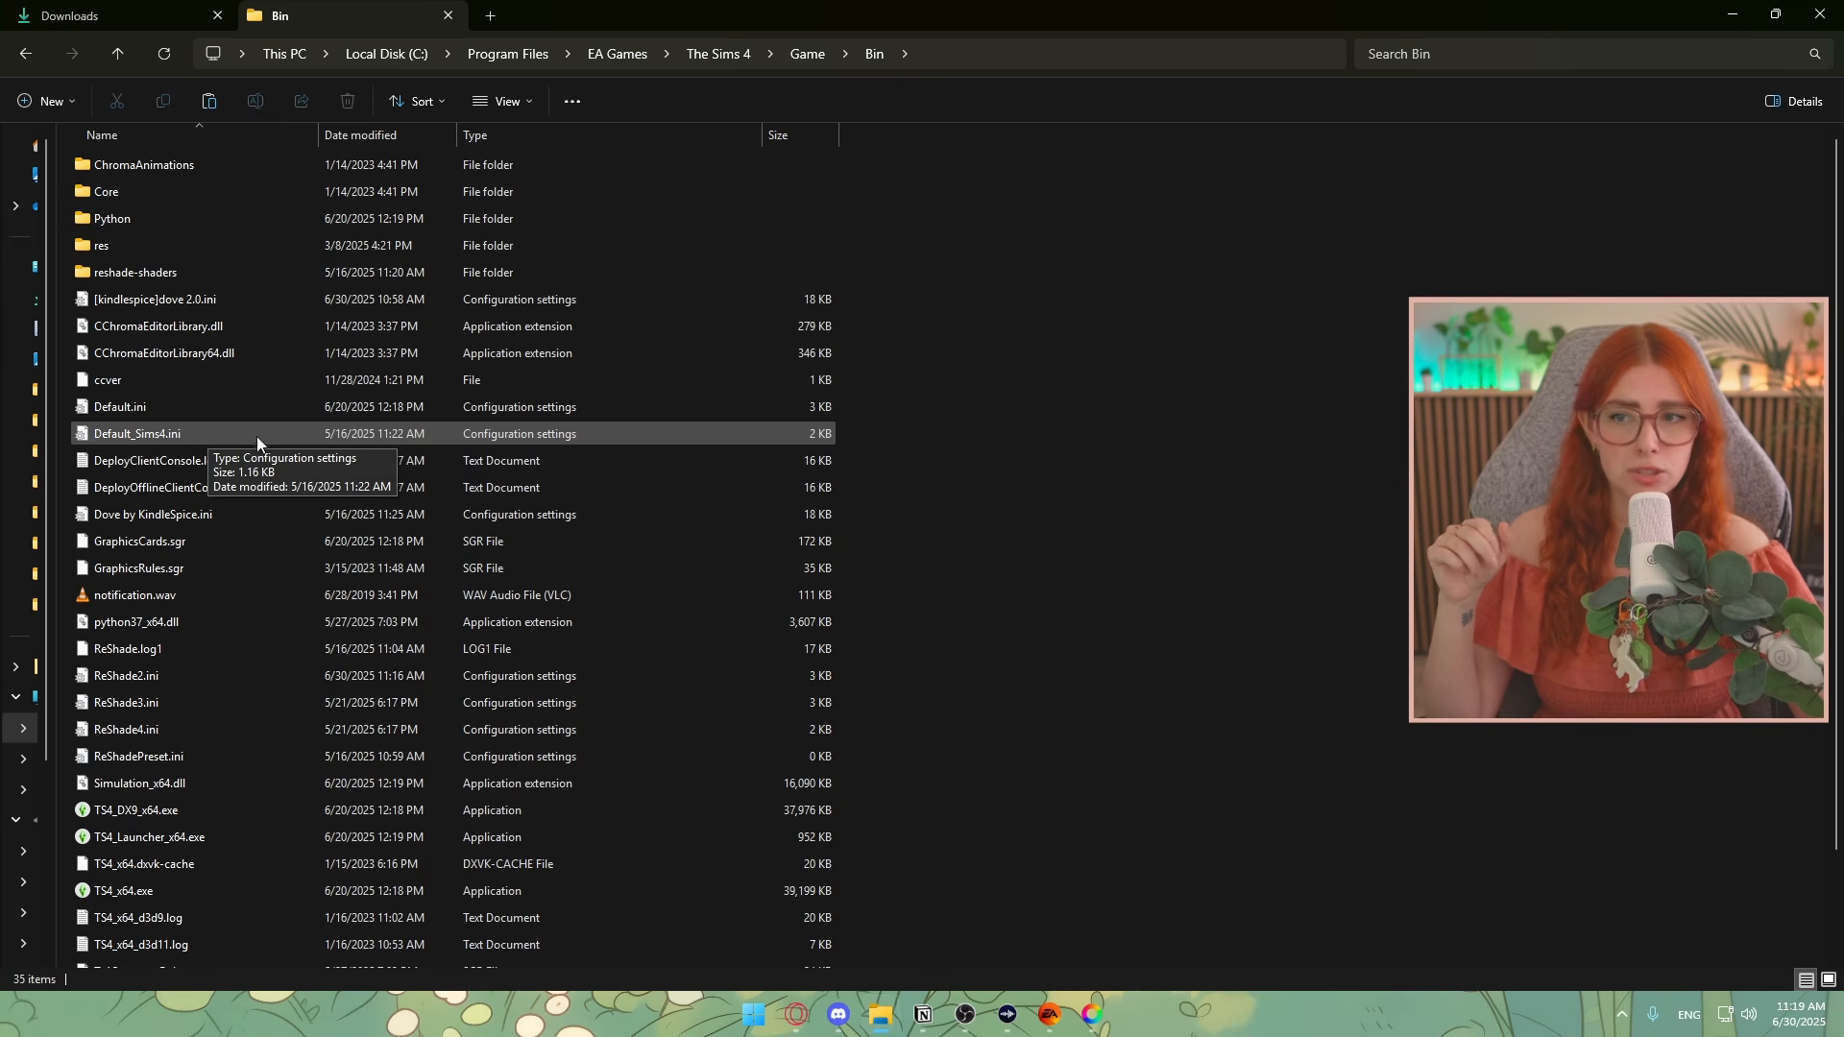
scroll(261, 486, down, 1)
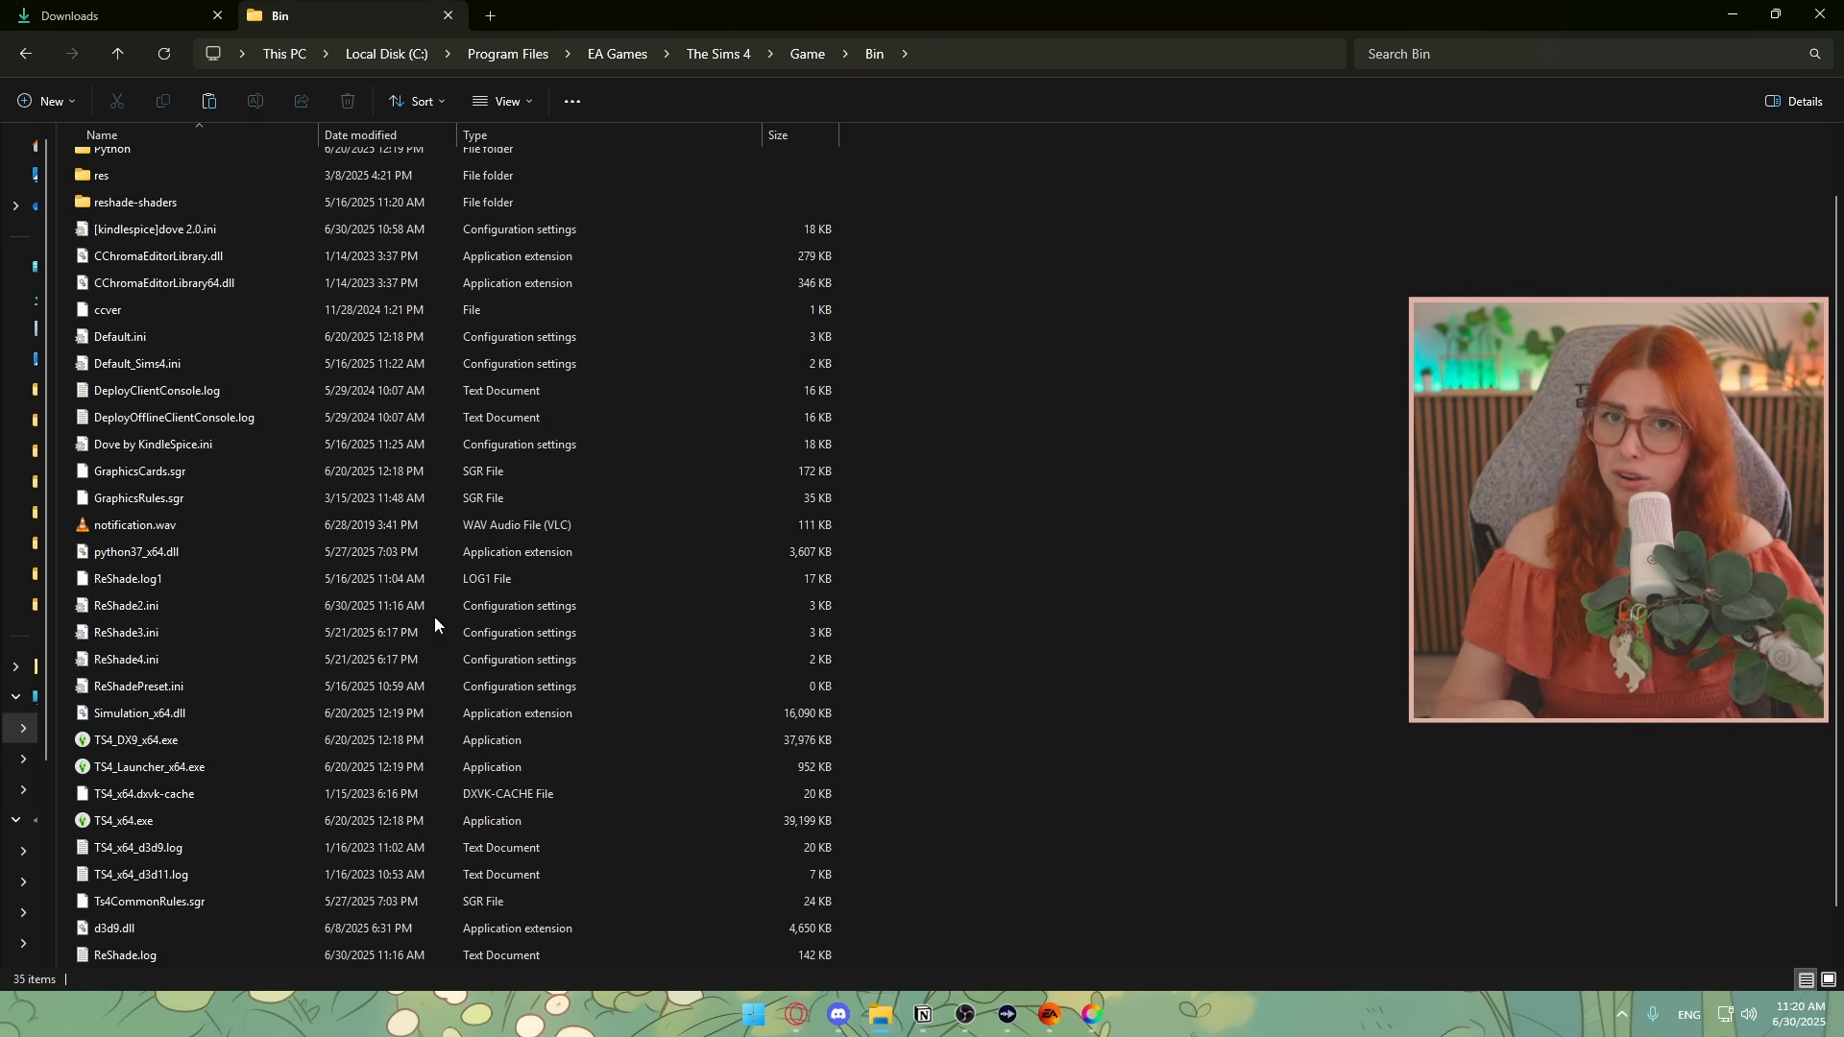
Cancel the ReShade setup without running the uninstall and return to the Downloads folder
click(1092, 1014)
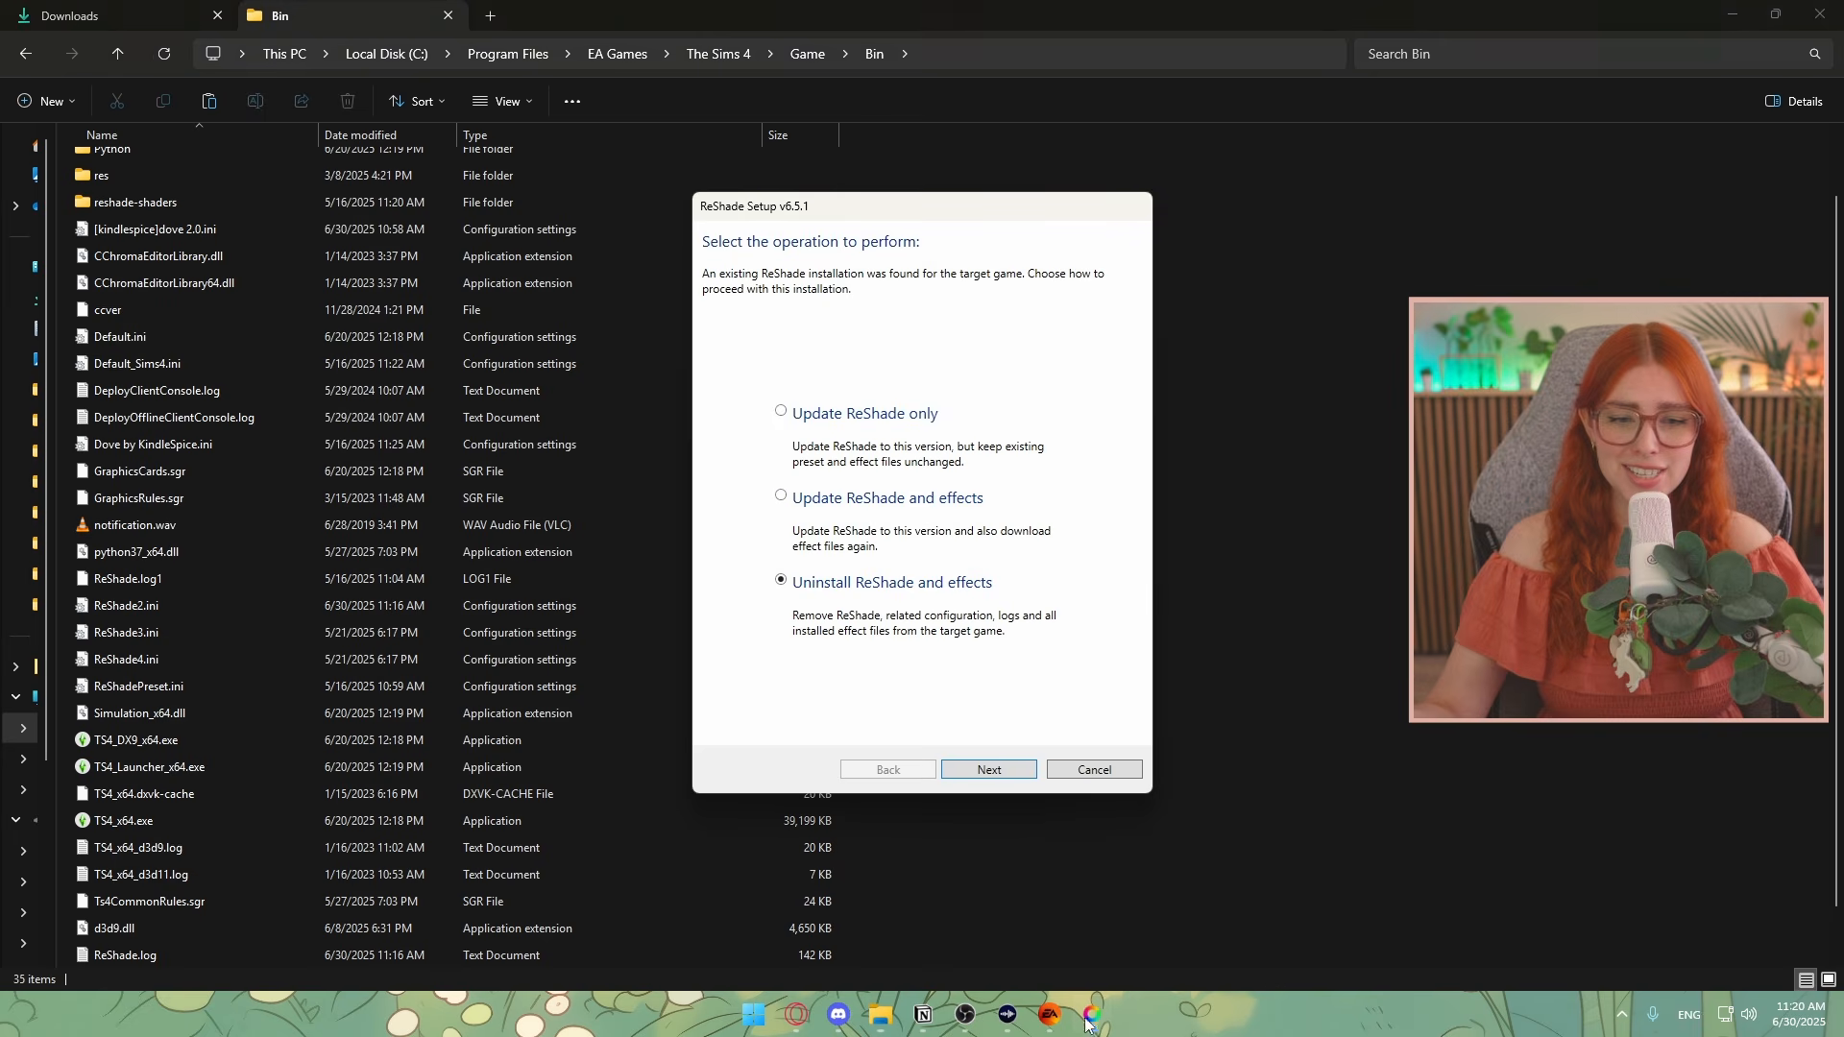
click(1096, 770)
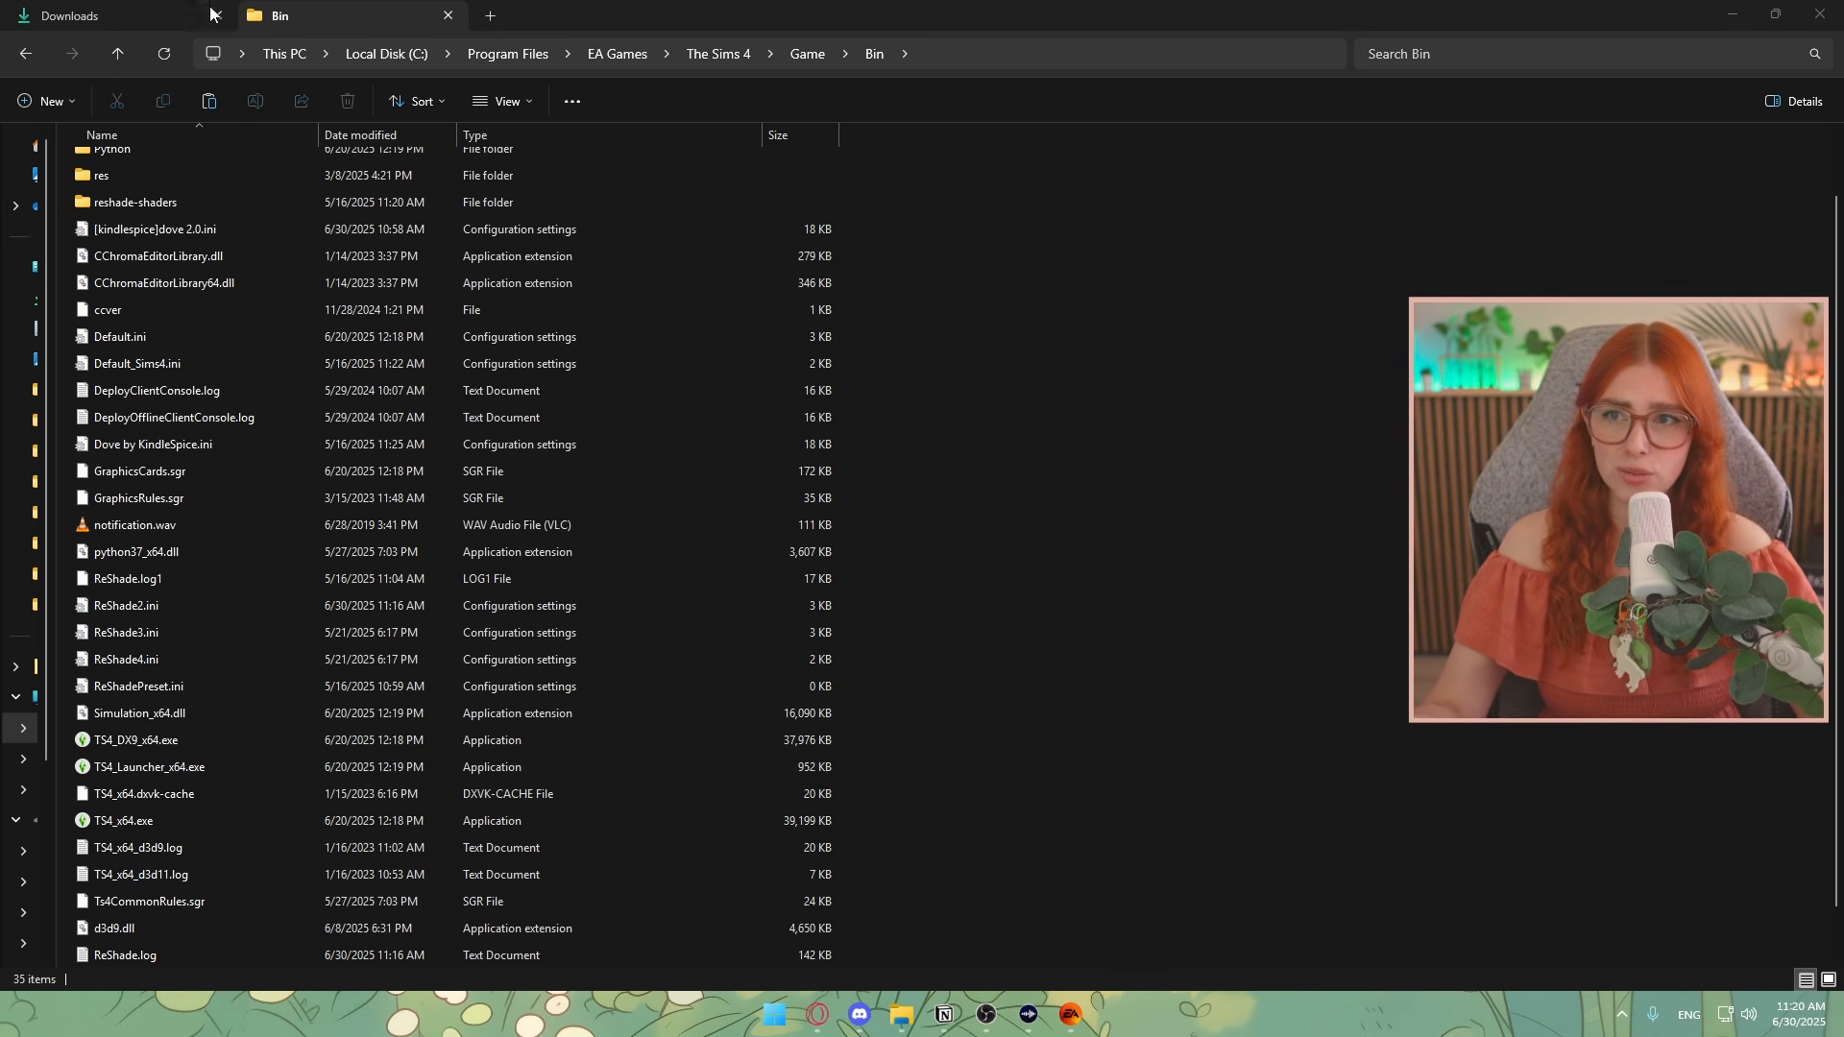
click(144, 15)
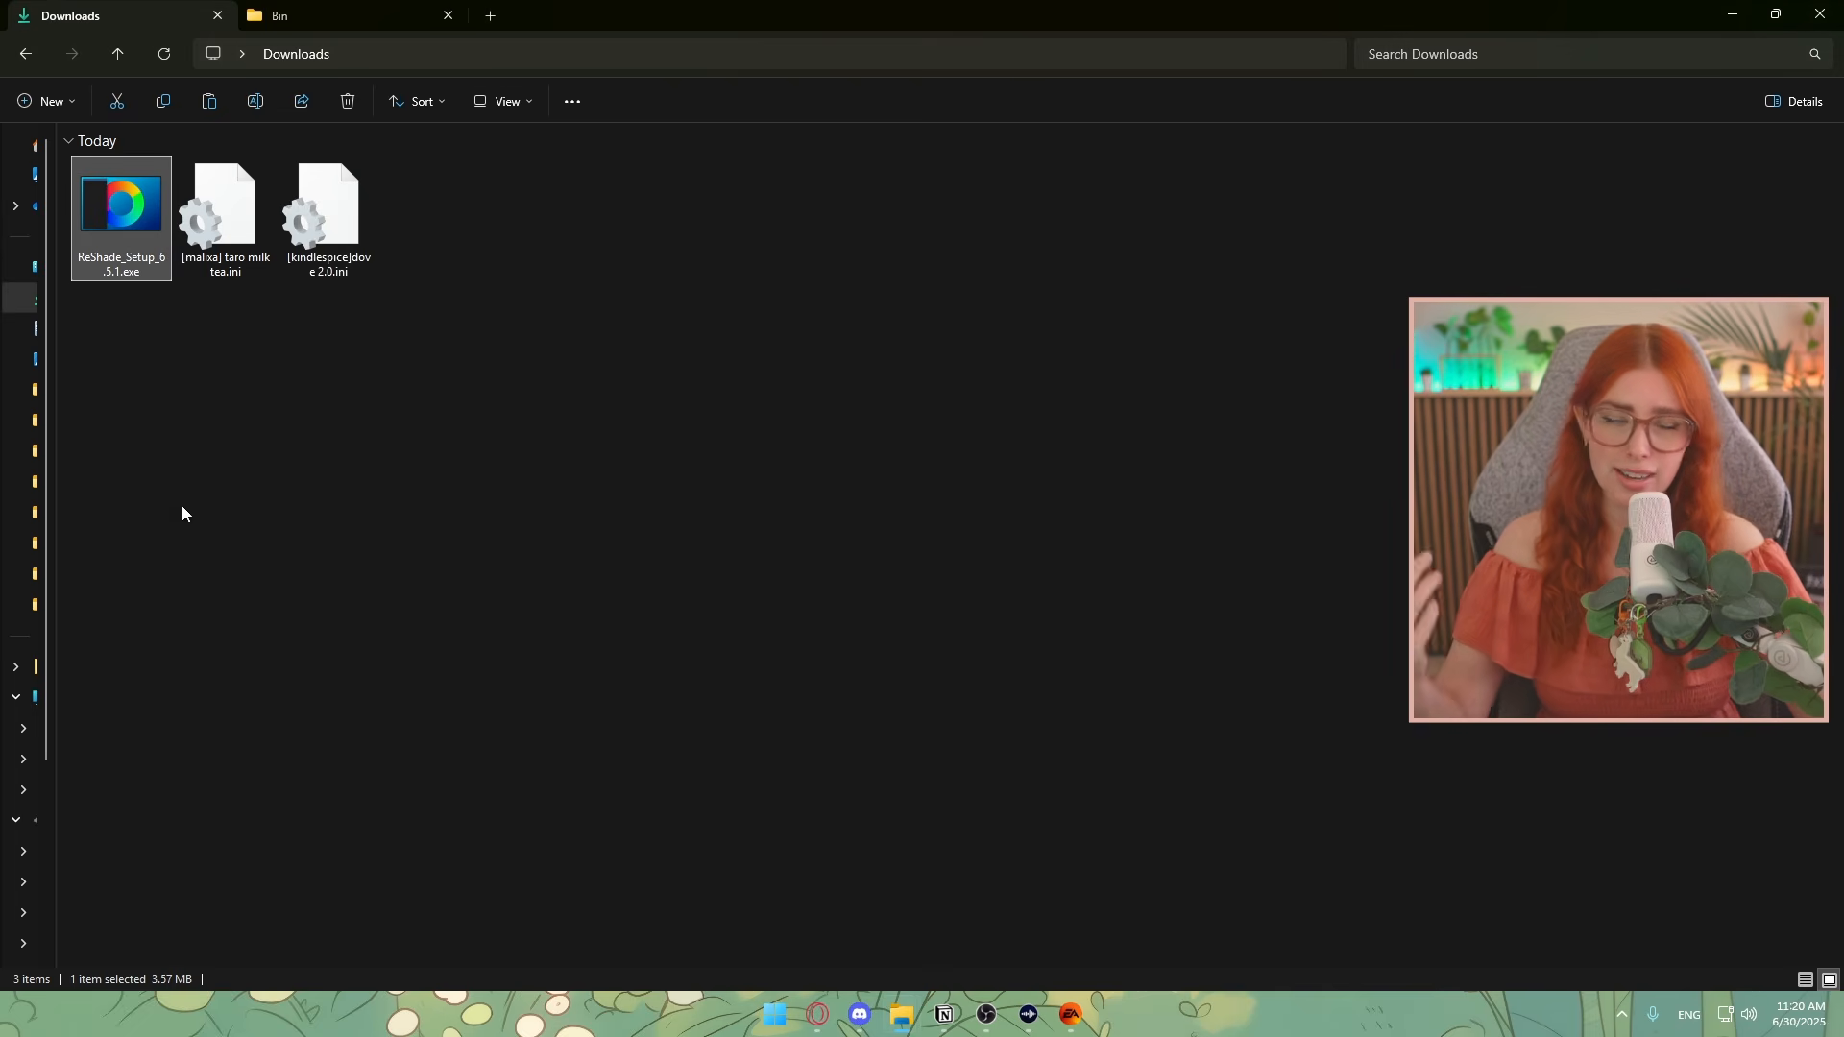